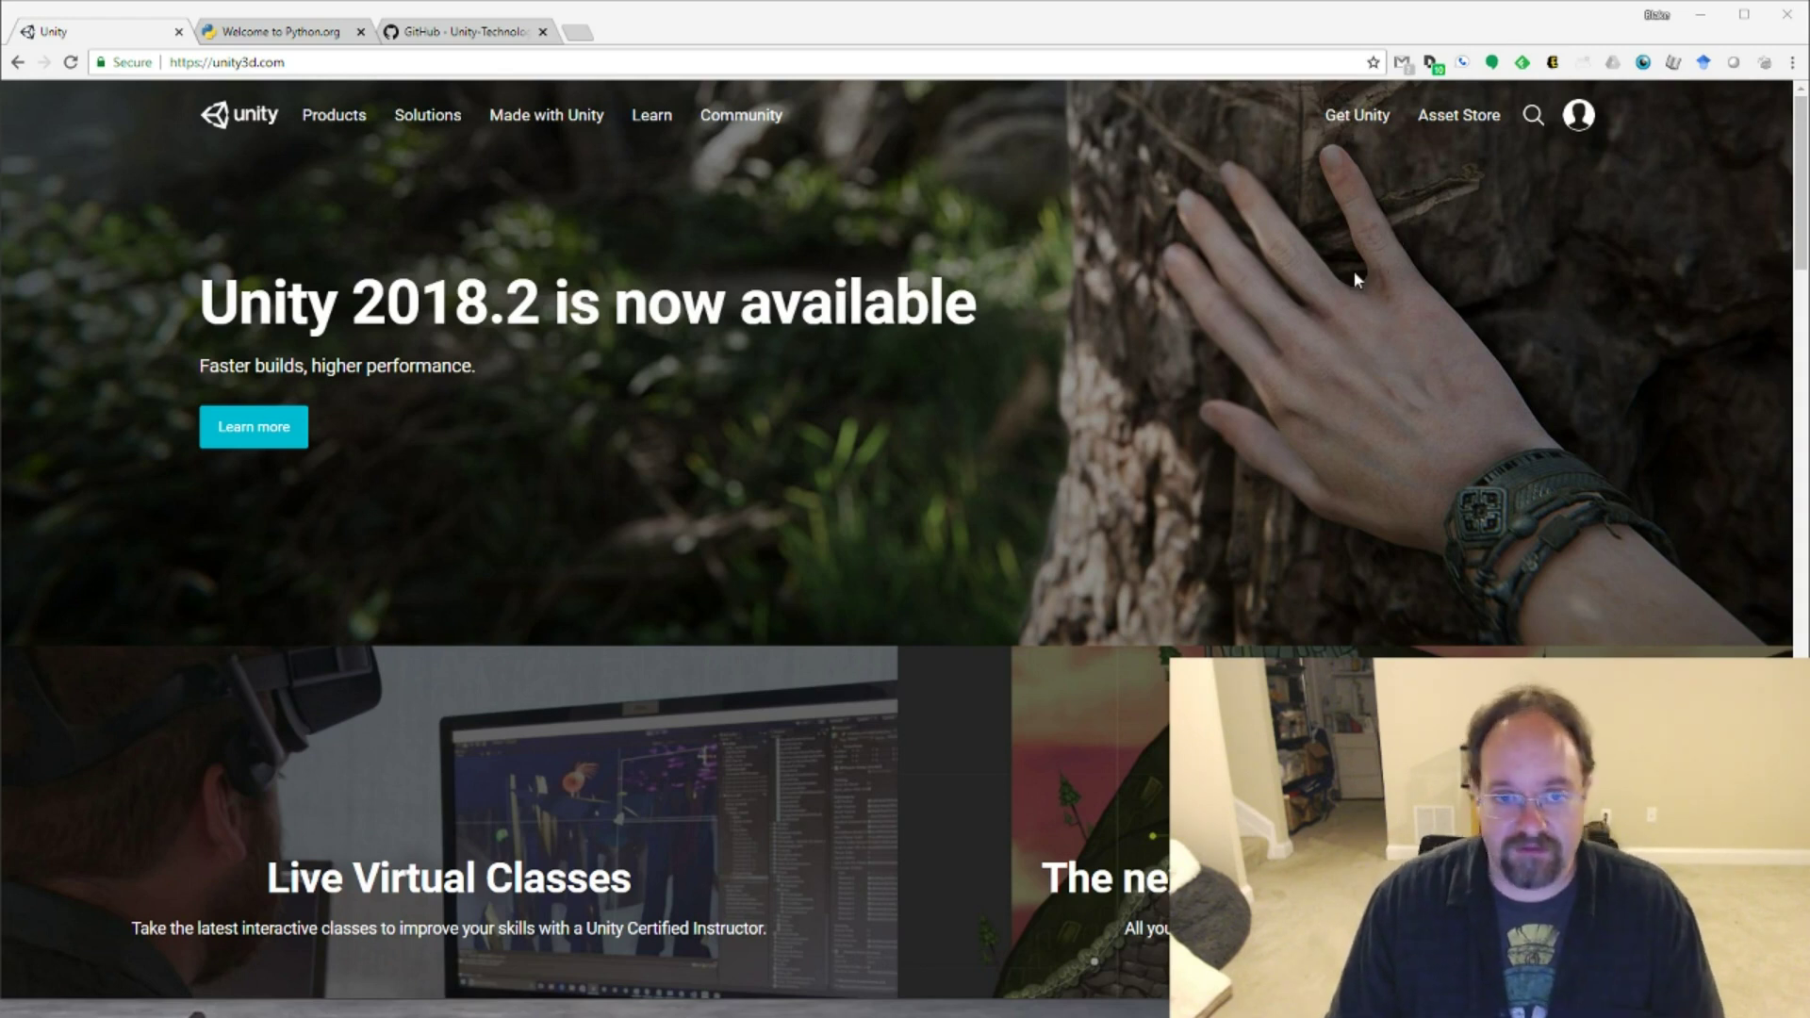
Accept the Unity Personal eligibility terms and download the Unity Hub (Preview) installer.
click(1357, 114)
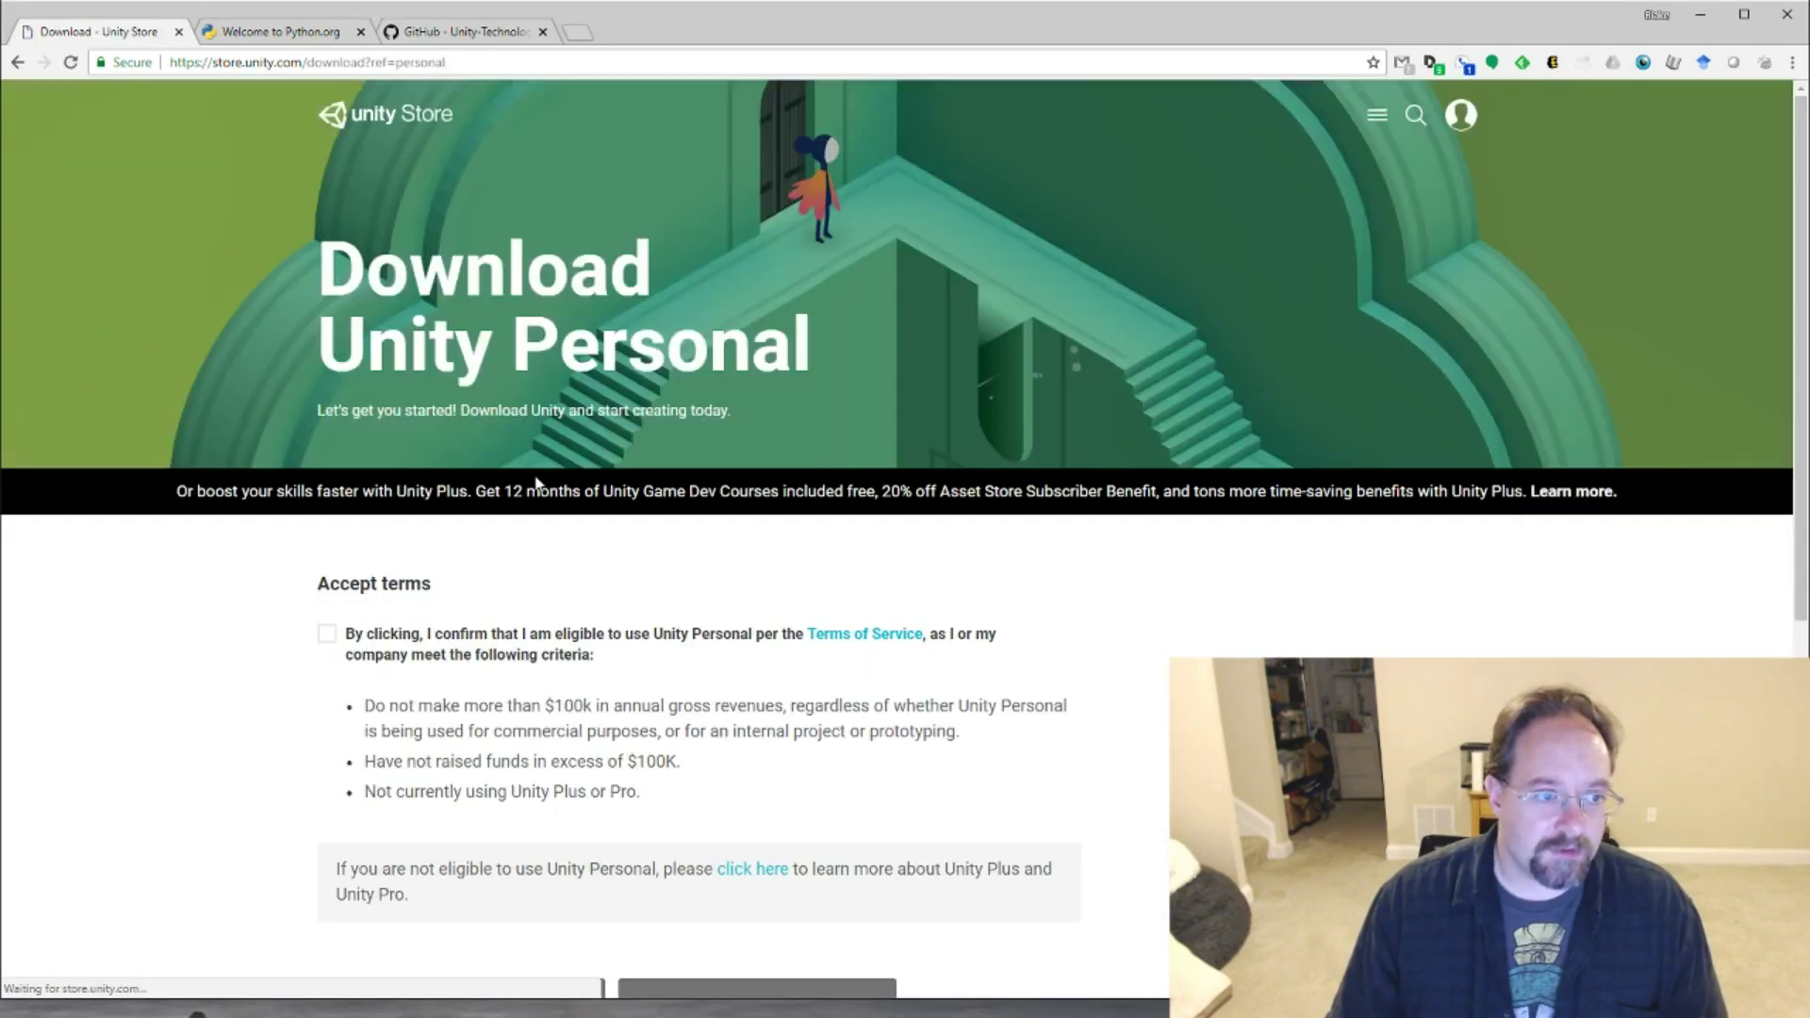
scroll(351, 528, down, 1)
click(328, 543)
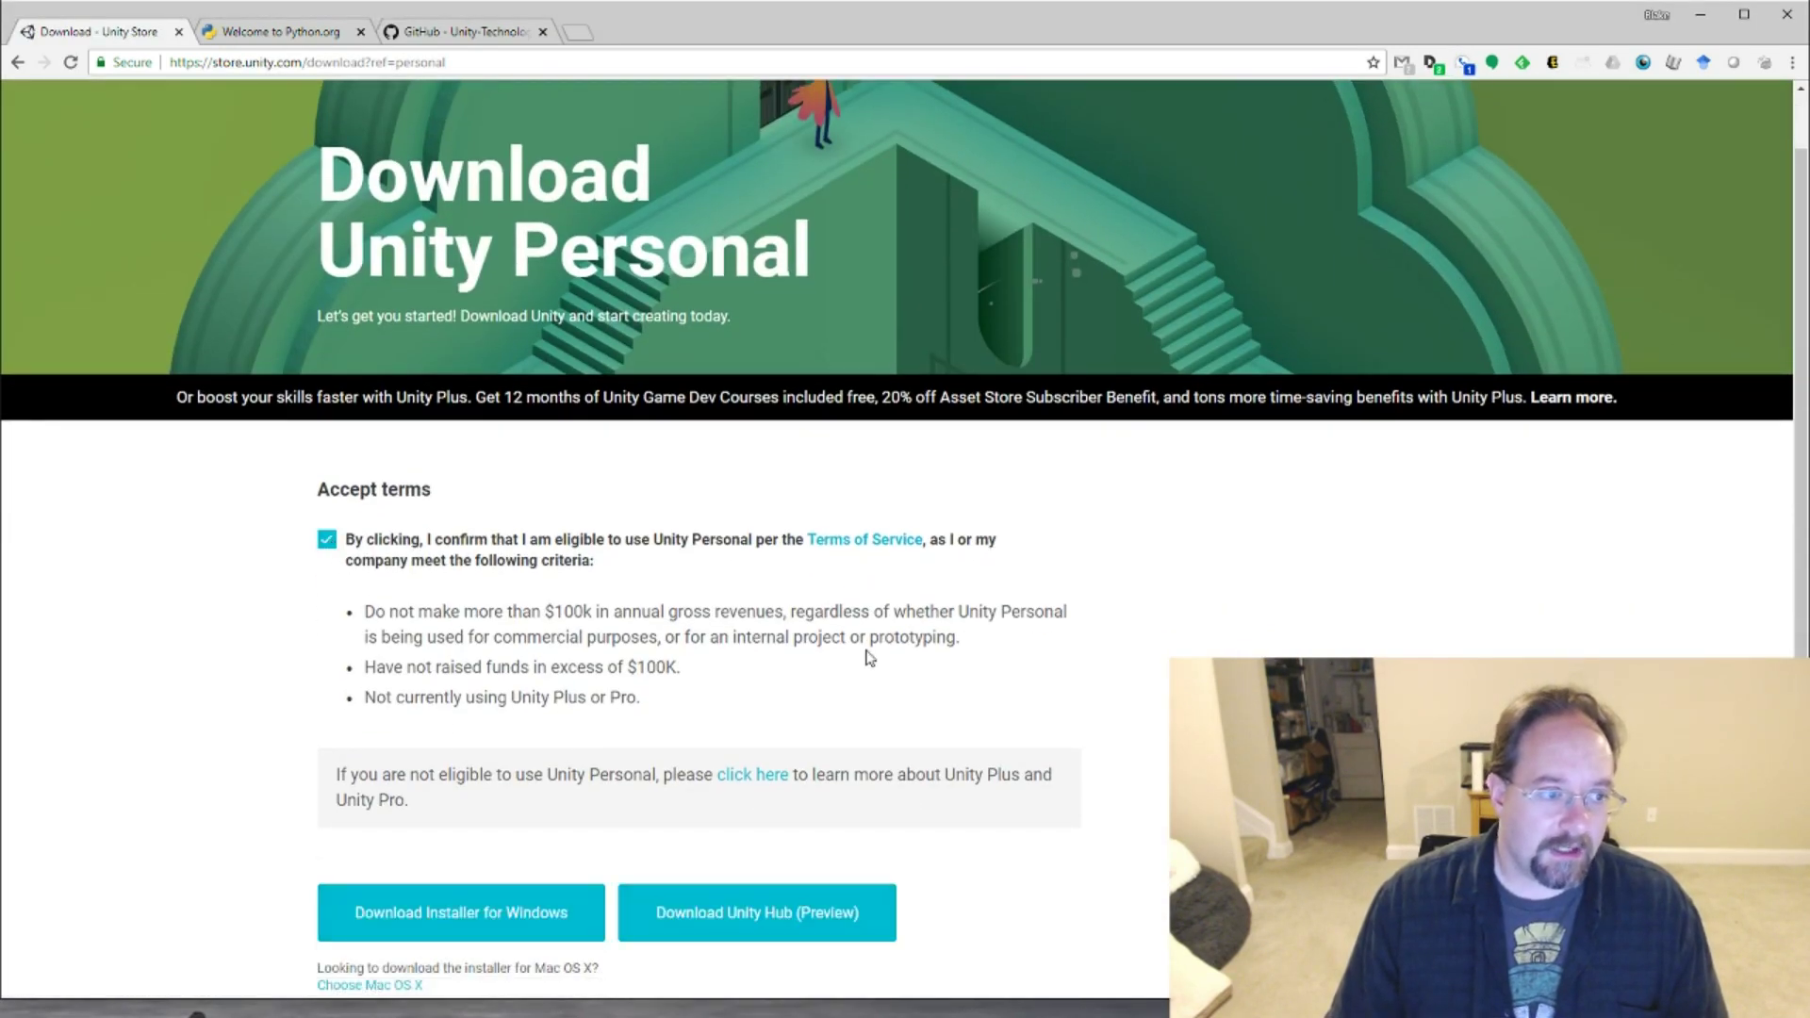
scroll(510, 603, down, 2)
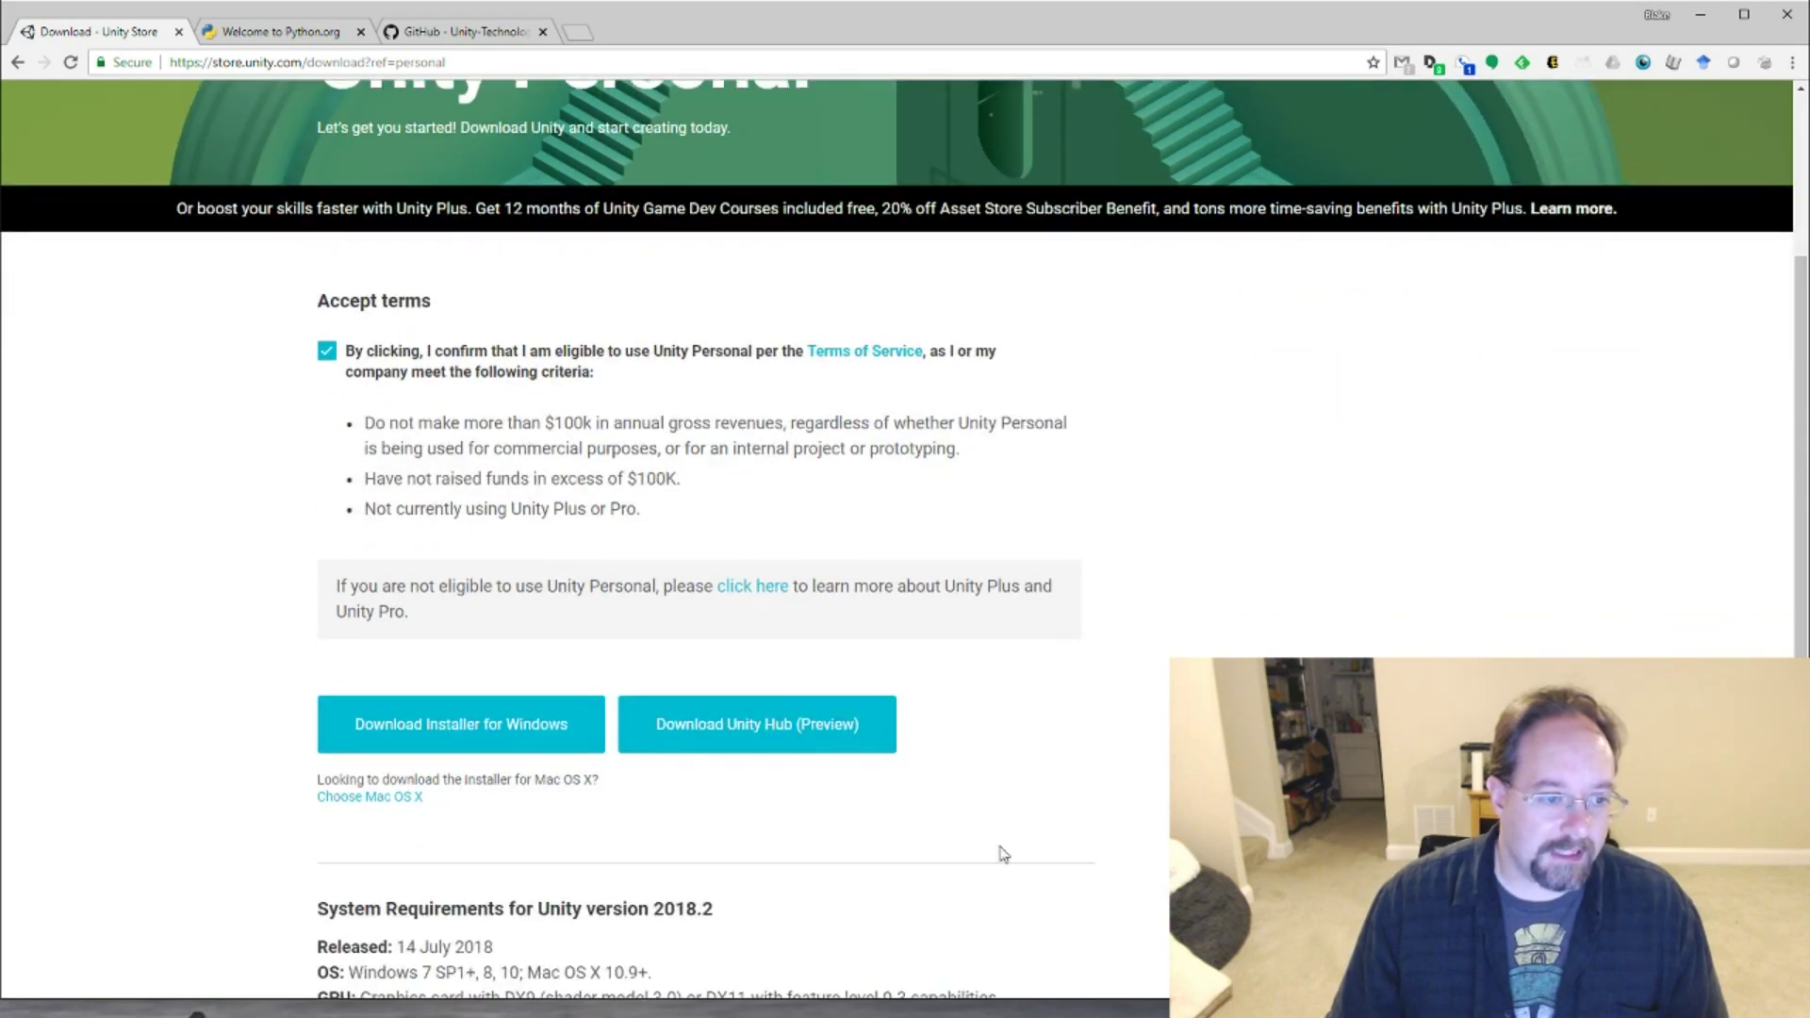
click(740, 712)
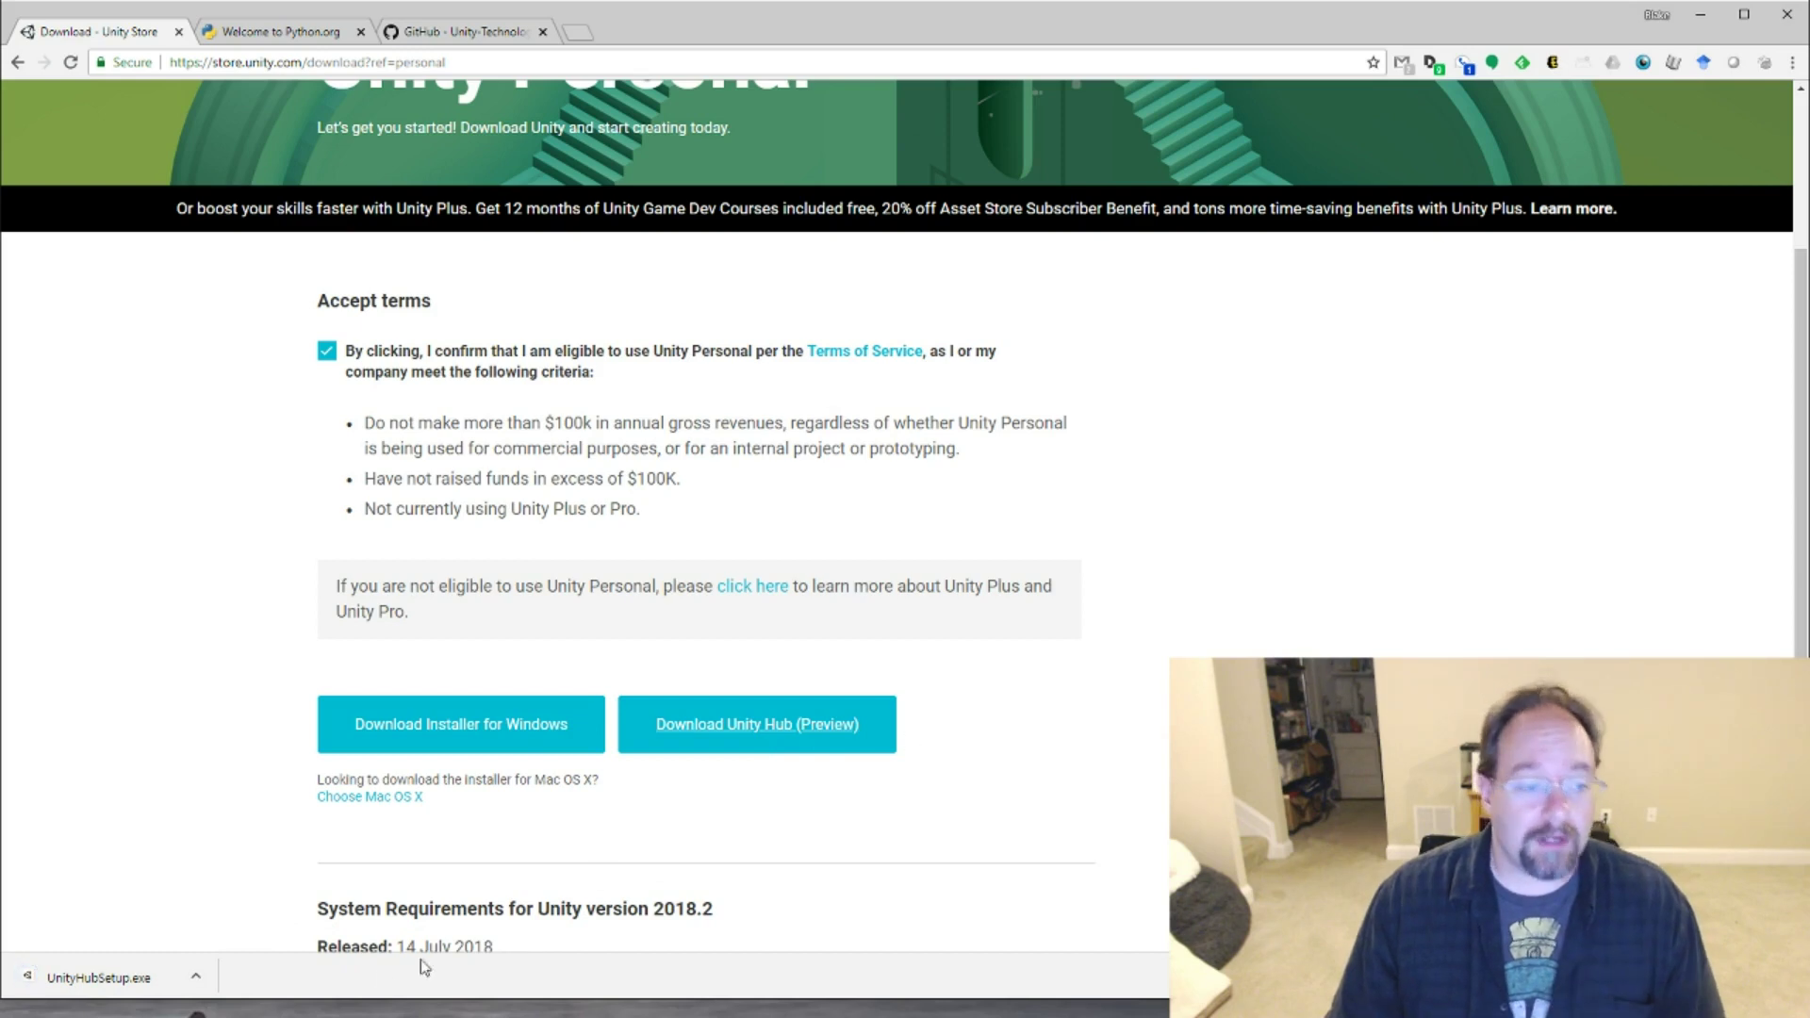
Run UnityHubSetup.exe, accept the license agreement, install into C:\Program Files\Unity Hub and finish setup with Run Unity Hub enabled.
click(141, 972)
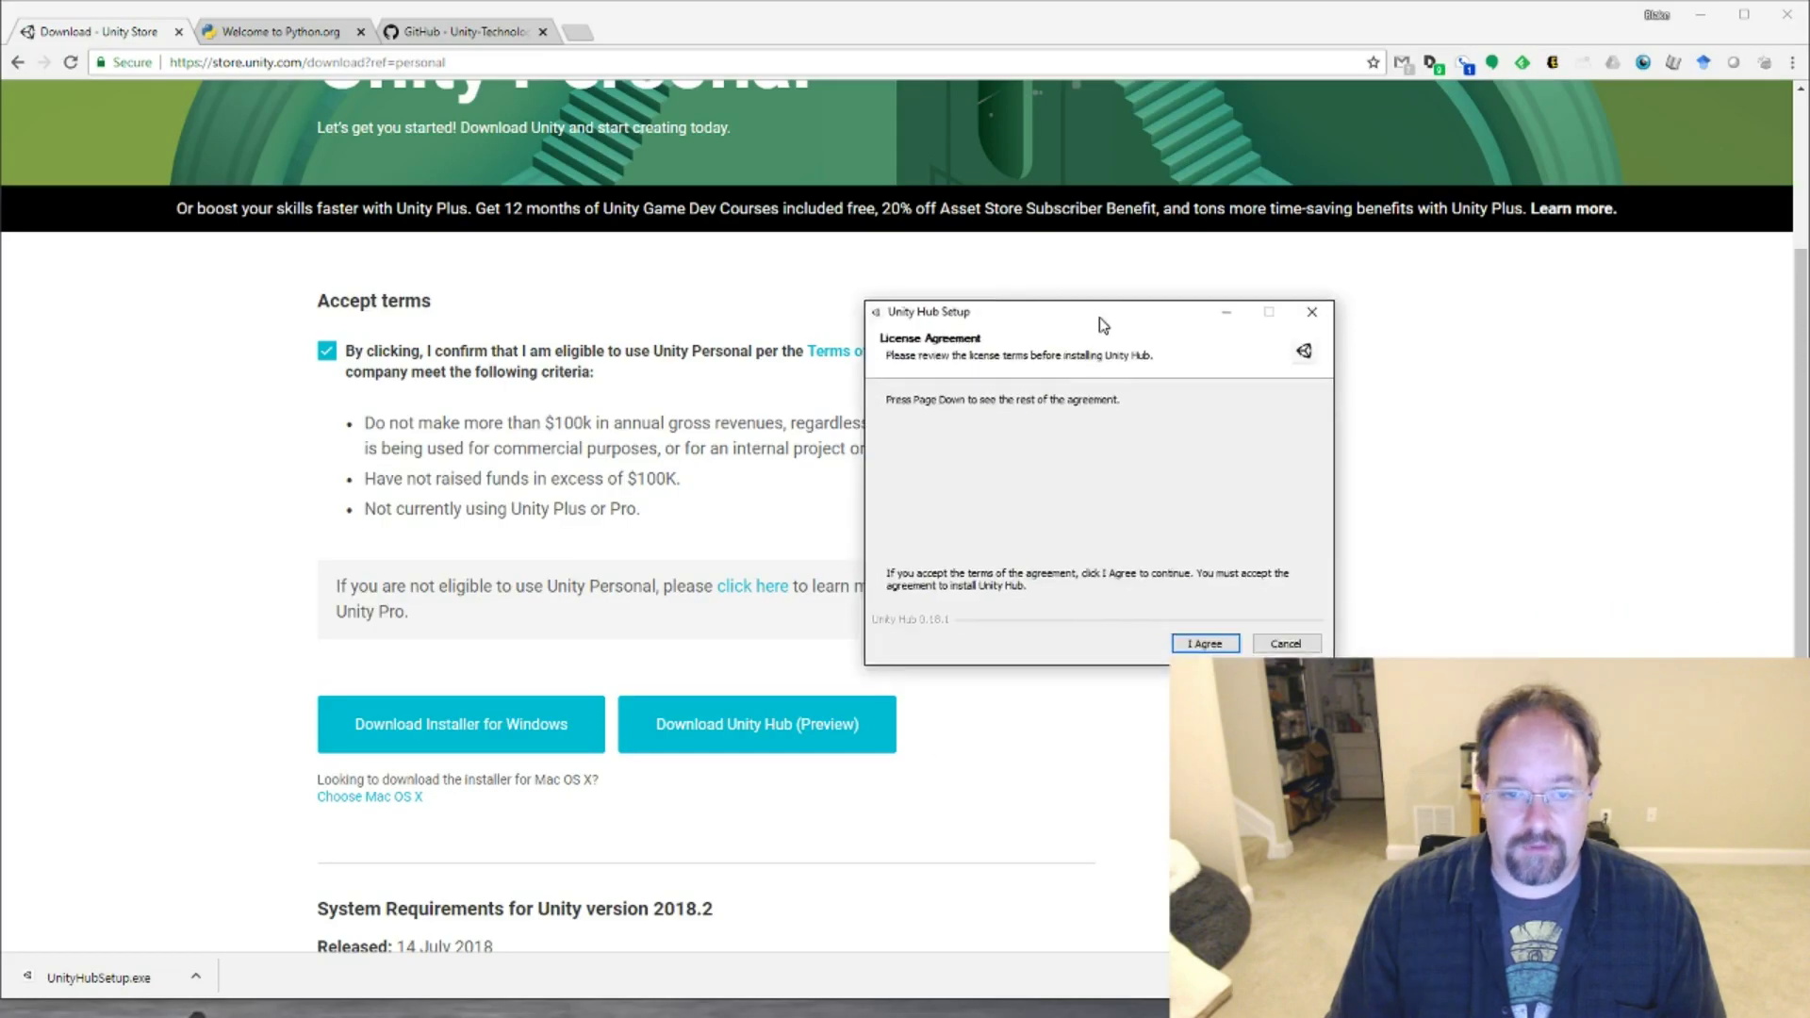
drag(1099, 318, 1255, 402)
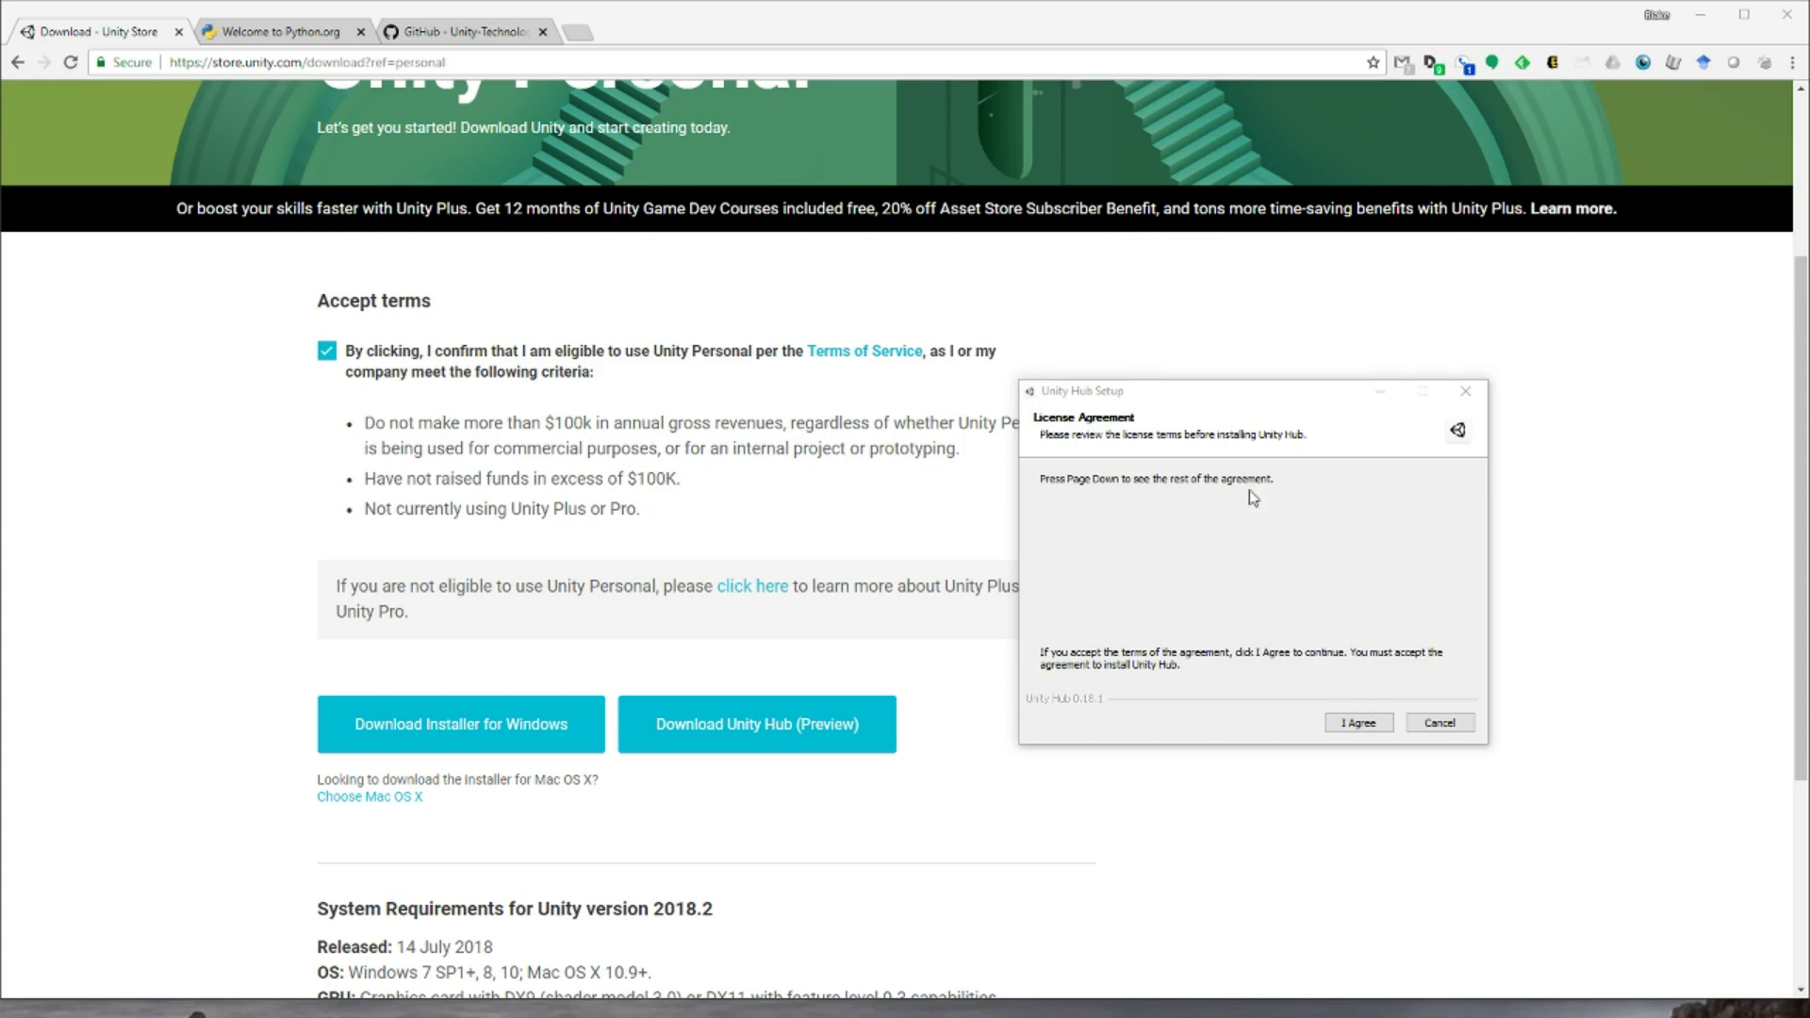
drag(1222, 398, 1207, 353)
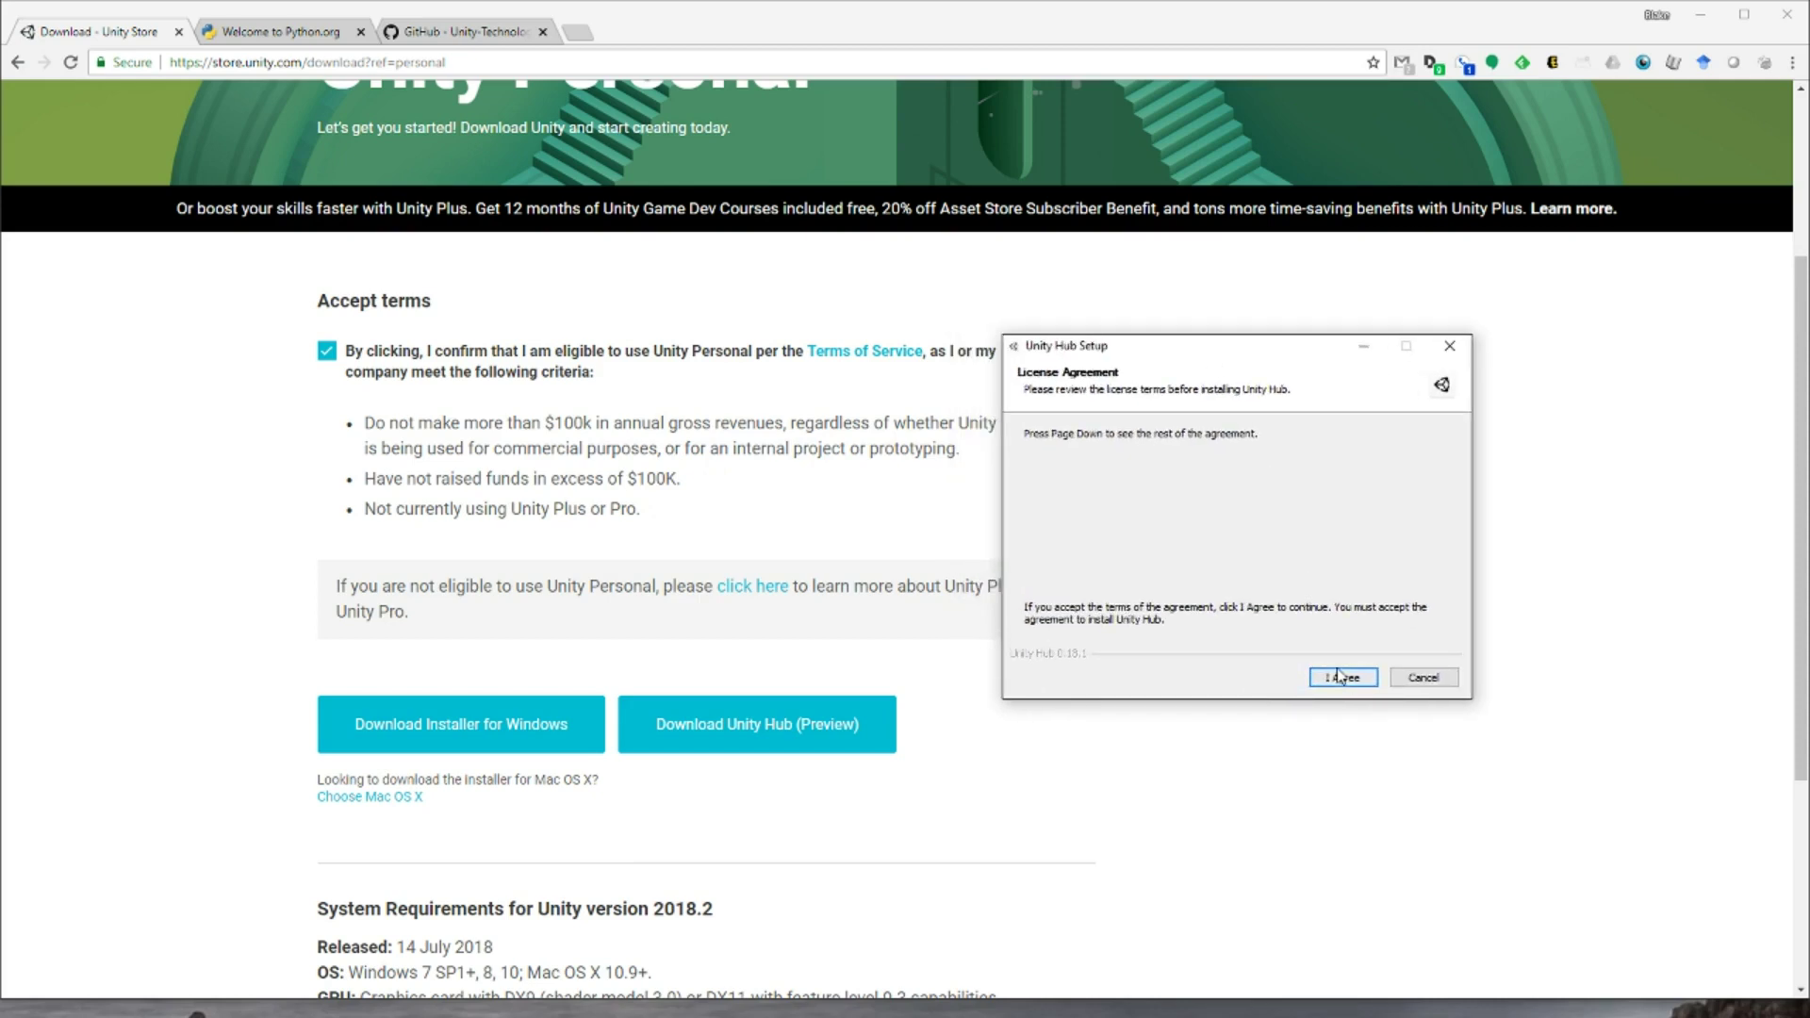
click(1339, 675)
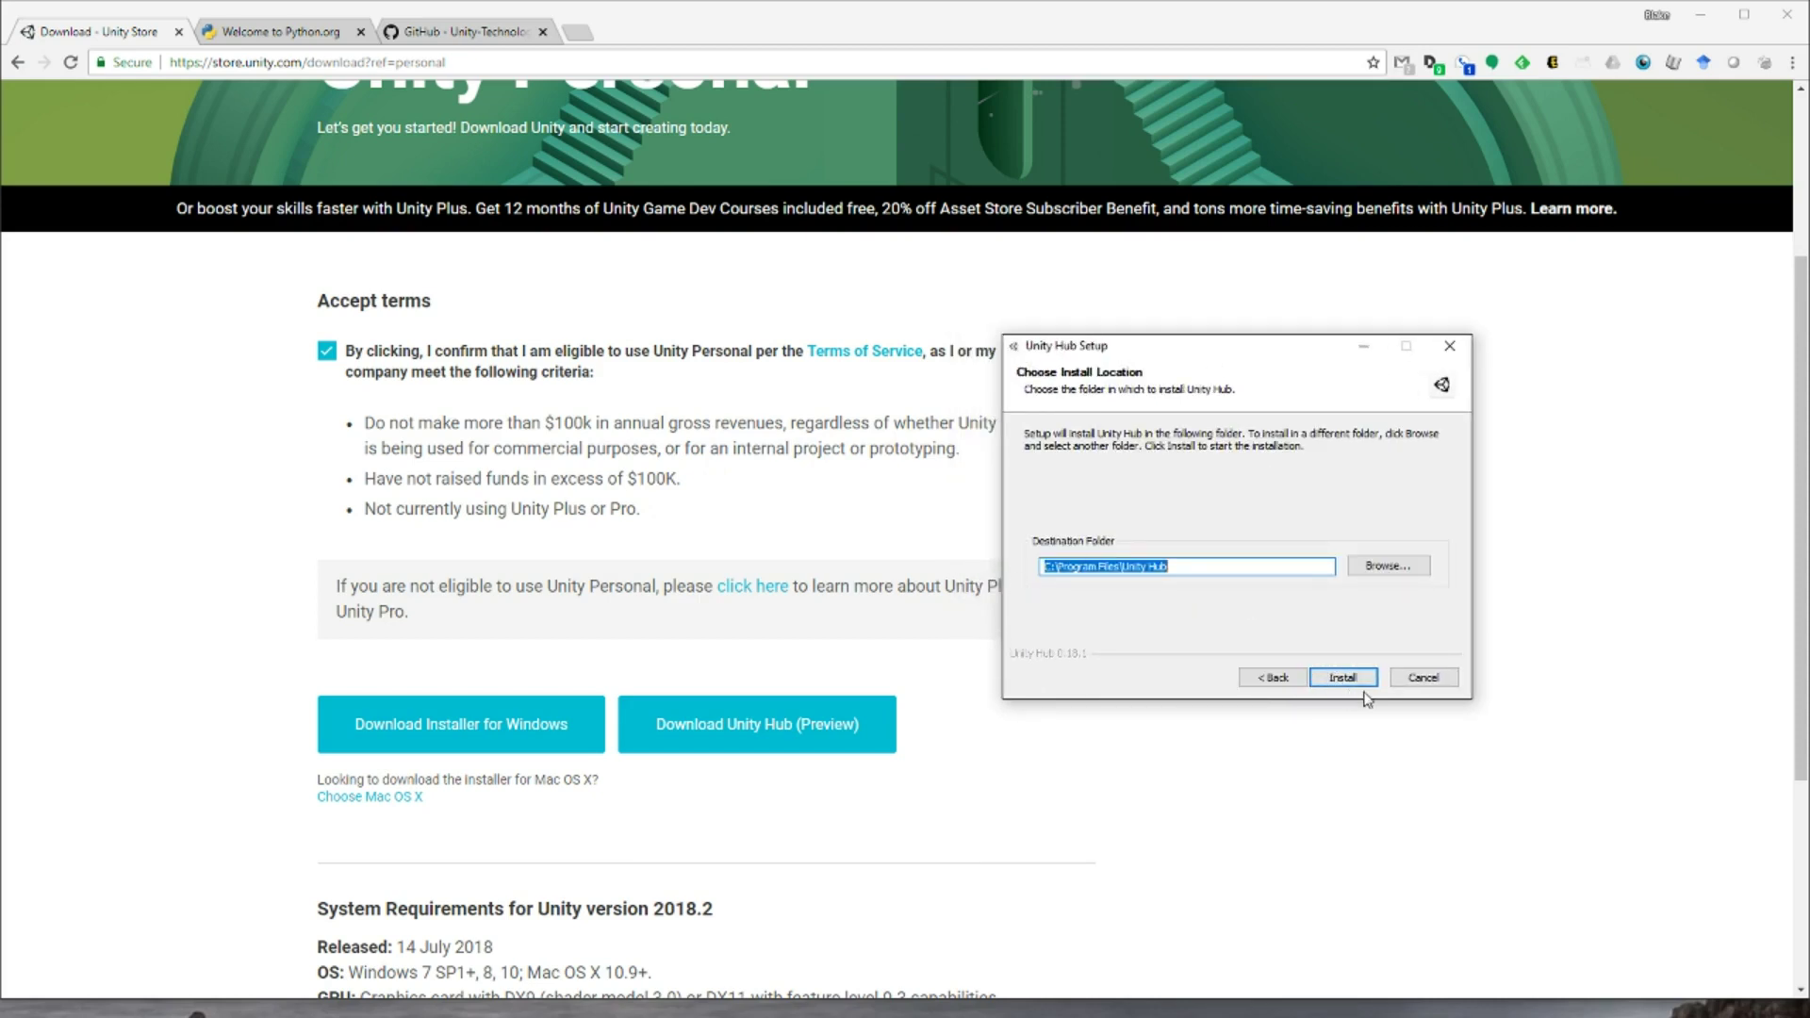
click(1345, 678)
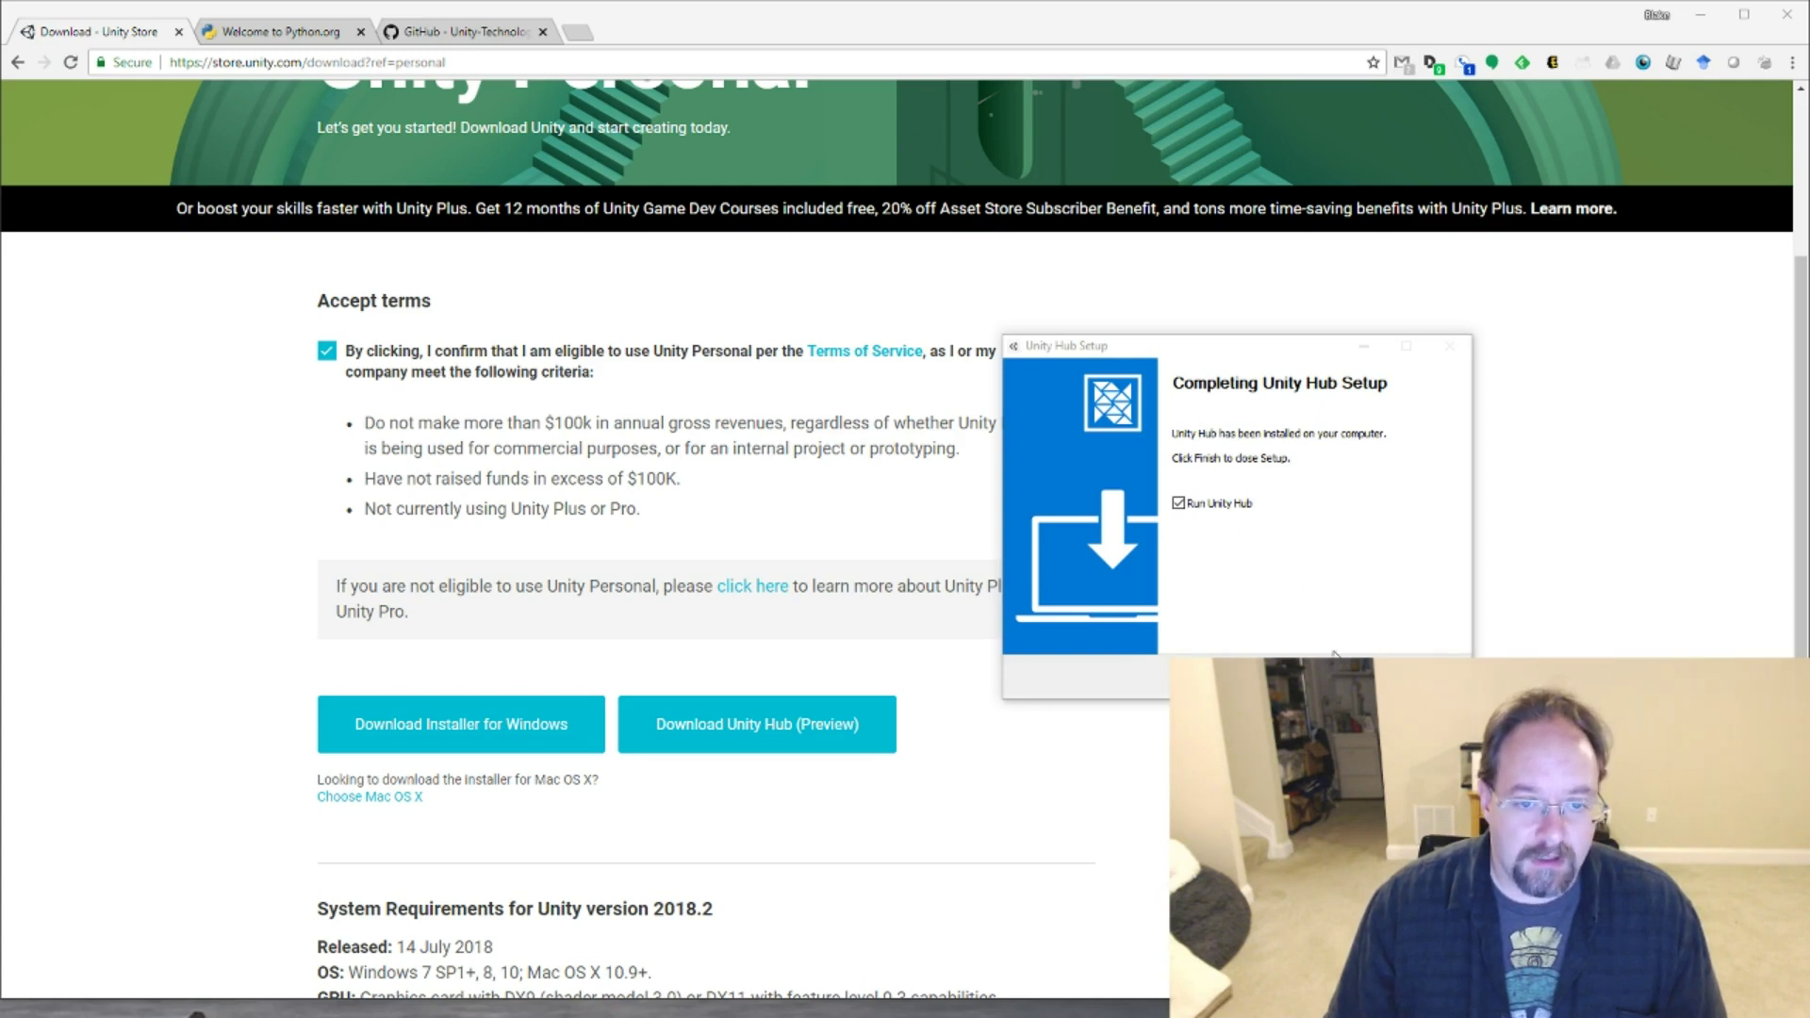
click(1343, 677)
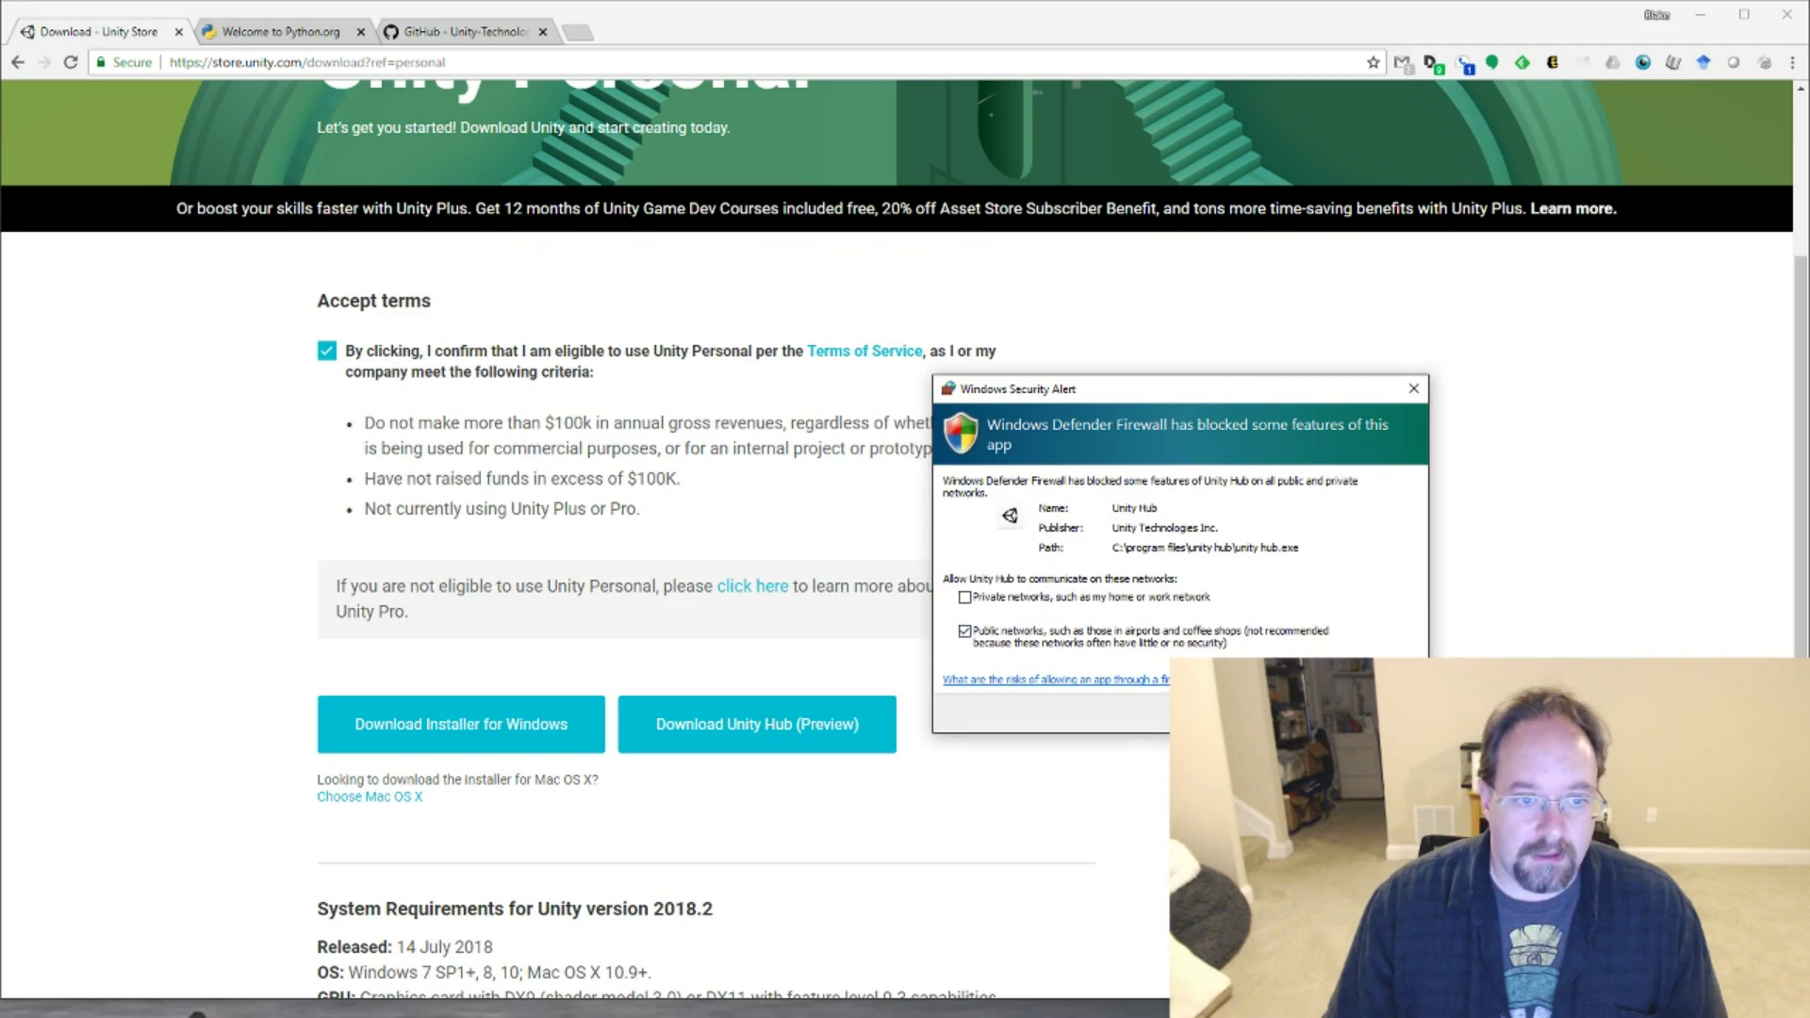
Allow Unity Hub through Windows Defender Firewall and open the sign-in form for an existing Unity account.
click(1279, 713)
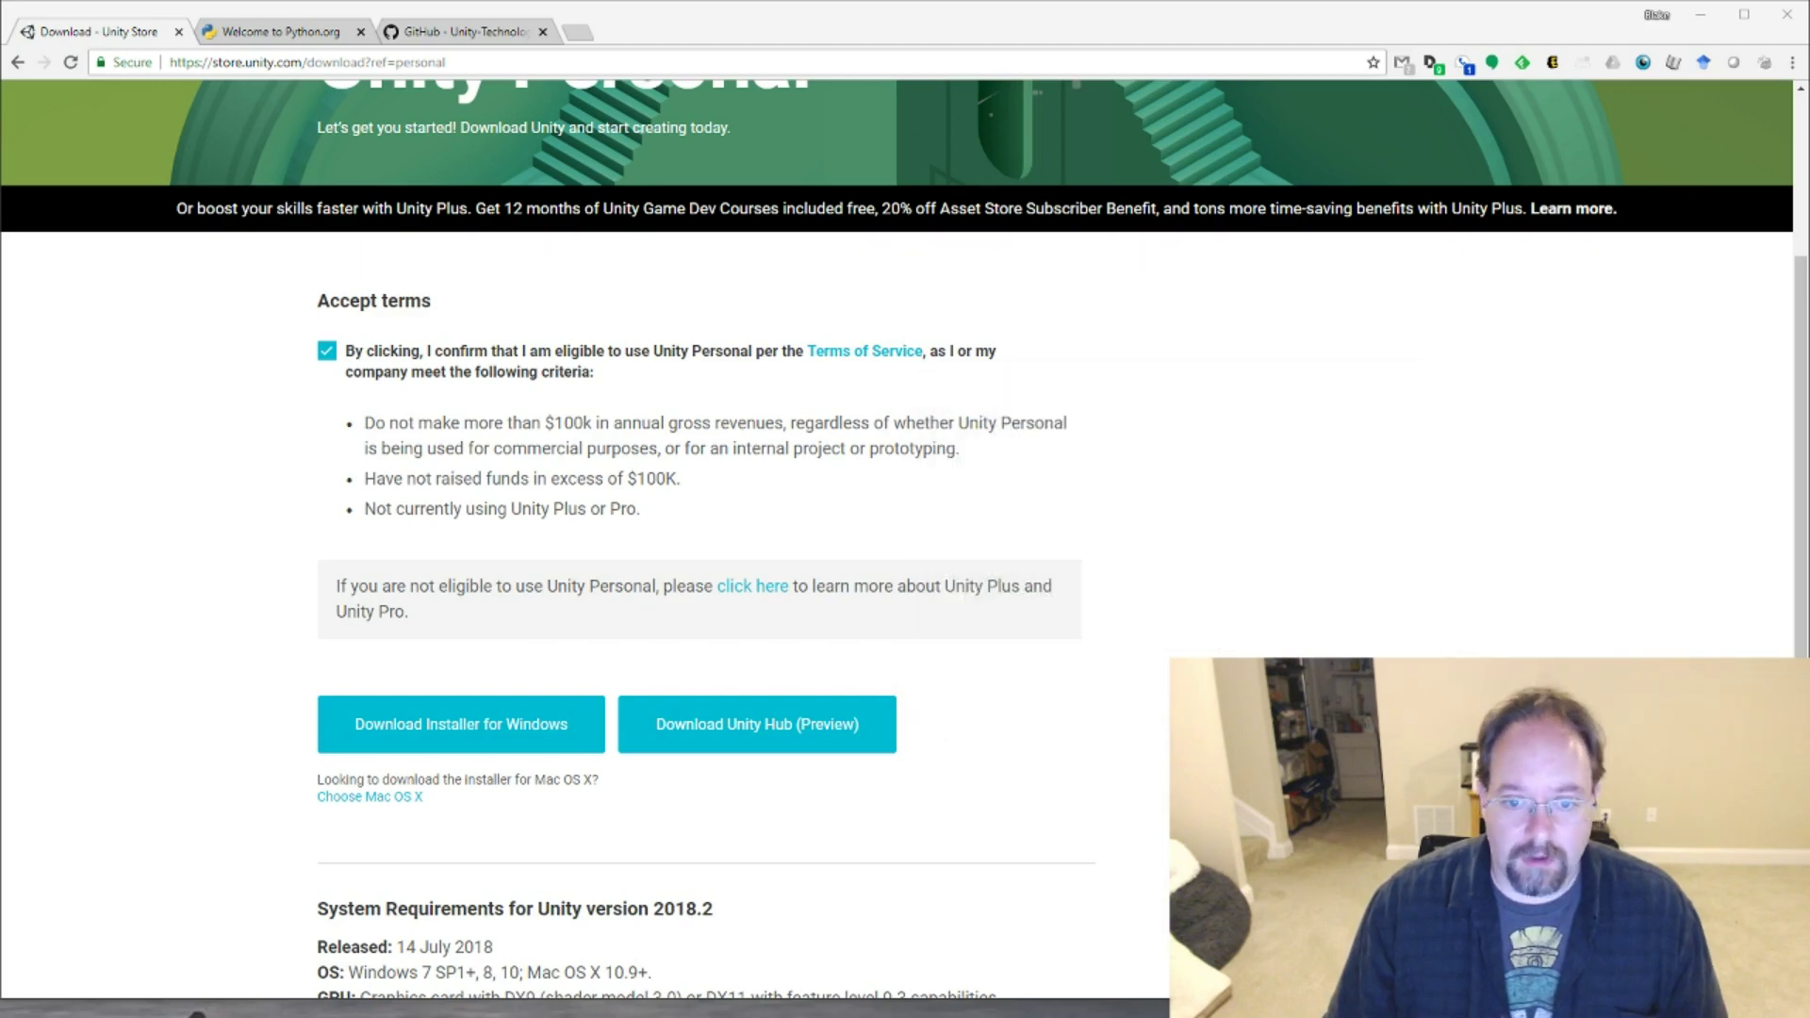
drag(1034, 410, 900, 150)
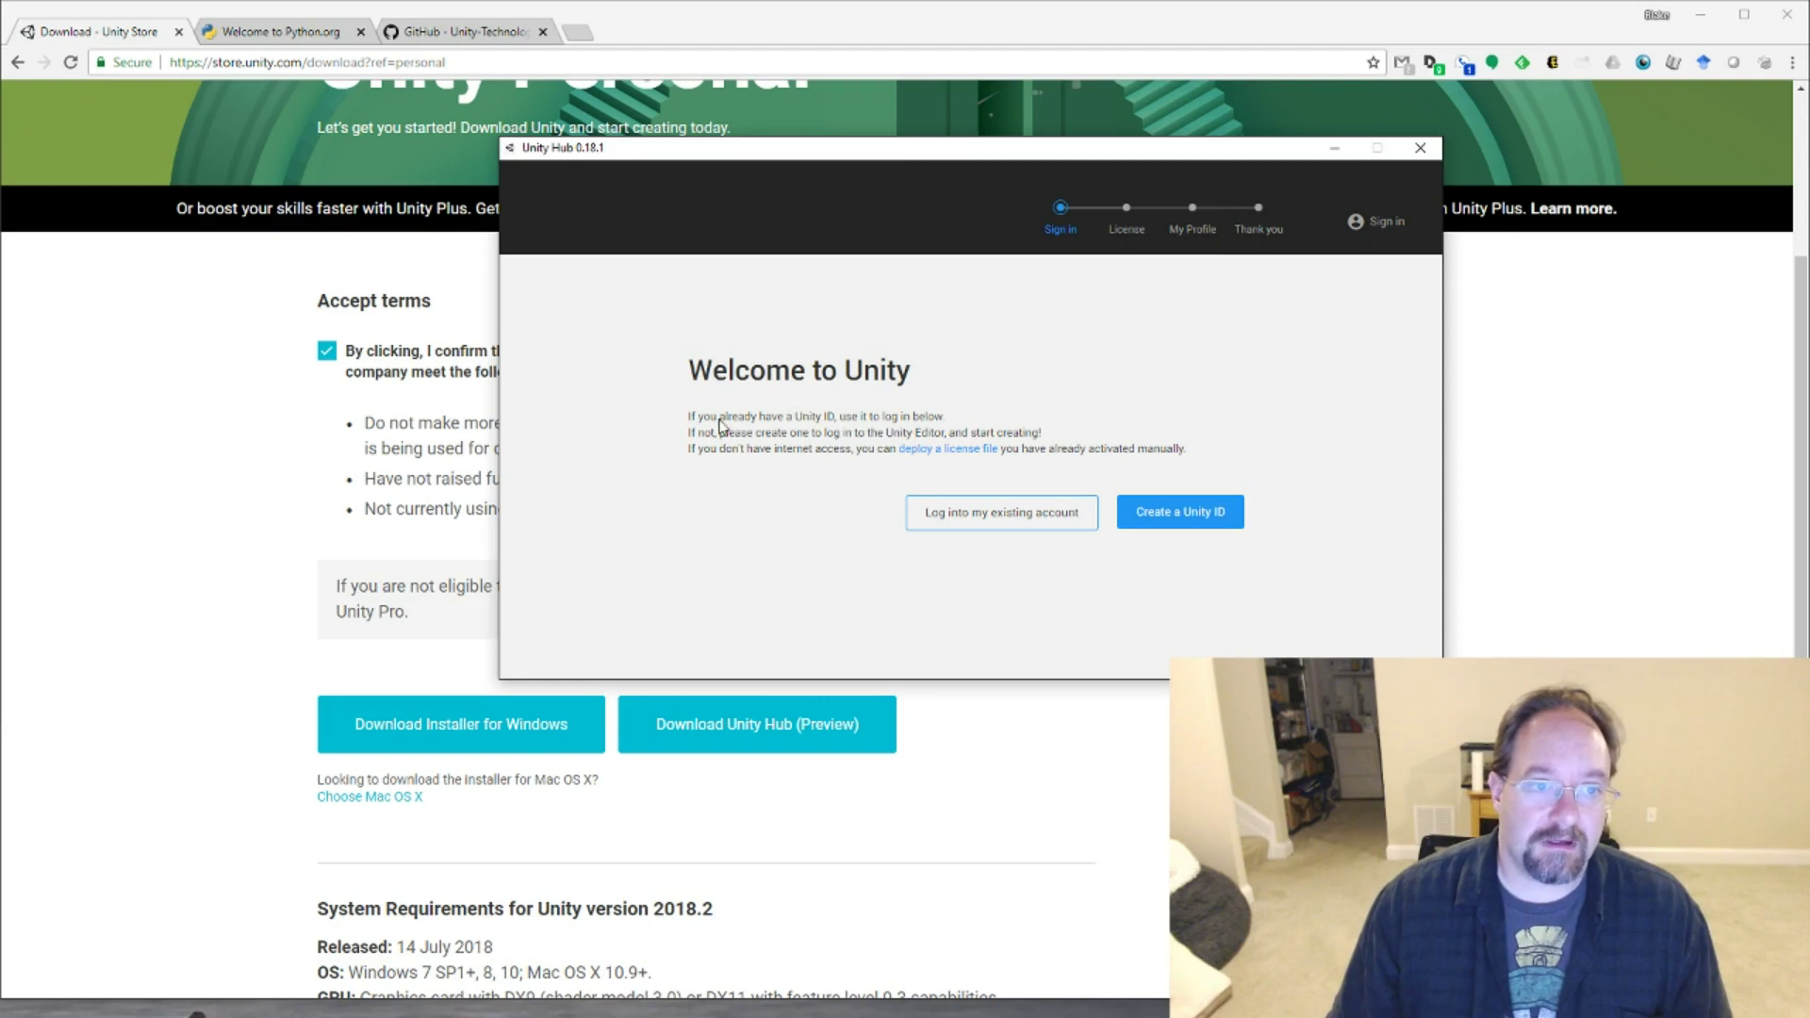
click(1018, 514)
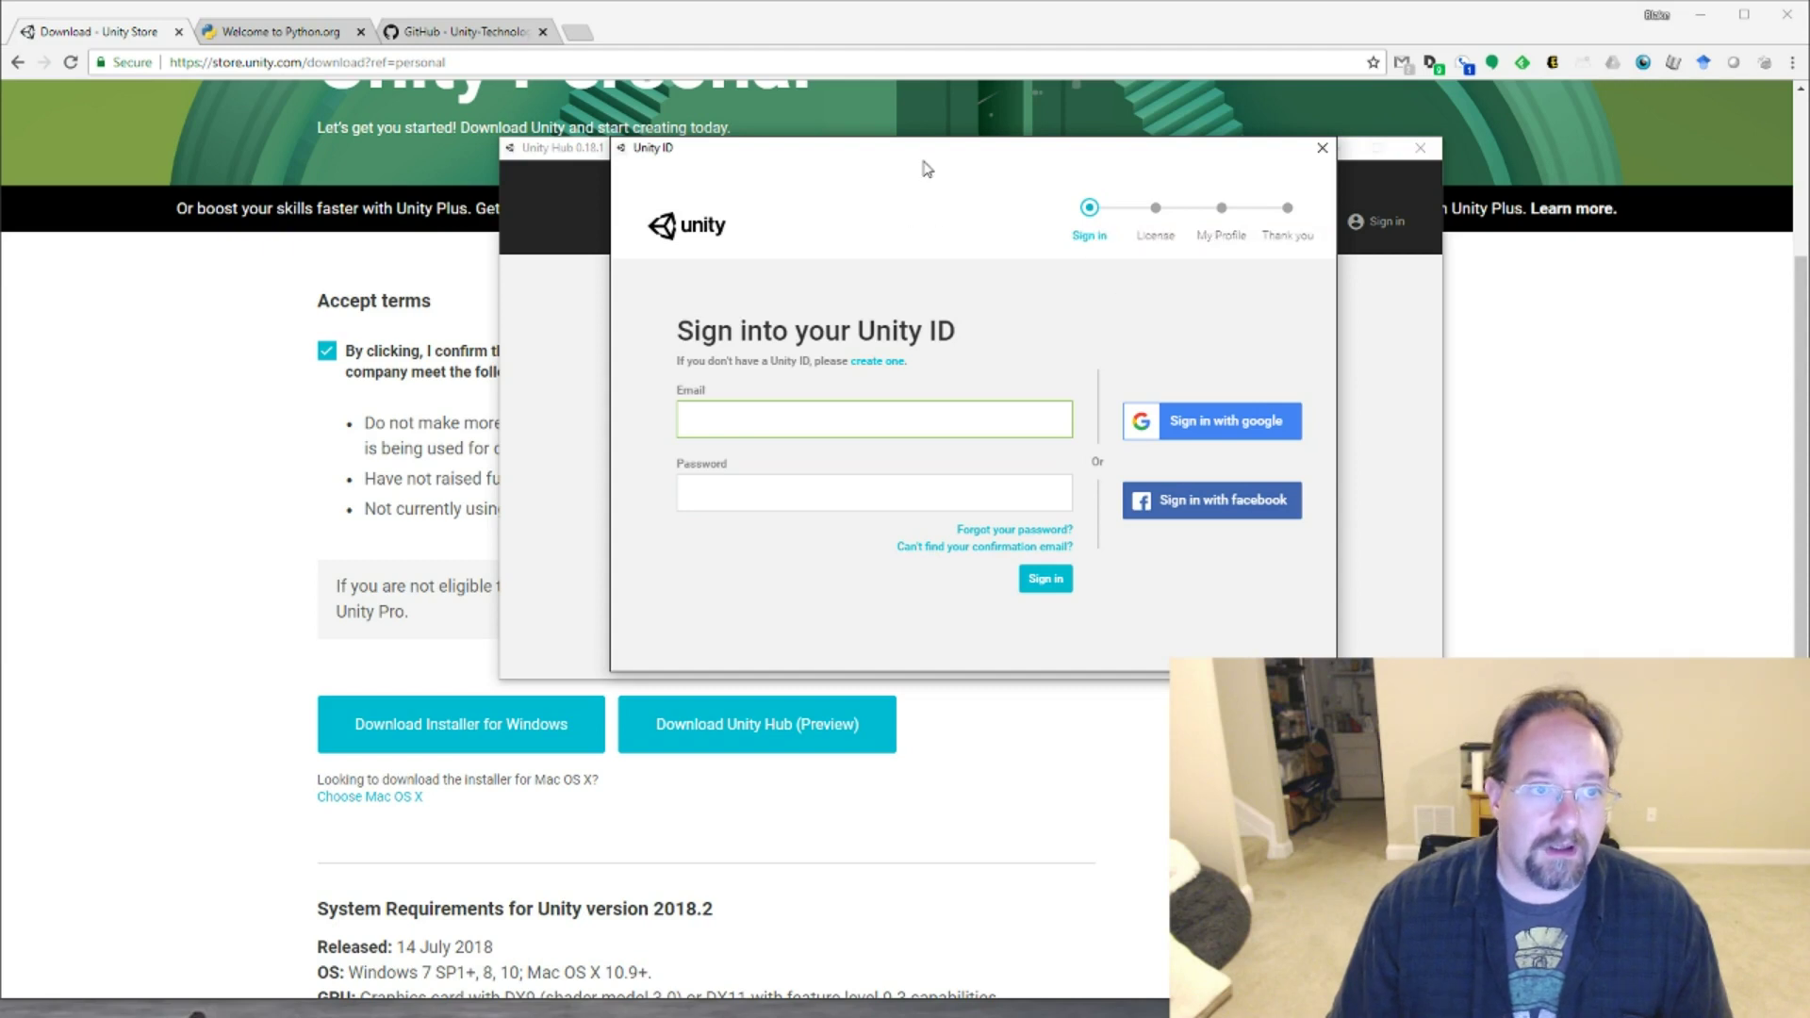
drag(921, 156, 1315, 901)
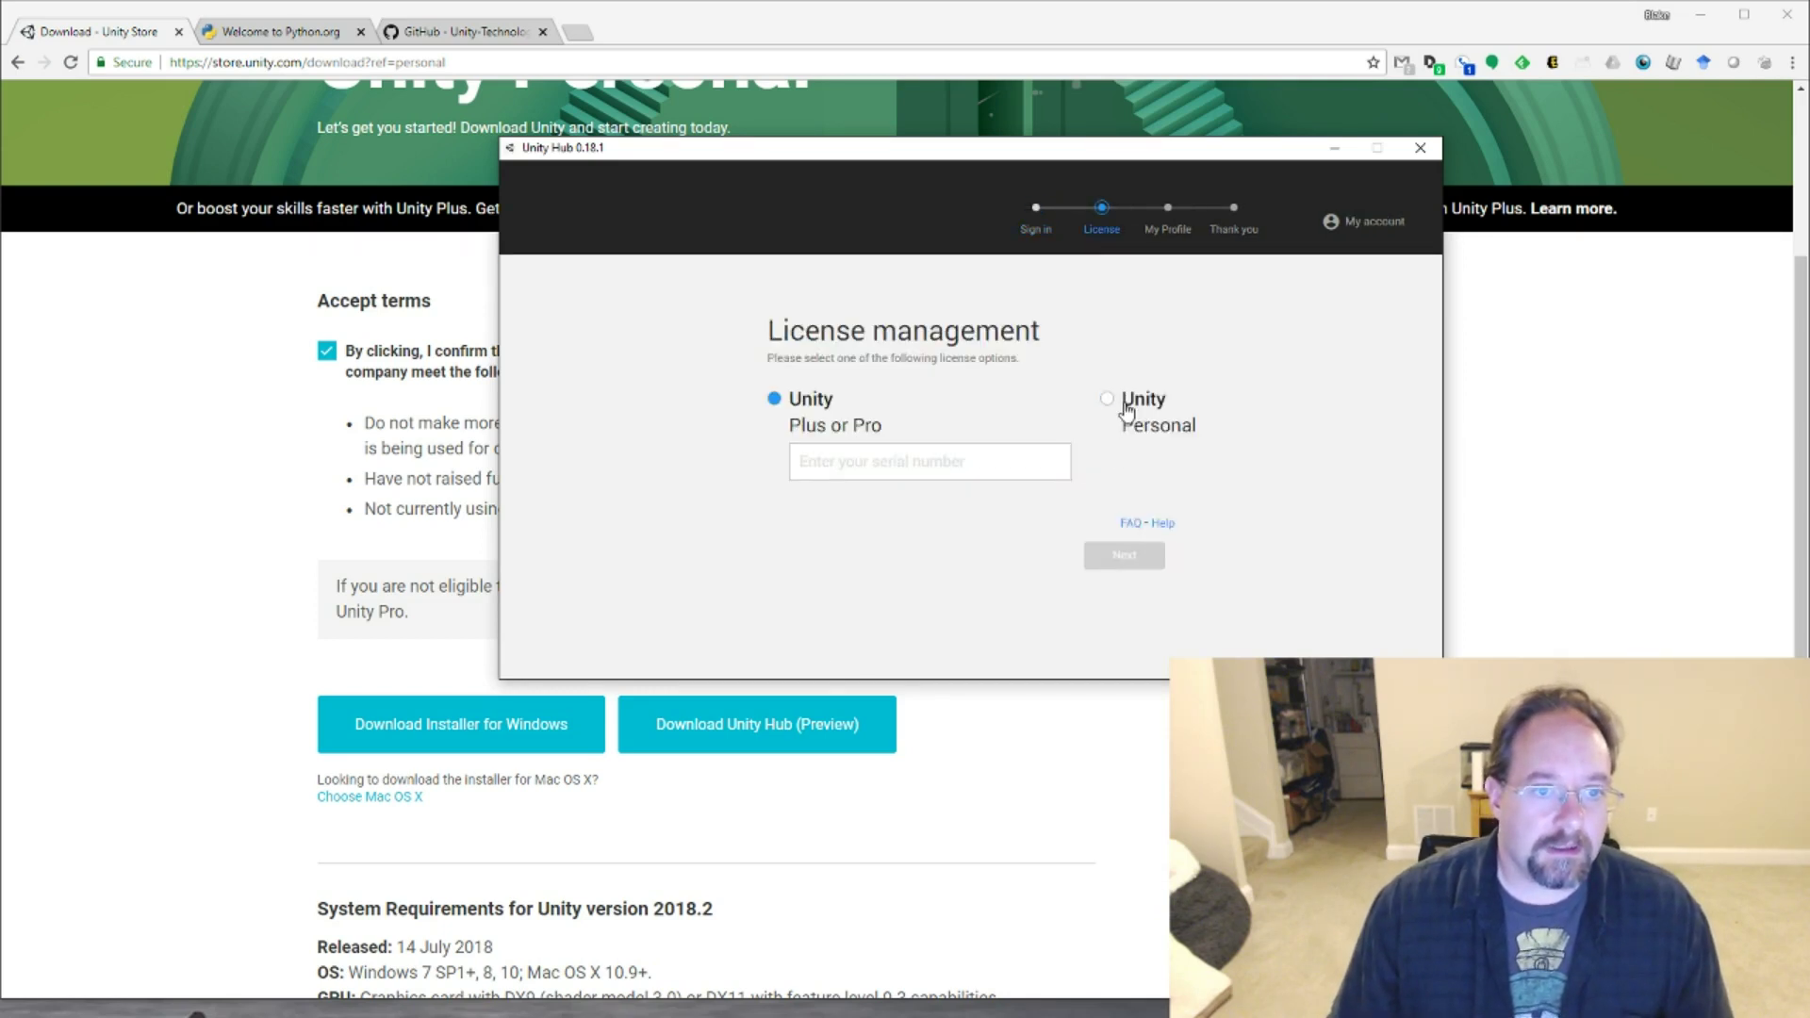
Choose the Unity Personal license and declare that the organization earned less than $100,000 in gross revenue in the previous fiscal year.
click(1123, 407)
click(1126, 556)
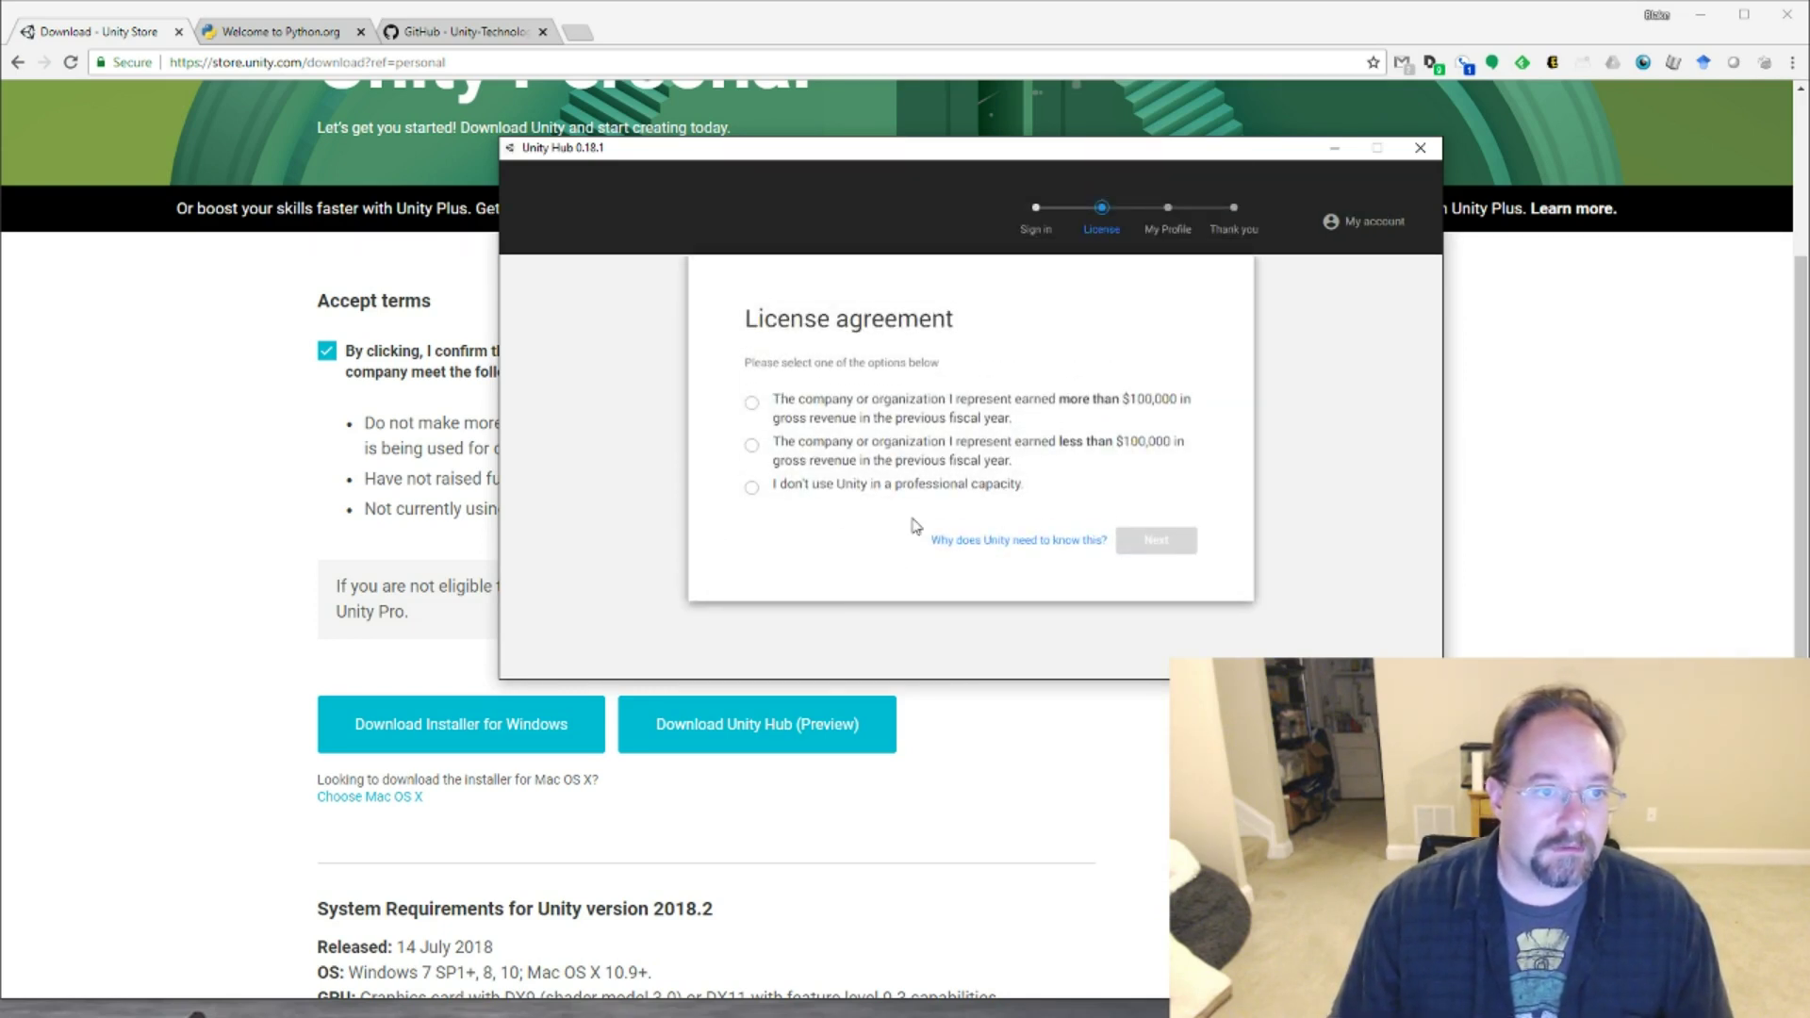
click(754, 487)
click(753, 445)
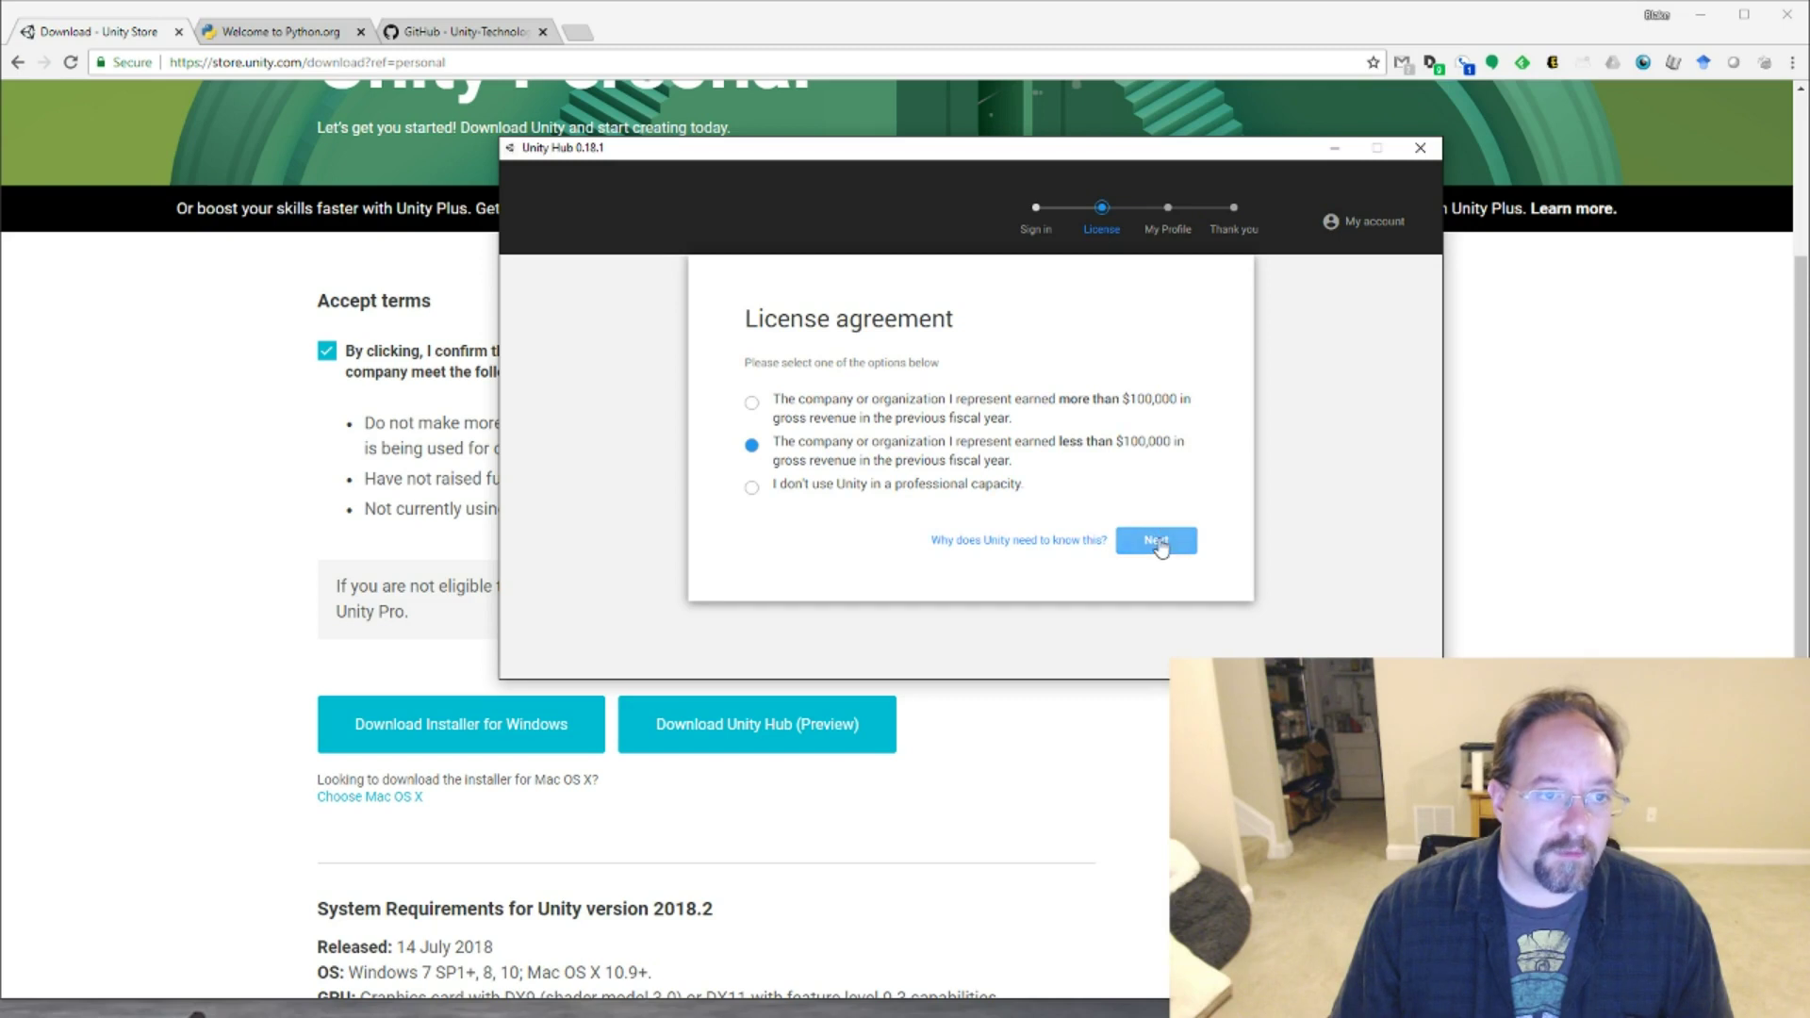
click(1157, 543)
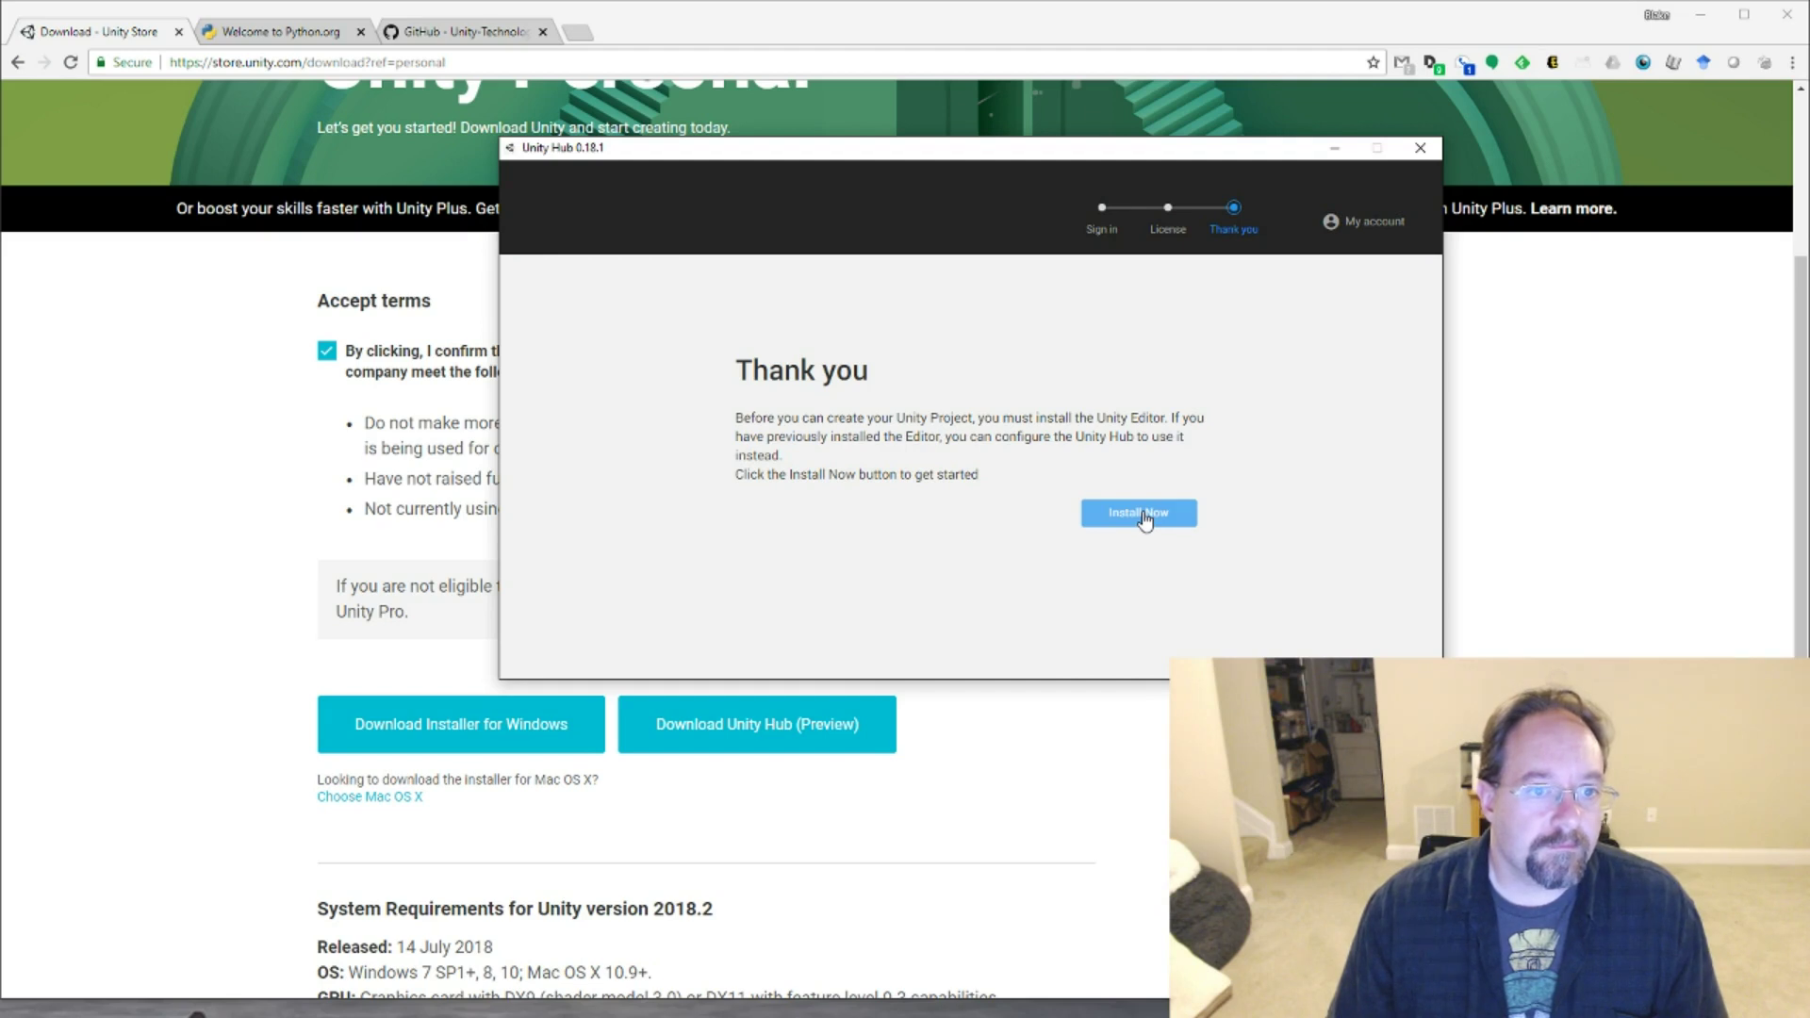
Start installing Unity 2018.2.0f2 with Microsoft Visual Studio Community 2017, leaving out the Documentation component.
click(1144, 519)
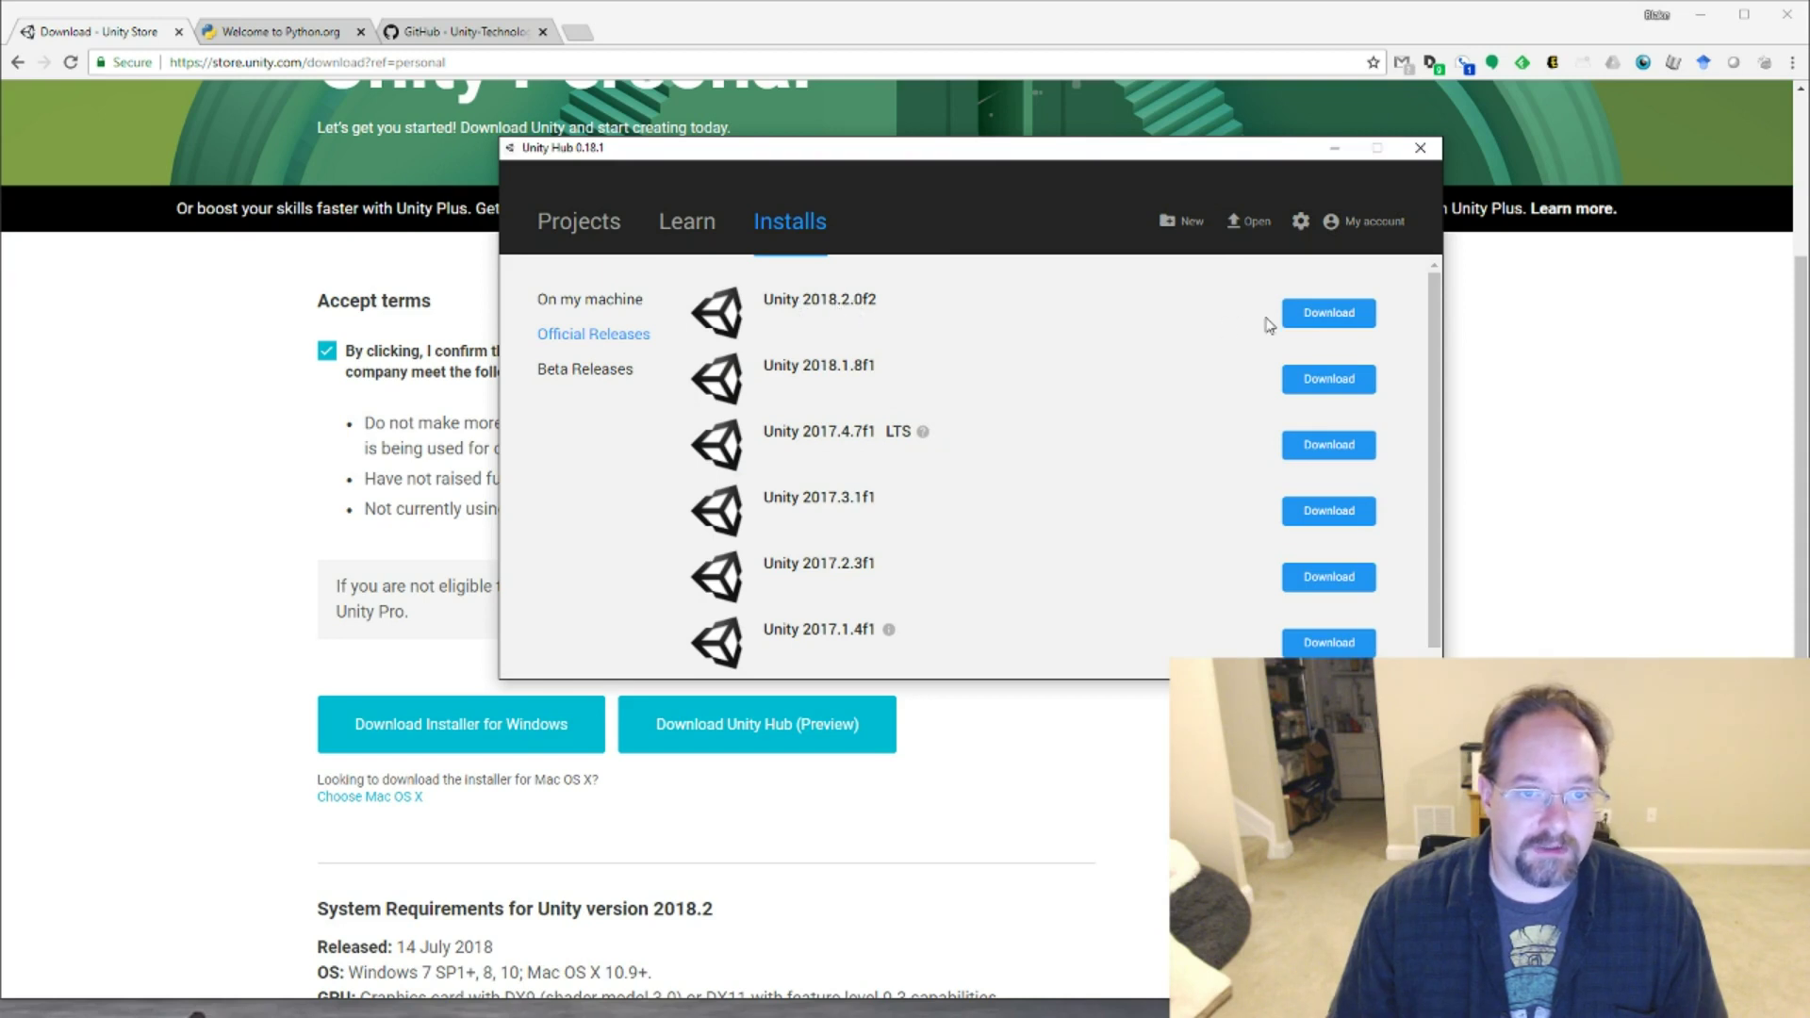
click(1322, 316)
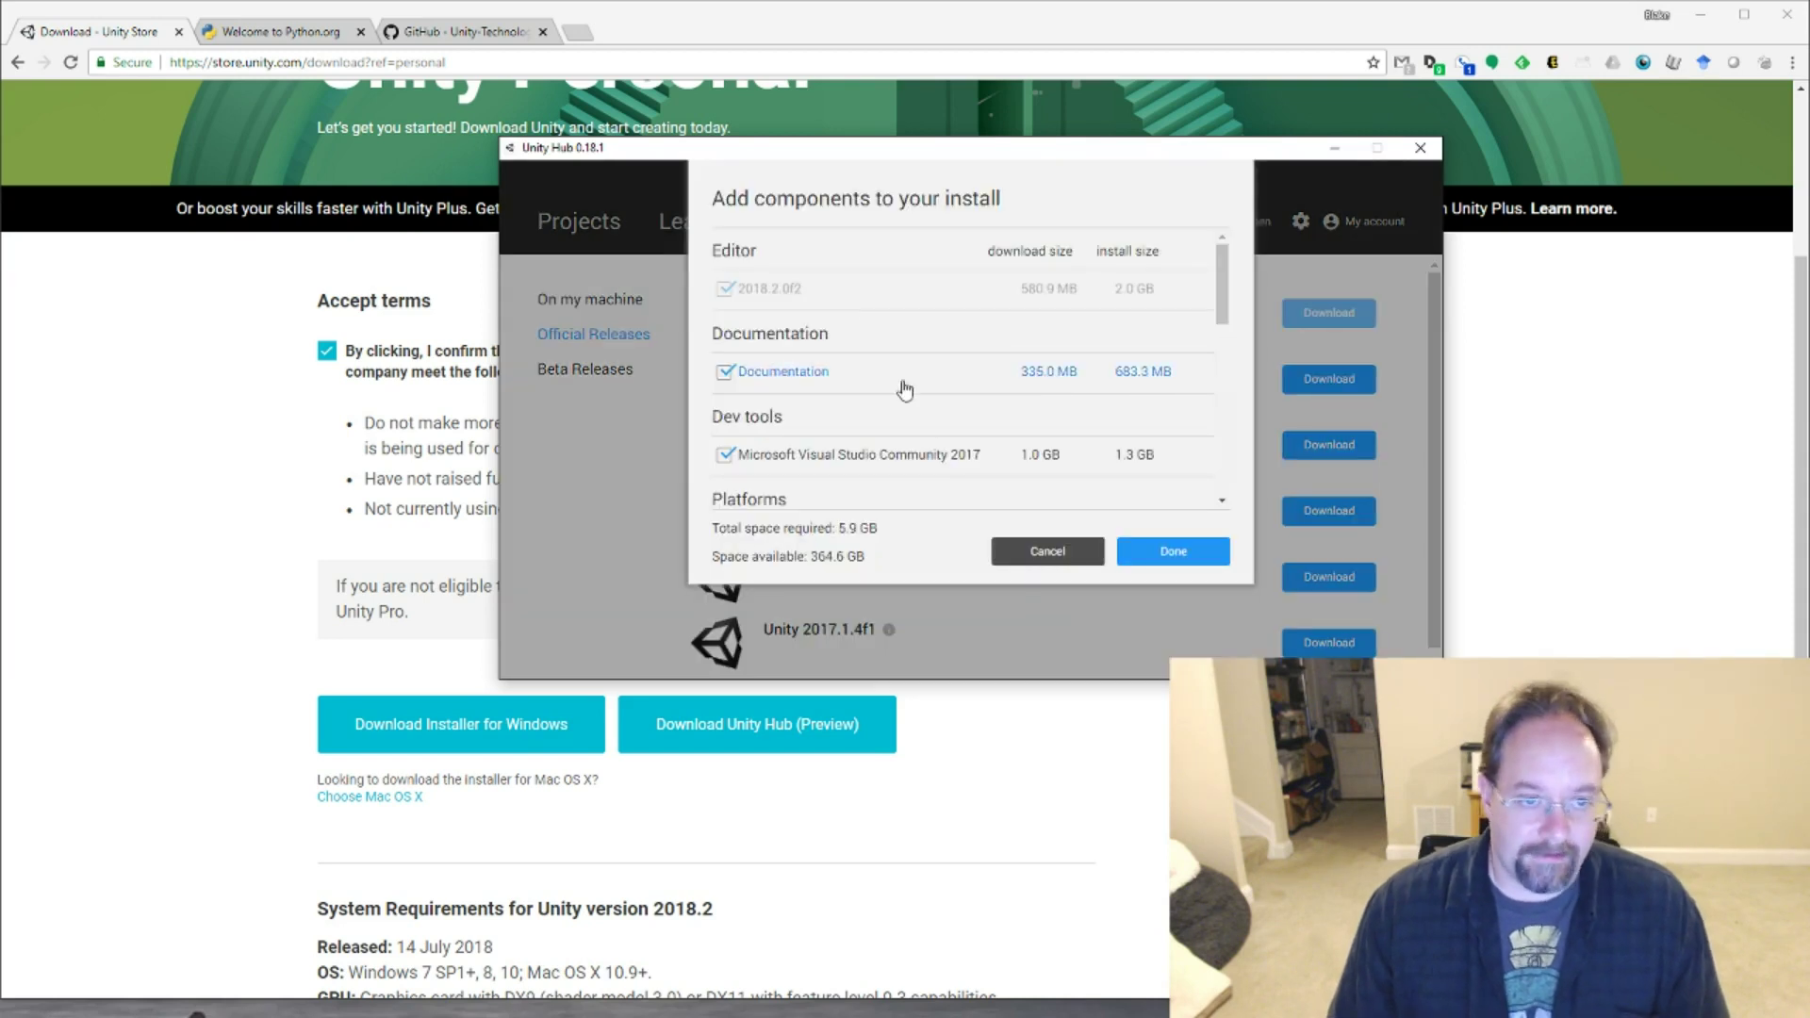
click(768, 372)
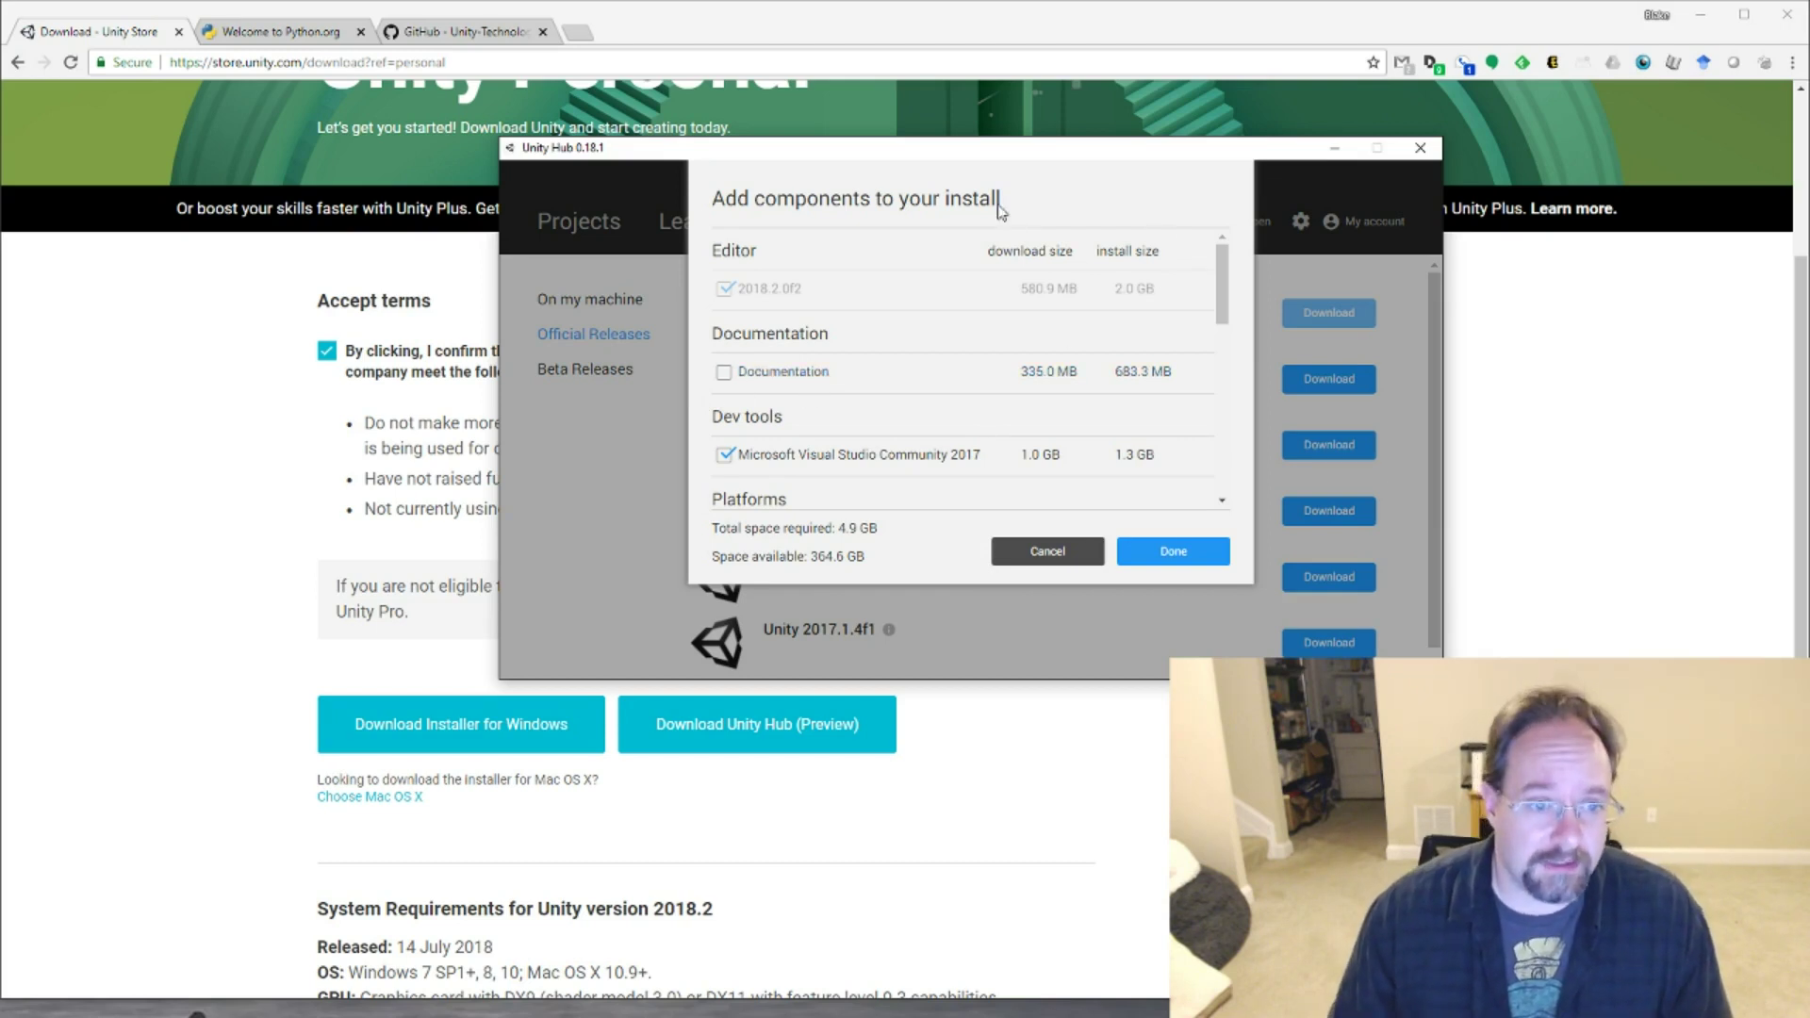
scroll(880, 486, down, 1)
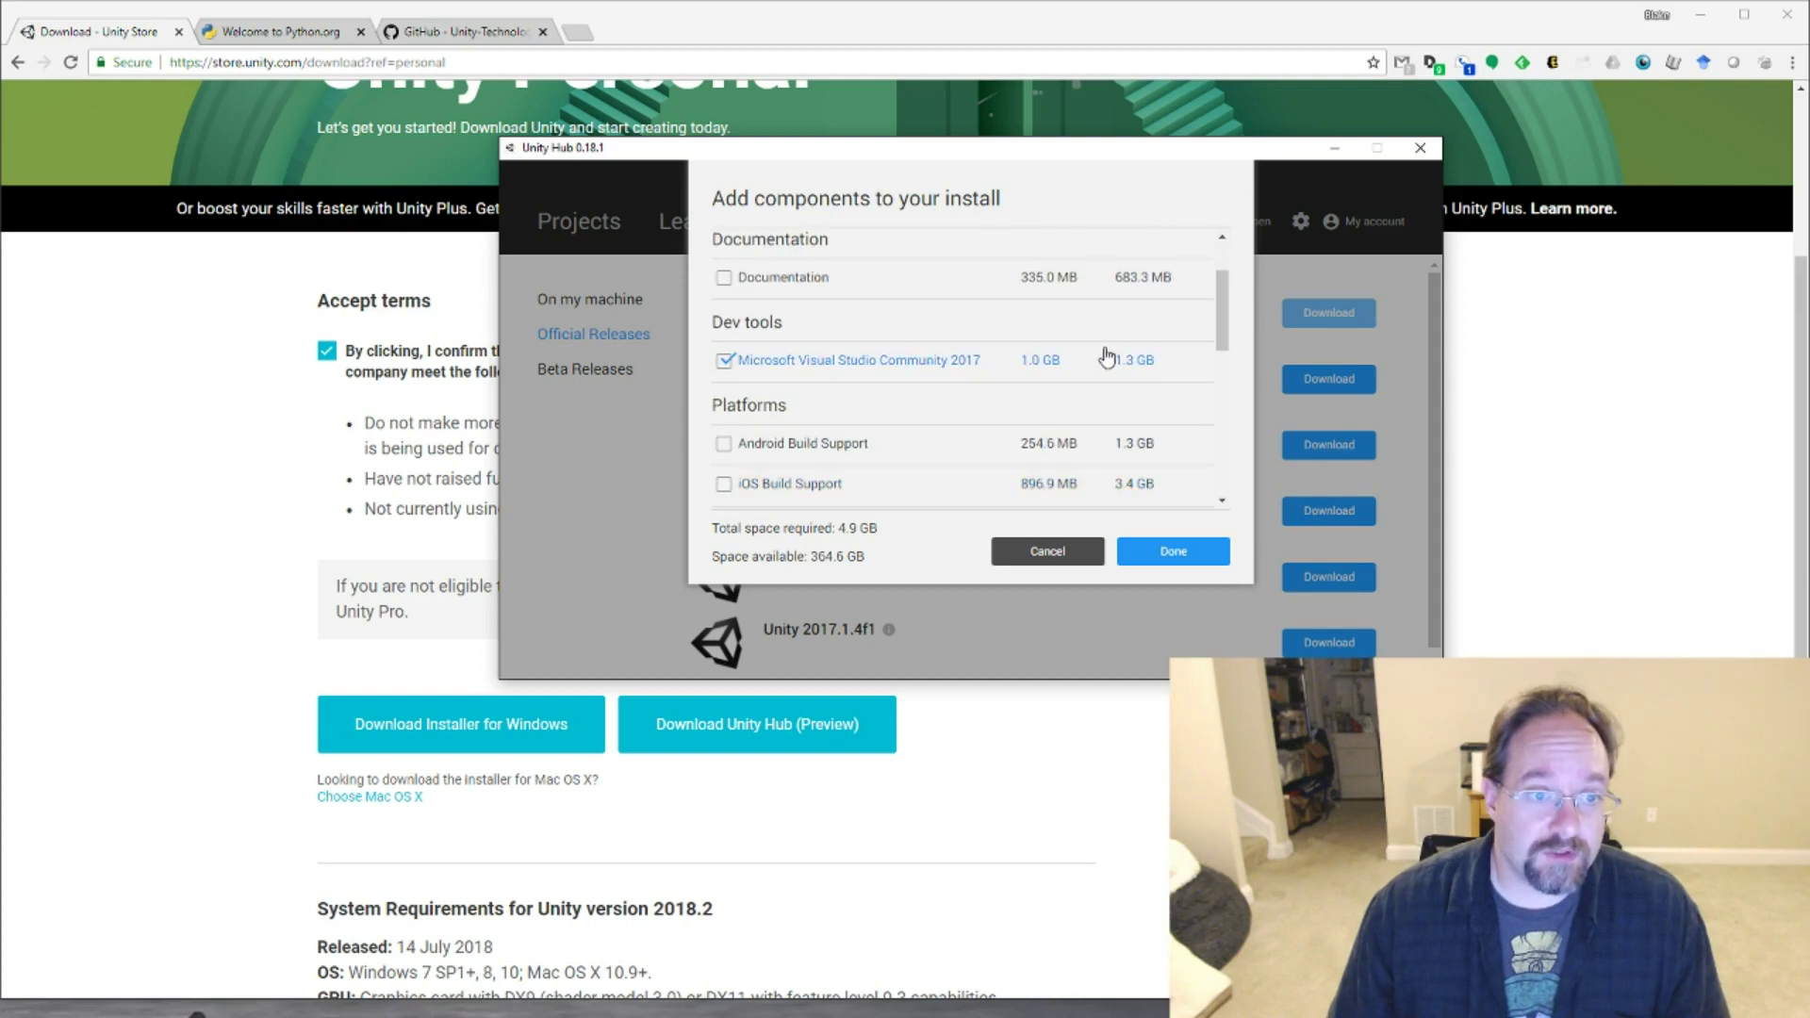
scroll(889, 372, down, 2)
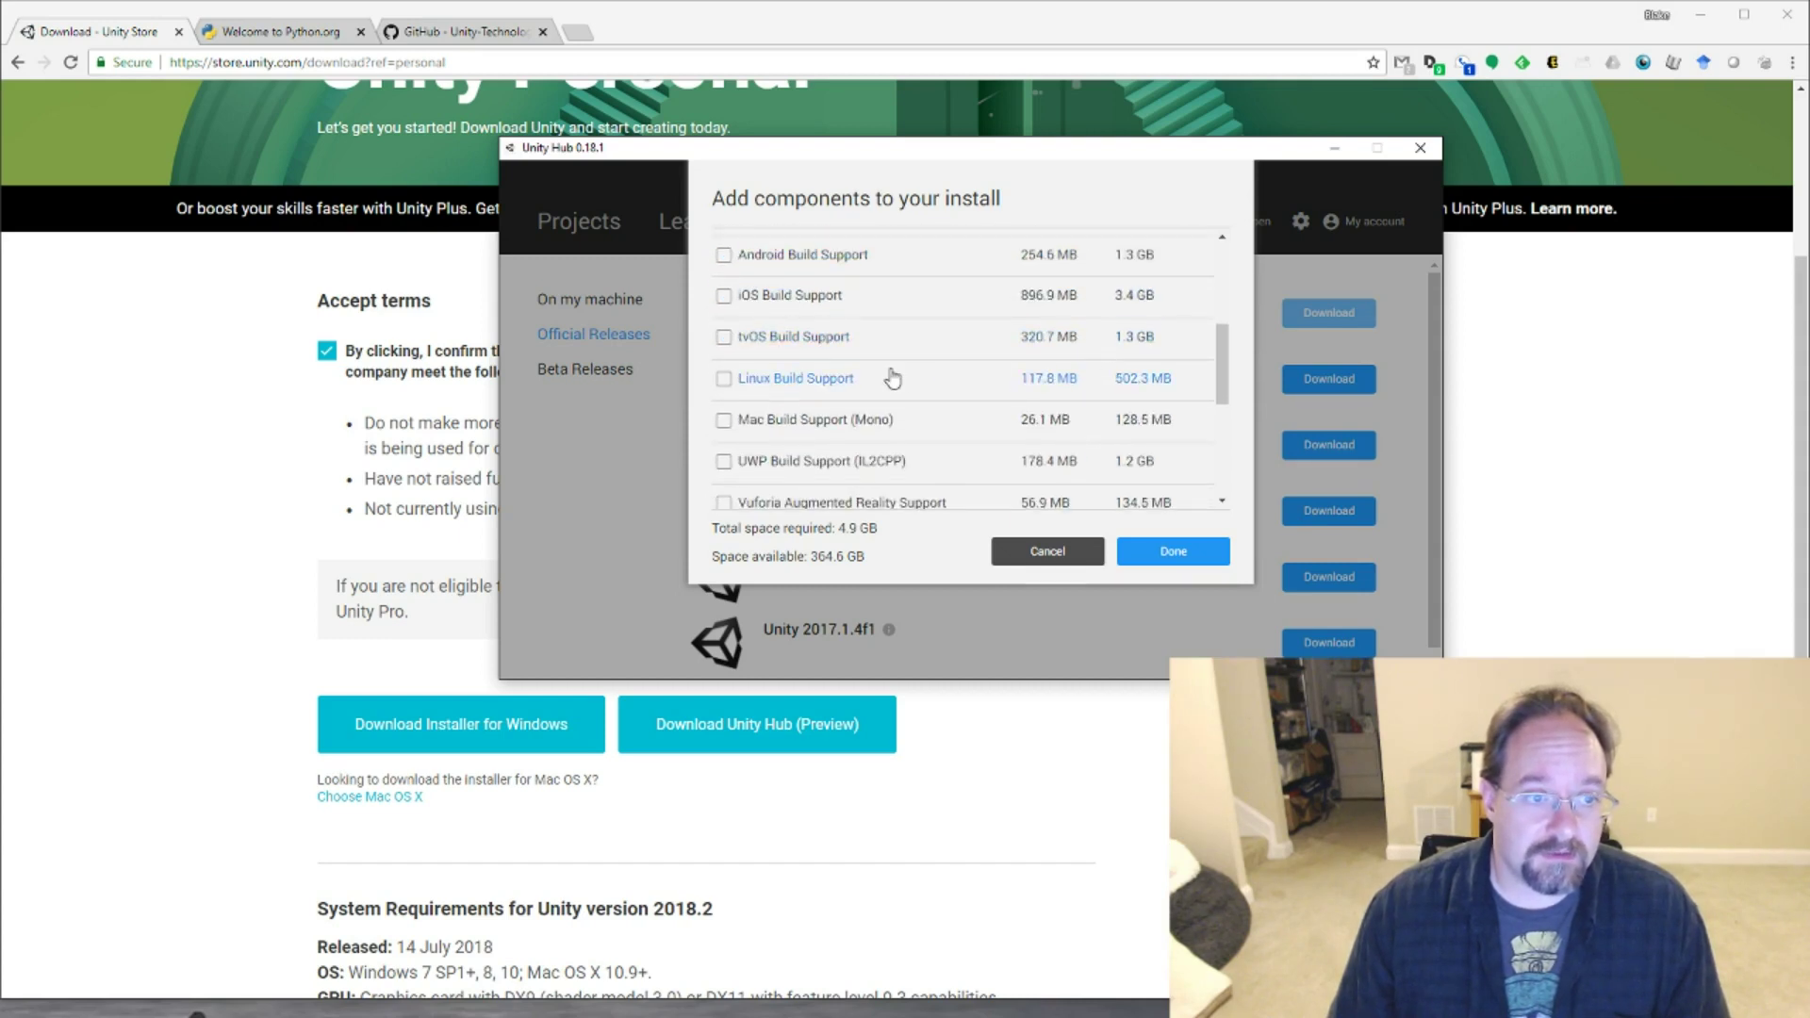
scroll(1018, 382, up, 2)
scroll(1017, 382, up, 3)
click(1197, 554)
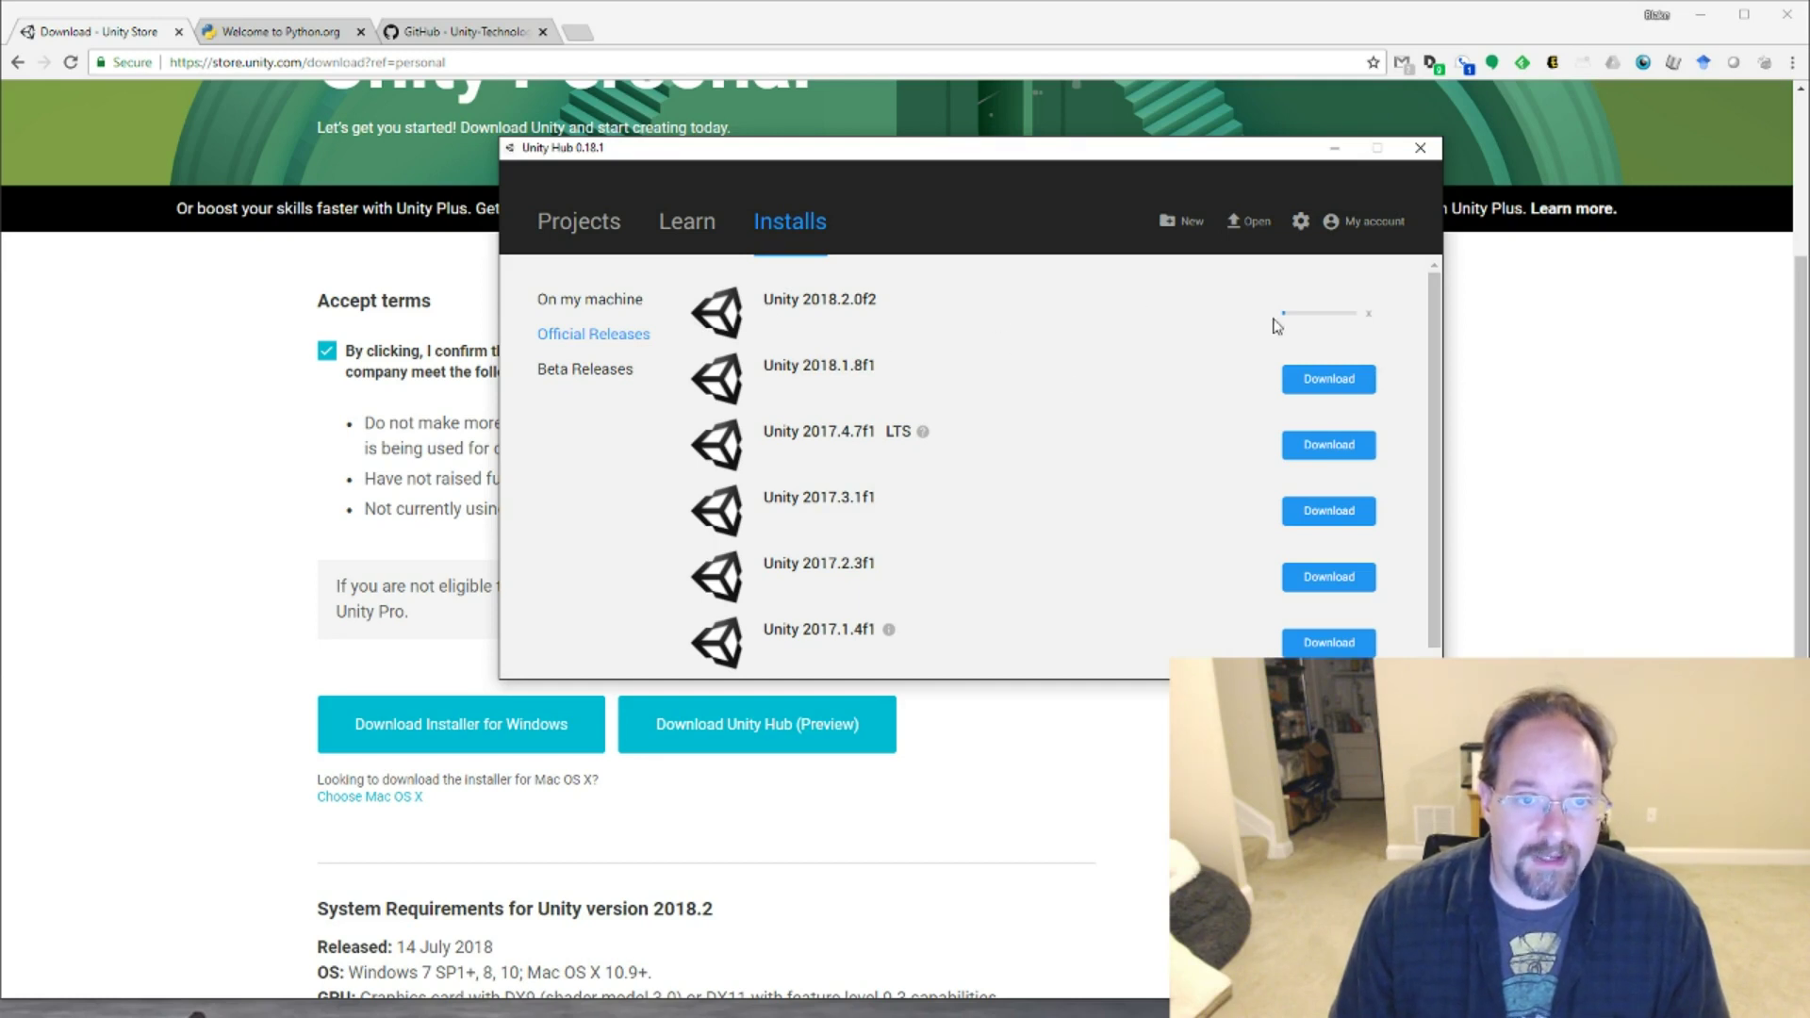
Switch to Chrome, close the Unity download page, and download the Python 3.6.6 Windows x86-64 executable installer from python.org.
click(1754, 533)
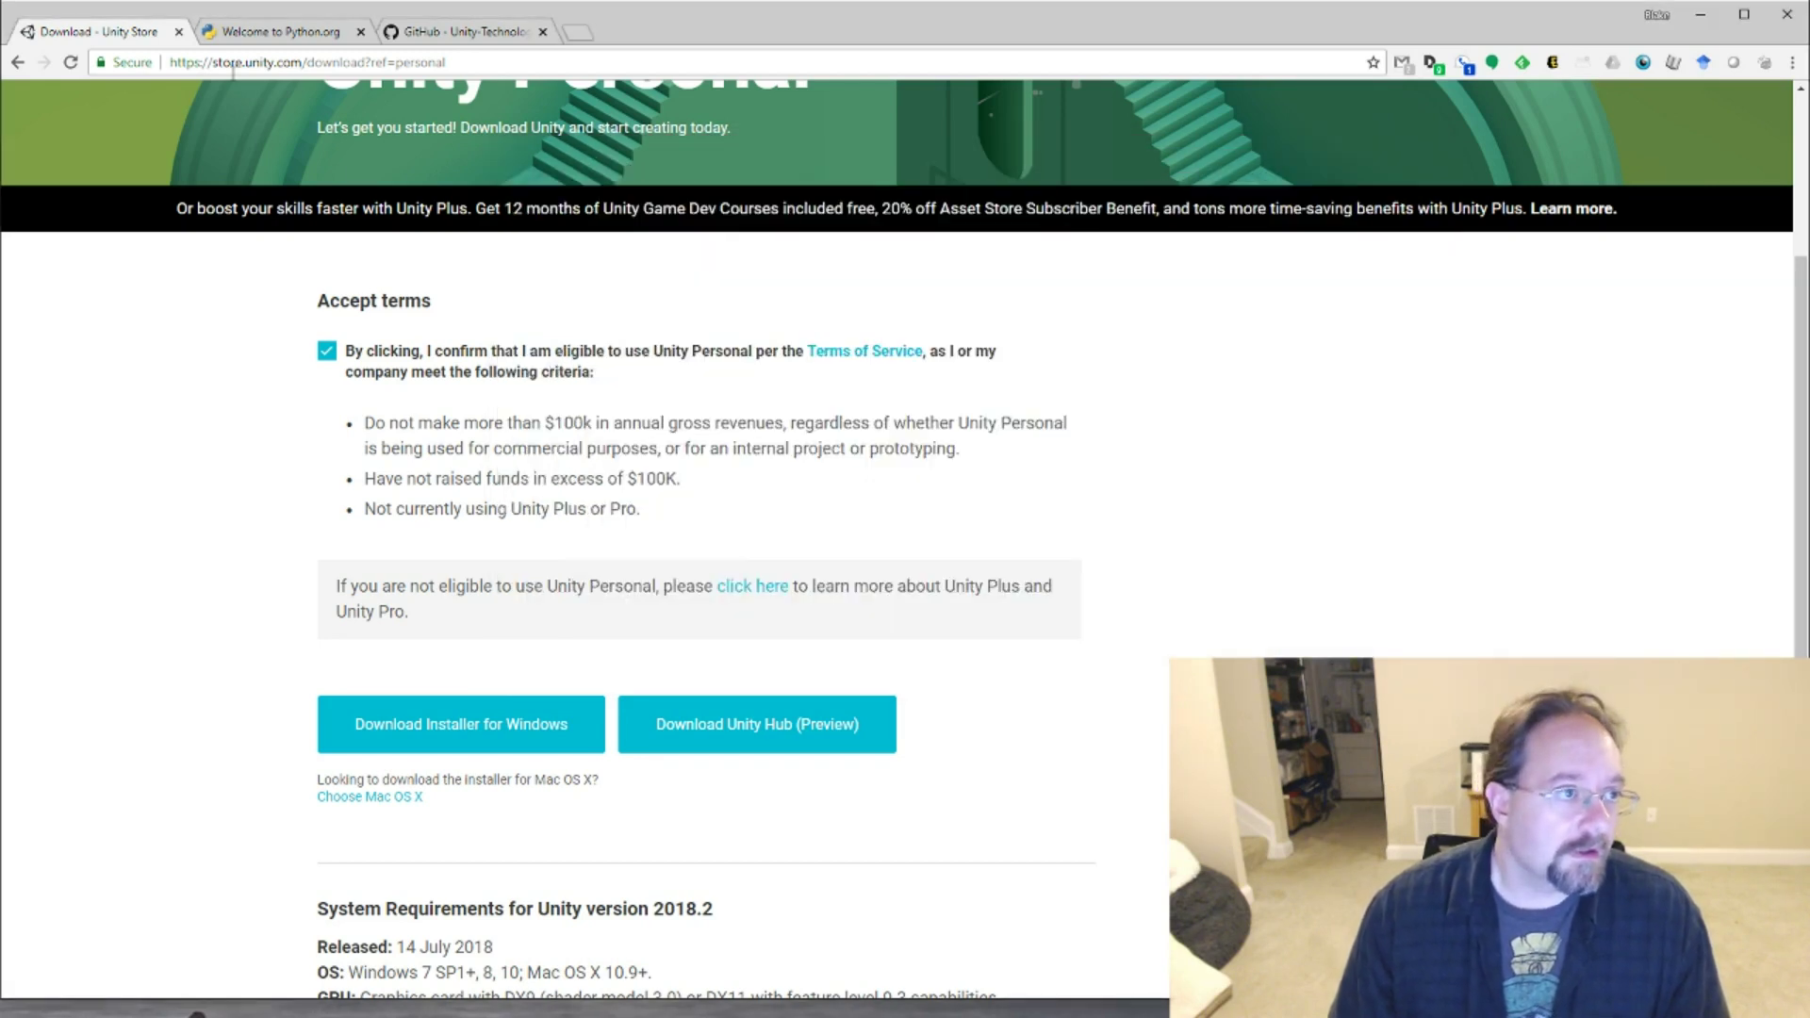
click(178, 31)
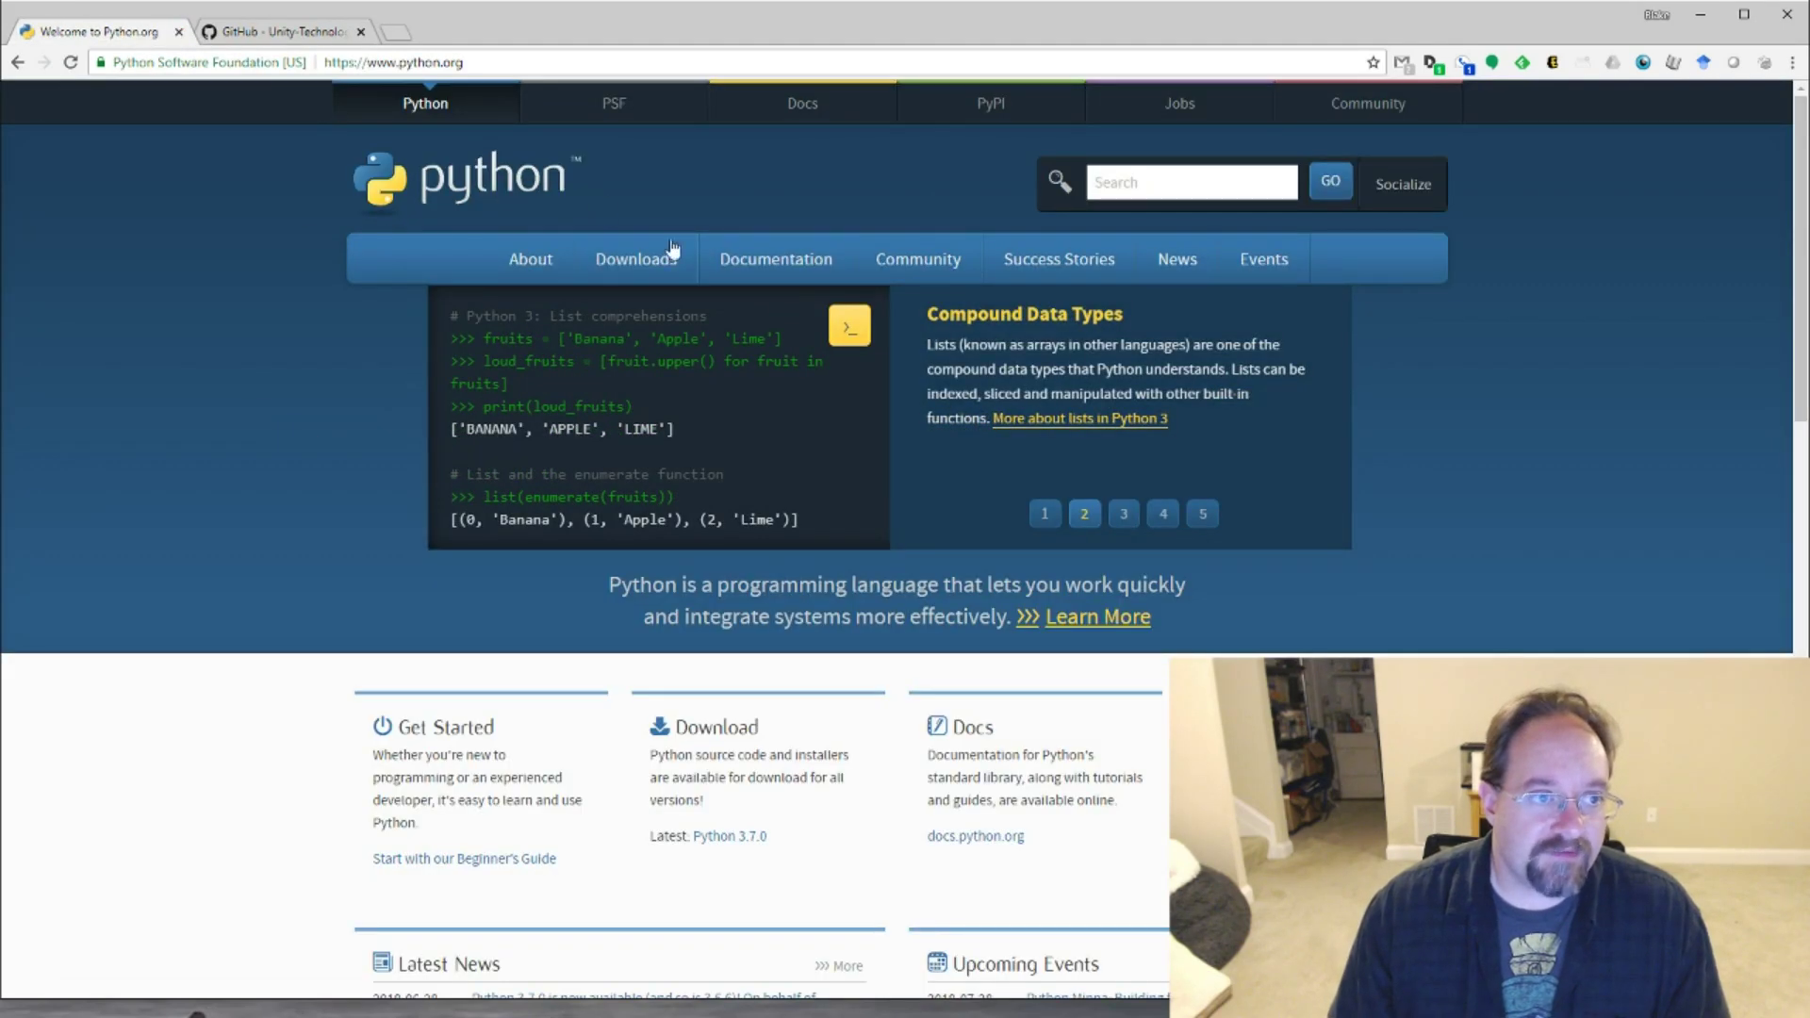
mouse_move(664, 265)
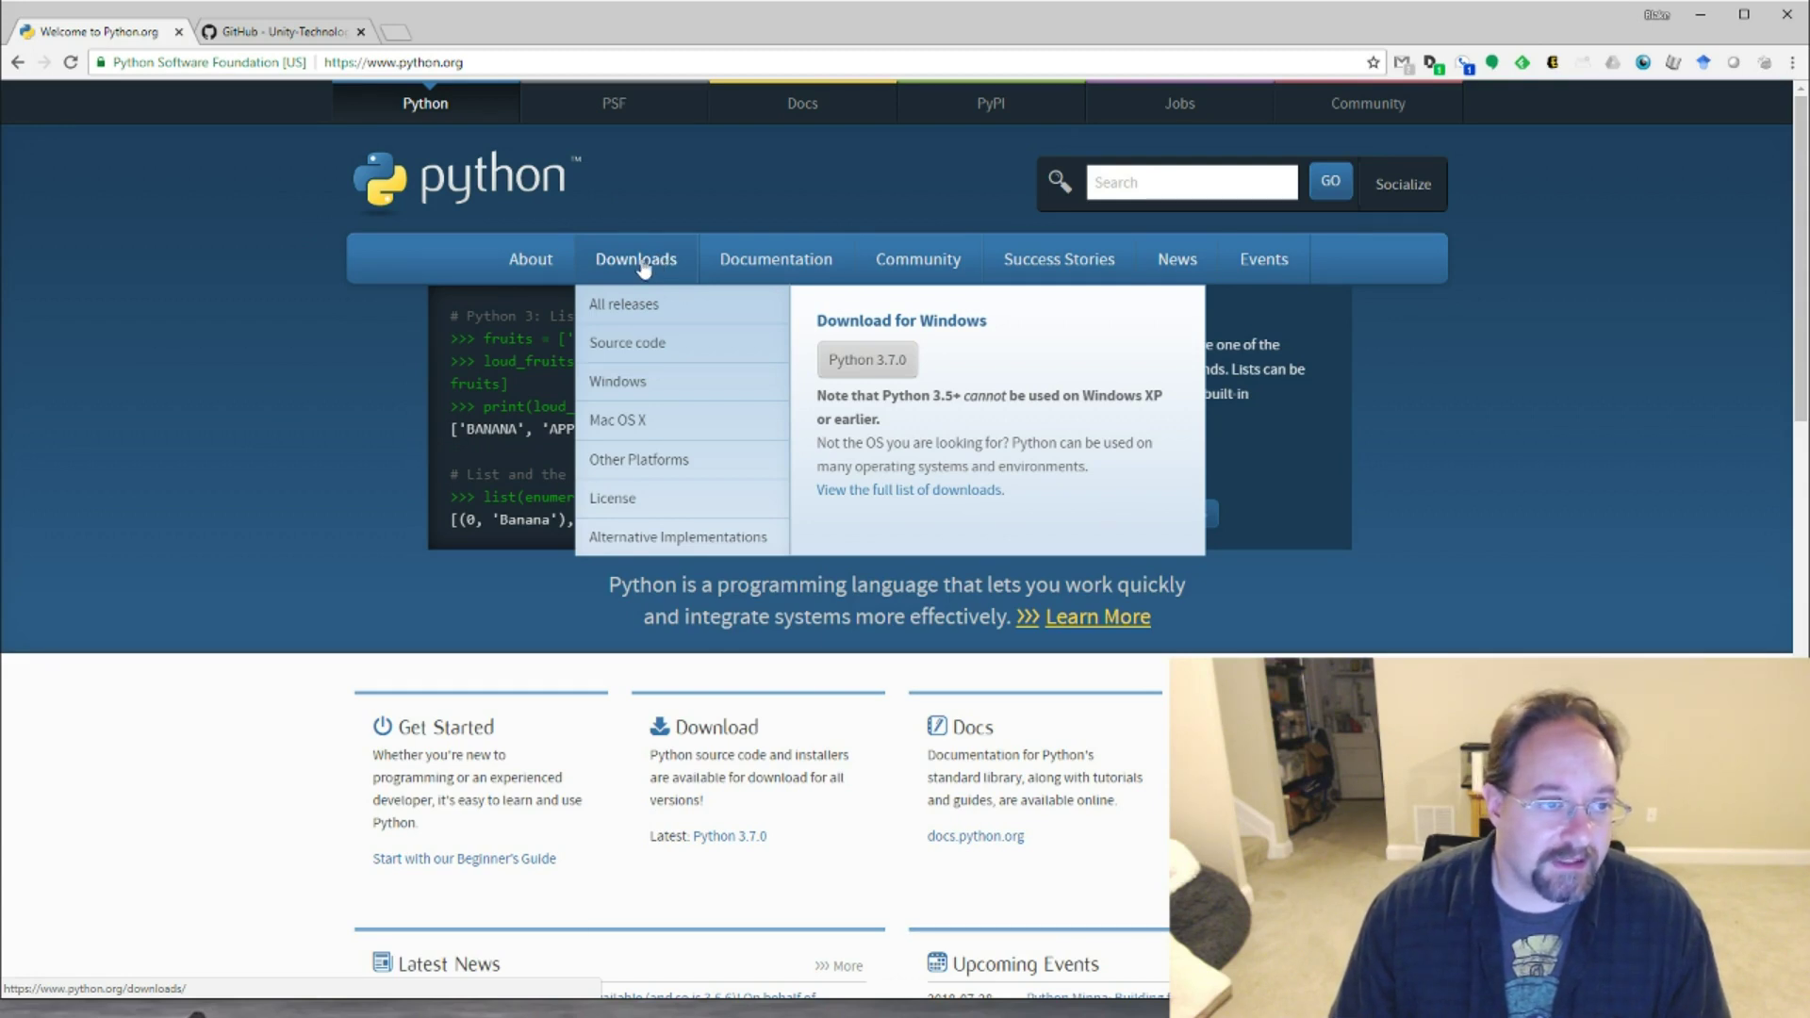
click(626, 388)
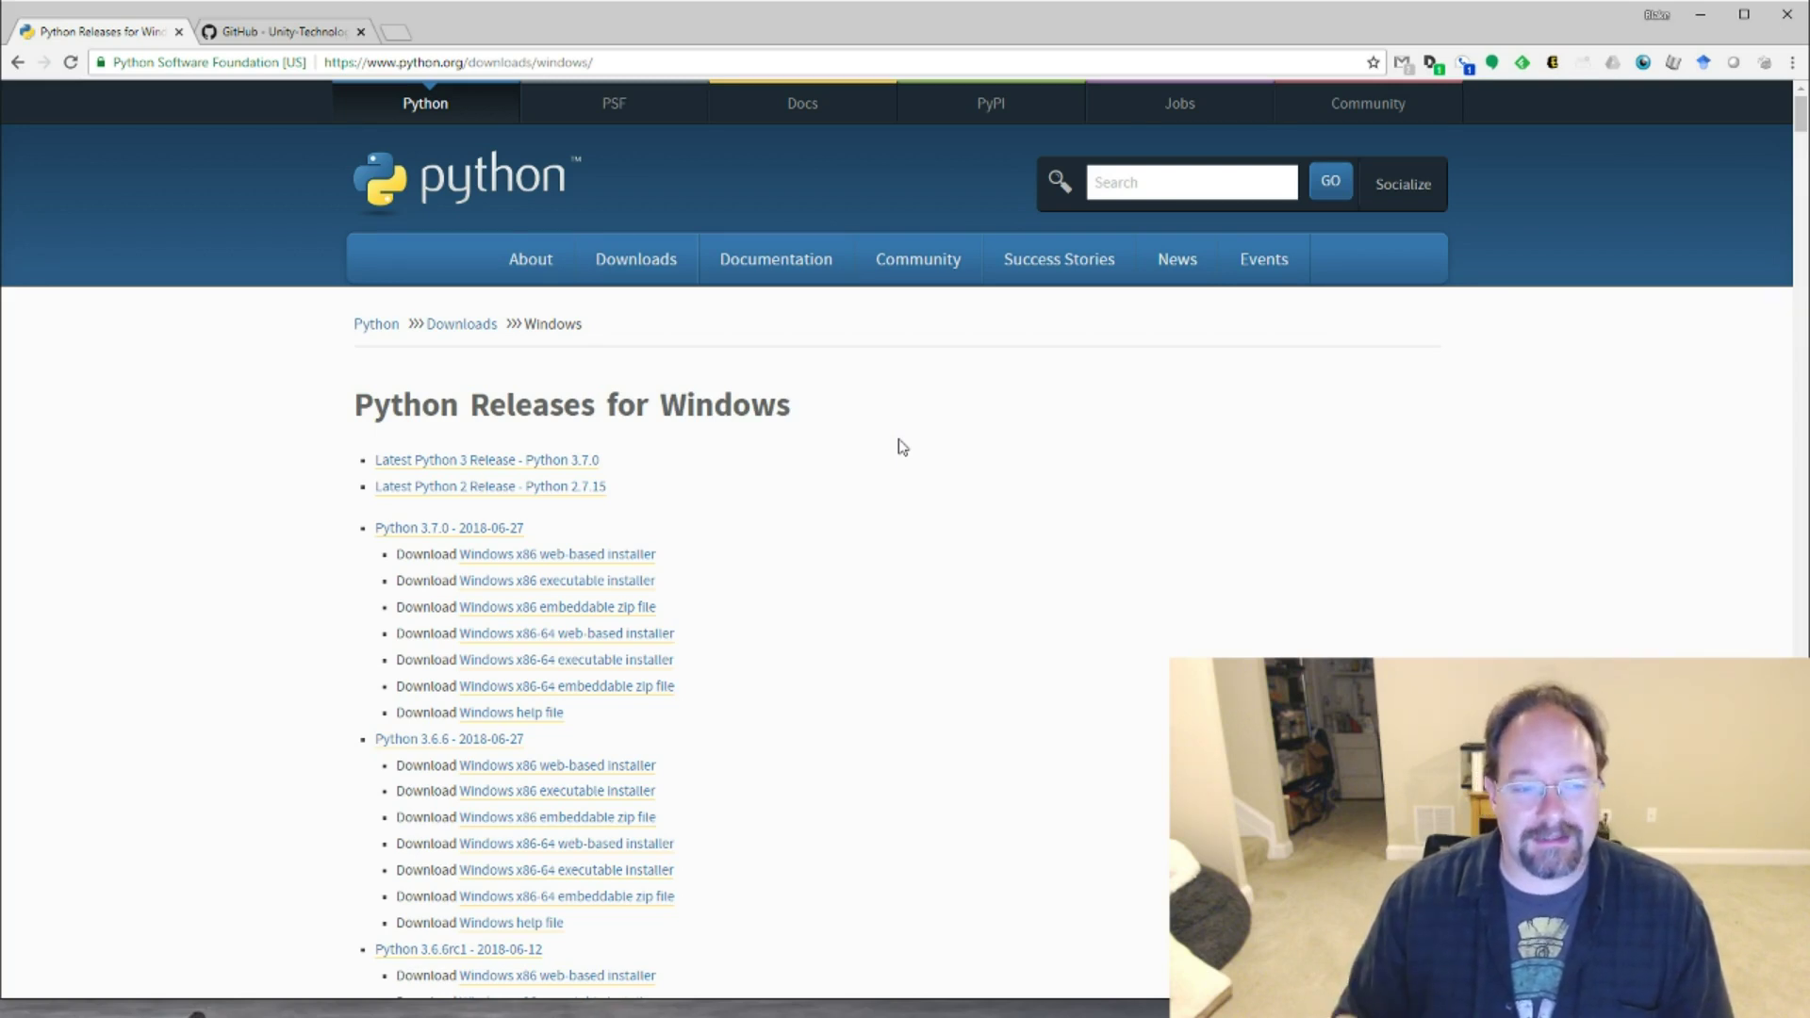
scroll(852, 533, down, 2)
scroll(848, 534, up, 1)
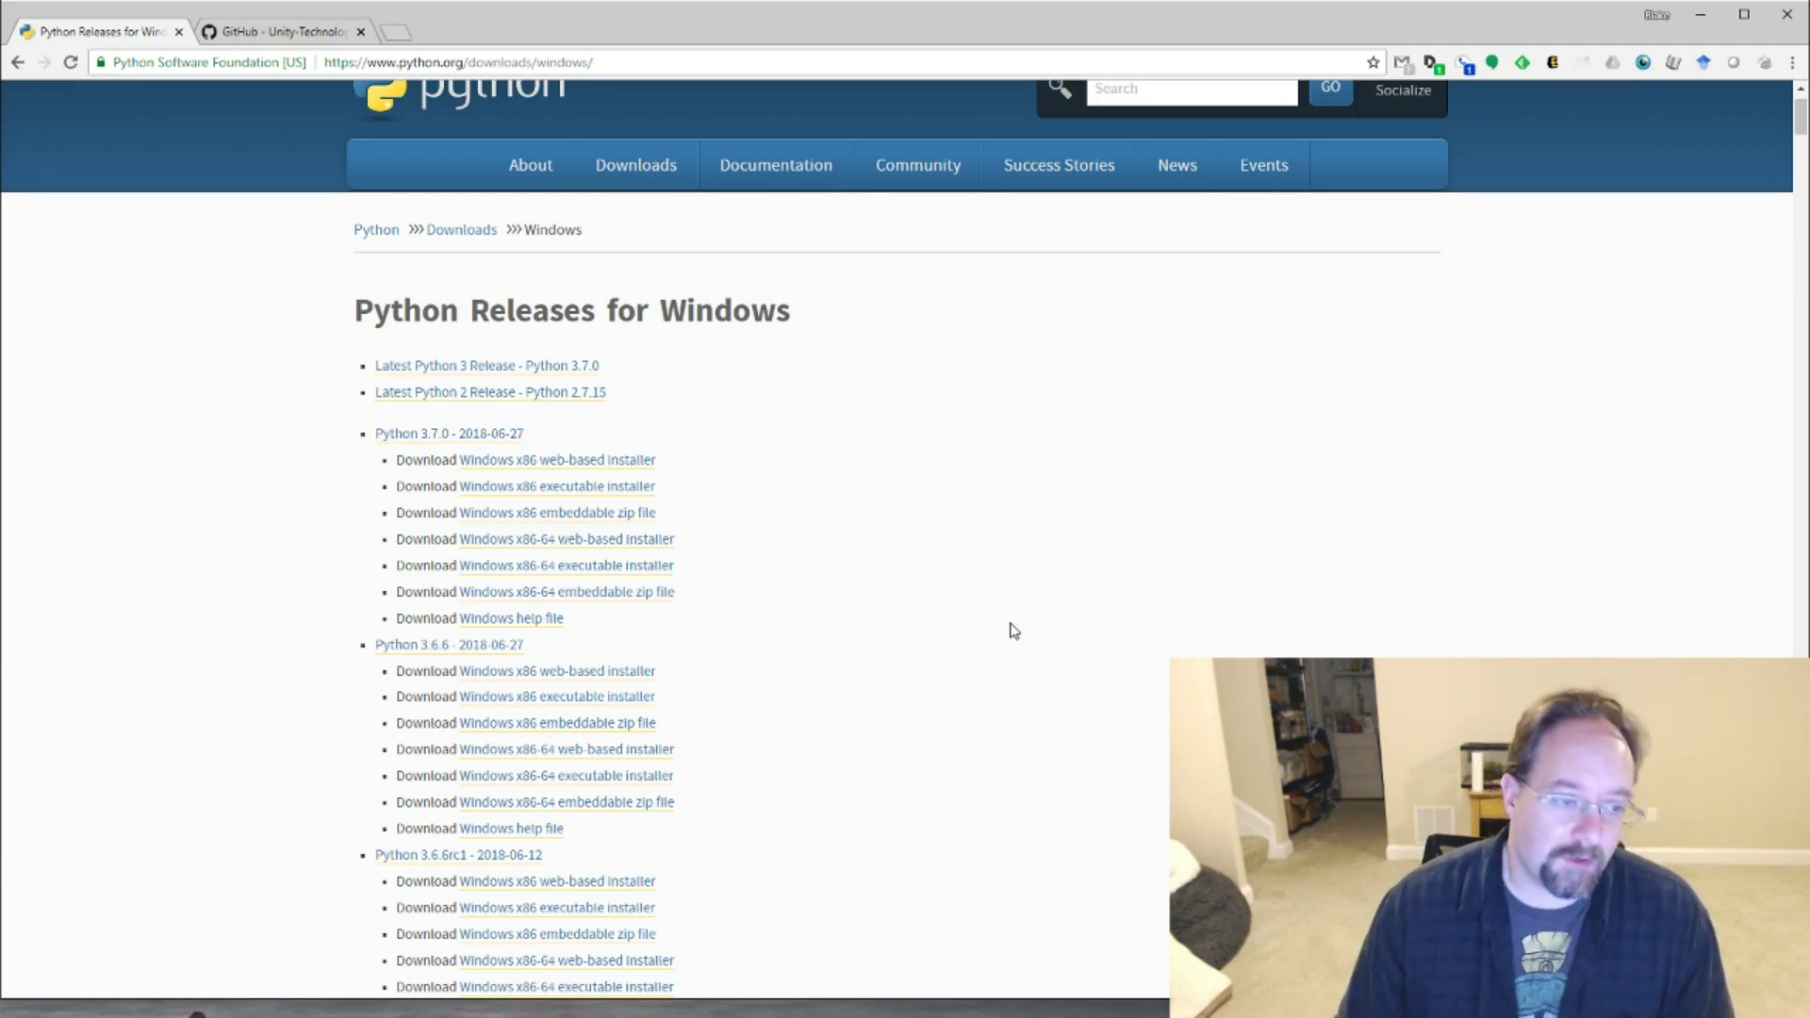
scroll(965, 620, down, 1)
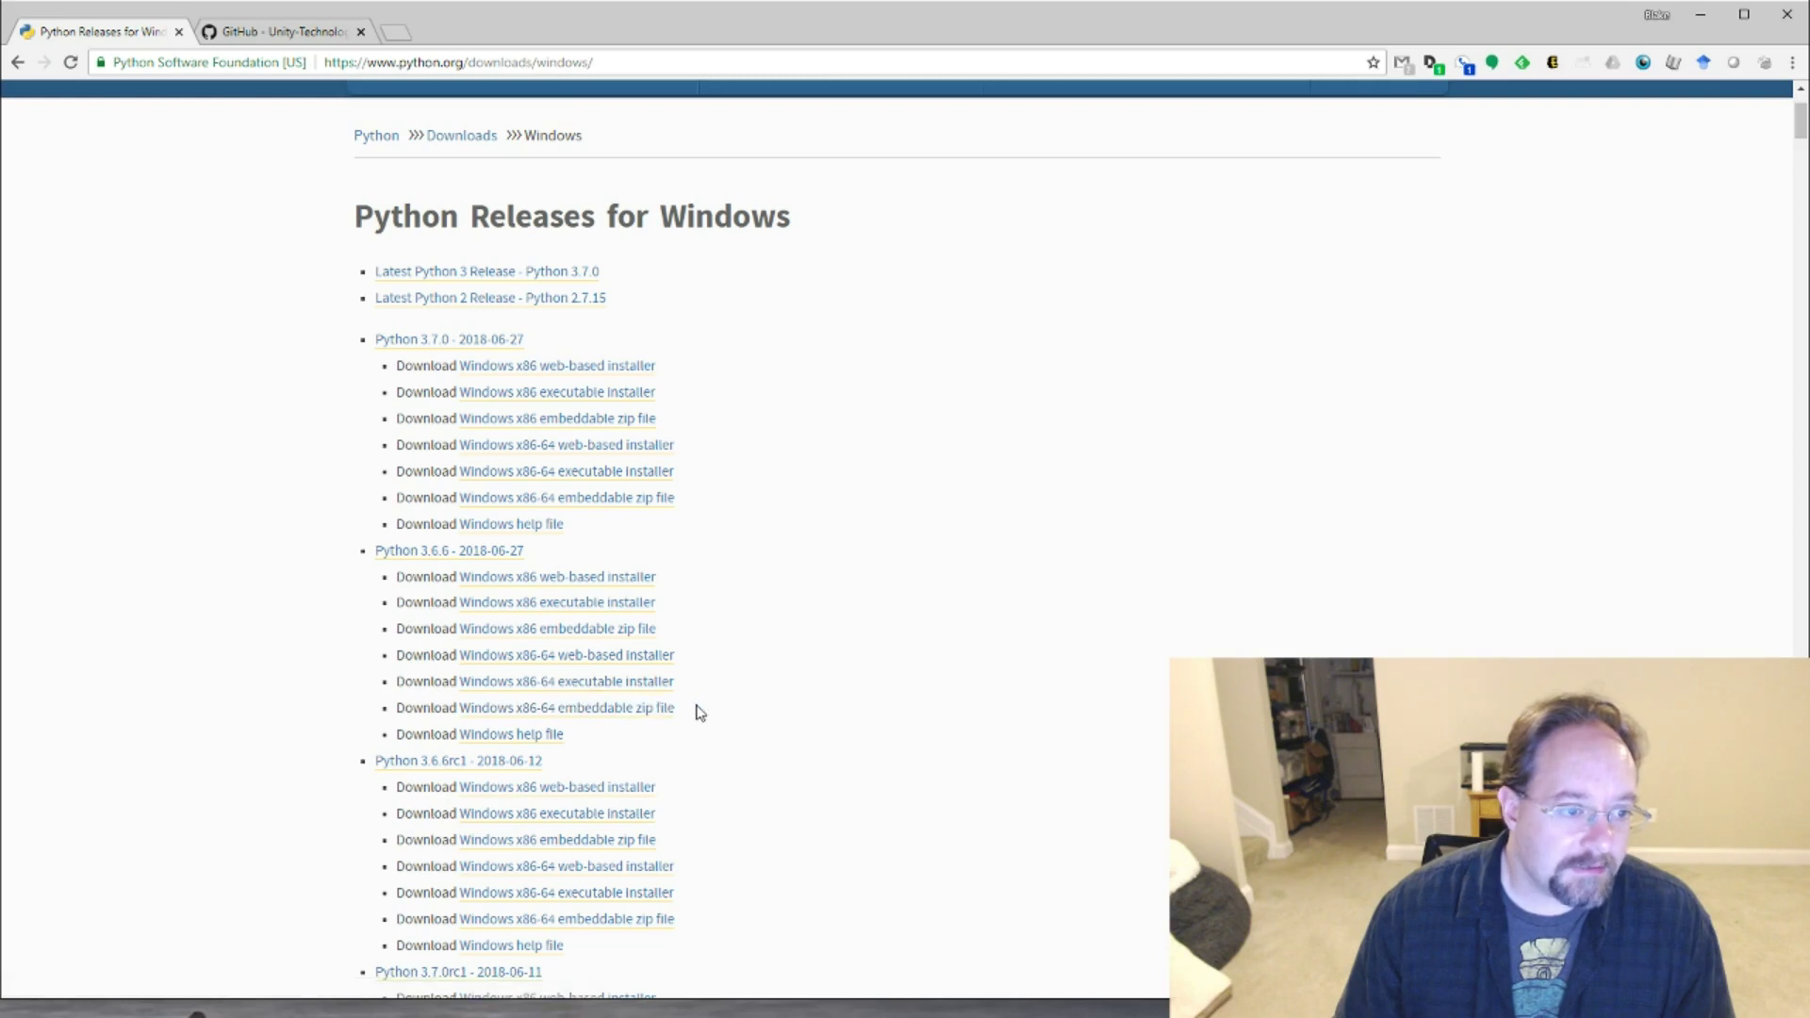
click(658, 682)
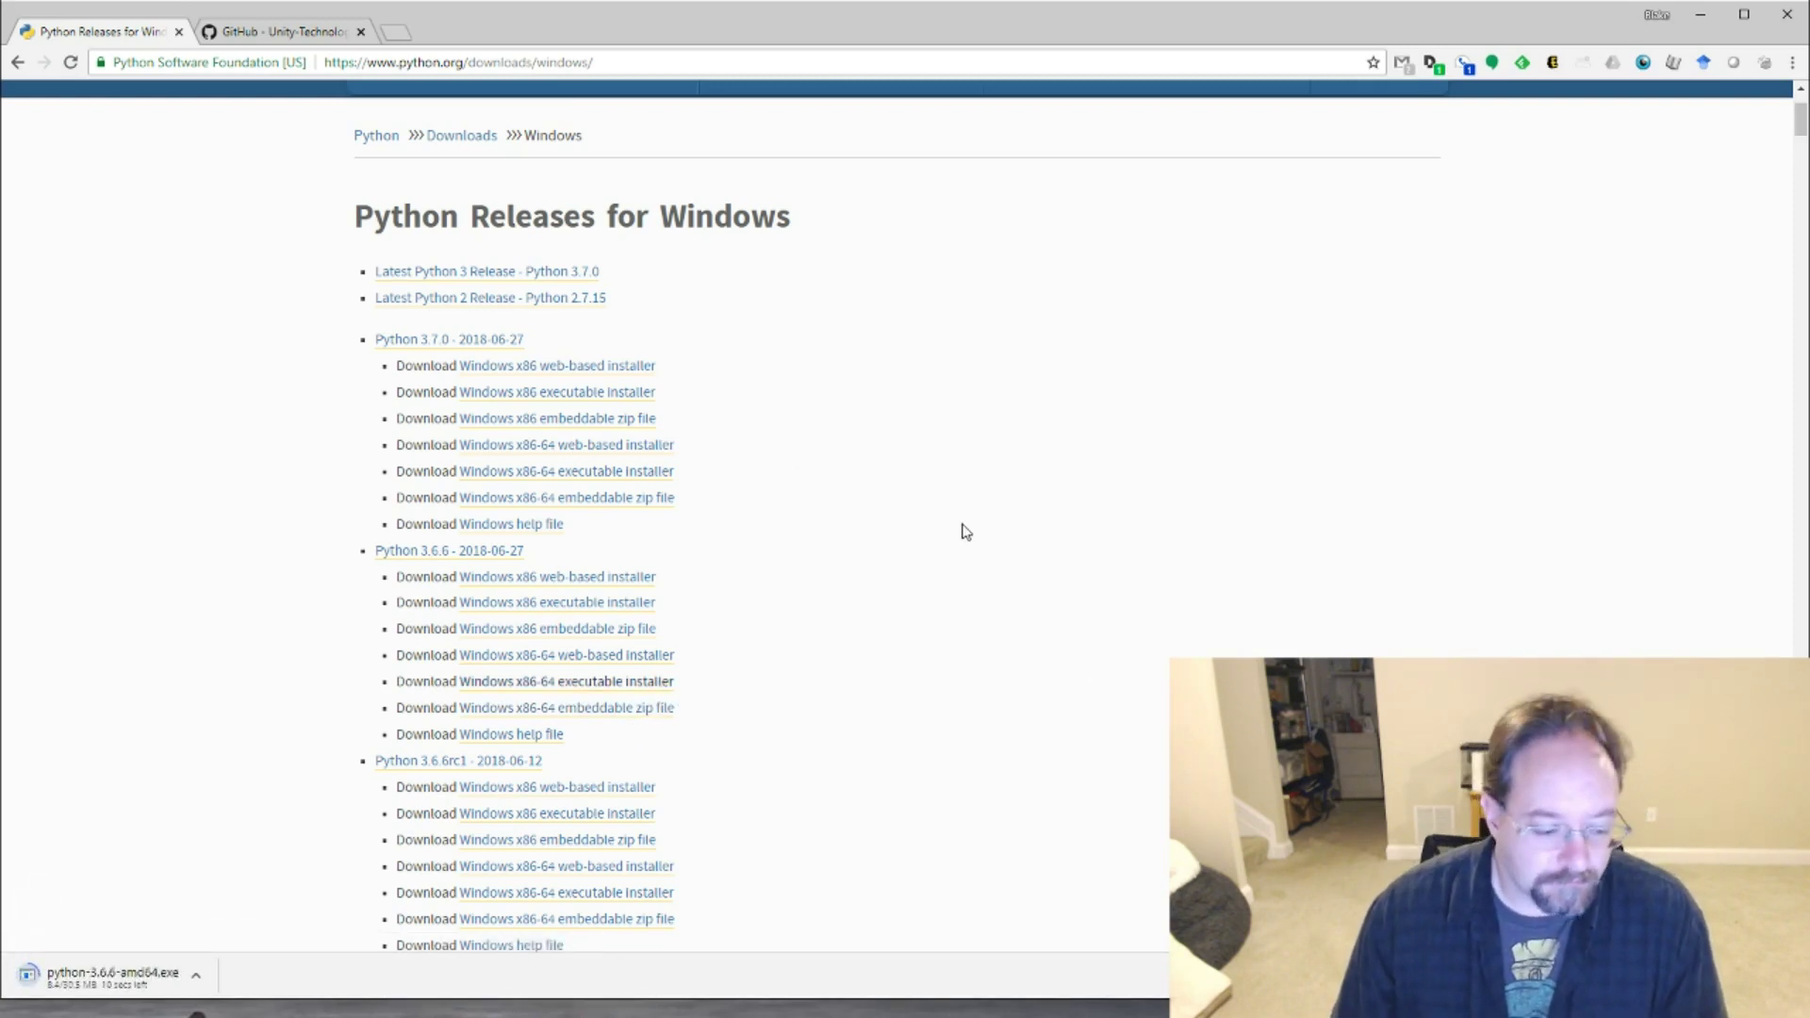
Download the Unity-Technologies ml-agents repository from GitHub as a ZIP file, and switch back to Unity Hub.
click(304, 33)
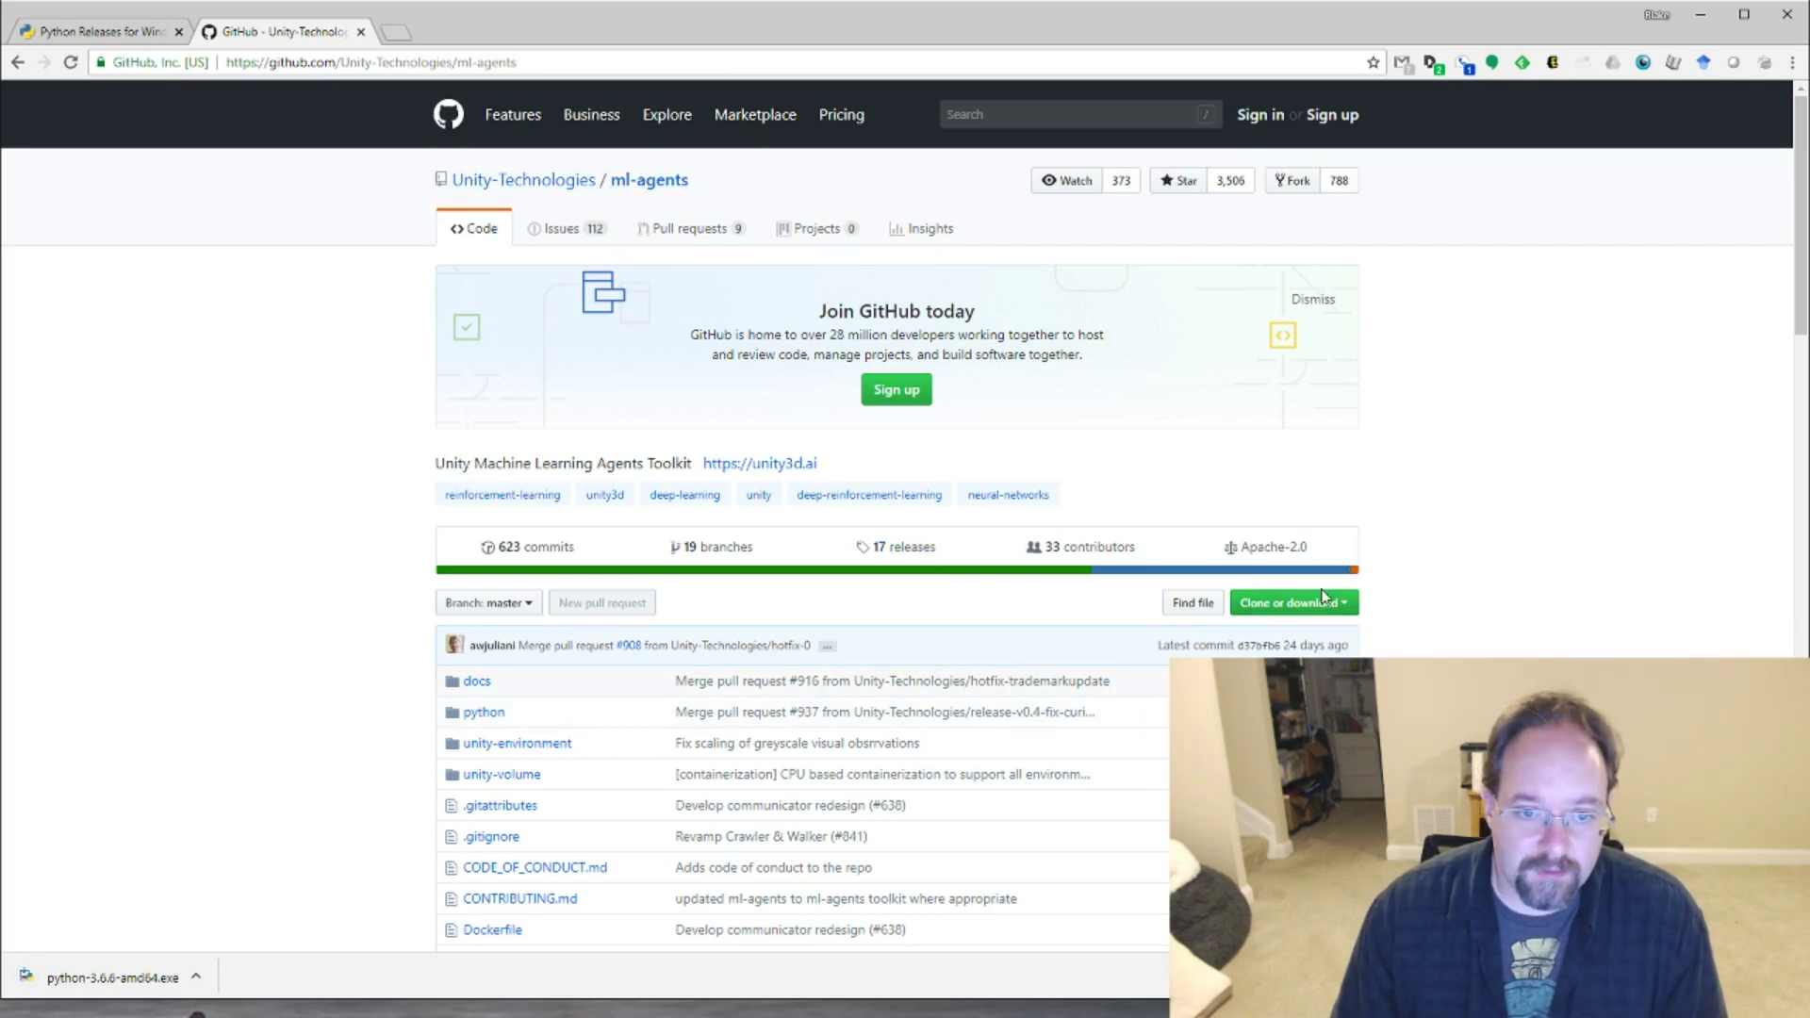
click(1343, 606)
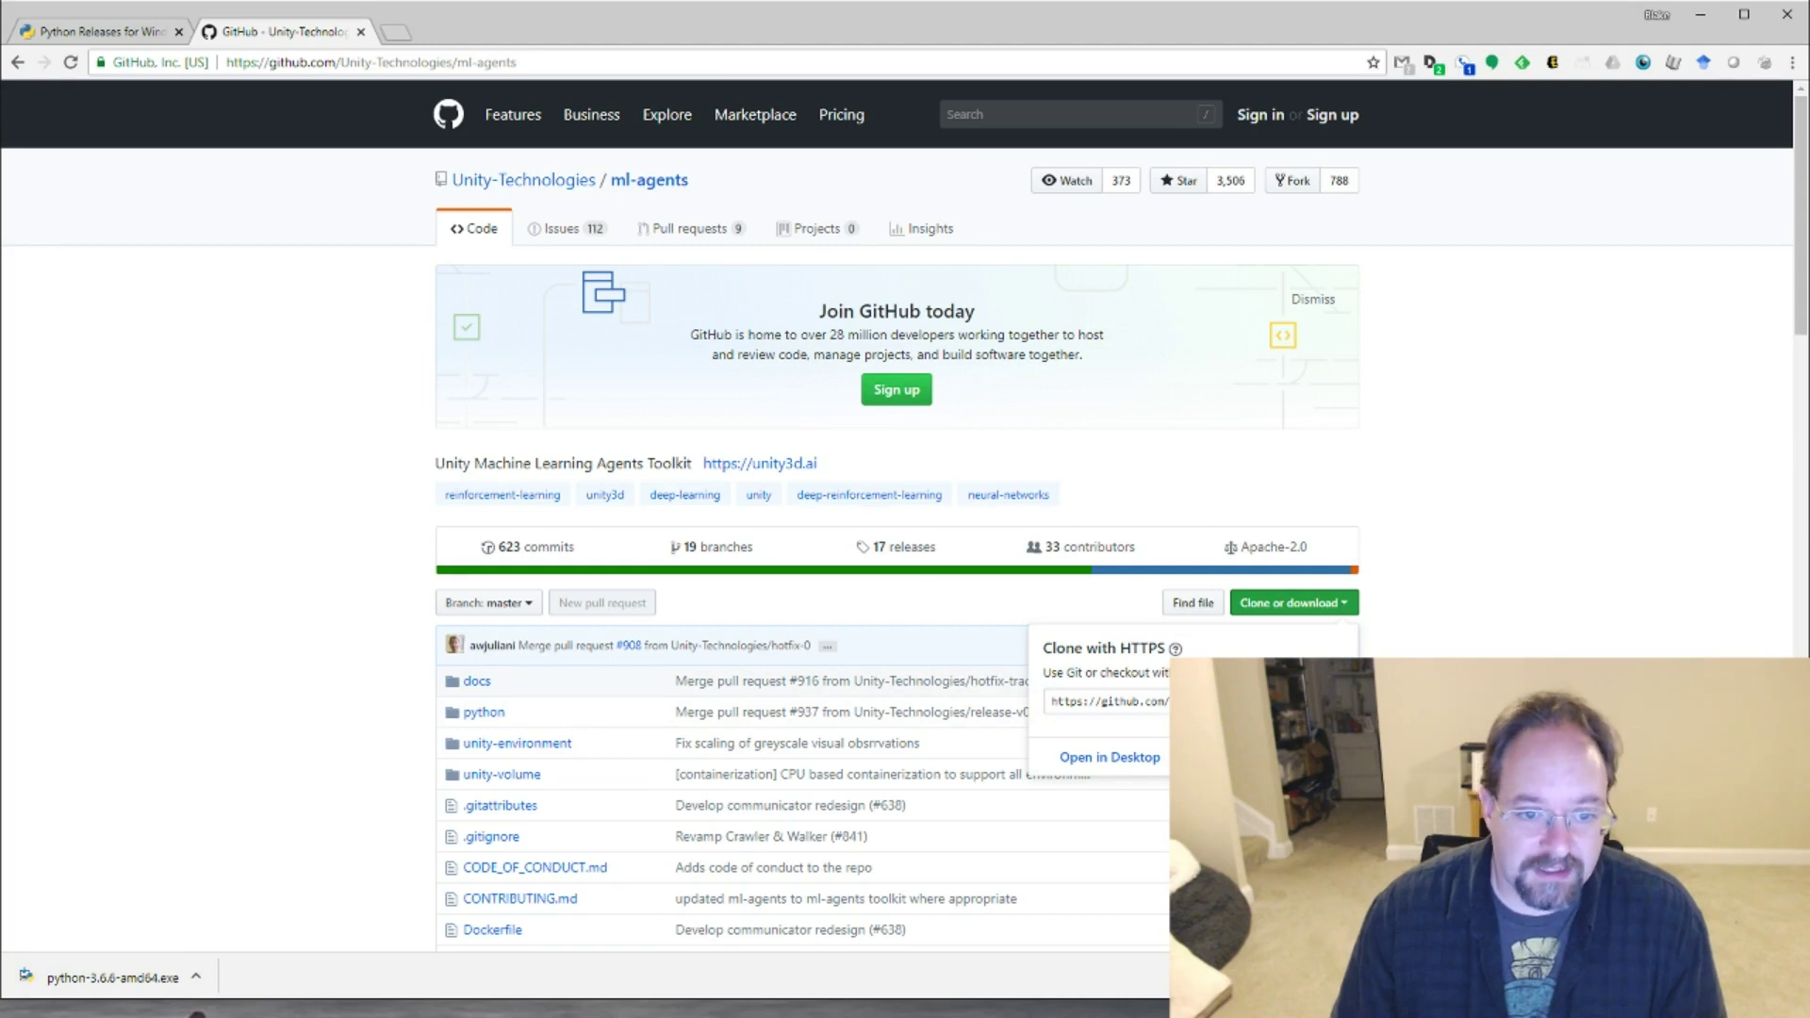
click(1276, 757)
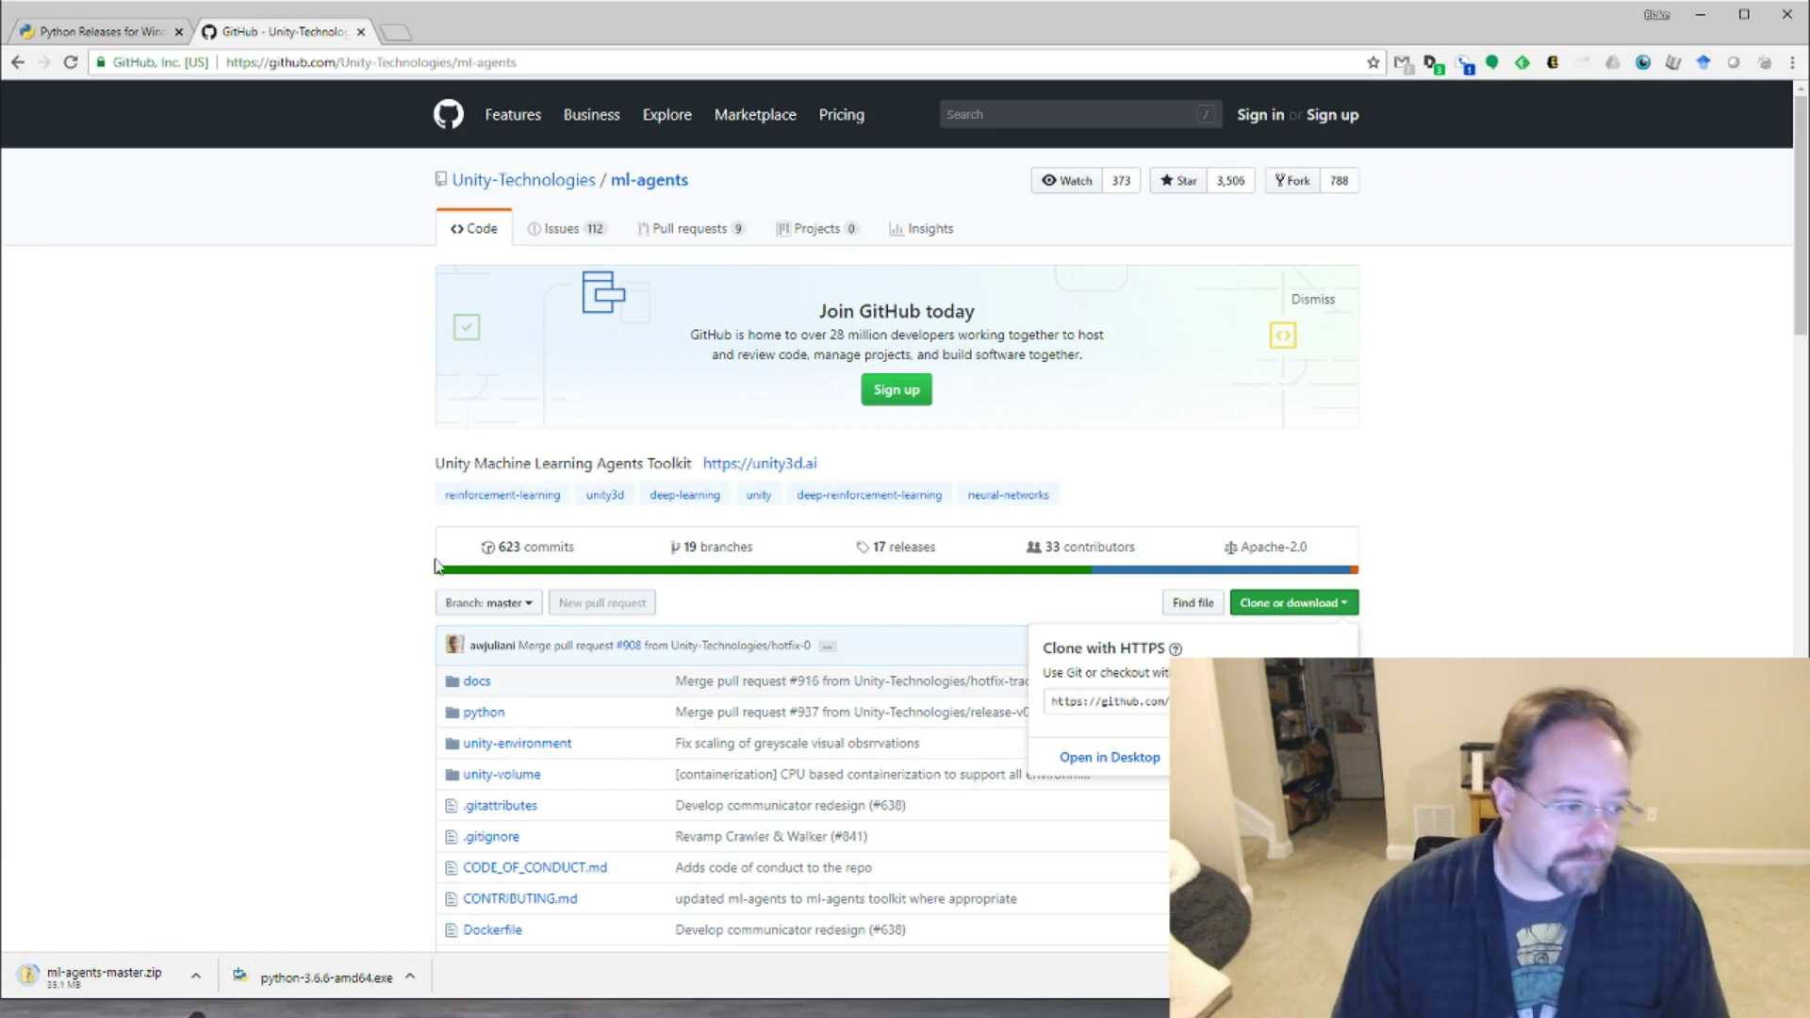
click(282, 640)
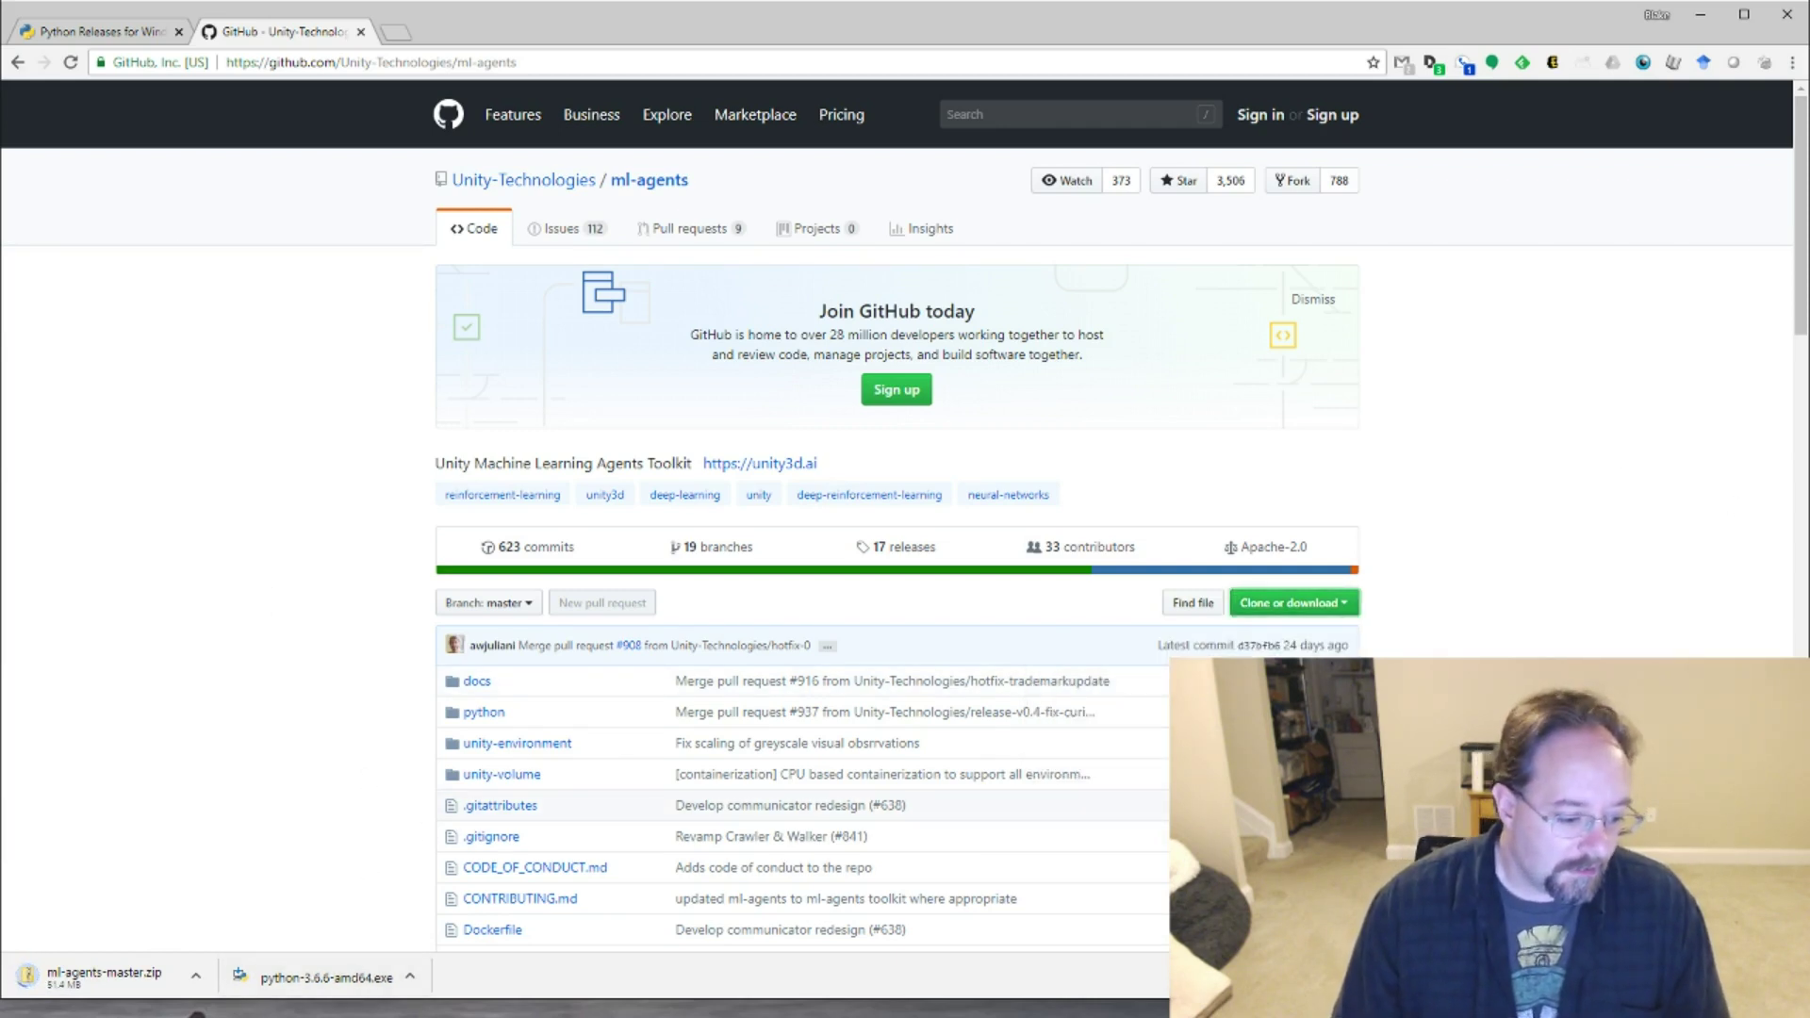
click(345, 1014)
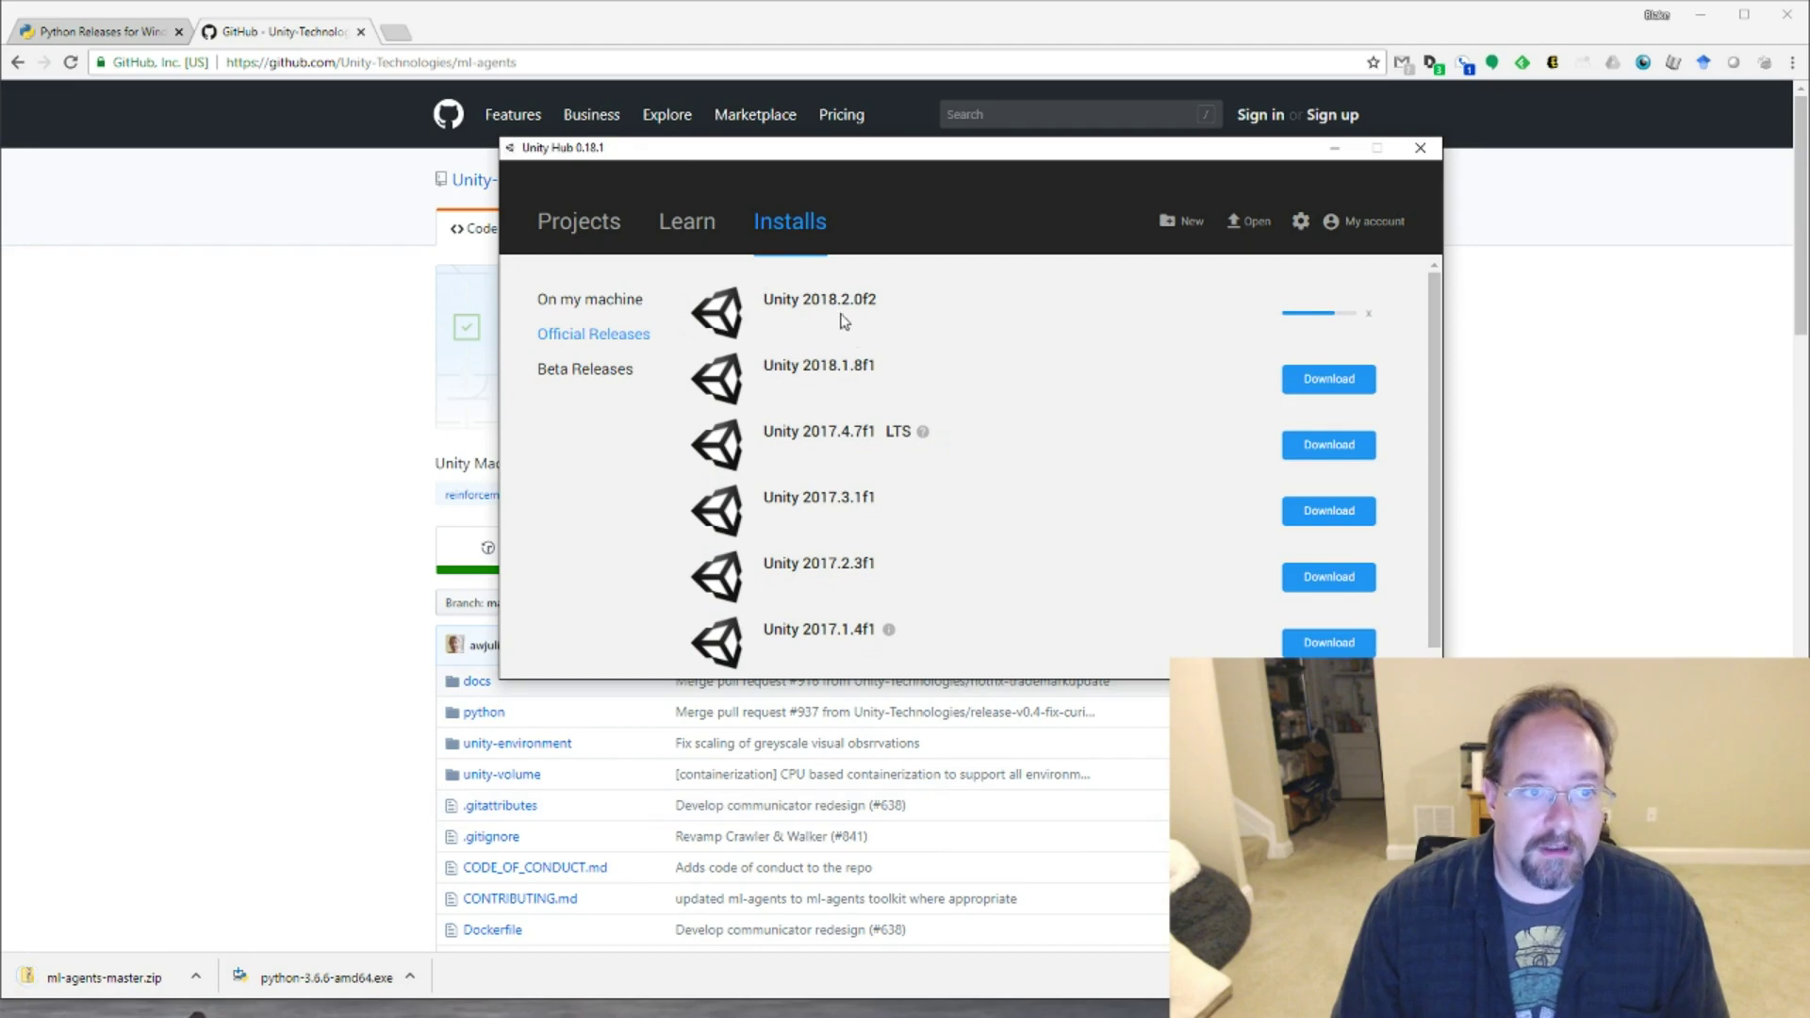
Switch to a new File Explorer window and go to the E: drive.
click(313, 675)
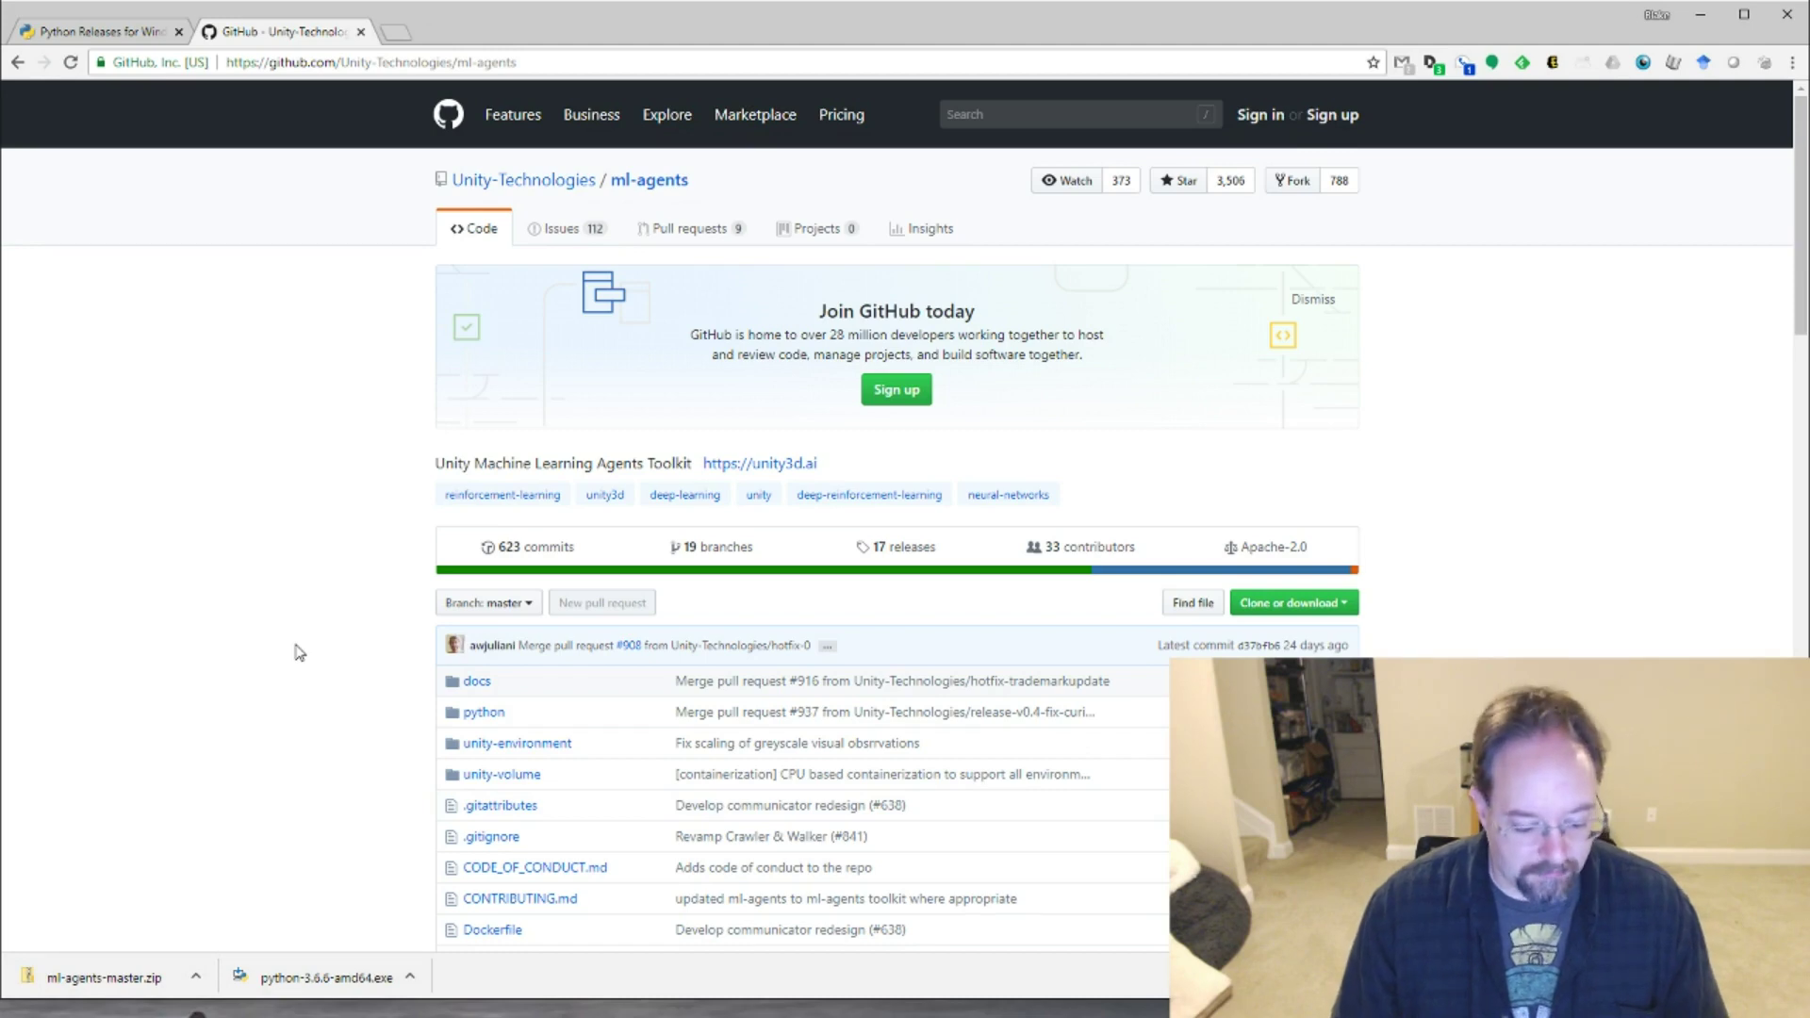
key(super+e)
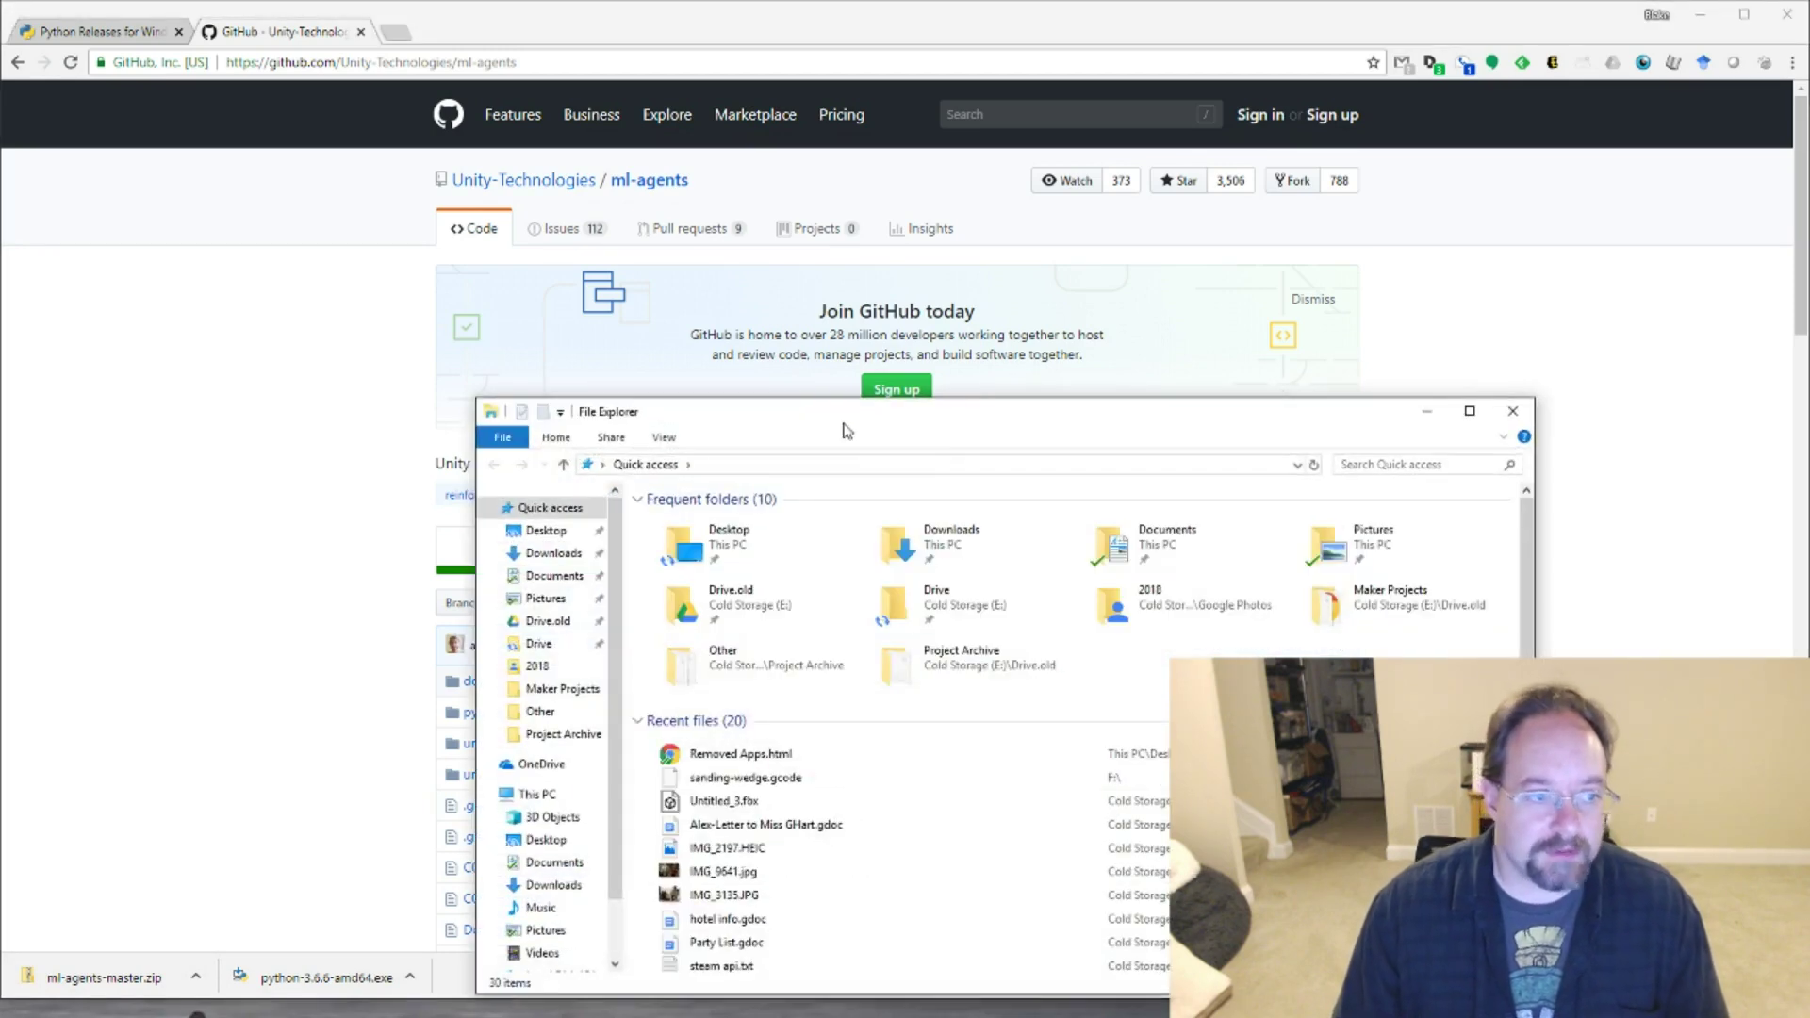
drag(855, 443, 889, 267)
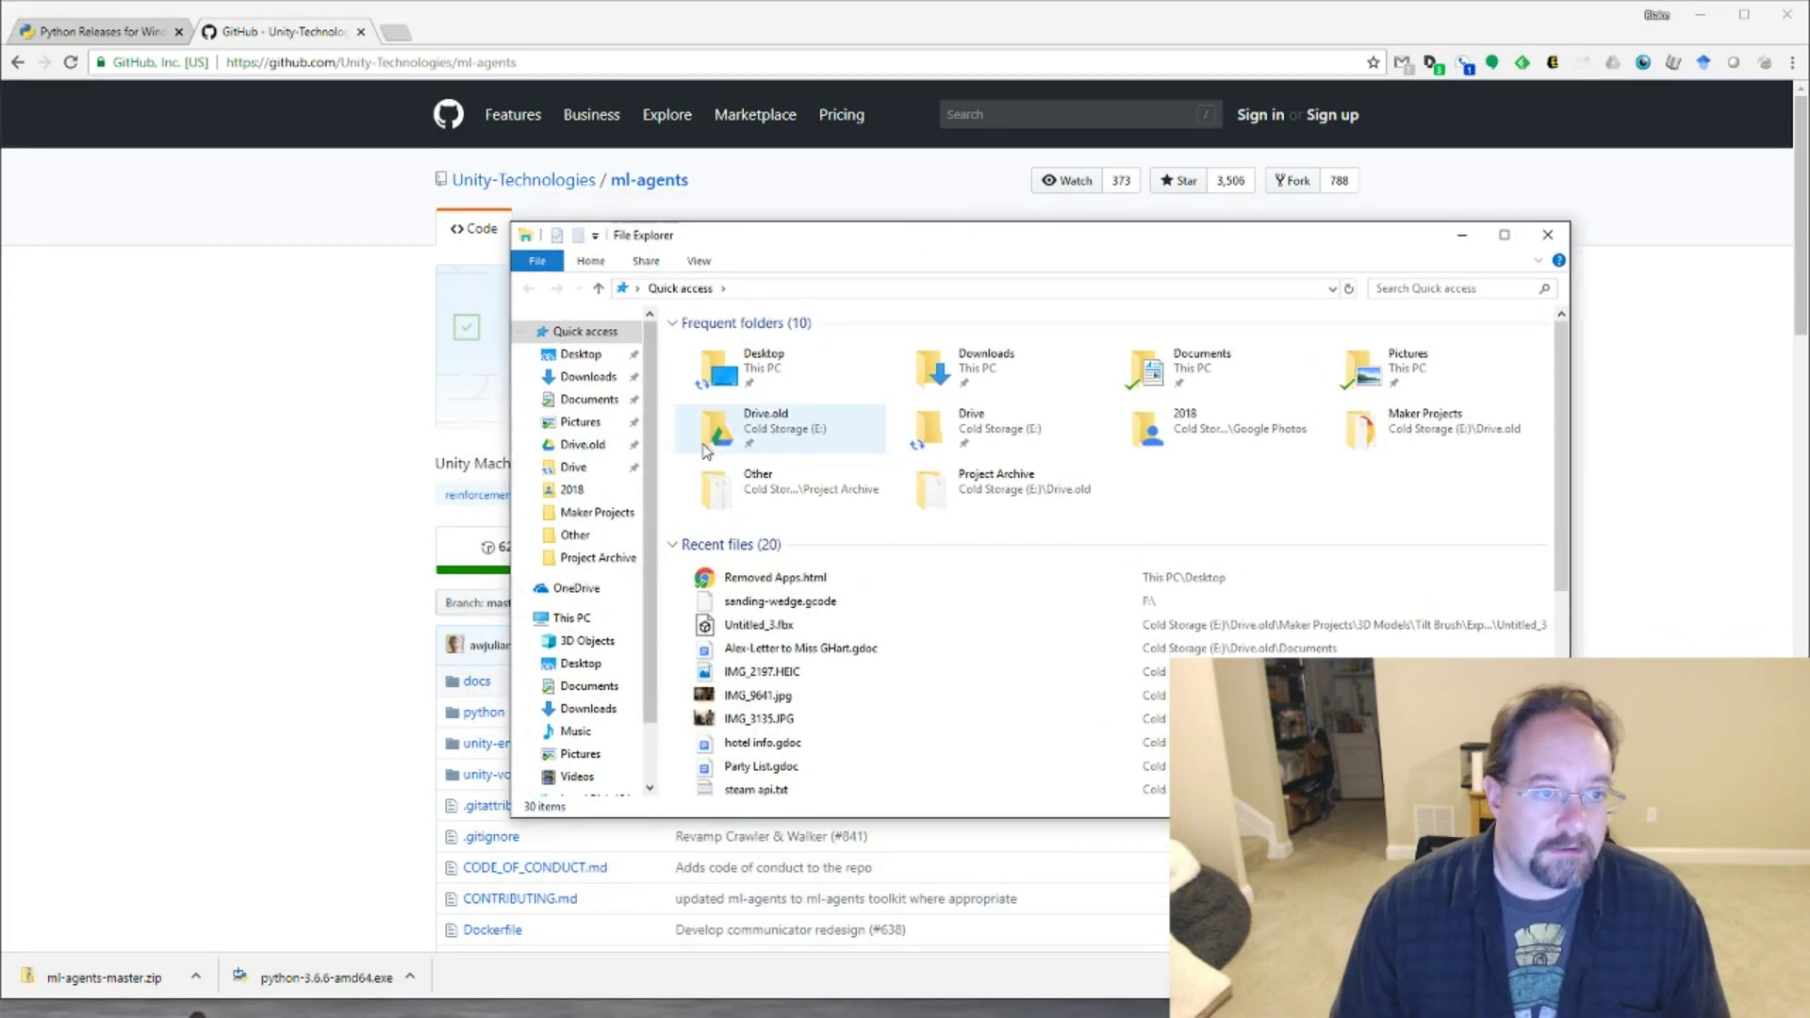
click(791, 288)
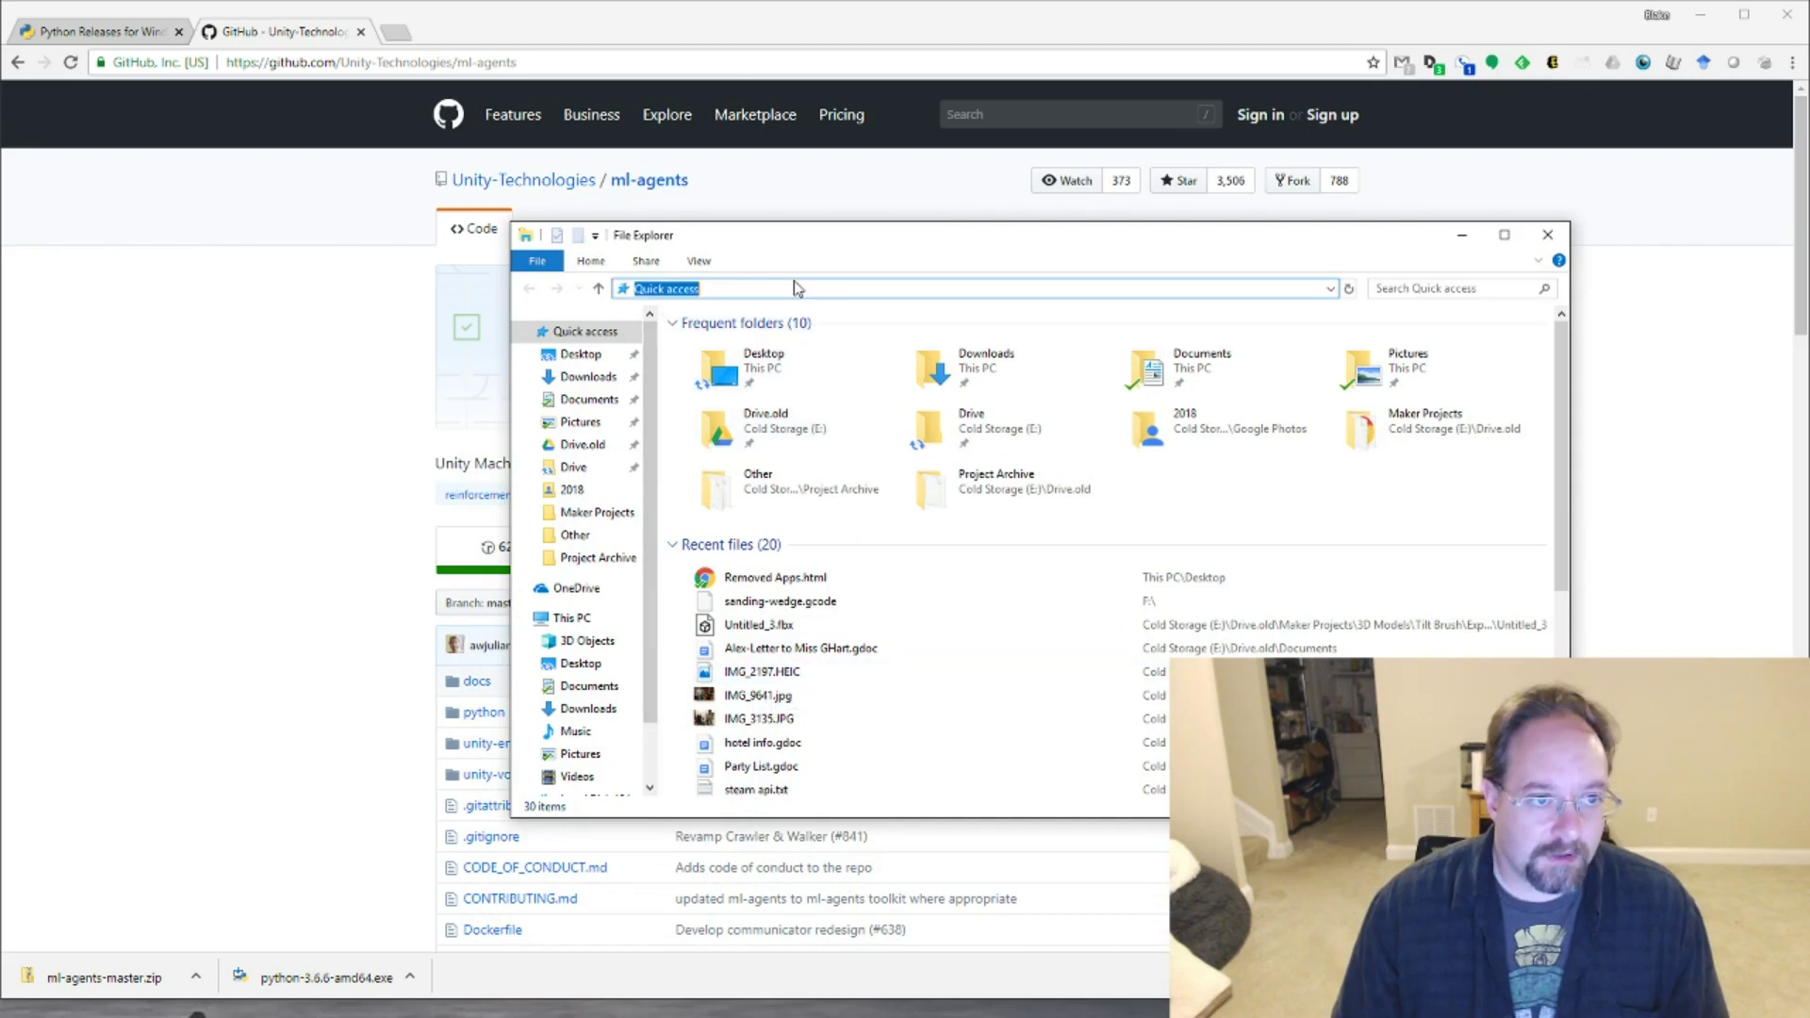
text(e:)
key(Return)
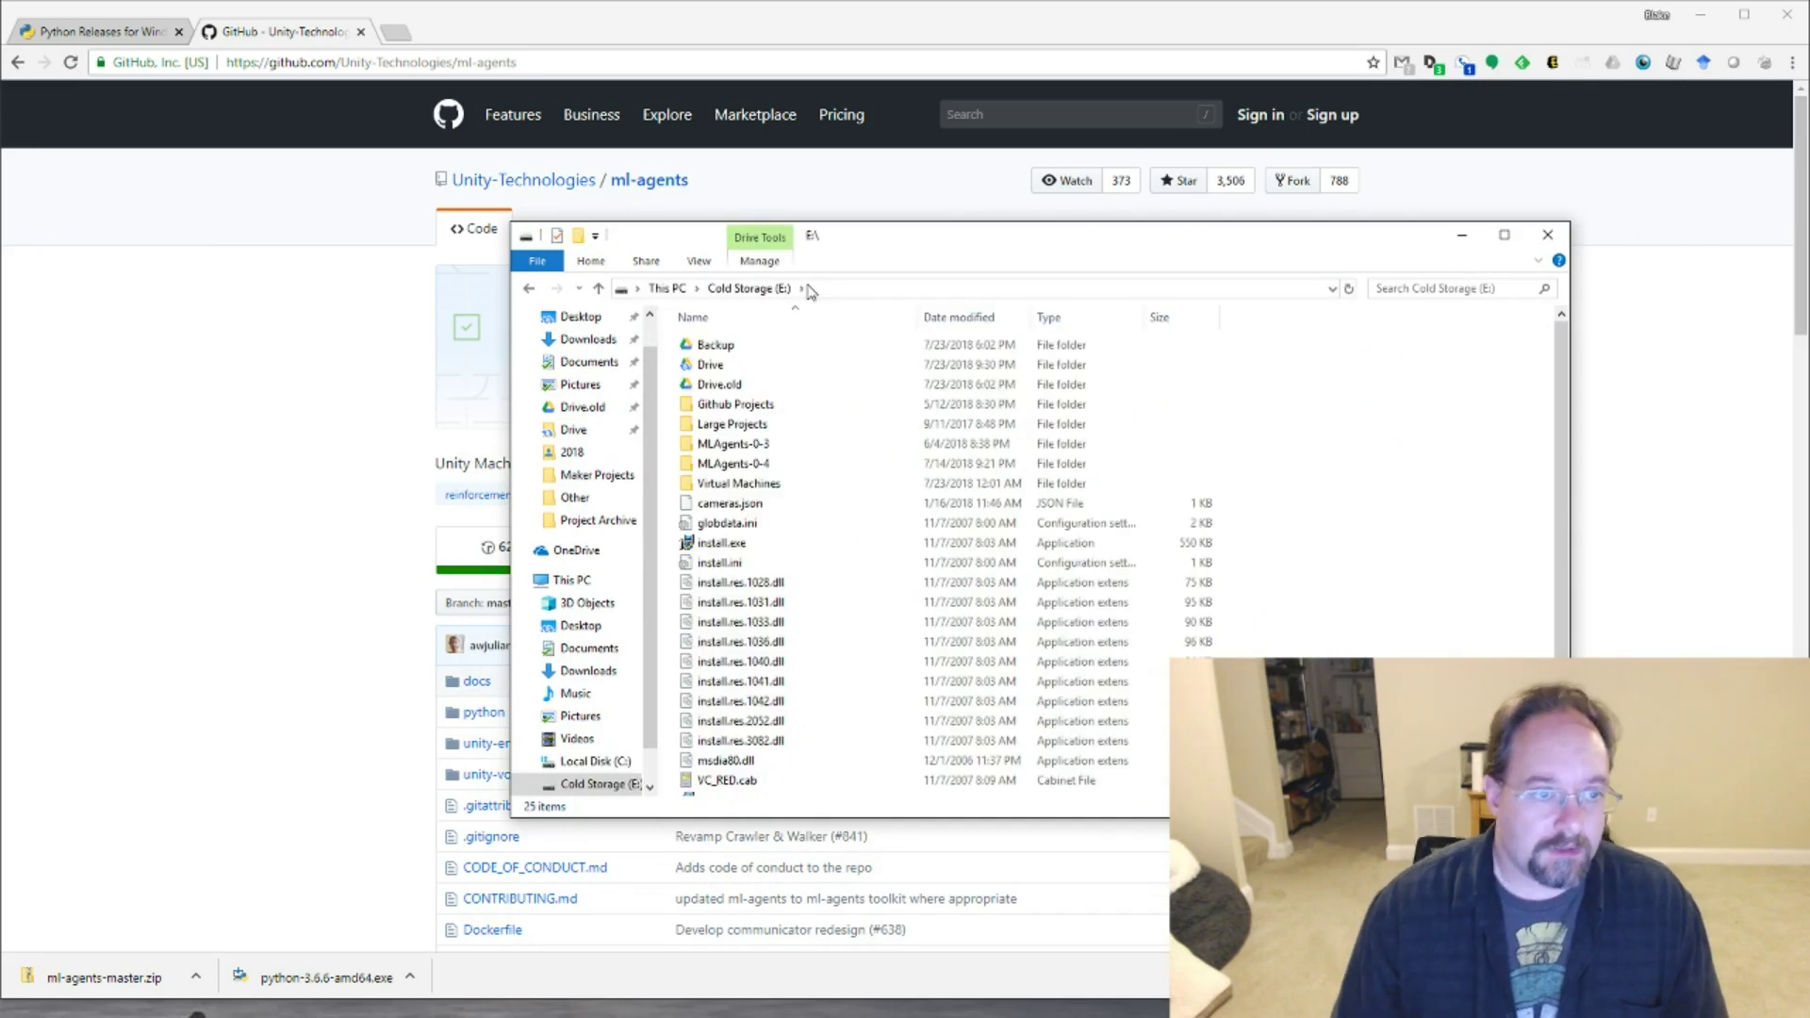
Create a folder named ML Agents Test in the root of the E: drive and open it.
scroll(1351, 554, down, 1)
scroll(1310, 612, up, 1)
scroll(1280, 607, down, 1)
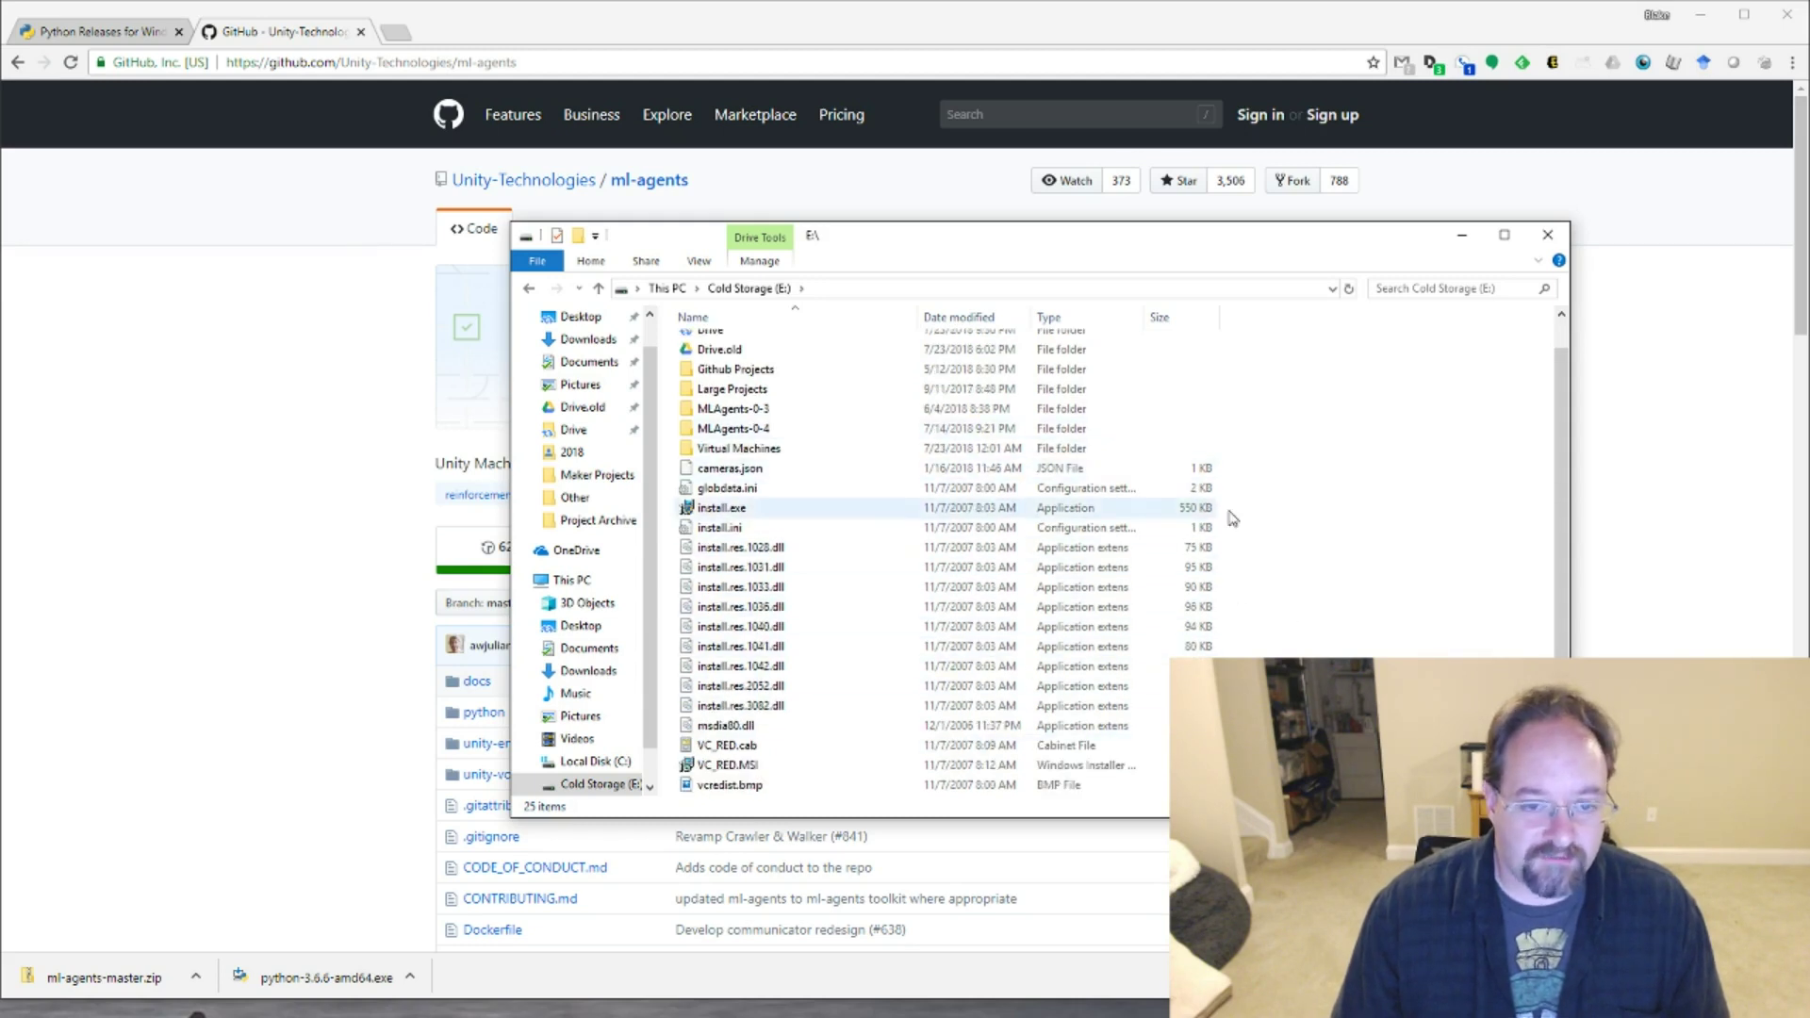
right_click(1258, 603)
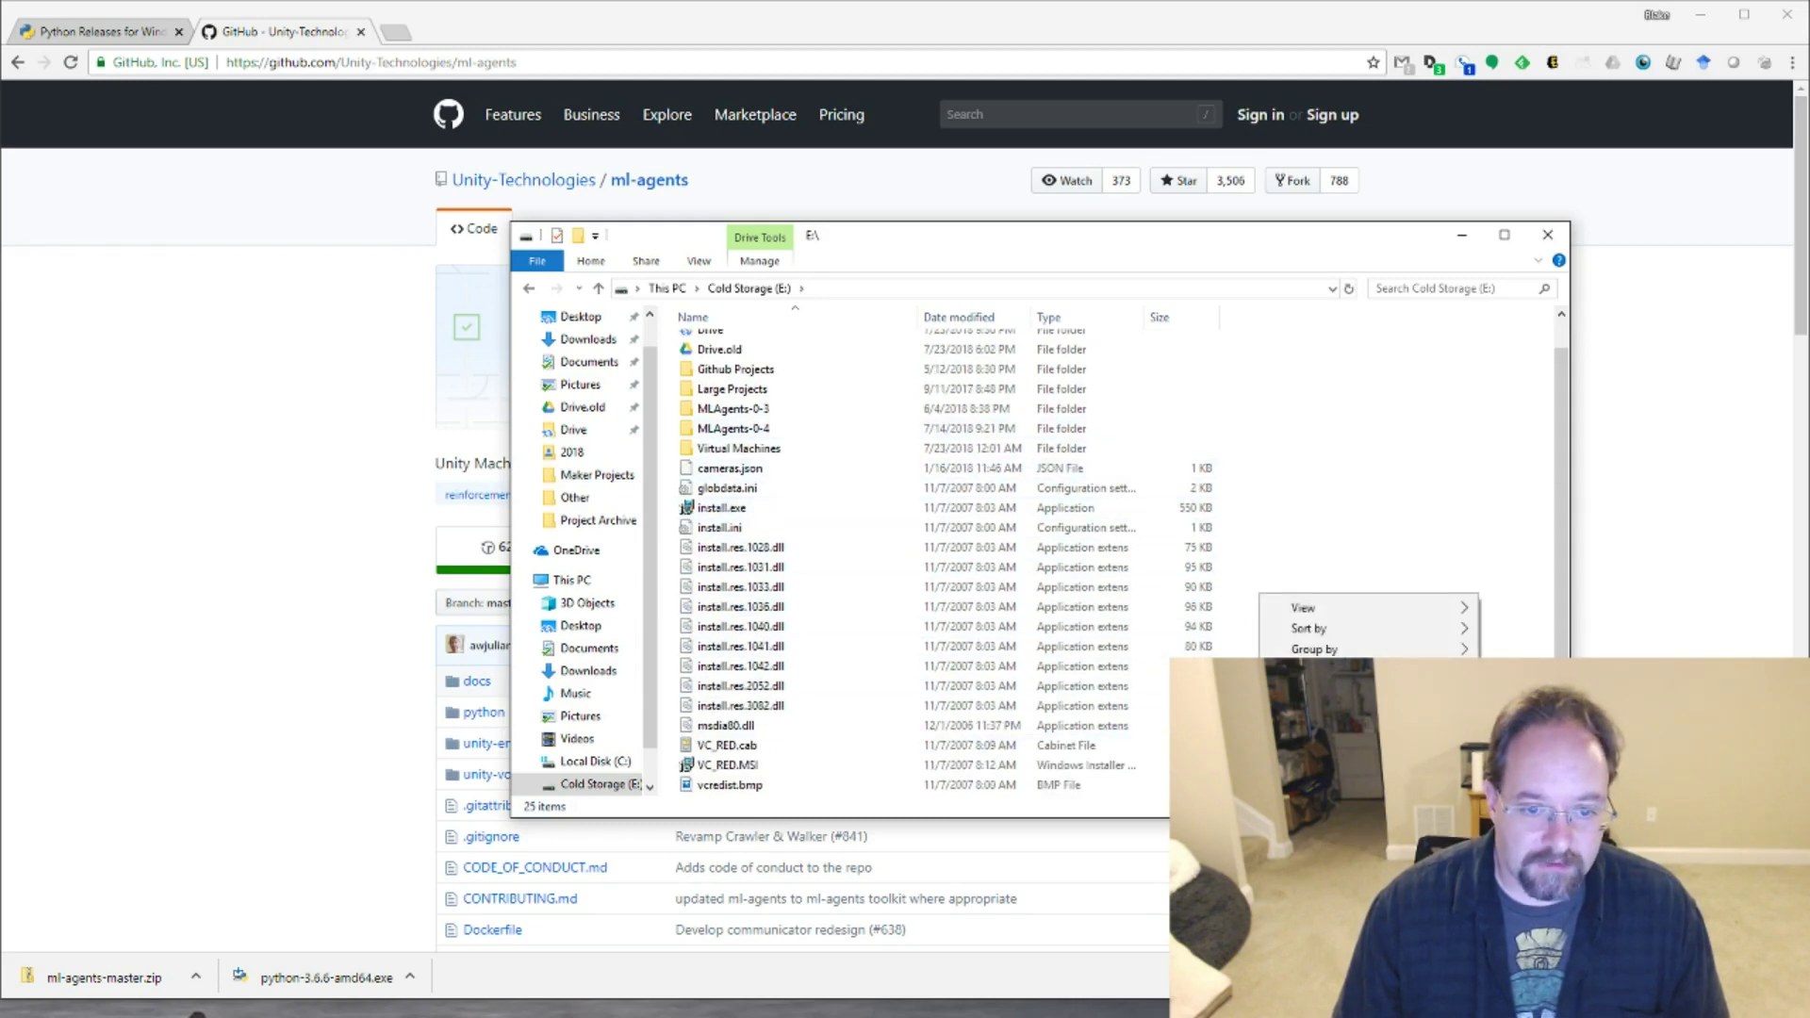
click(1532, 797)
click(1330, 630)
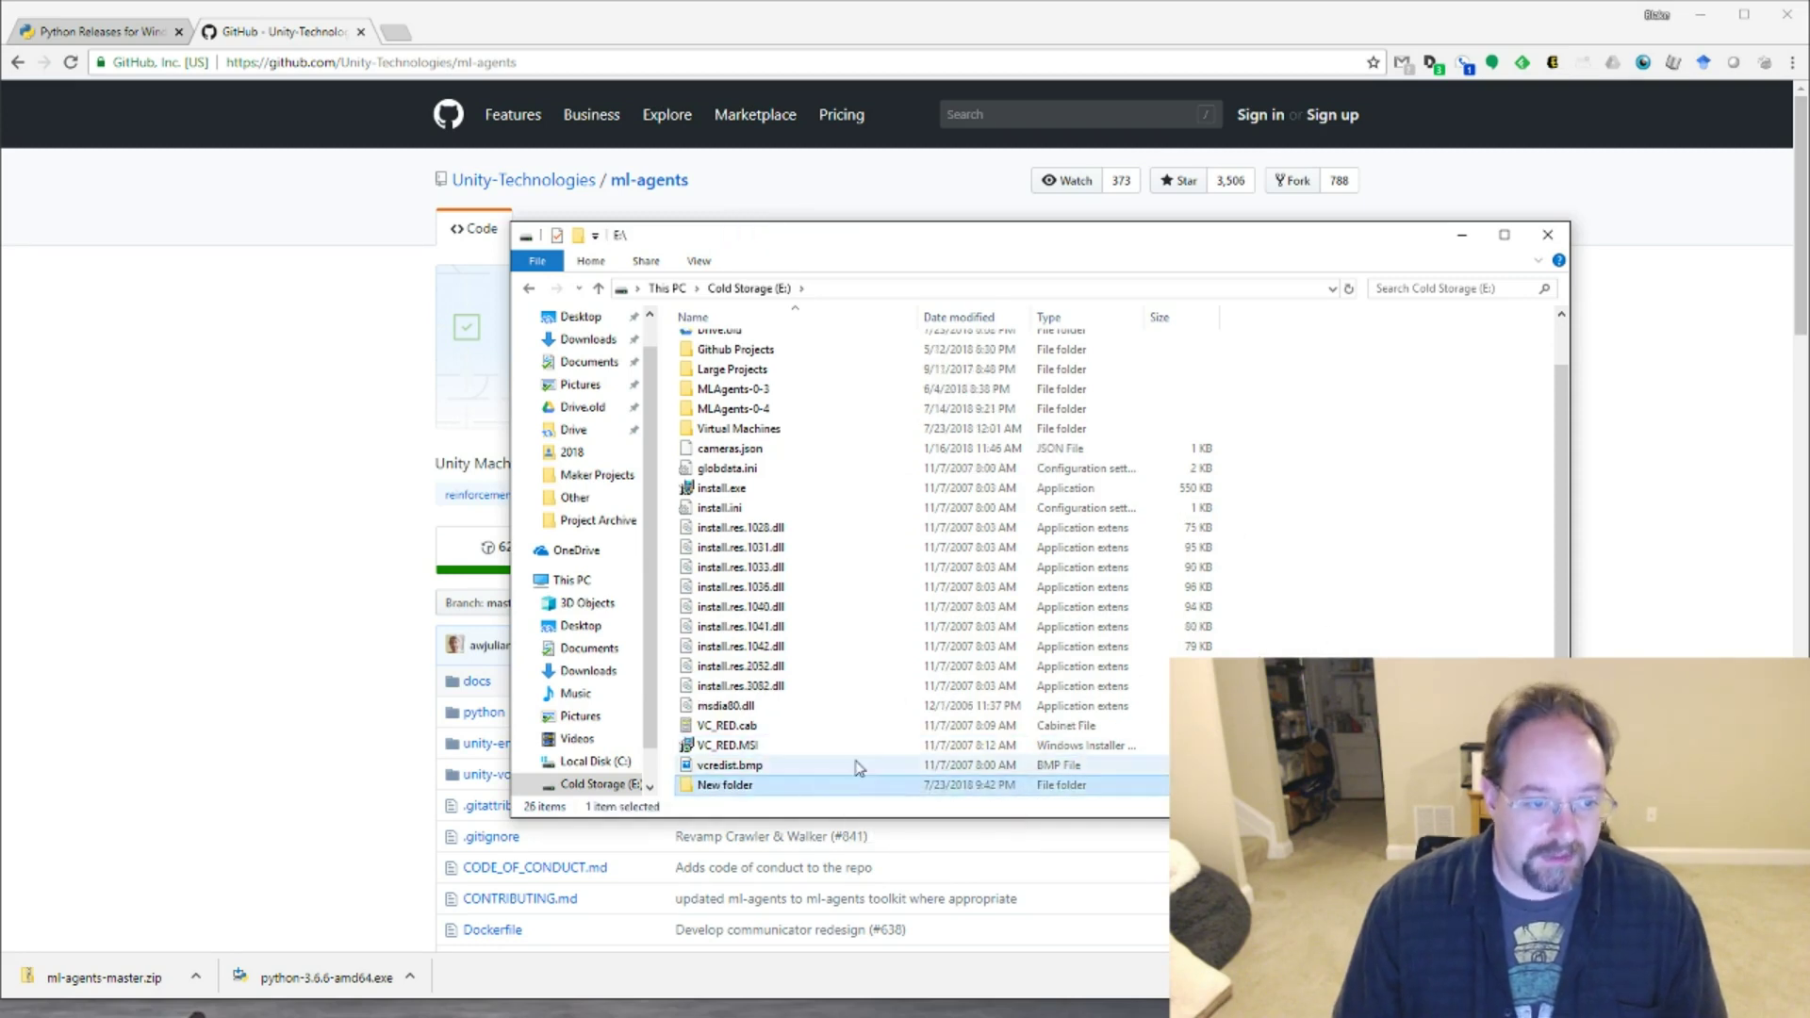
key(F2)
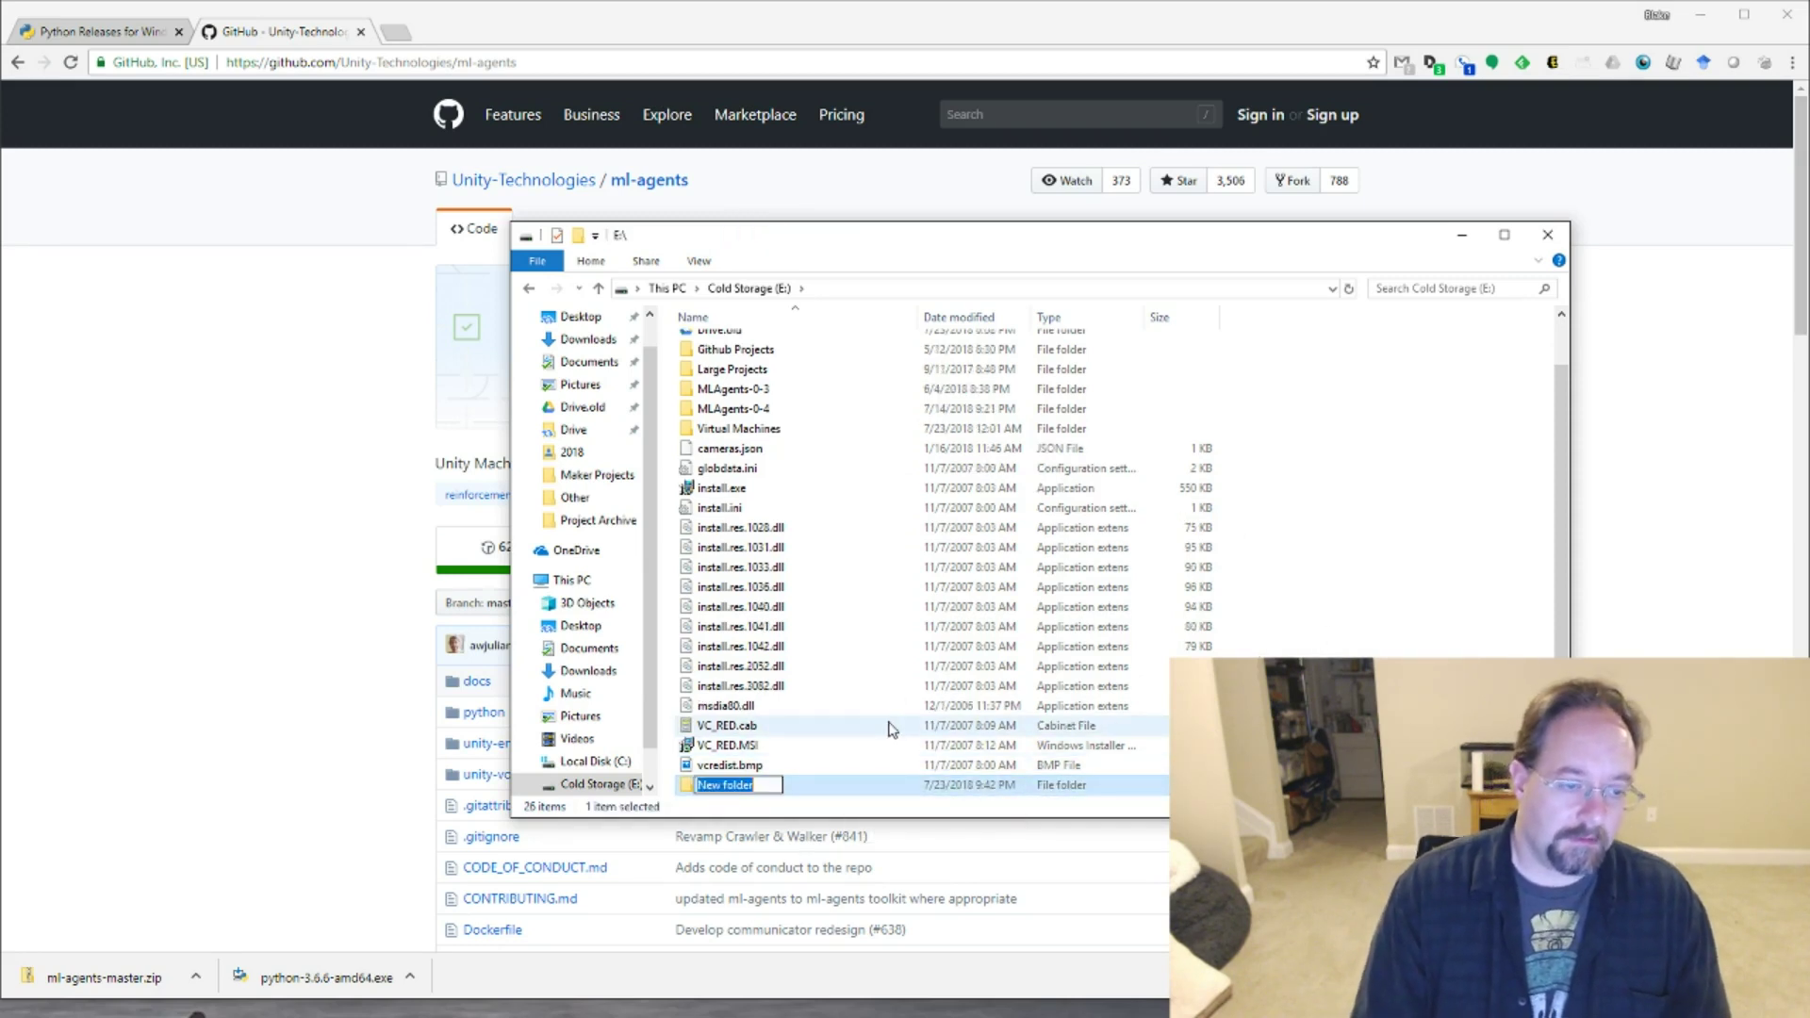
text(ML Agents Test)
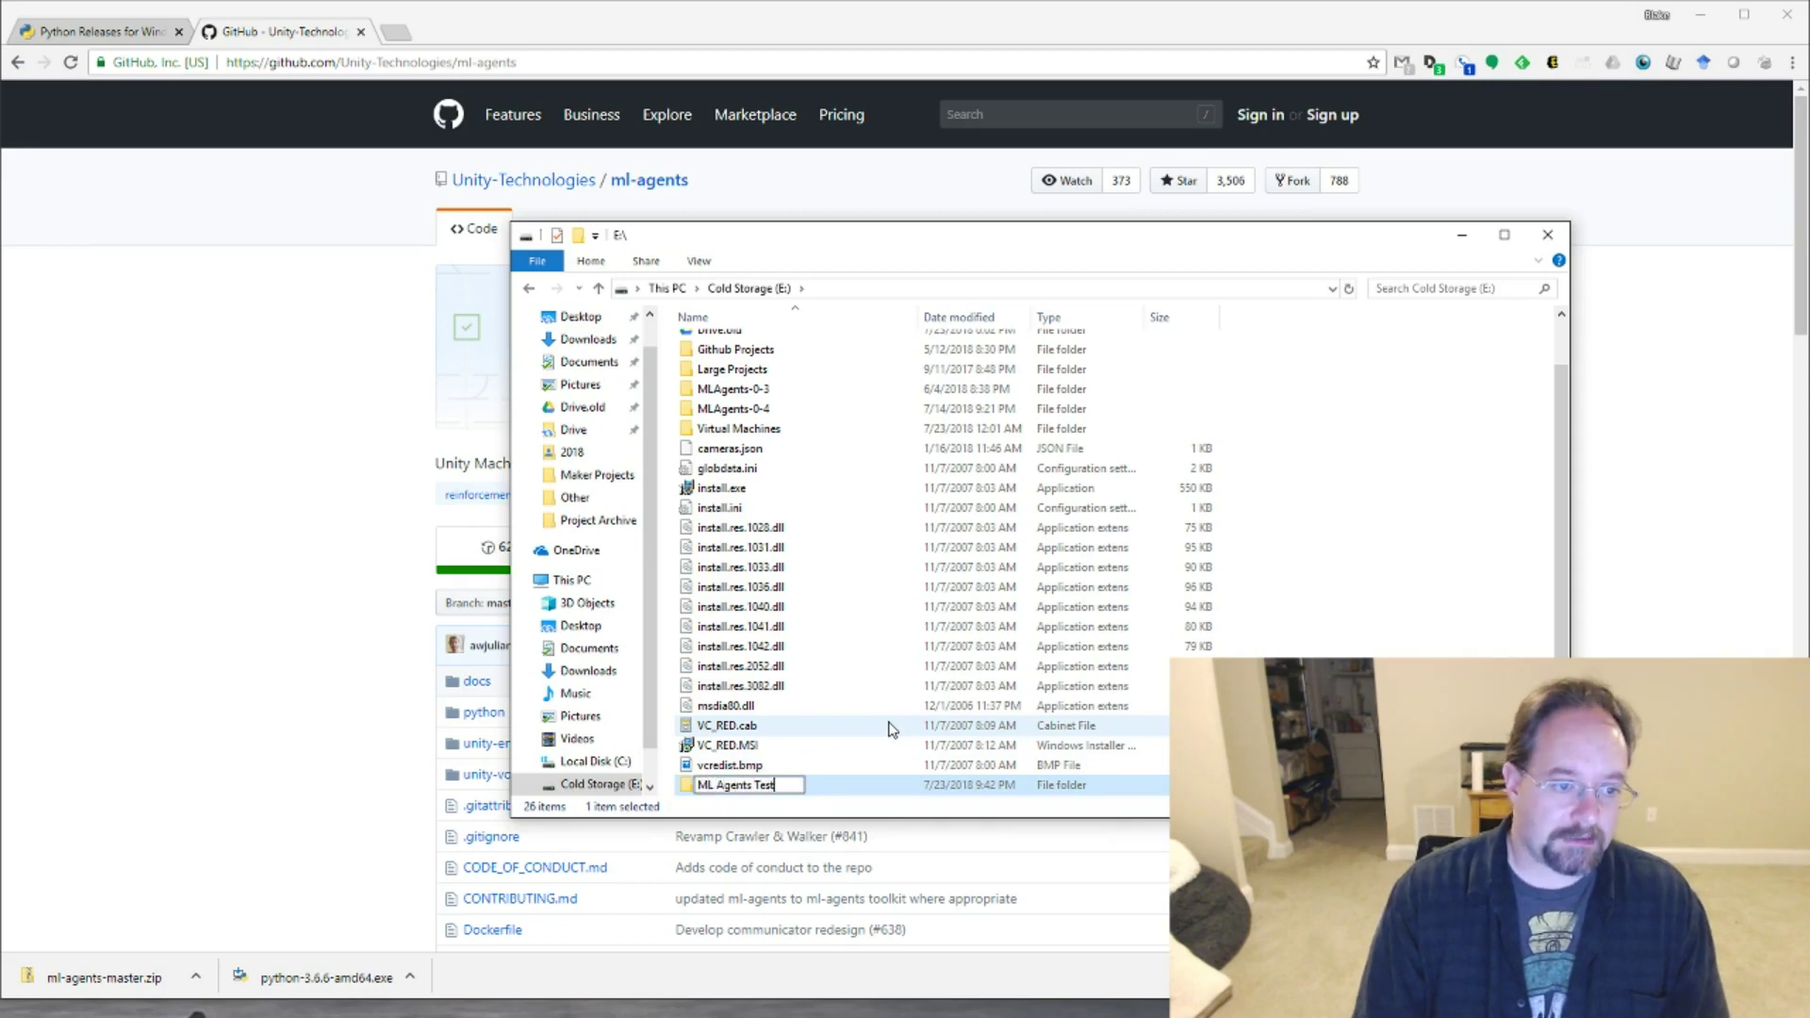
key(Return)
key(Return)
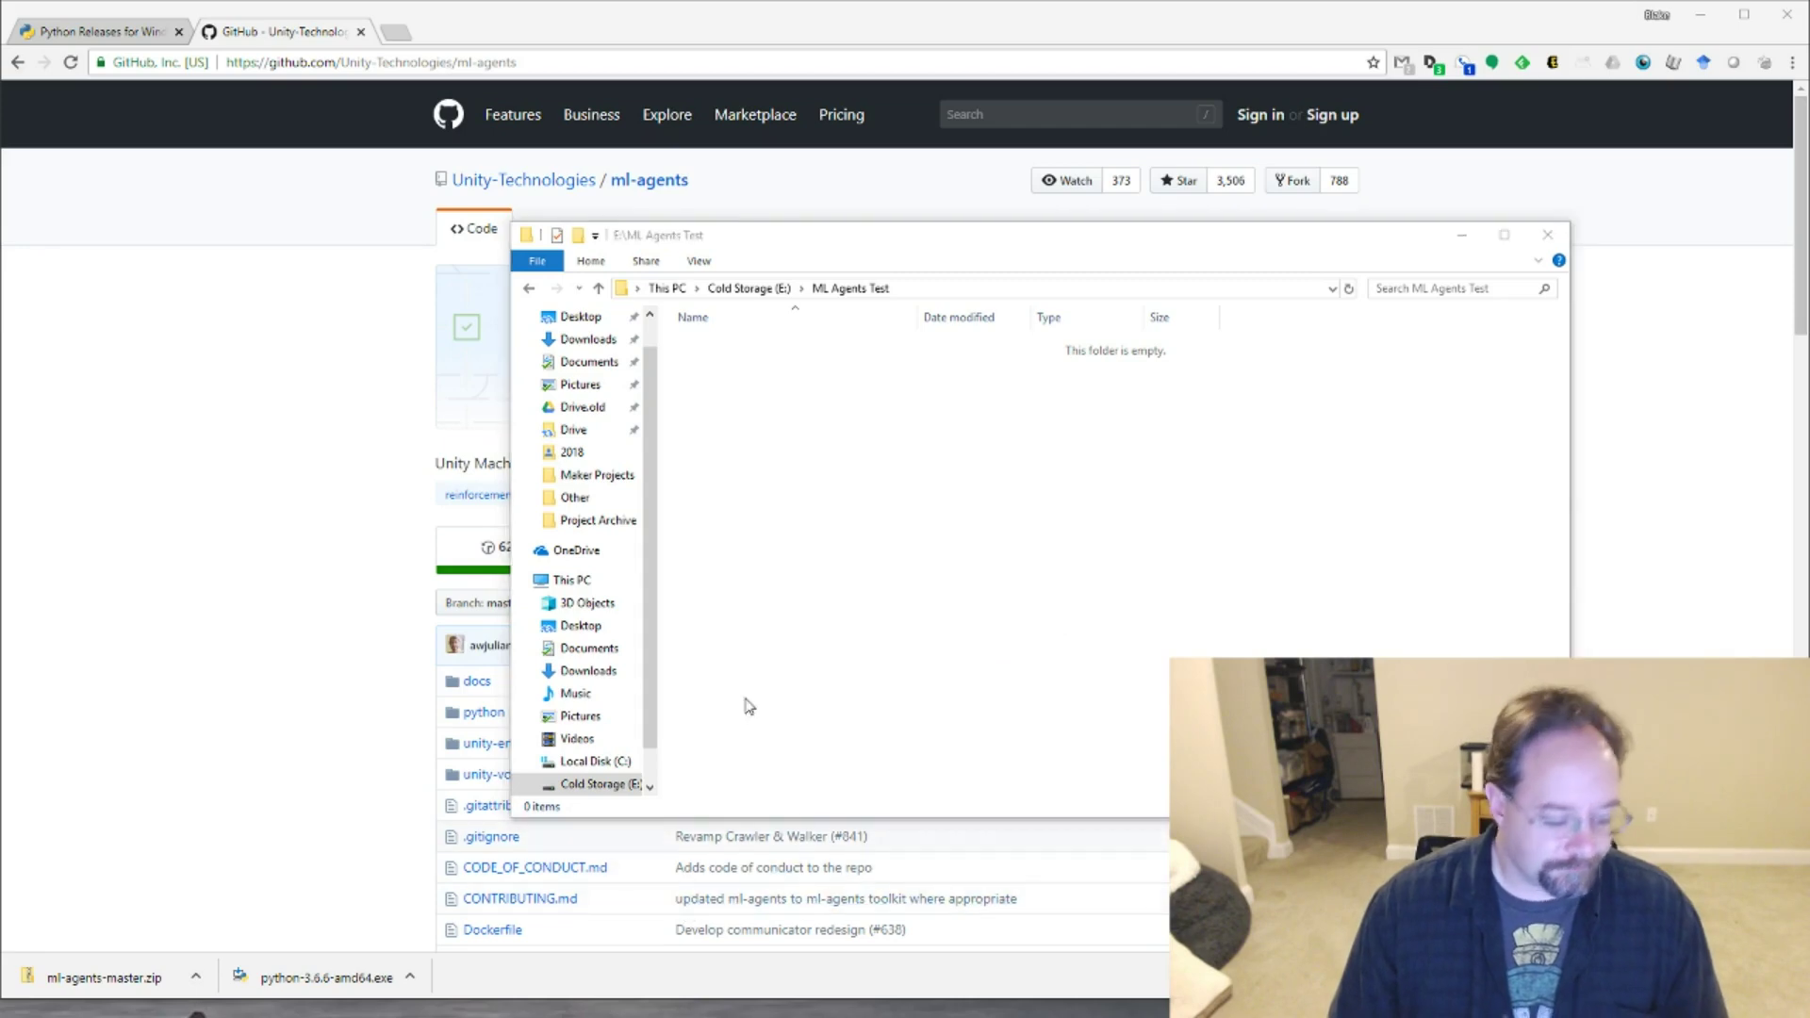
In a second File Explorer window, open the ml-agents-master folder inside ml-agents-master.zip from Downloads, keeping the ML Agents Test window visible.
drag(973, 250, 442, 400)
key(super+e)
click(119, 524)
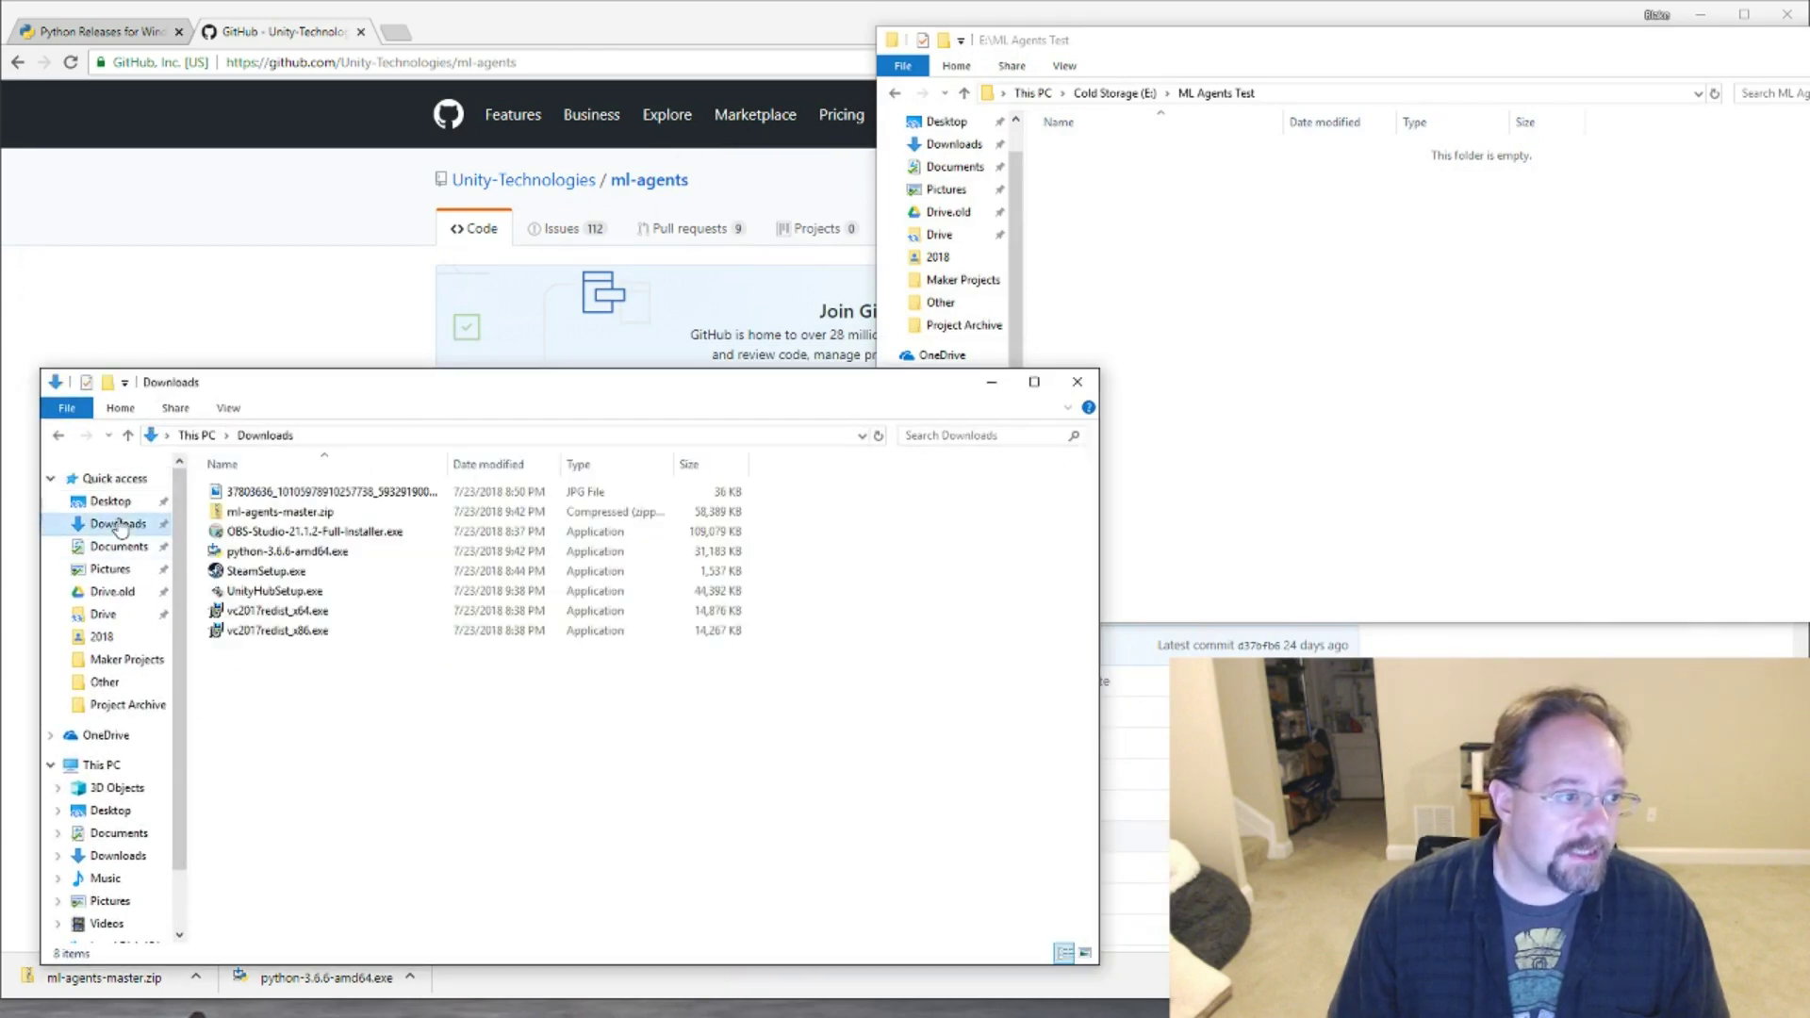
double_click(298, 516)
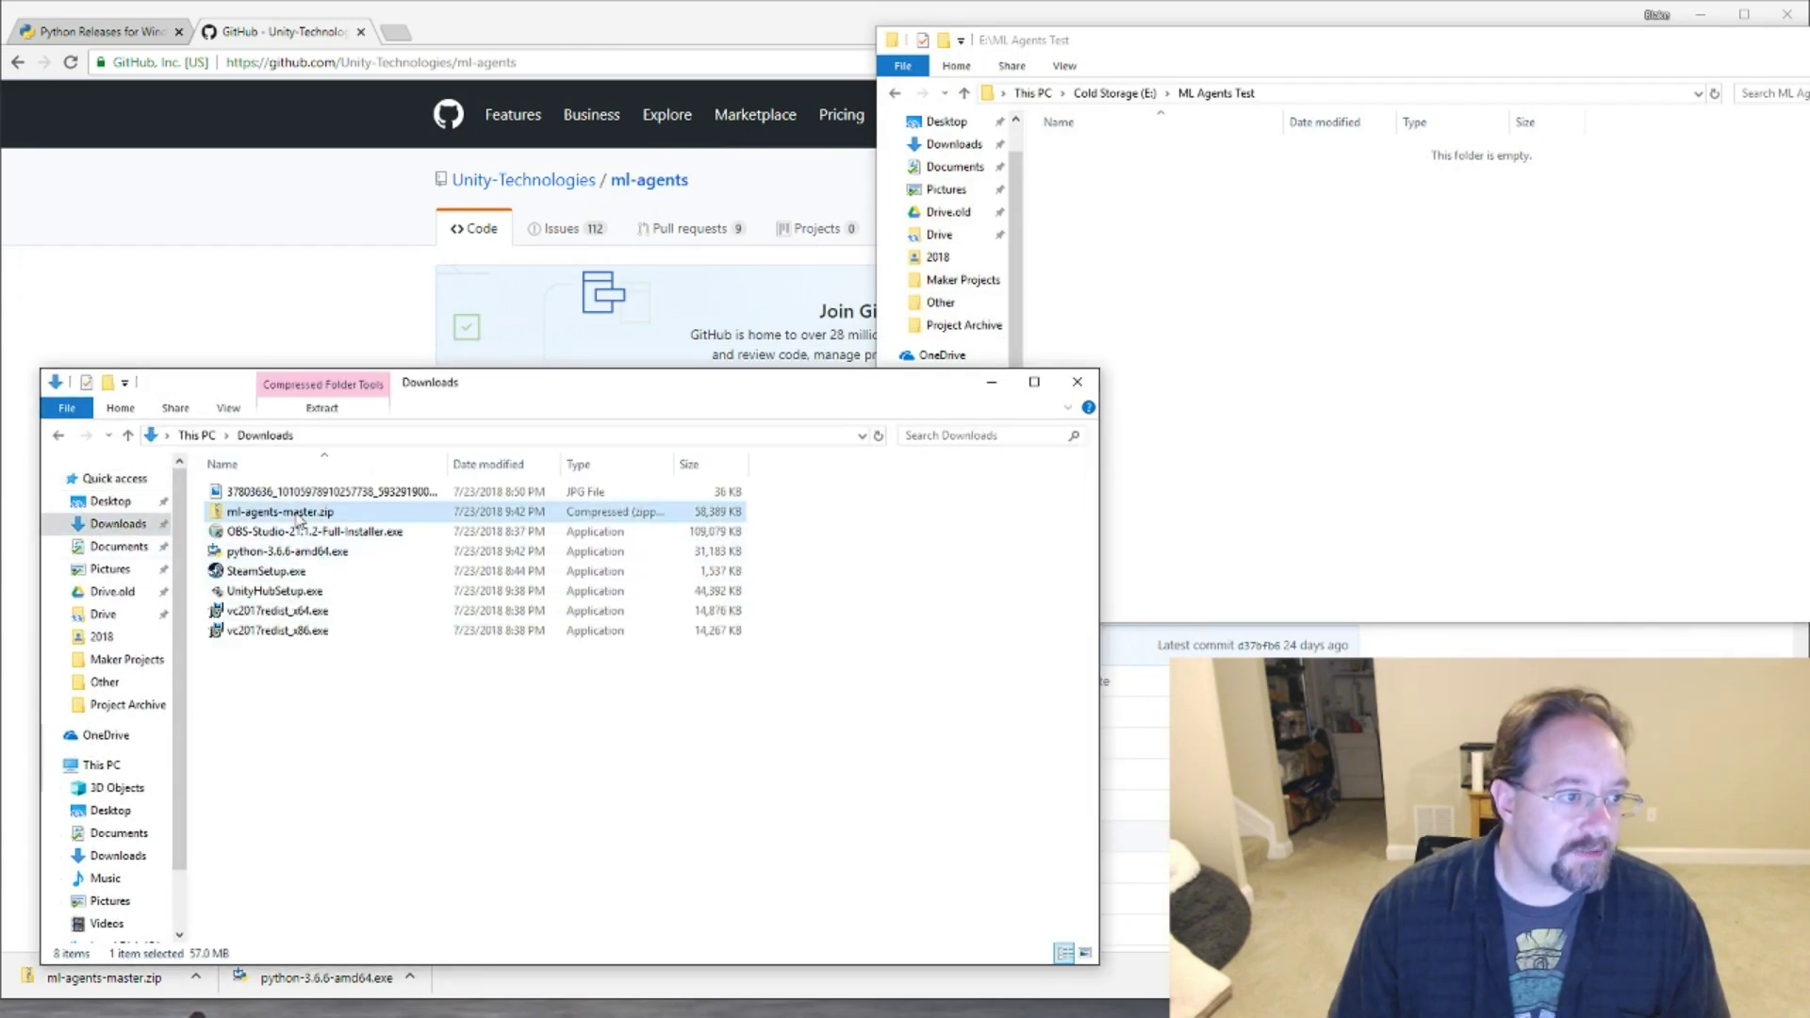
double_click(281, 497)
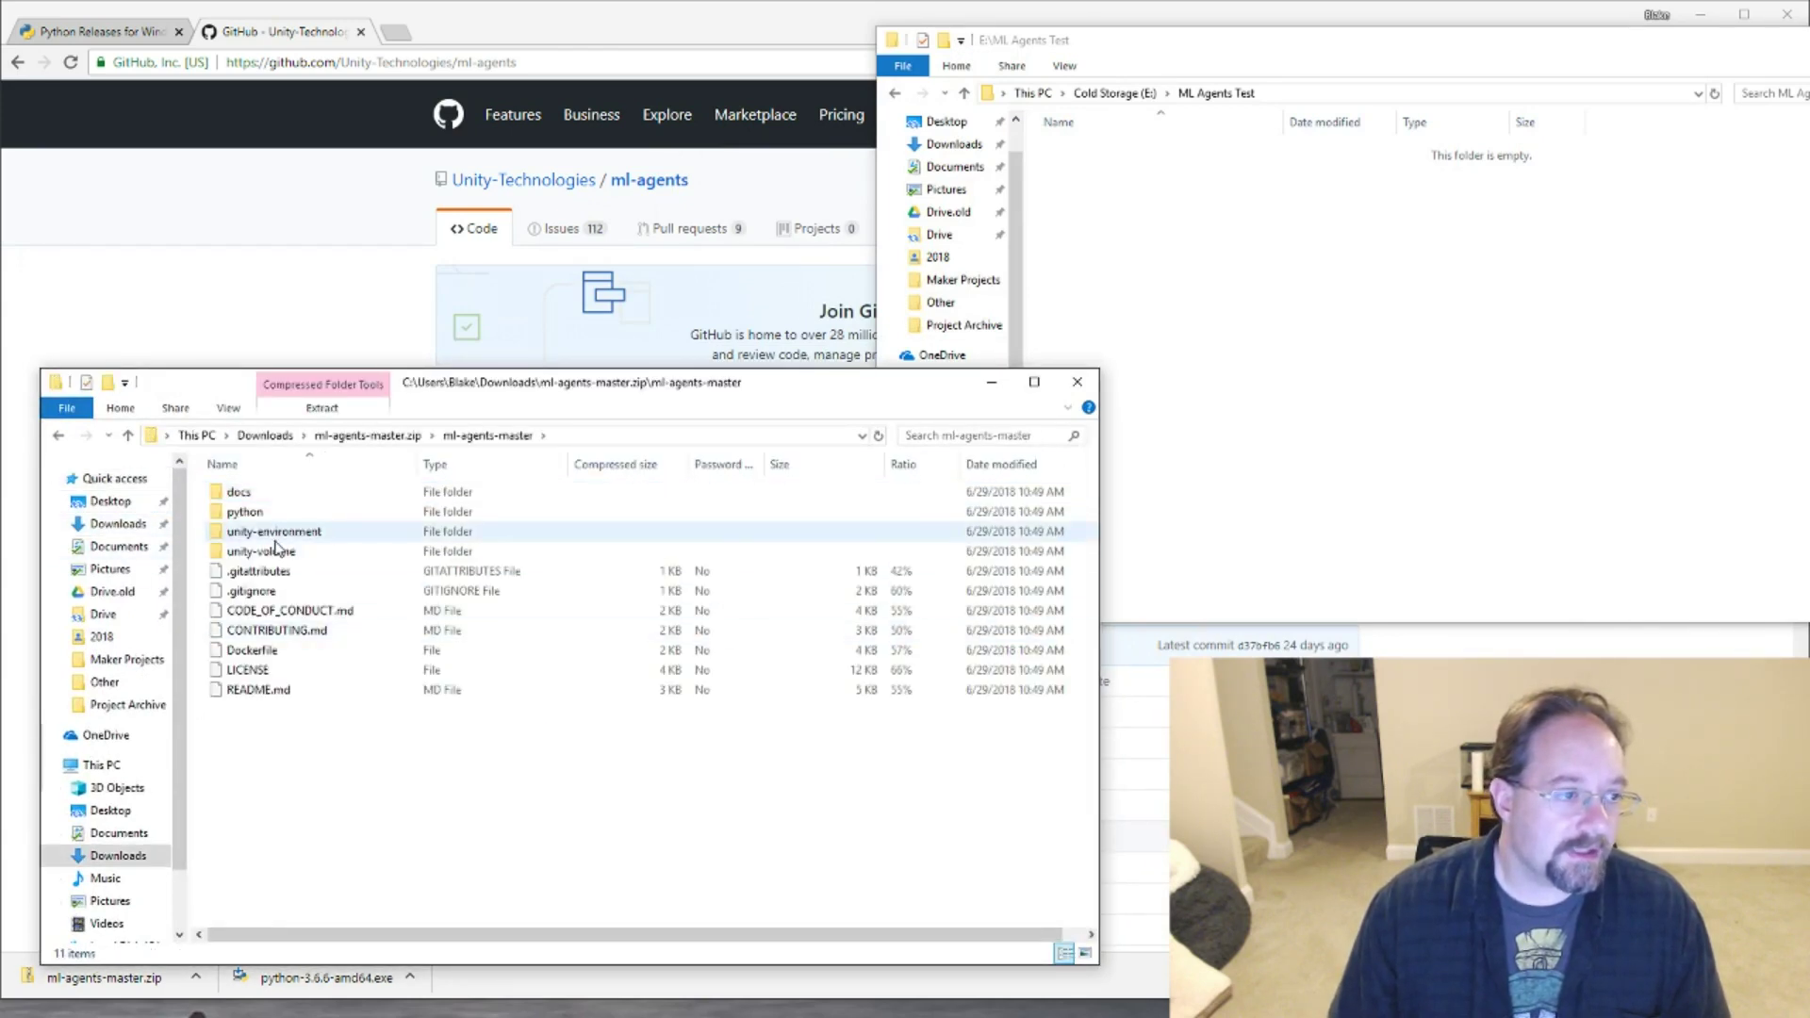
Copy the python and unity-environment folders from the archive into ML Agents Test, and close the archive window.
click(275, 515)
ctrl+click(288, 538)
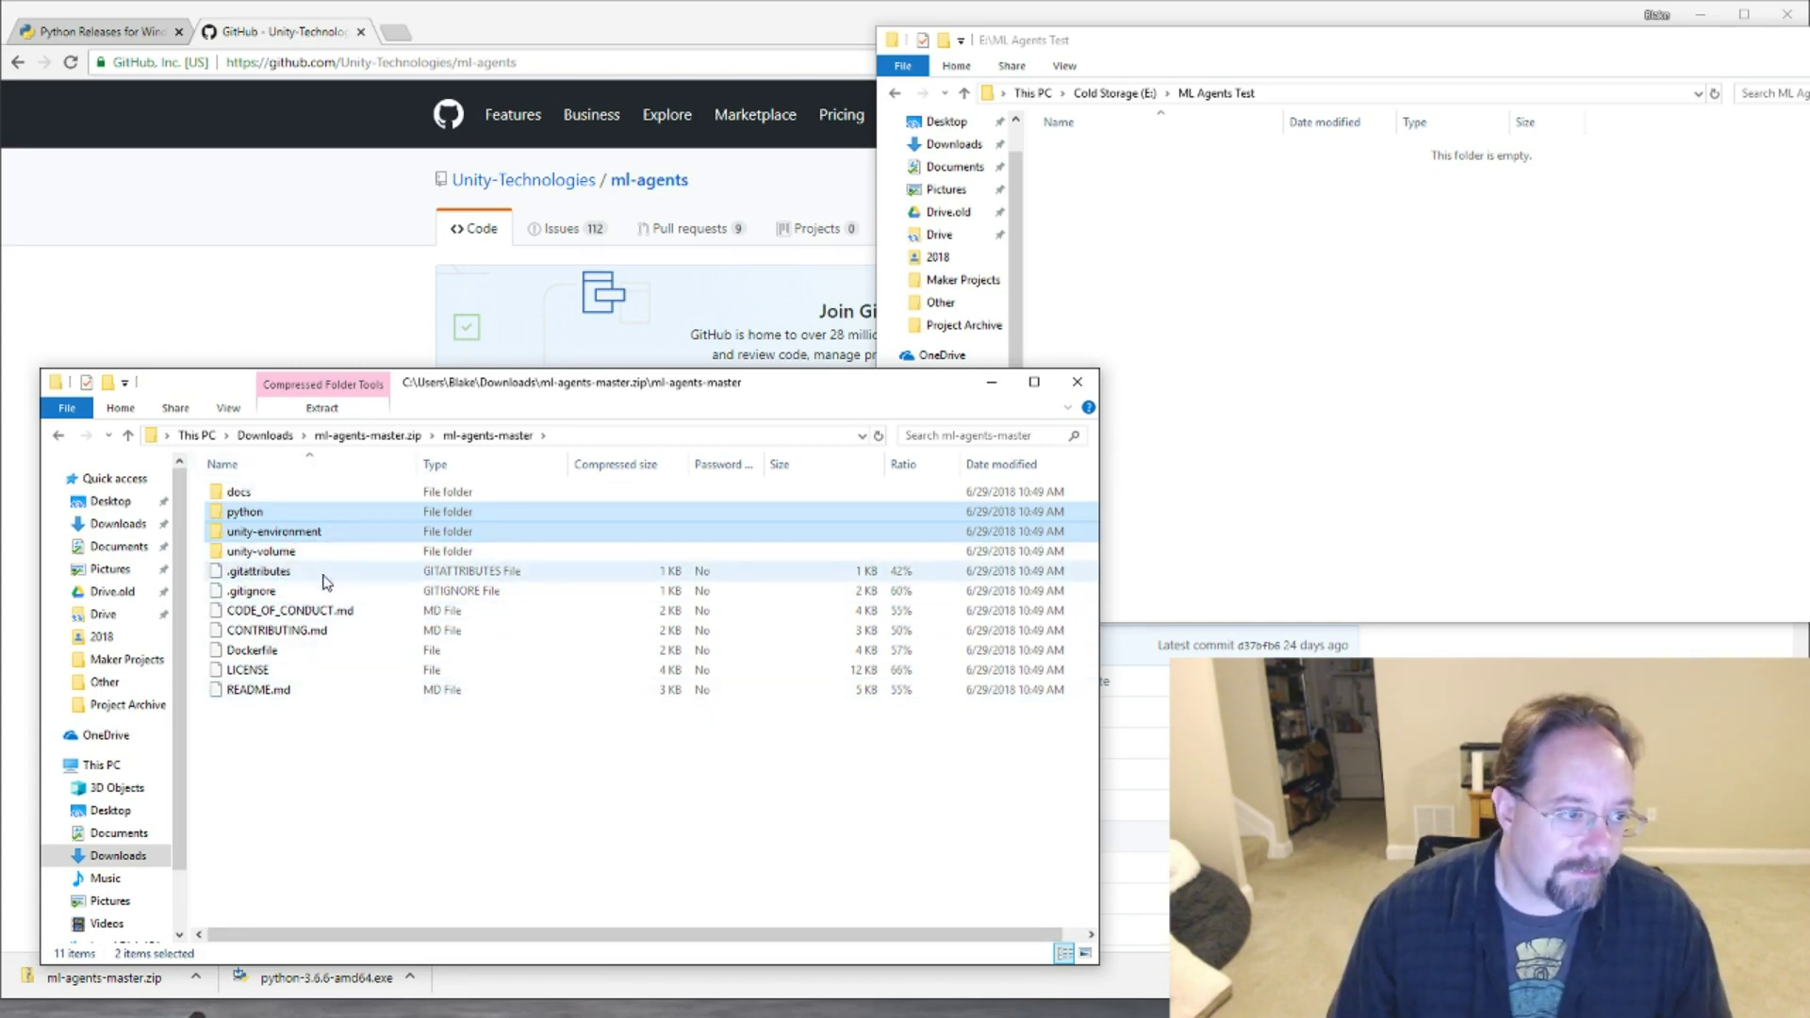
drag(296, 537, 1367, 311)
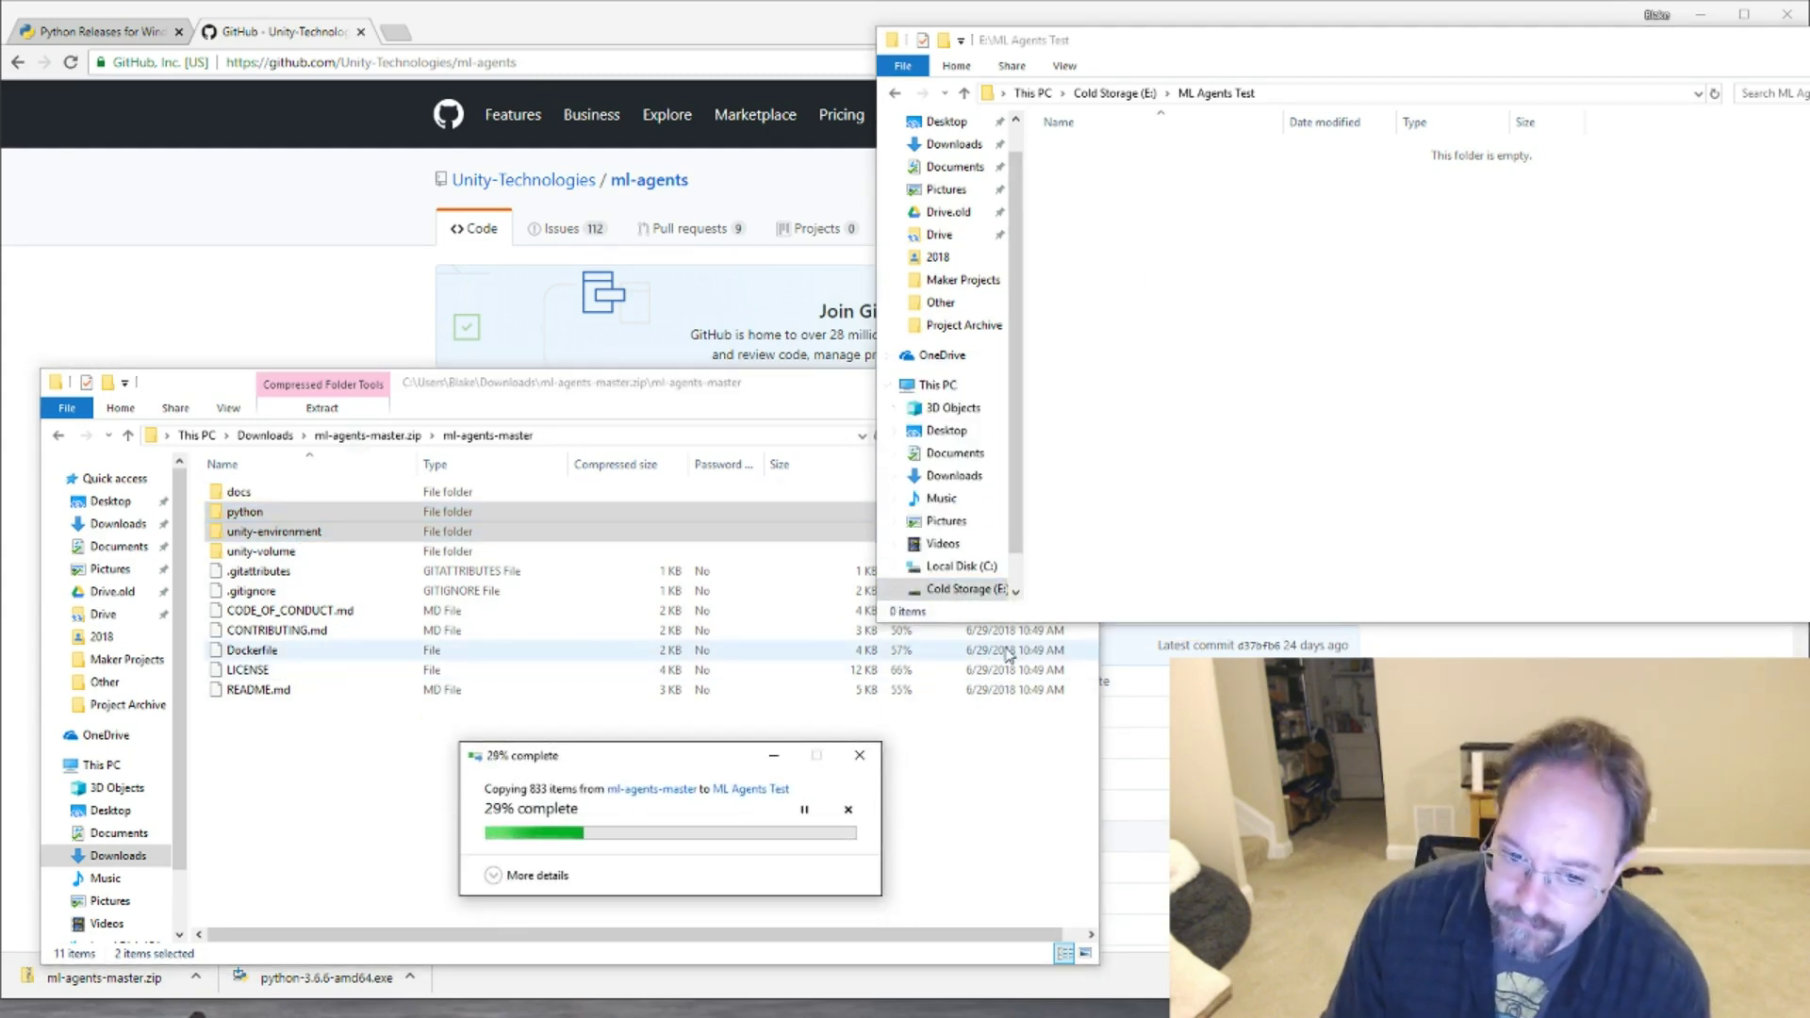
click(1008, 830)
click(1078, 388)
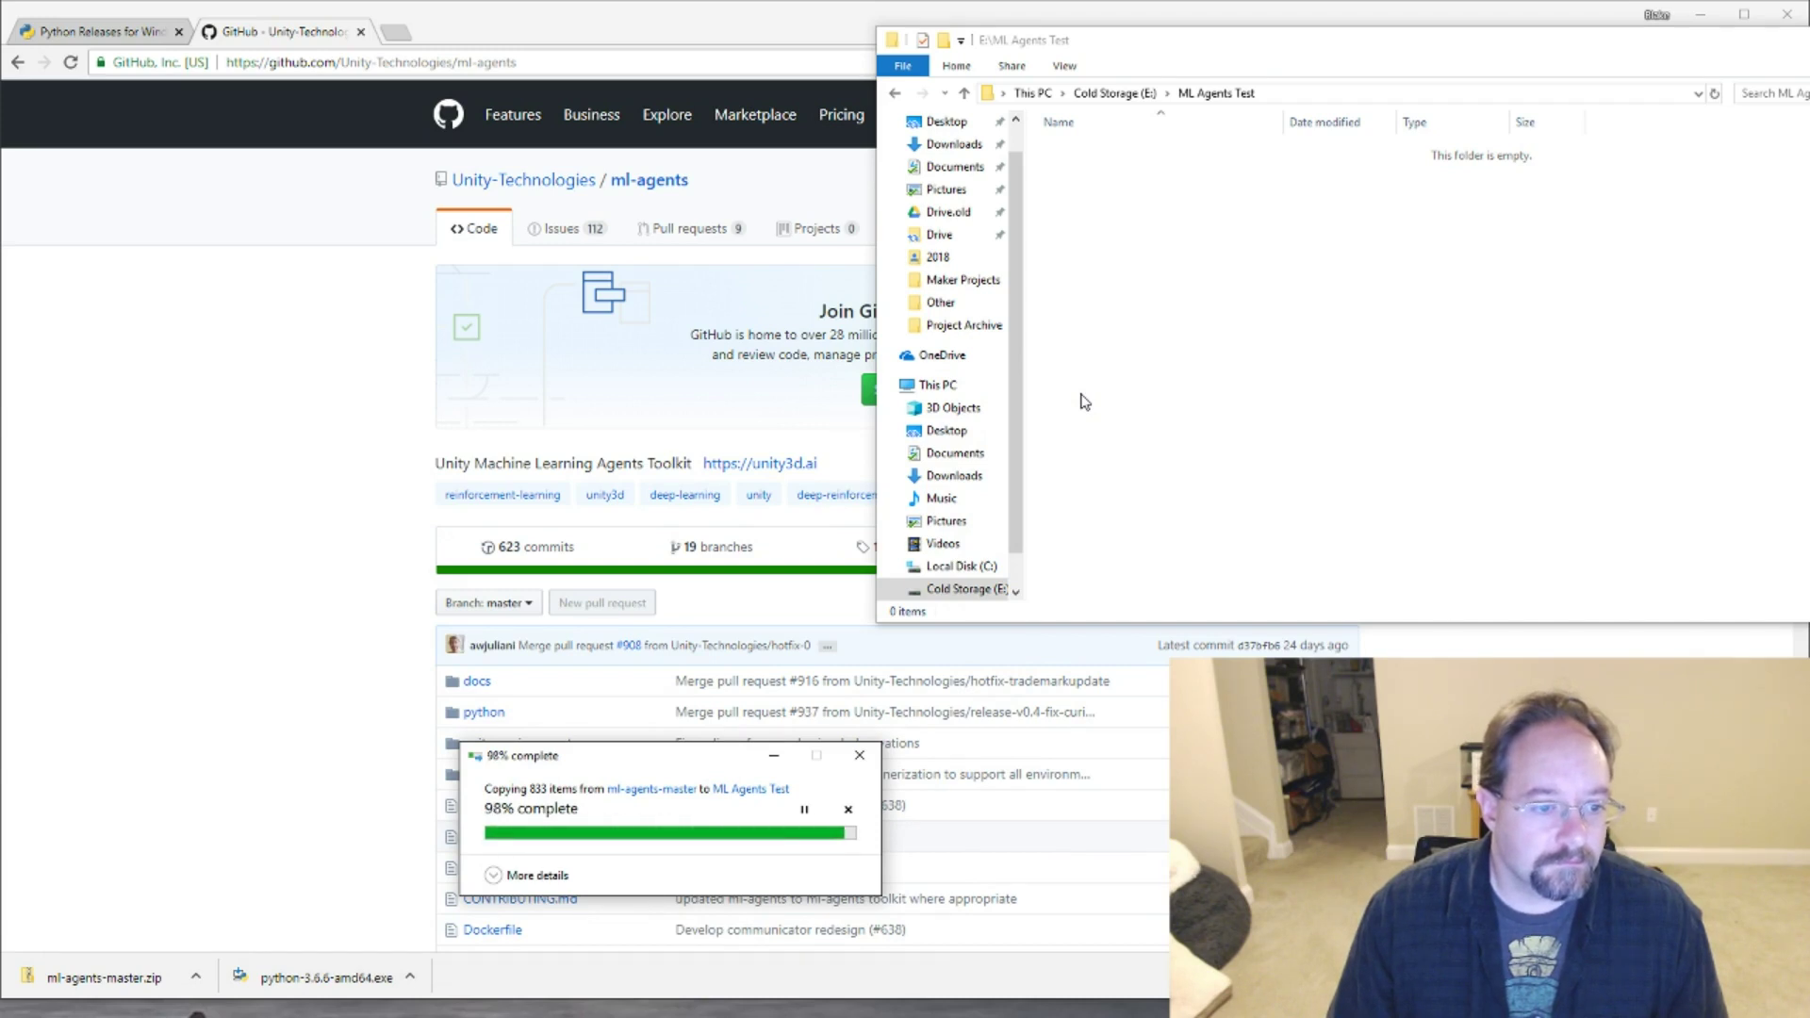
Check the contents of the copied python and unity-environment folders, and return to the ML Agents Test folder.
click(1142, 203)
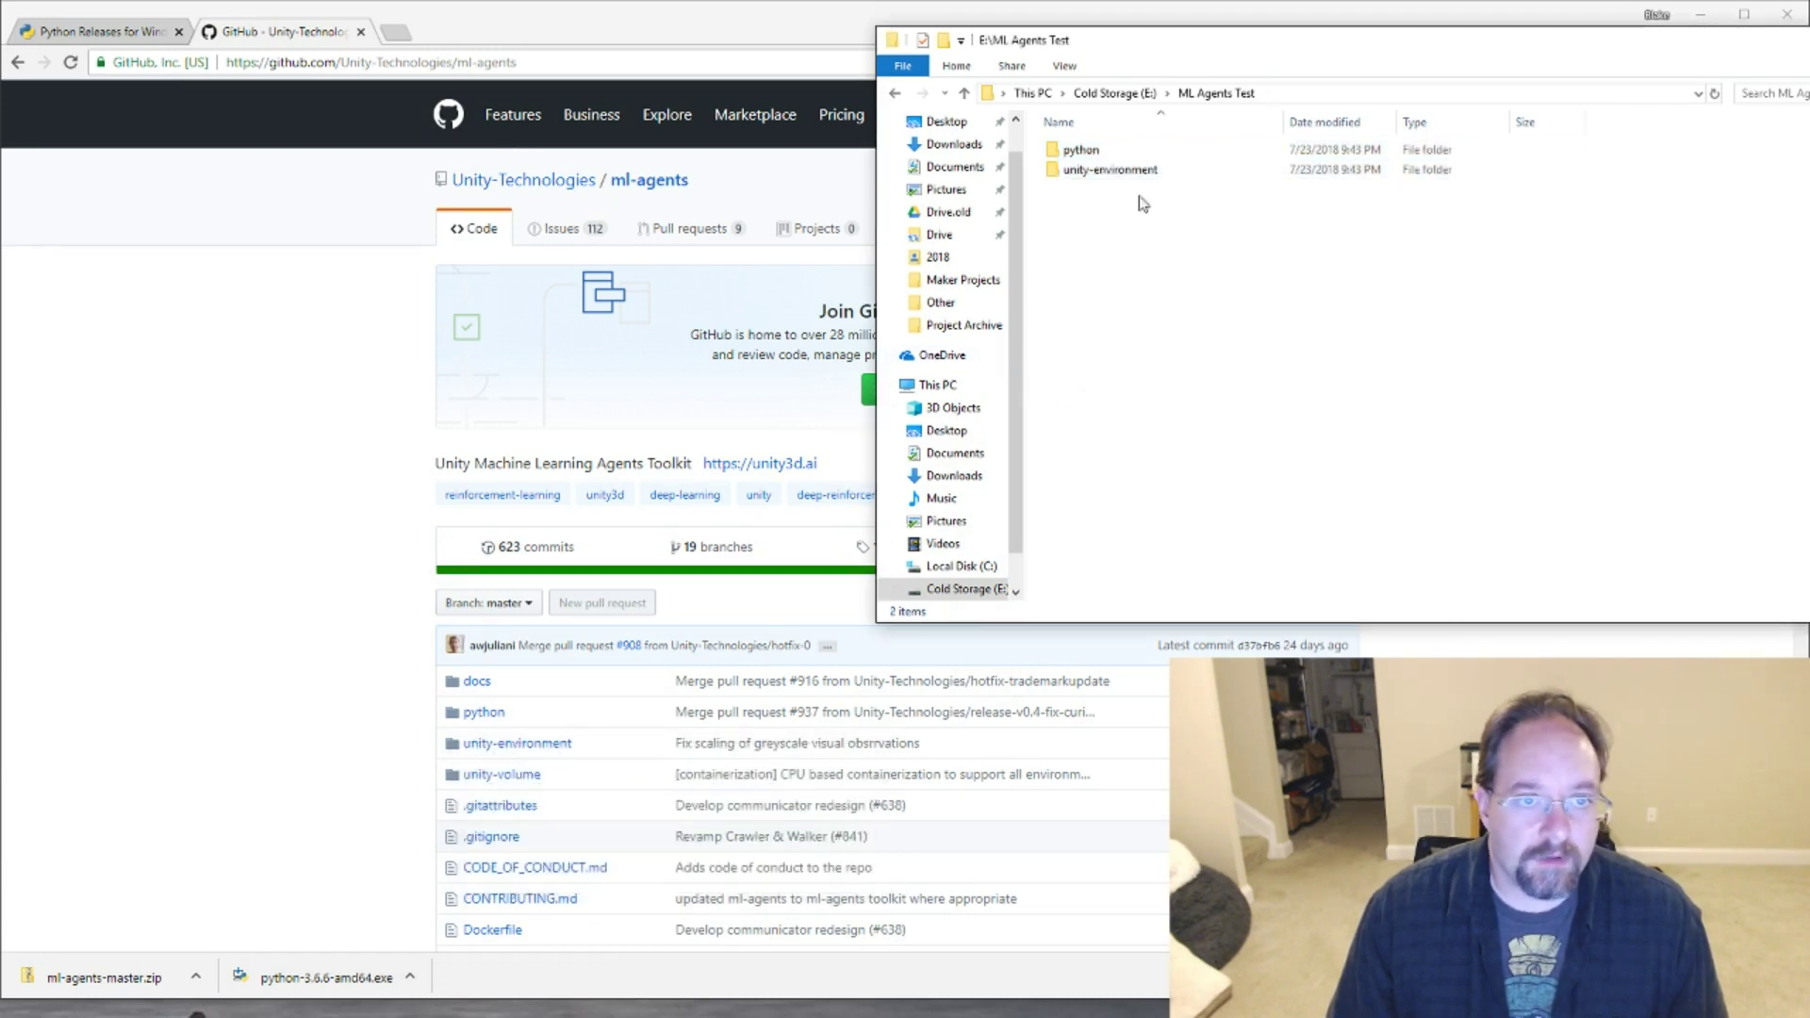
double_click(1080, 150)
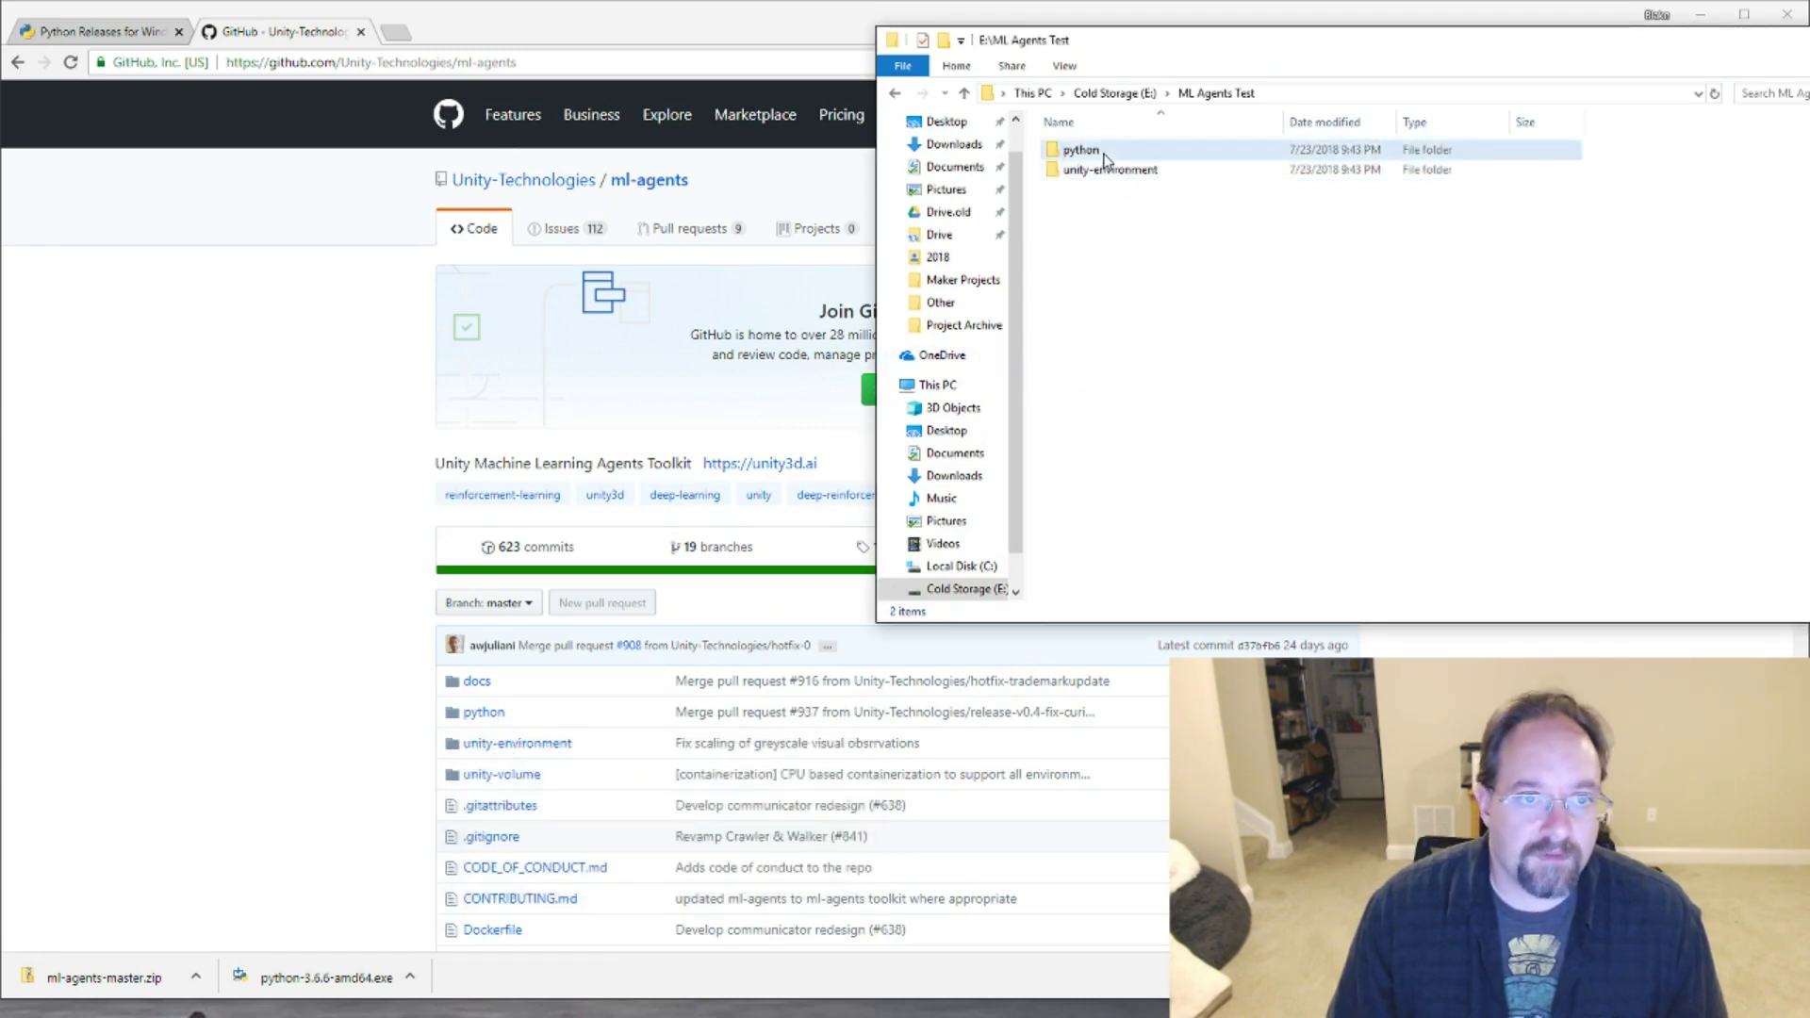
click(1216, 95)
double_click(1098, 170)
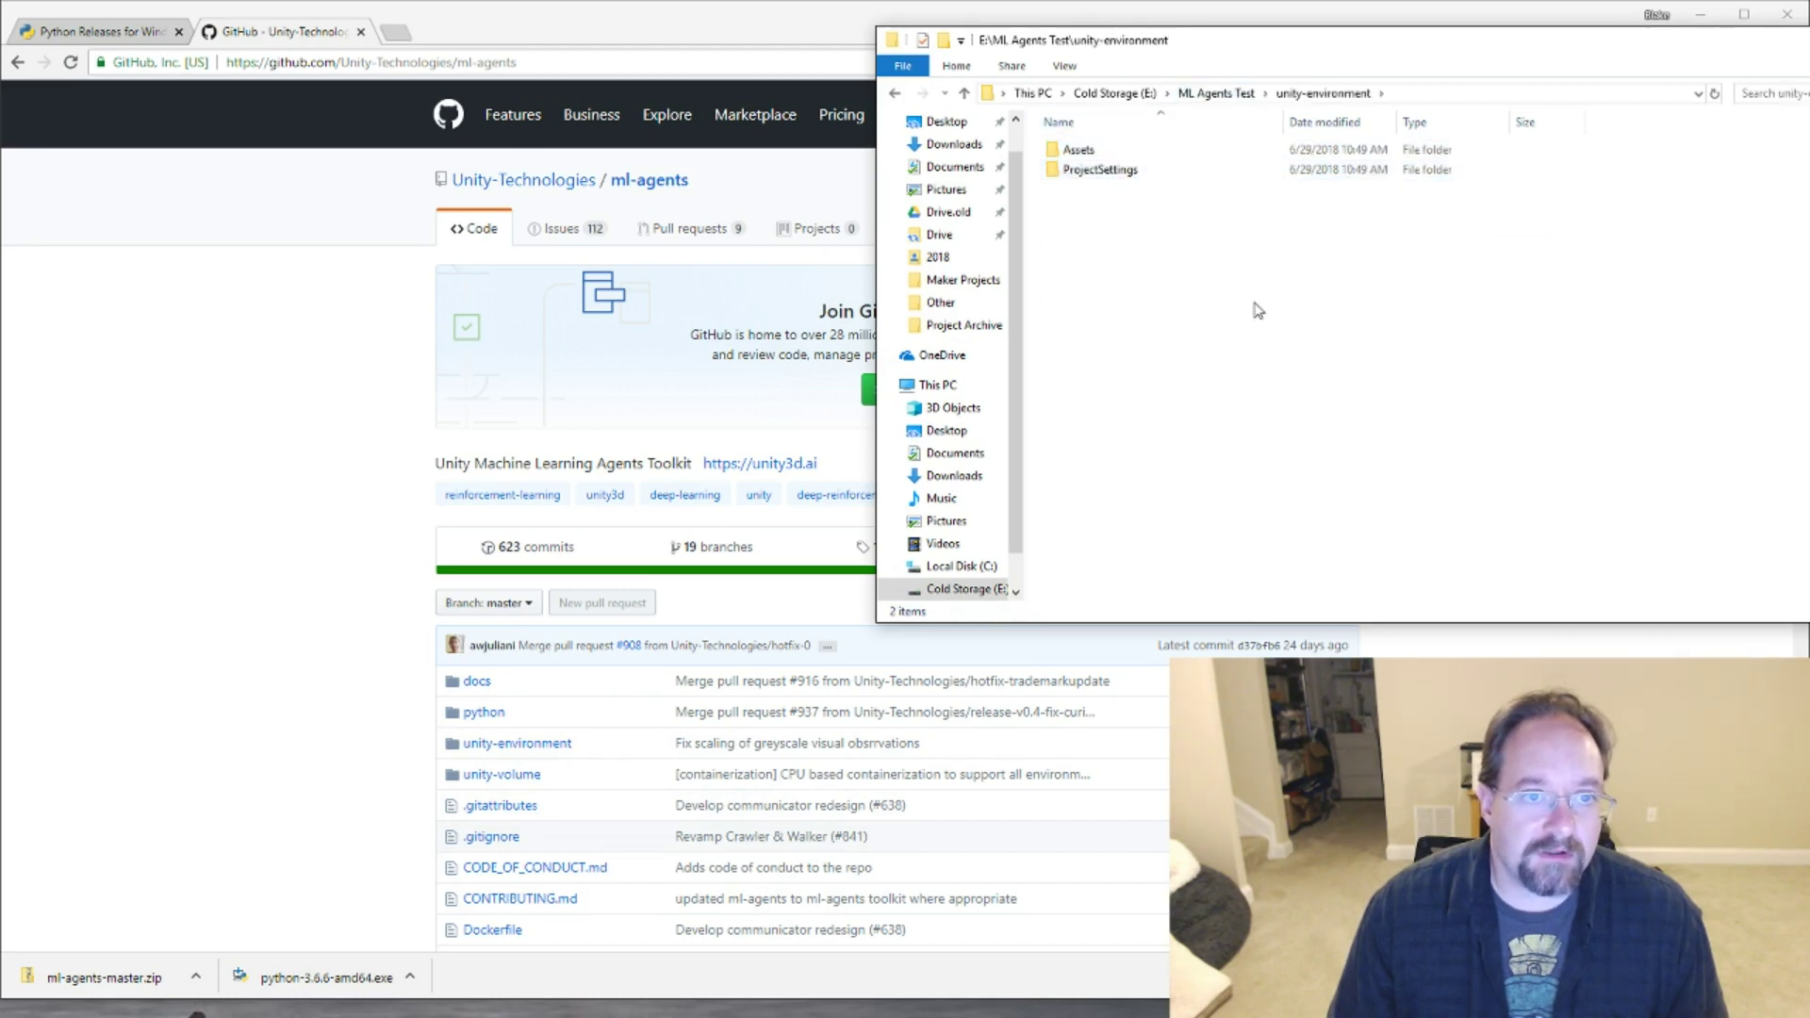
click(1218, 95)
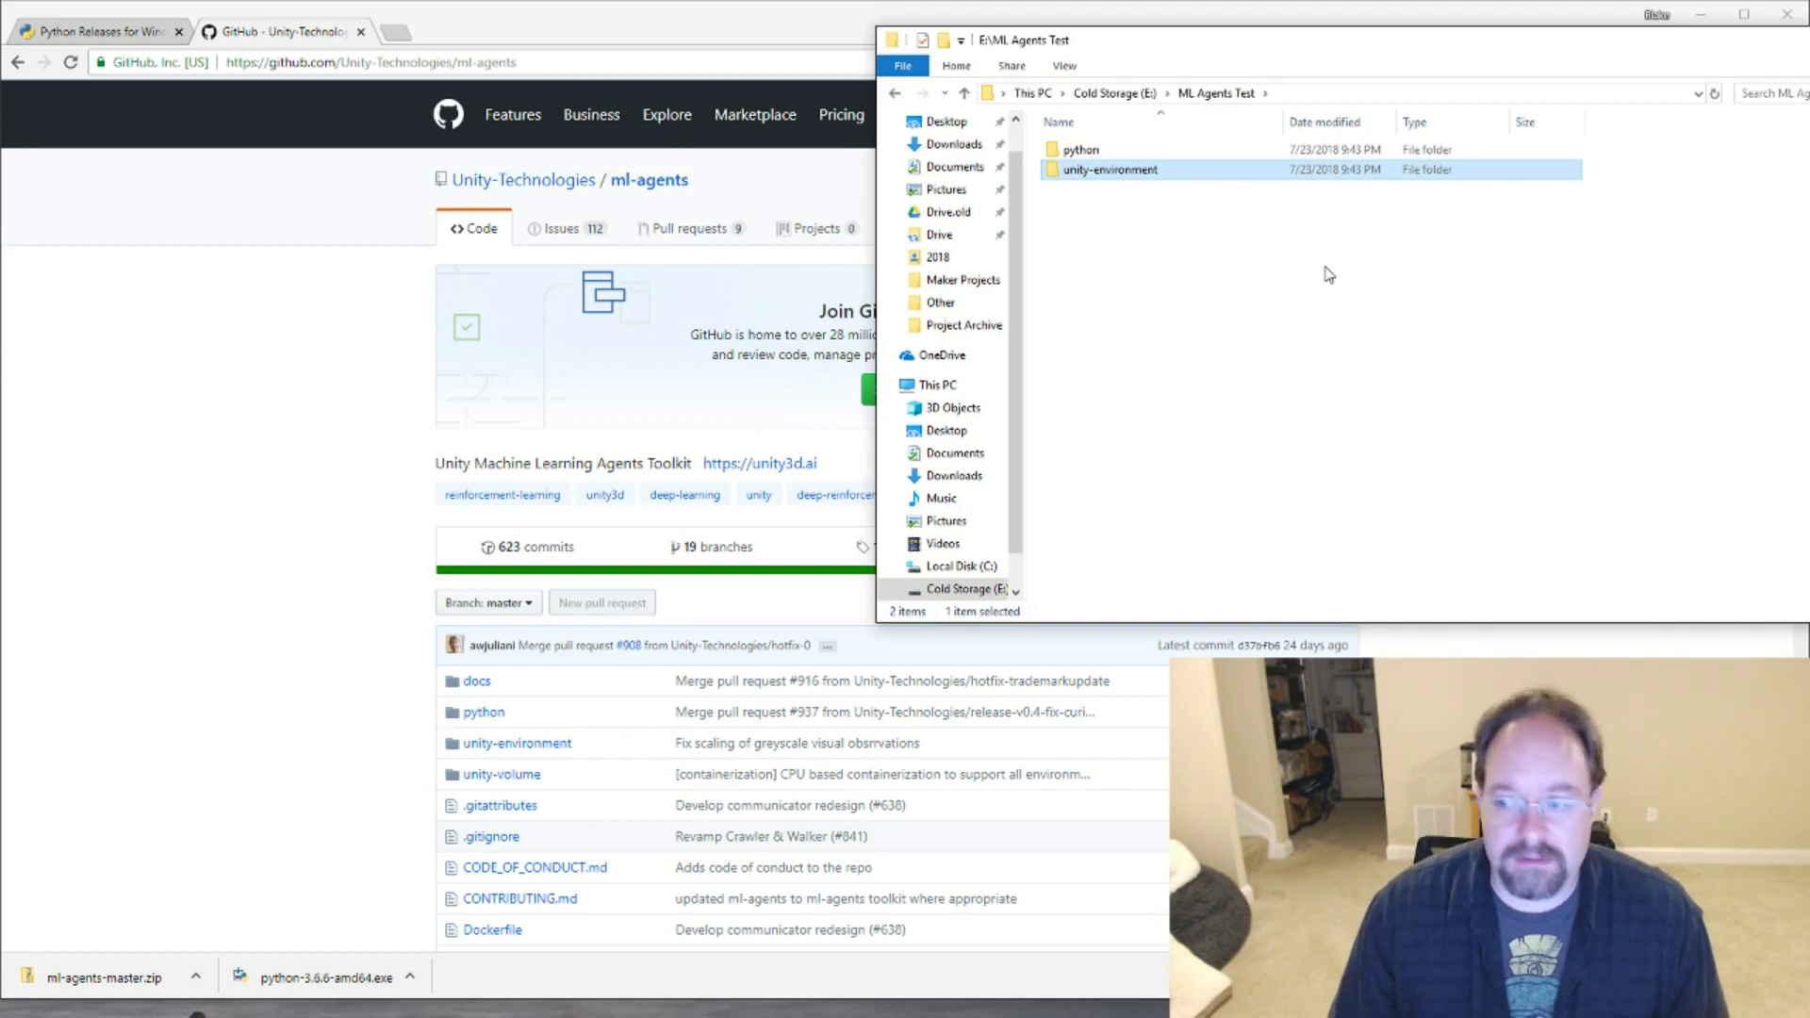
Switch to Chrome, close the ml-agents GitHub page, check the installation in Unity Hub, and close the browser.
click(313, 652)
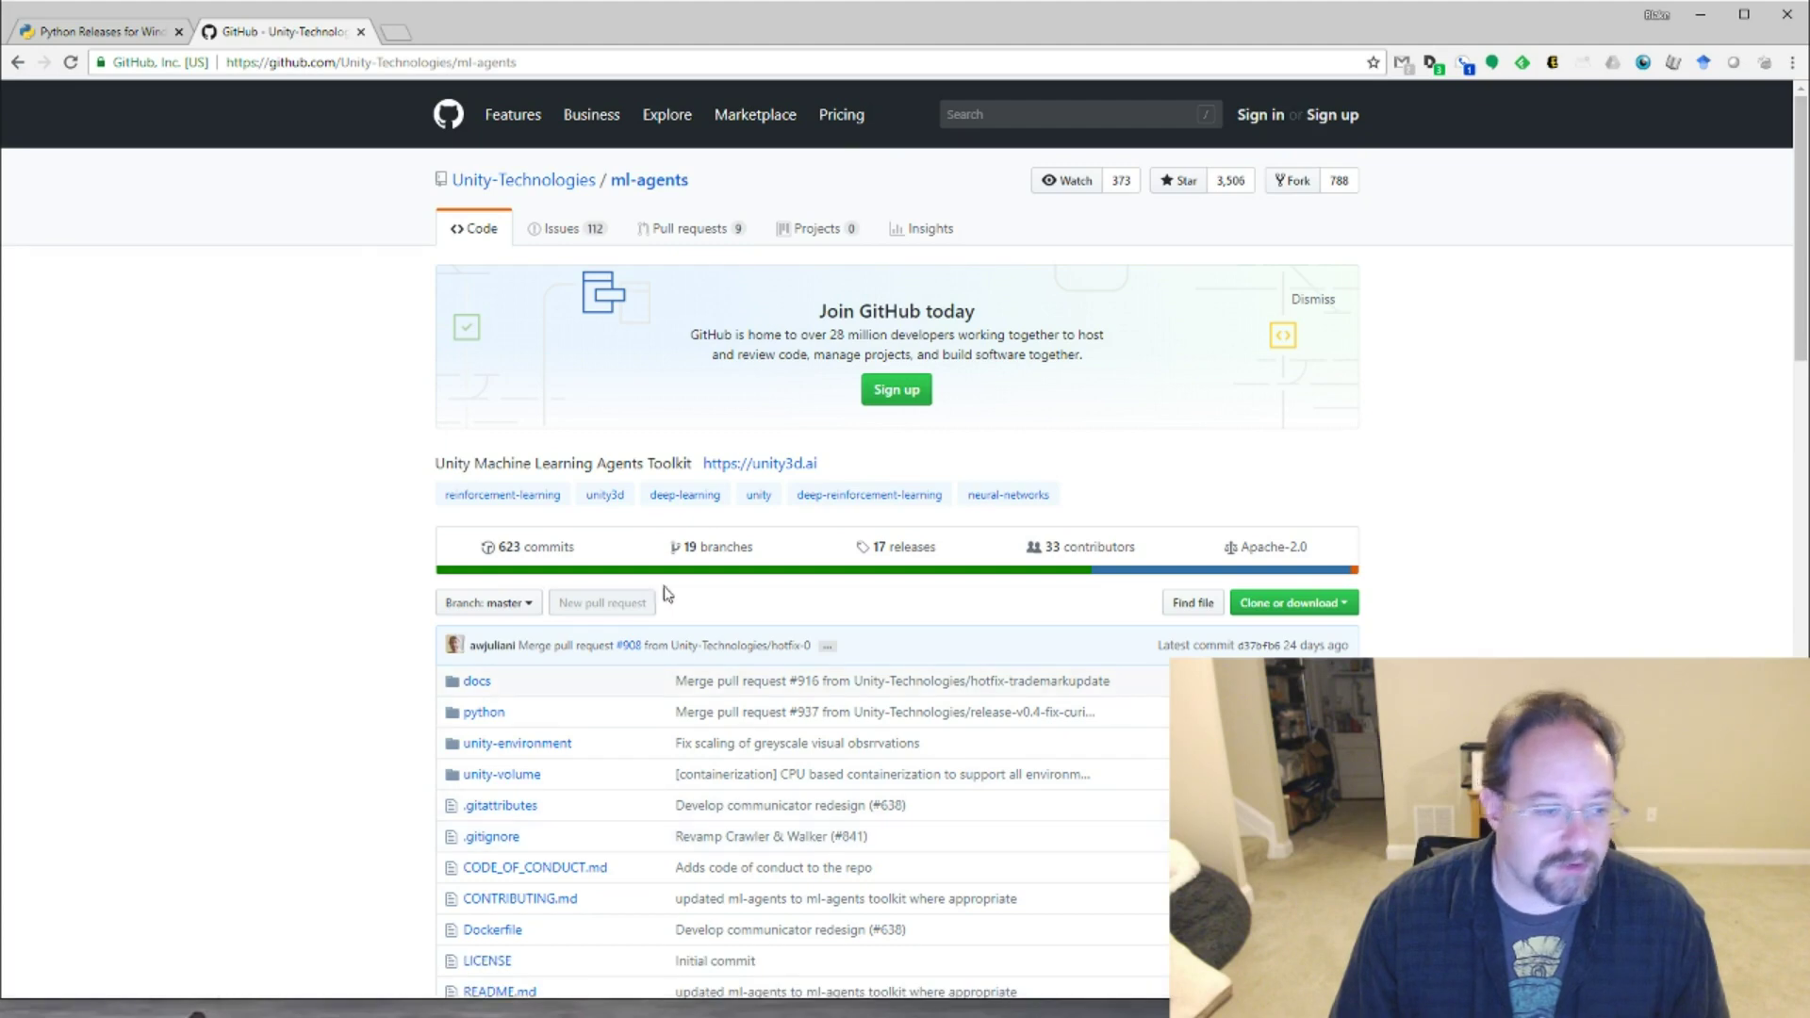
click(361, 33)
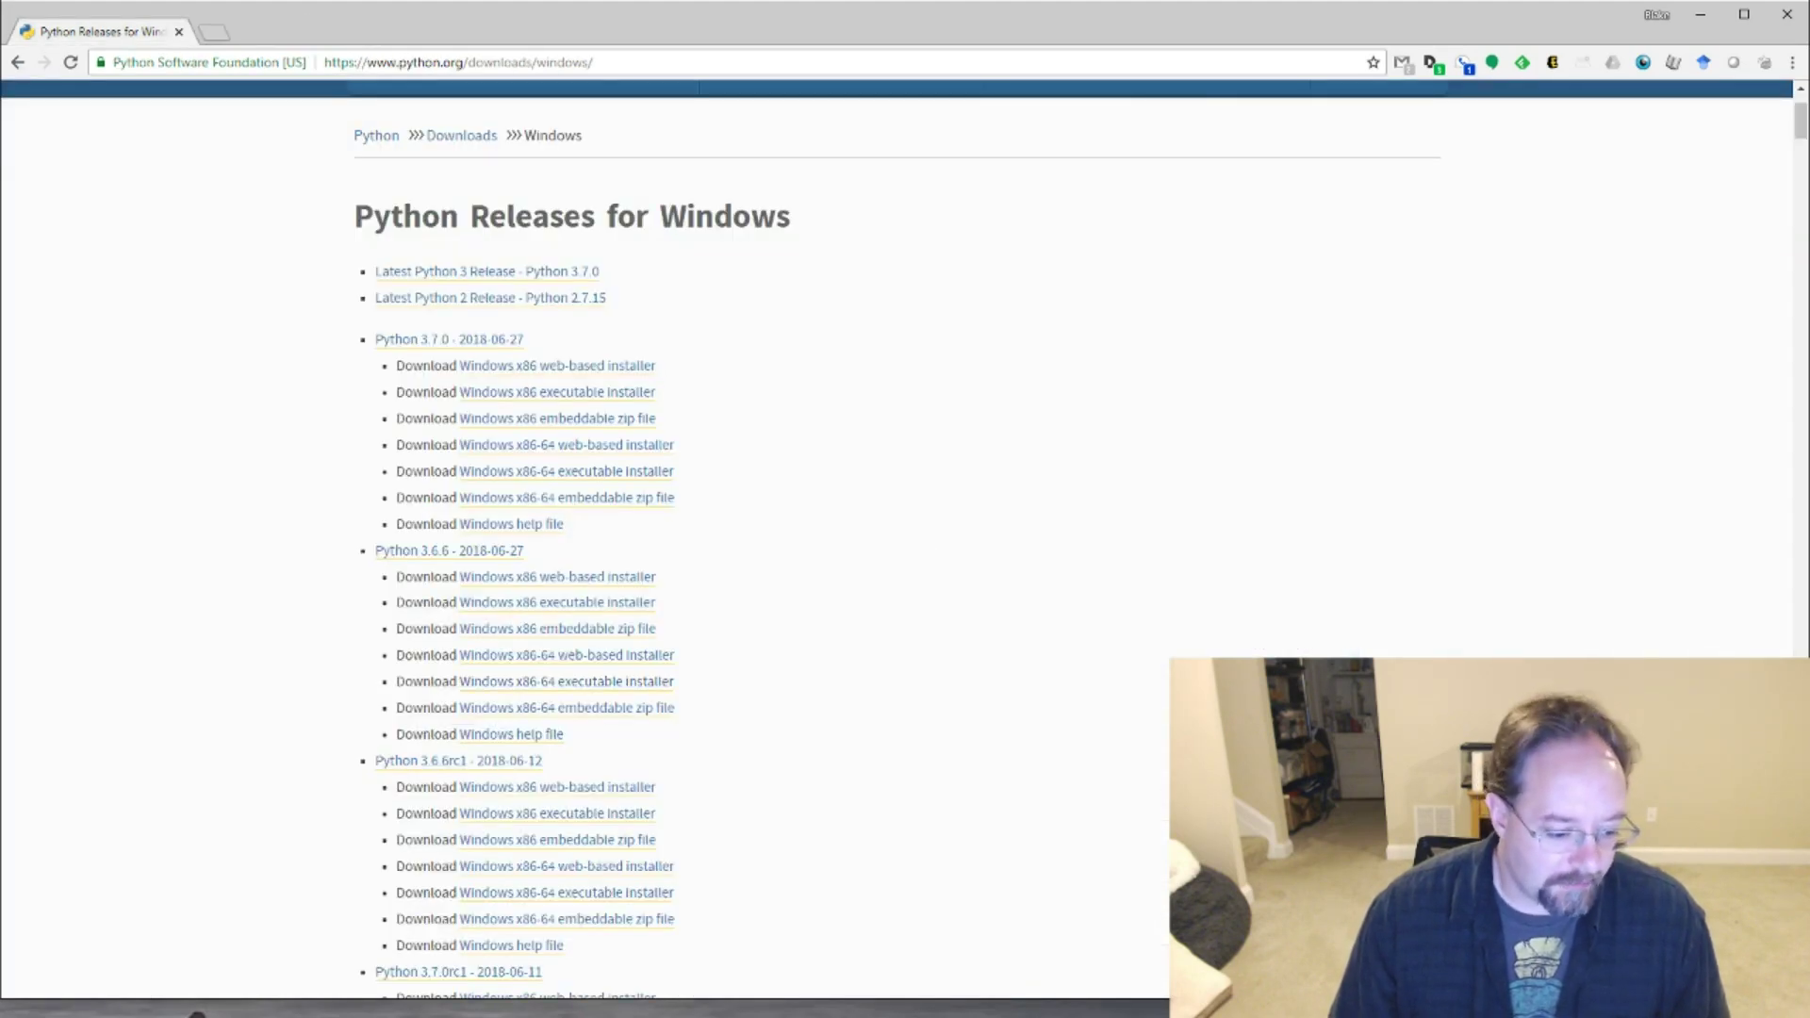
key(alt+Tab)
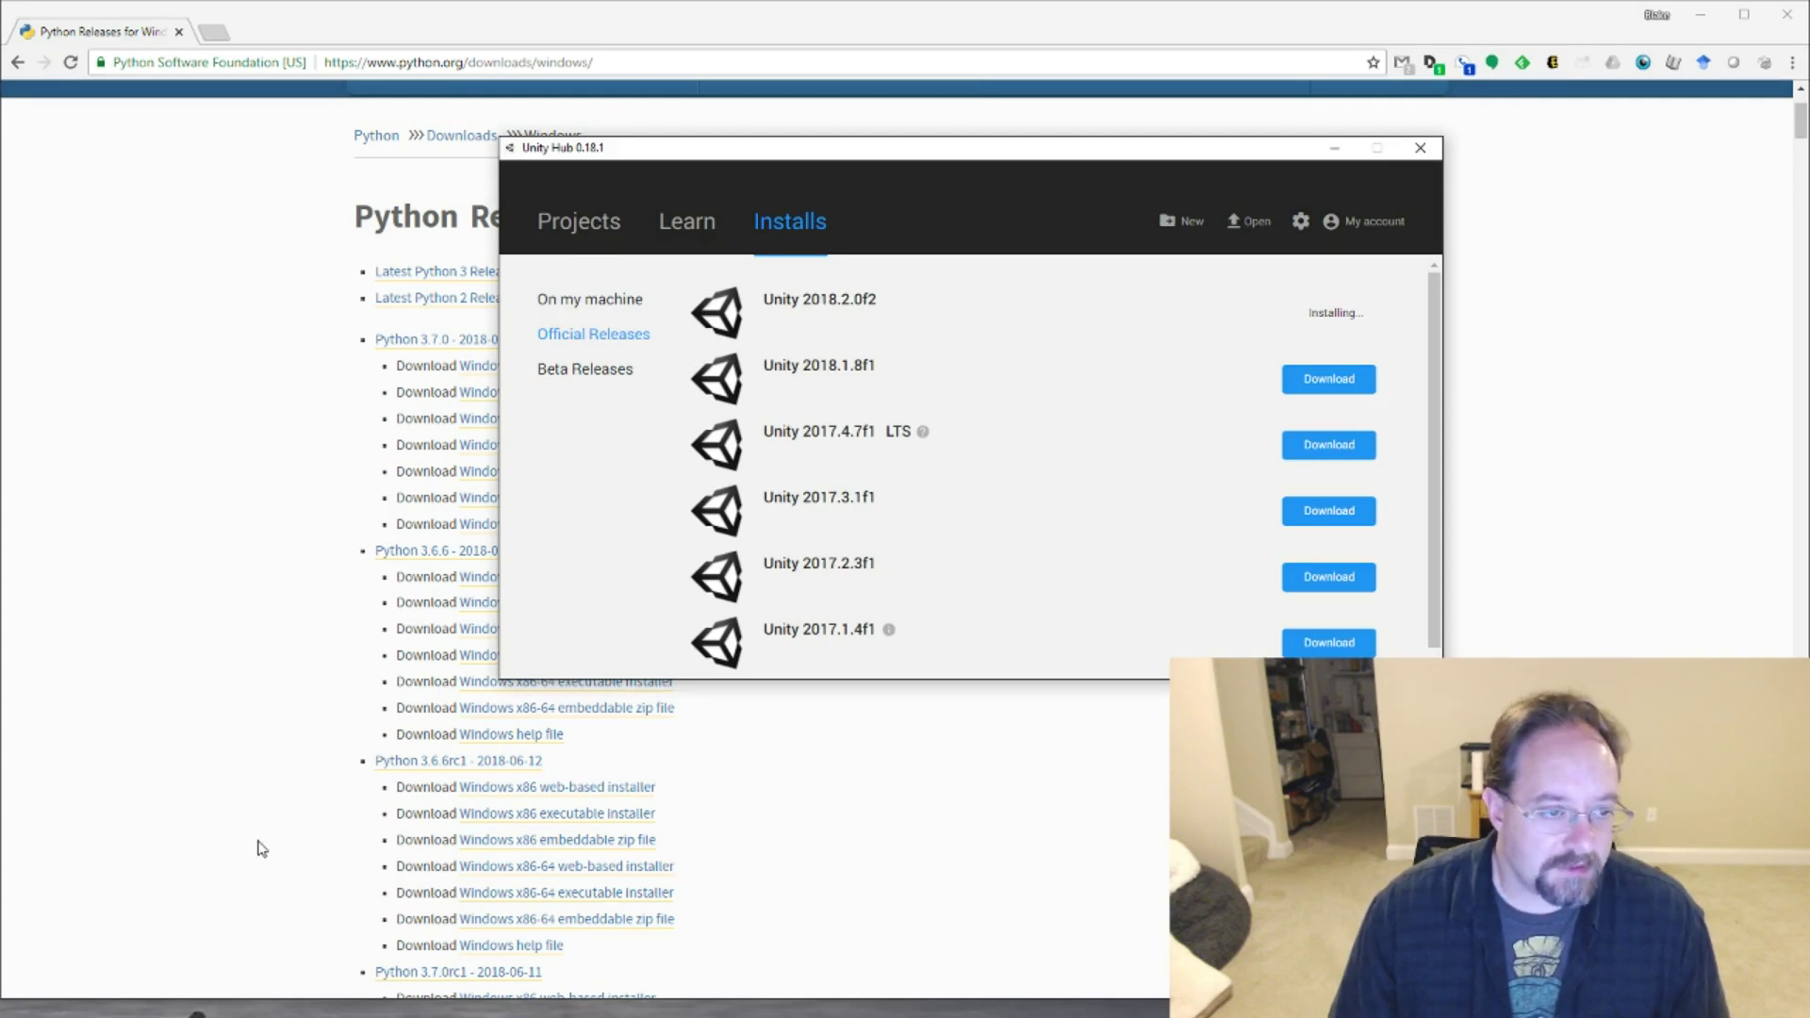
click(52, 548)
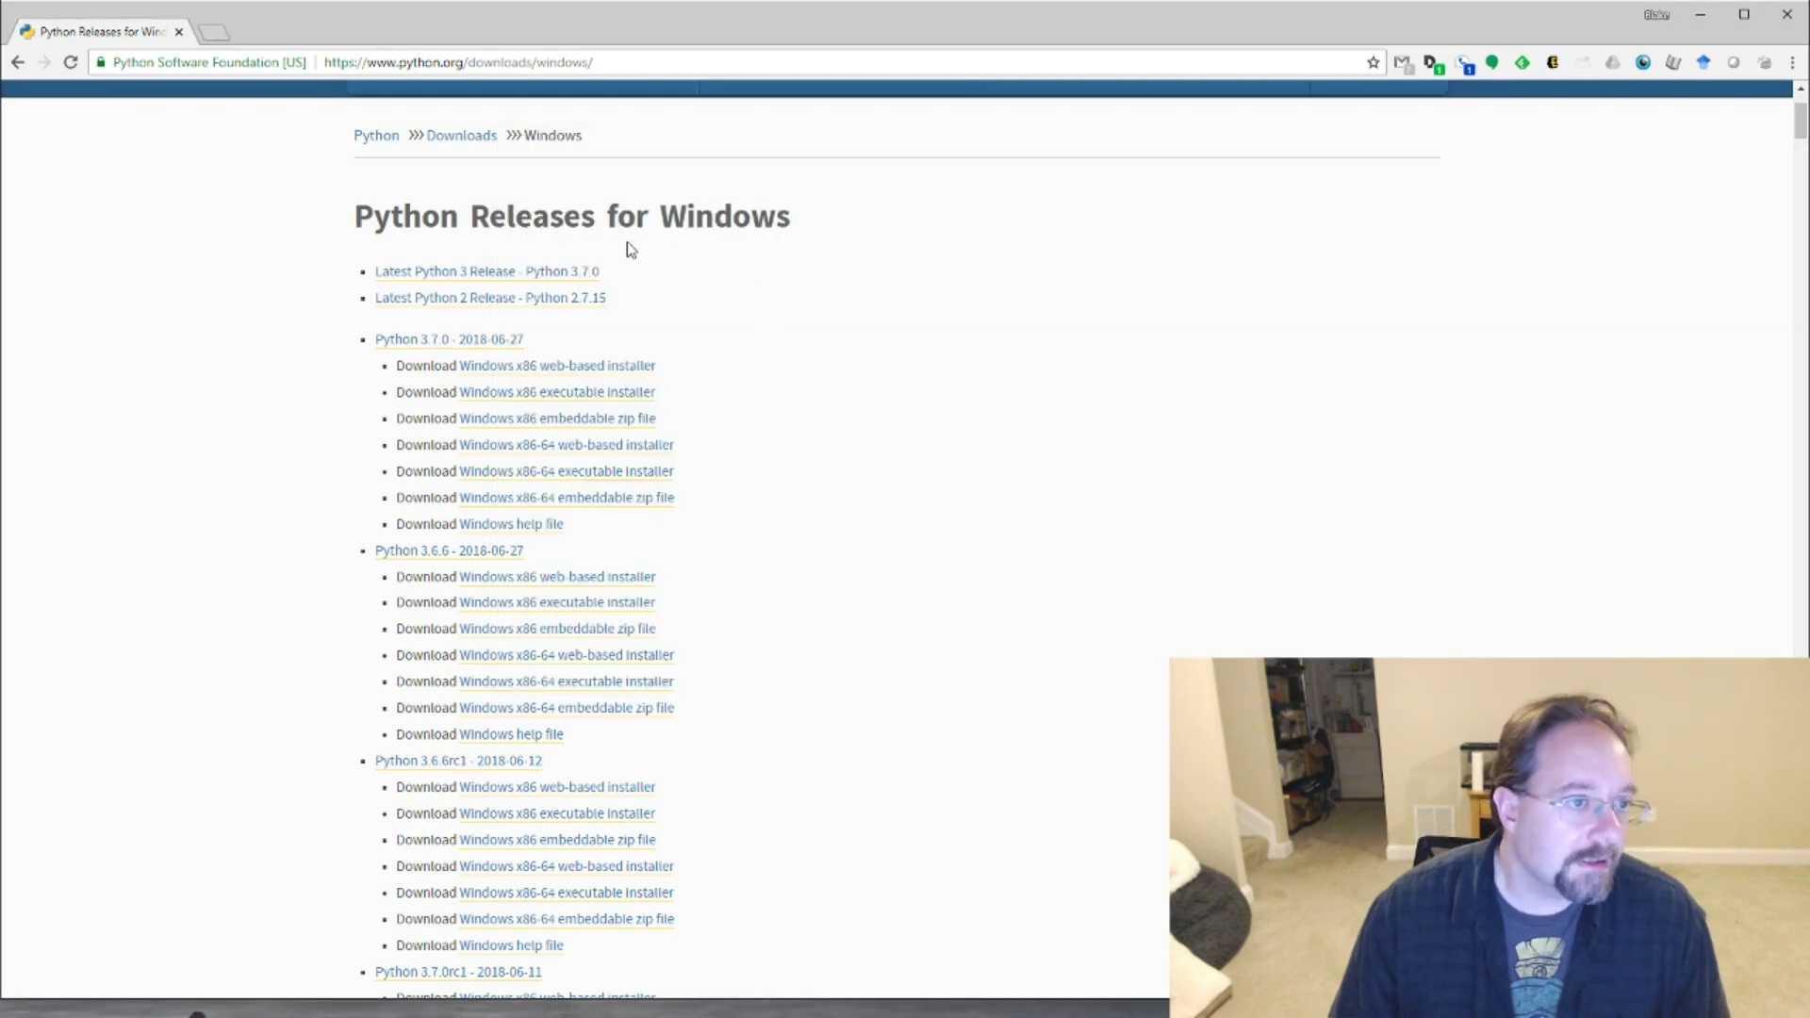
click(1795, 21)
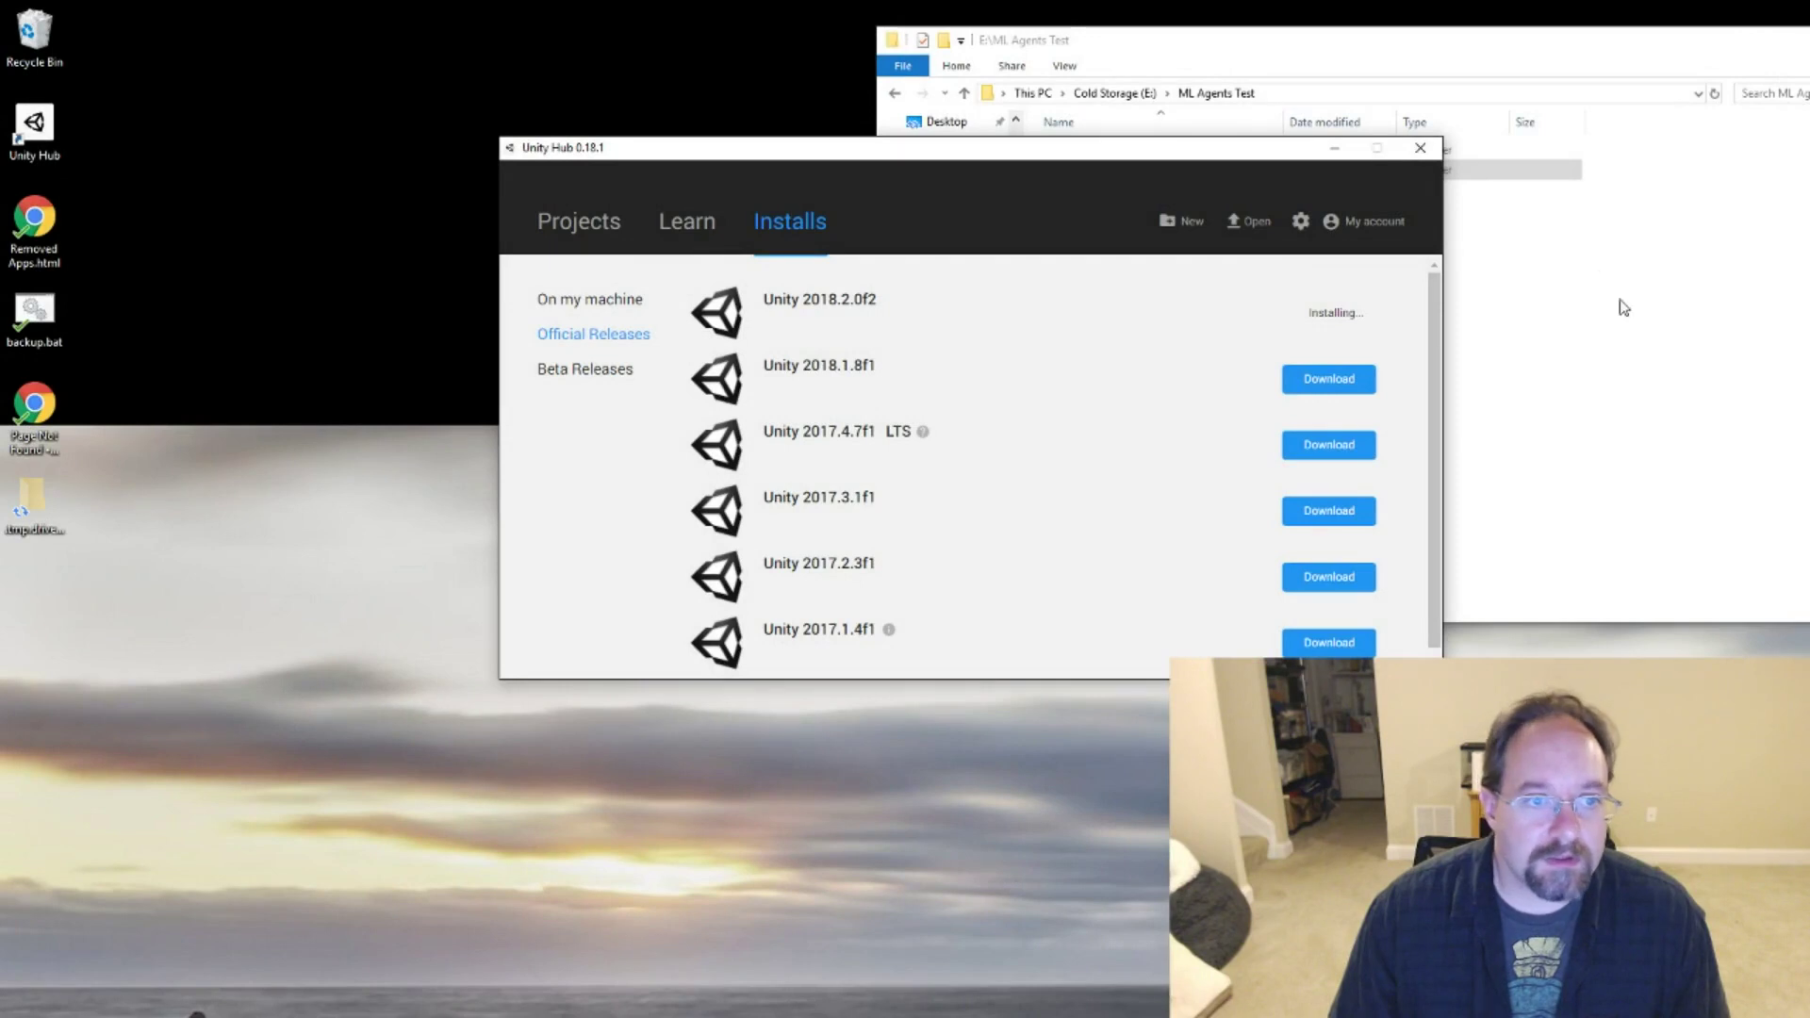
Run python-3.6.6-amd64.exe from Downloads and install Python 3.6.6 with default settings, adding Python 3.6 to PATH.
click(1600, 284)
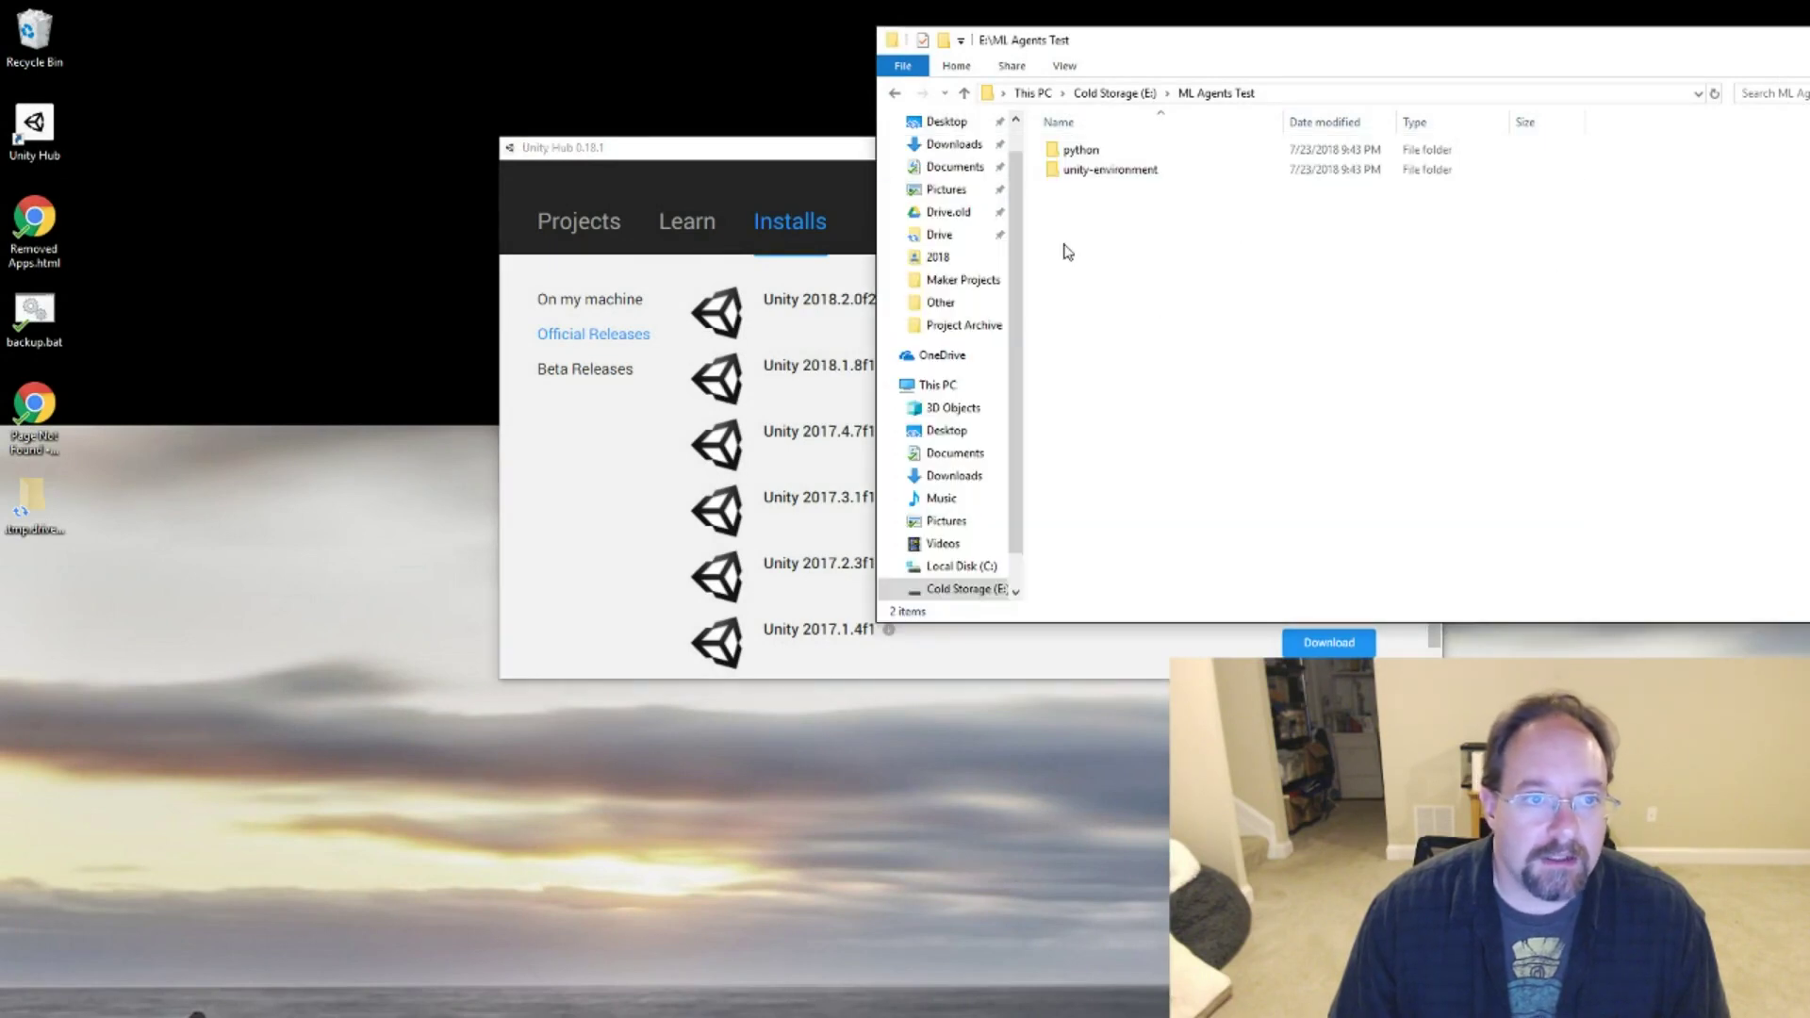
click(957, 476)
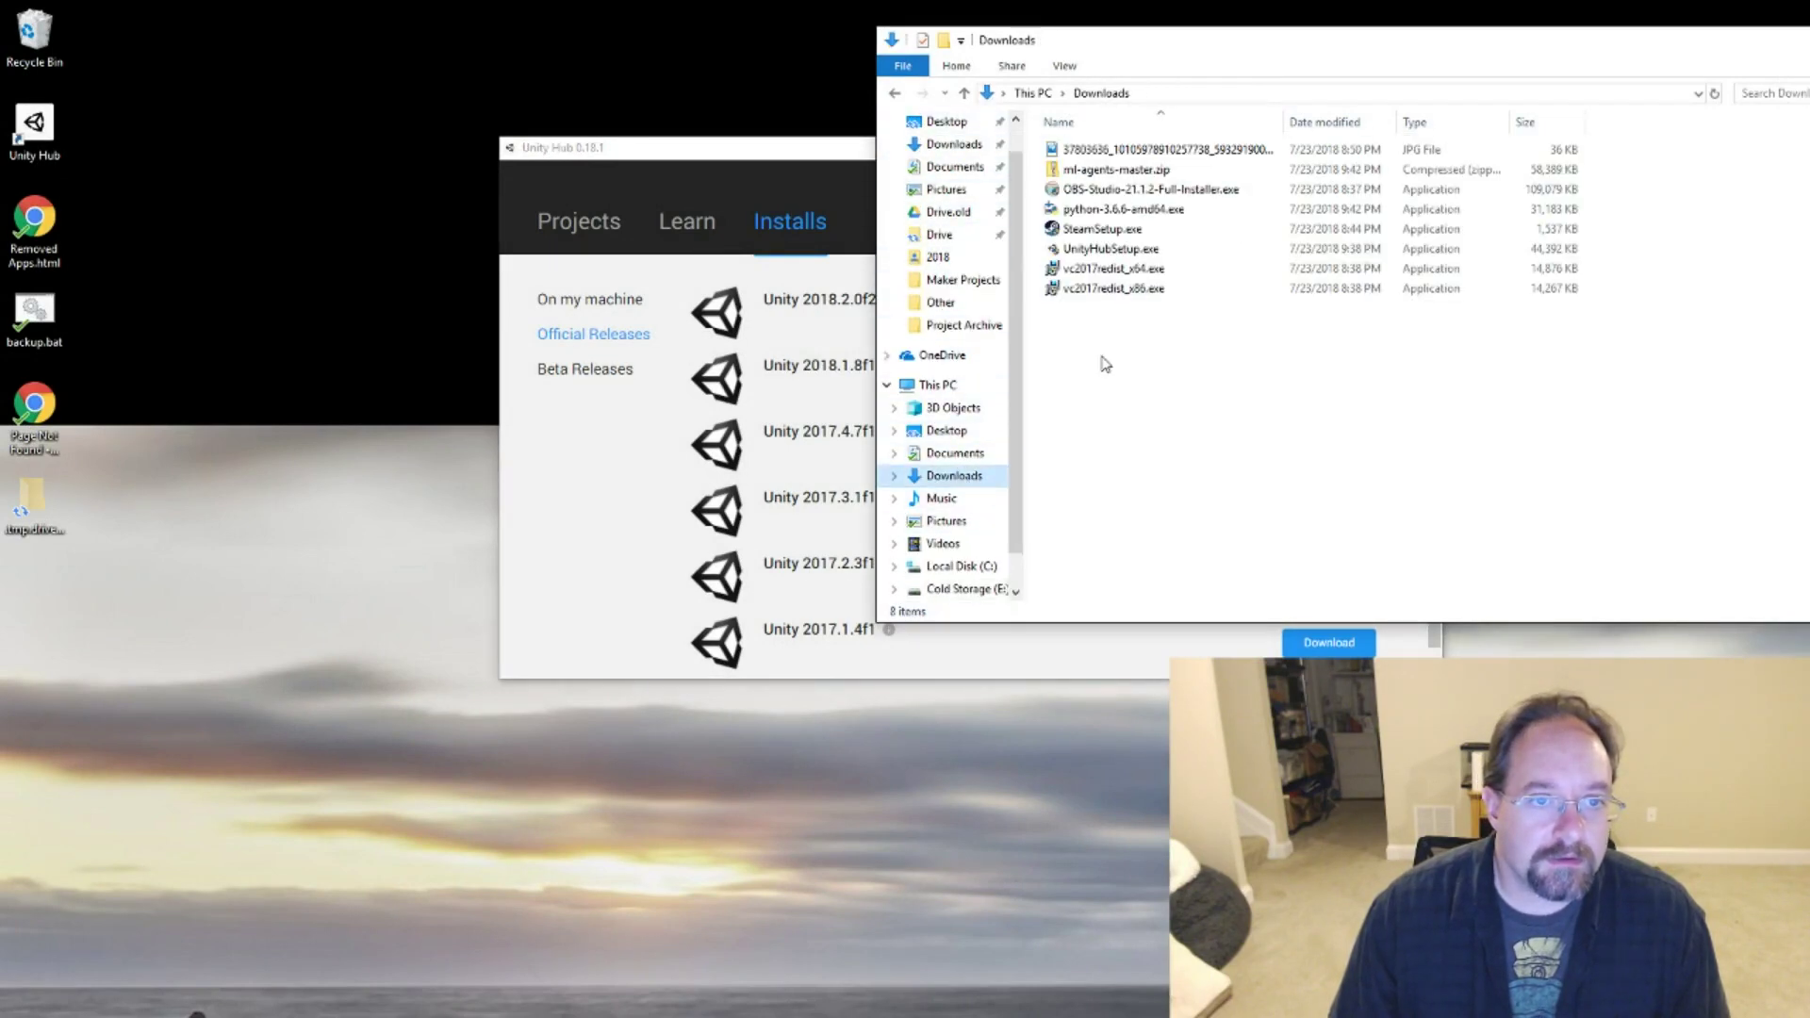
double_click(1195, 223)
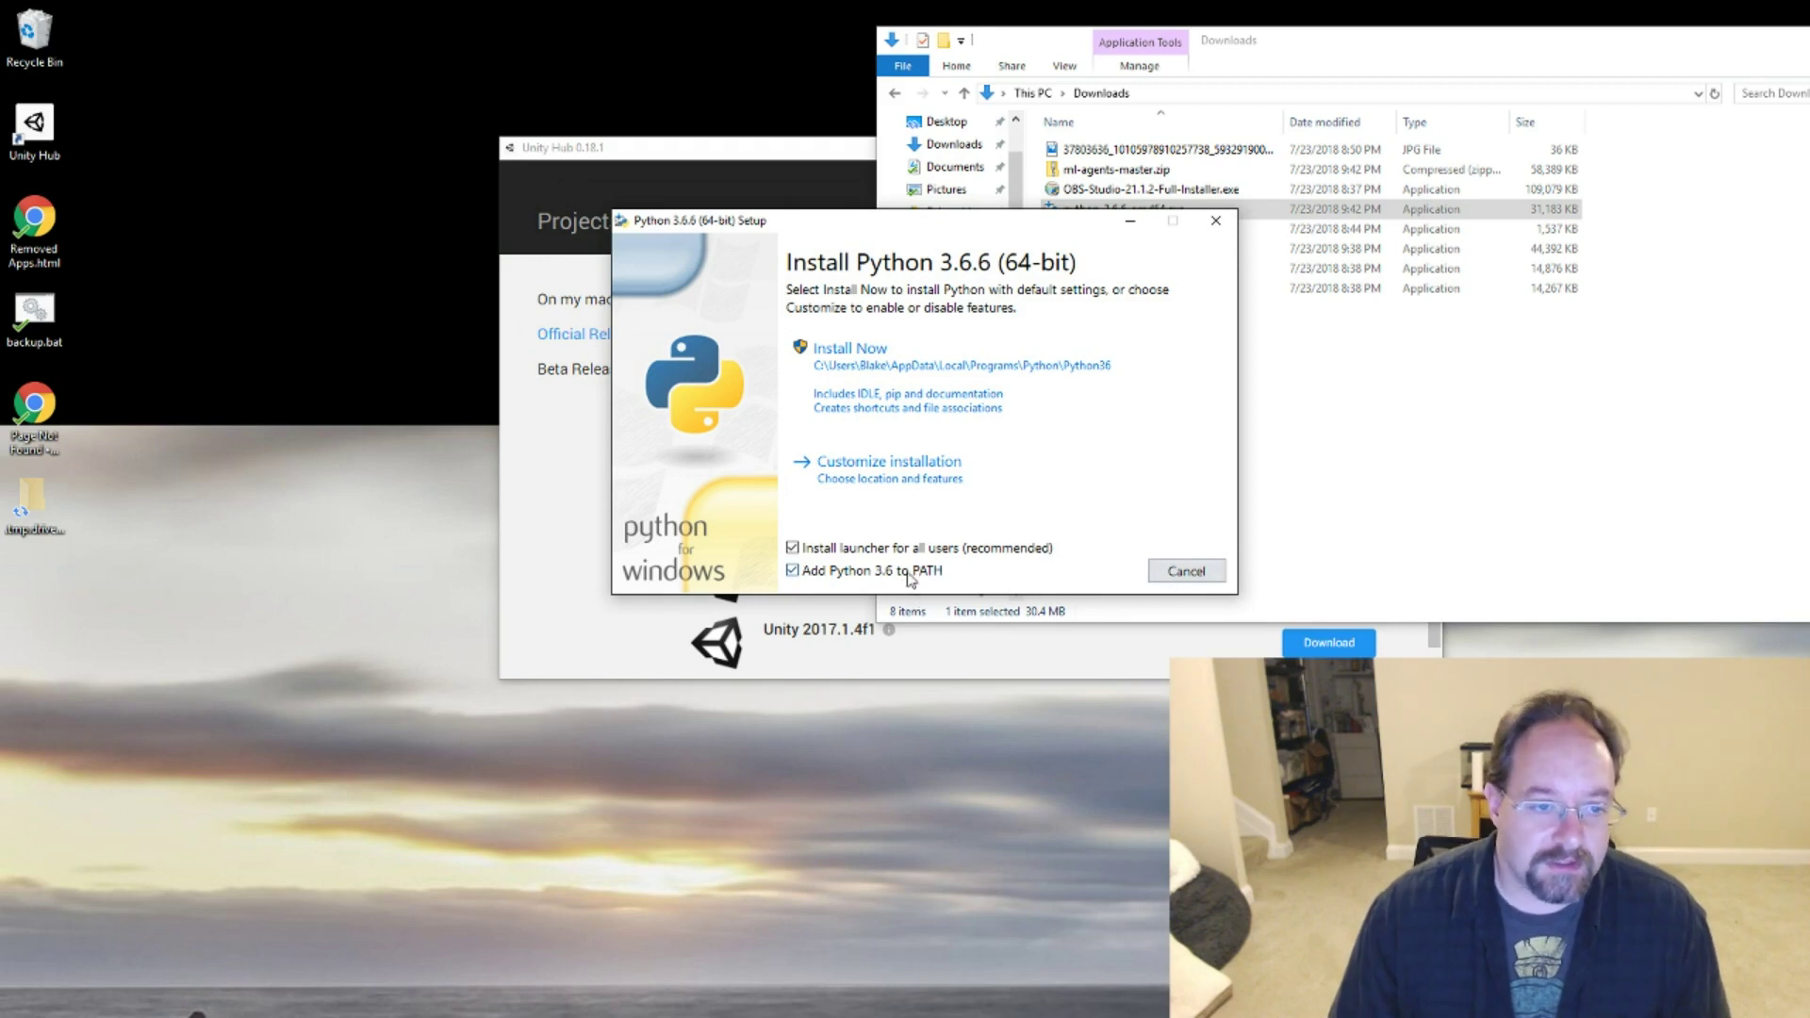
click(841, 347)
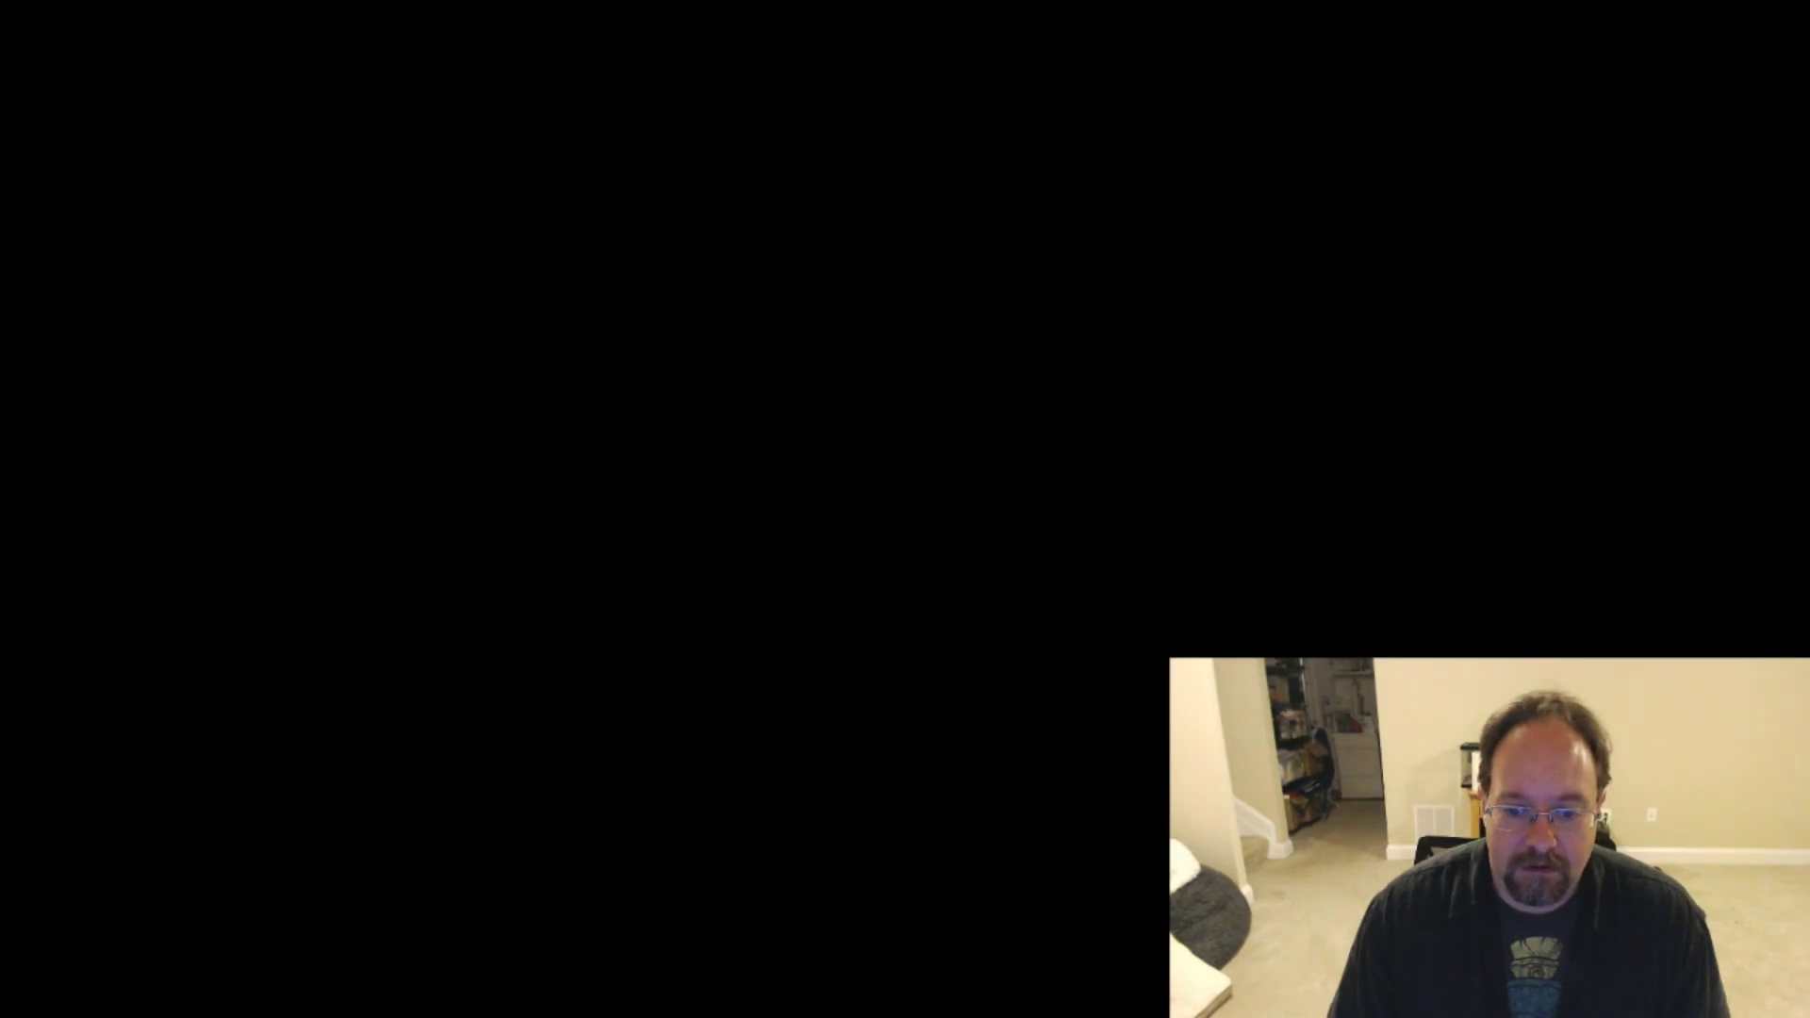
click(1059, 677)
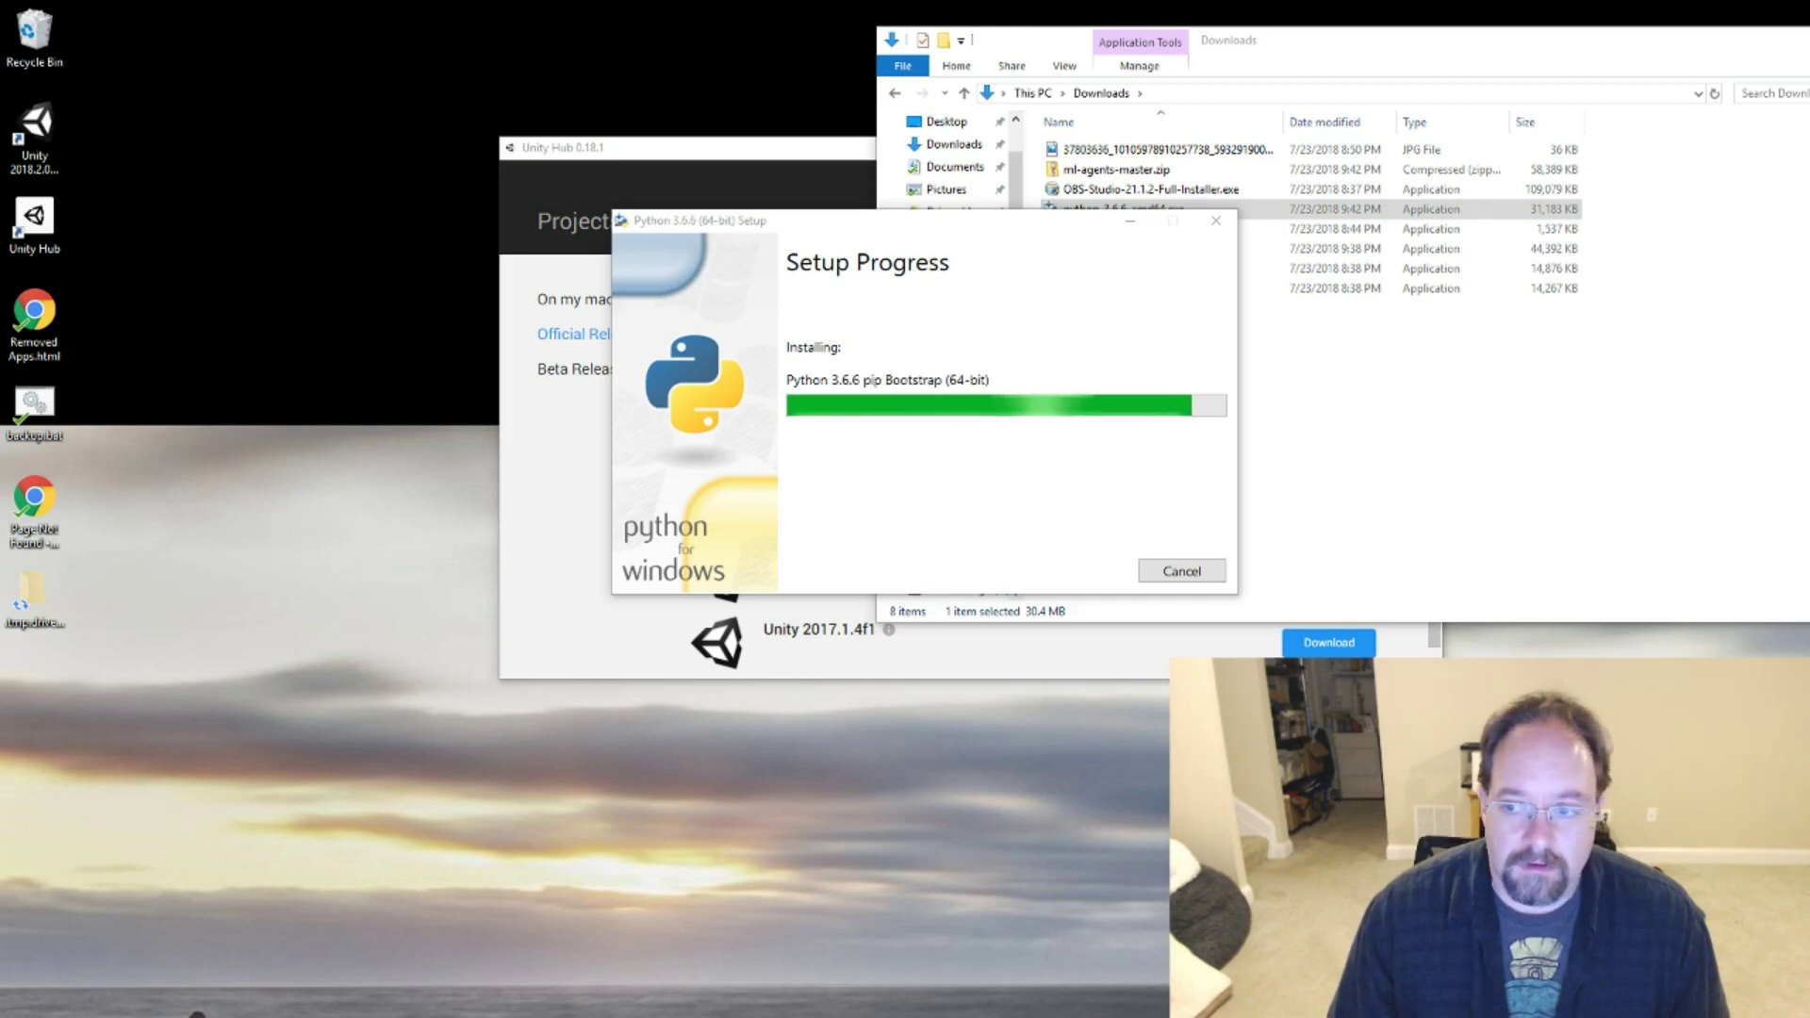
Move the Visual Studio Installer window aside, and close the finished Python setup and the Downloads window.
drag(1345, 795, 419, 610)
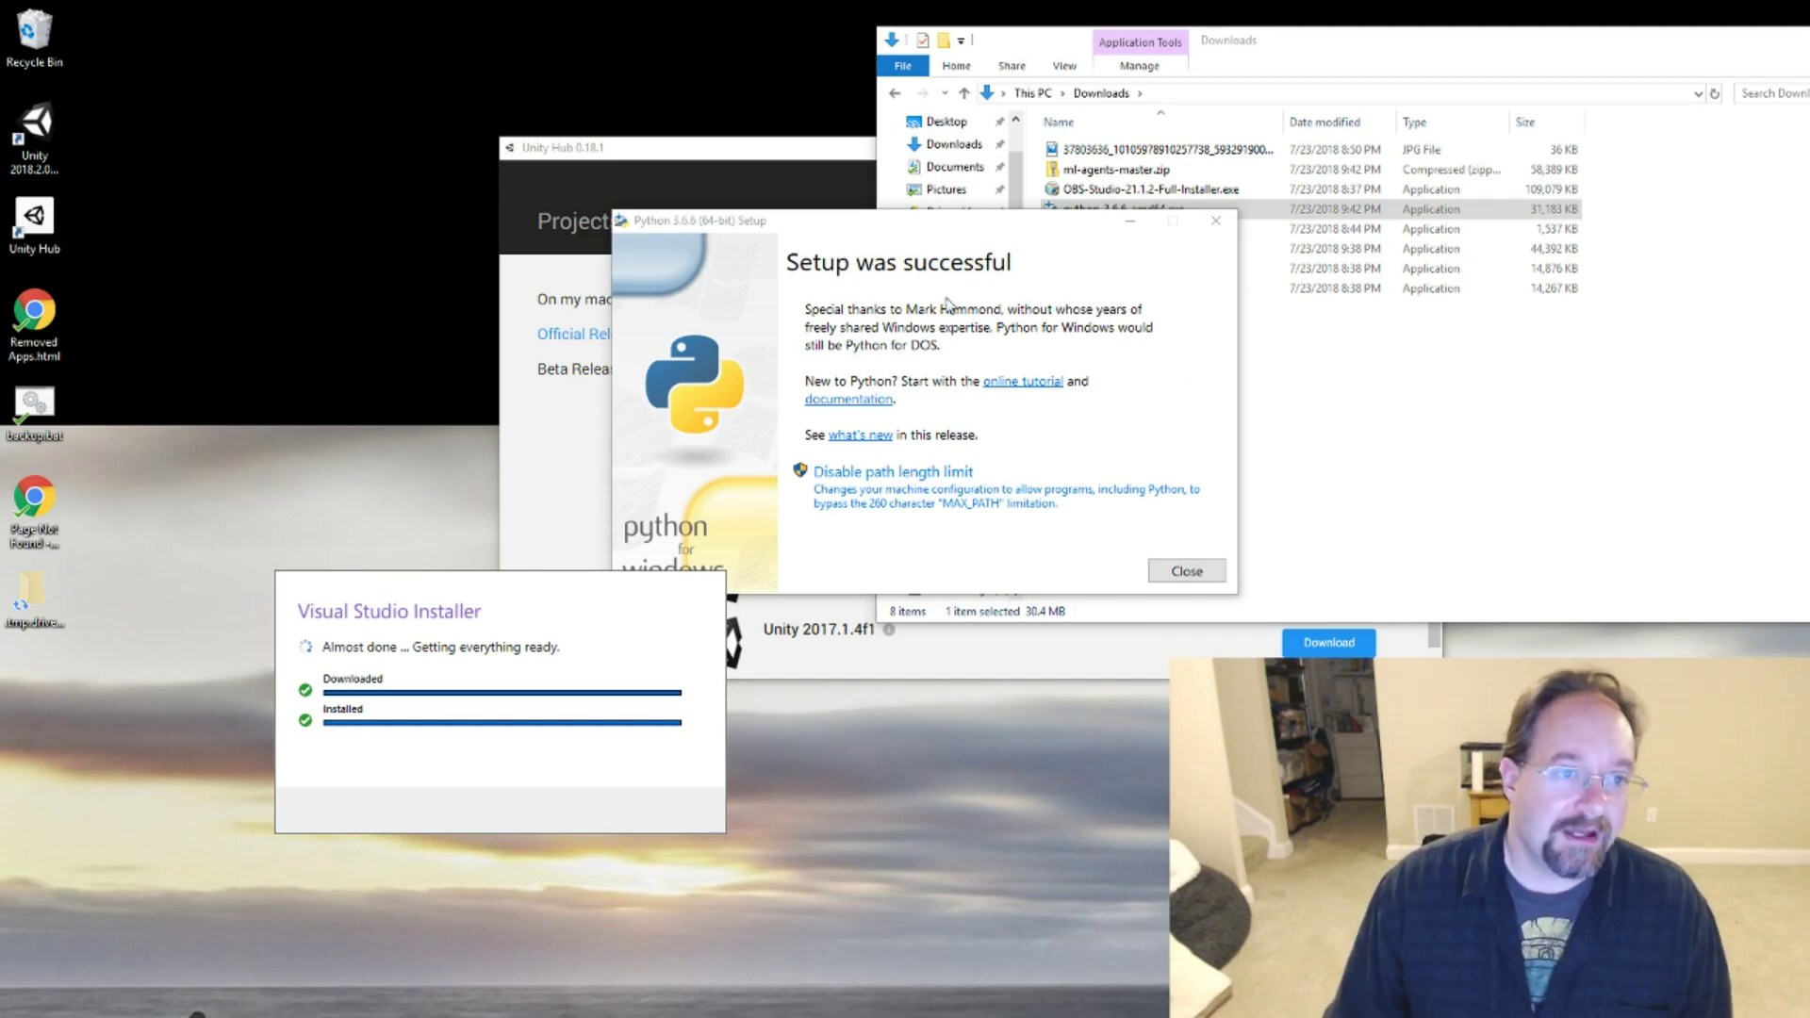
click(1184, 572)
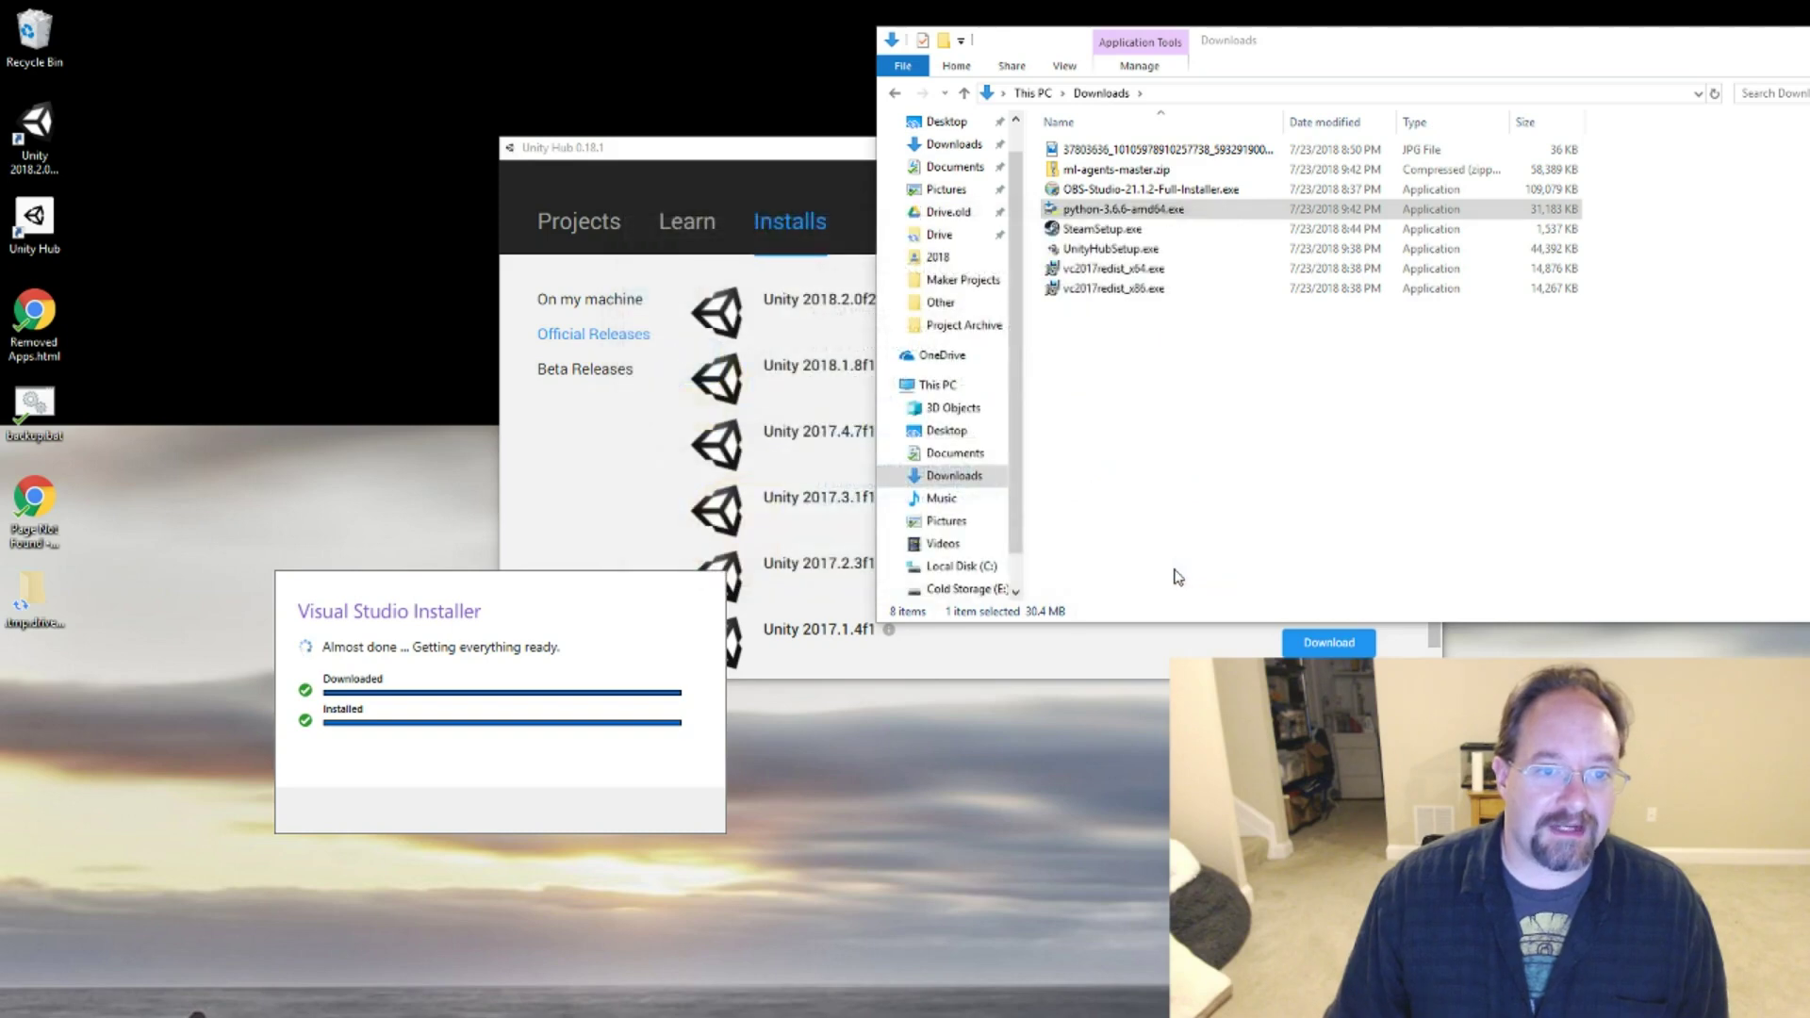
click(1399, 525)
key(alt+F4)
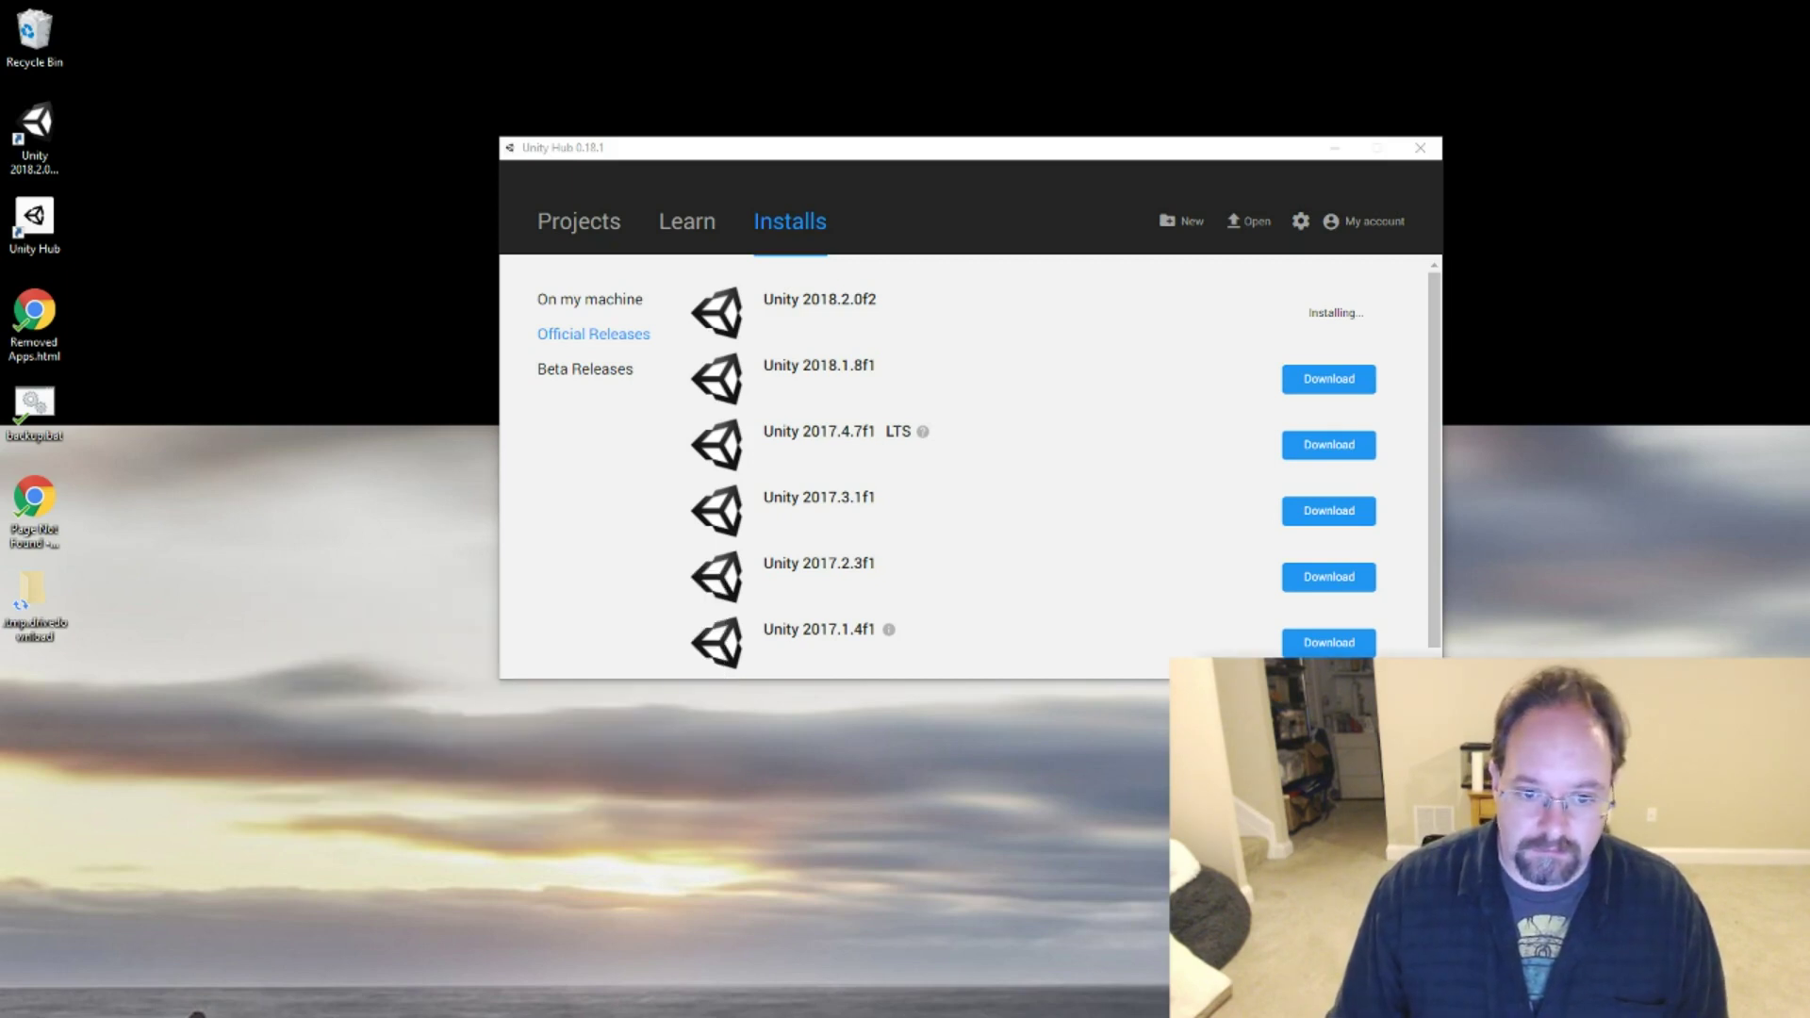
drag(1018, 209, 677, 177)
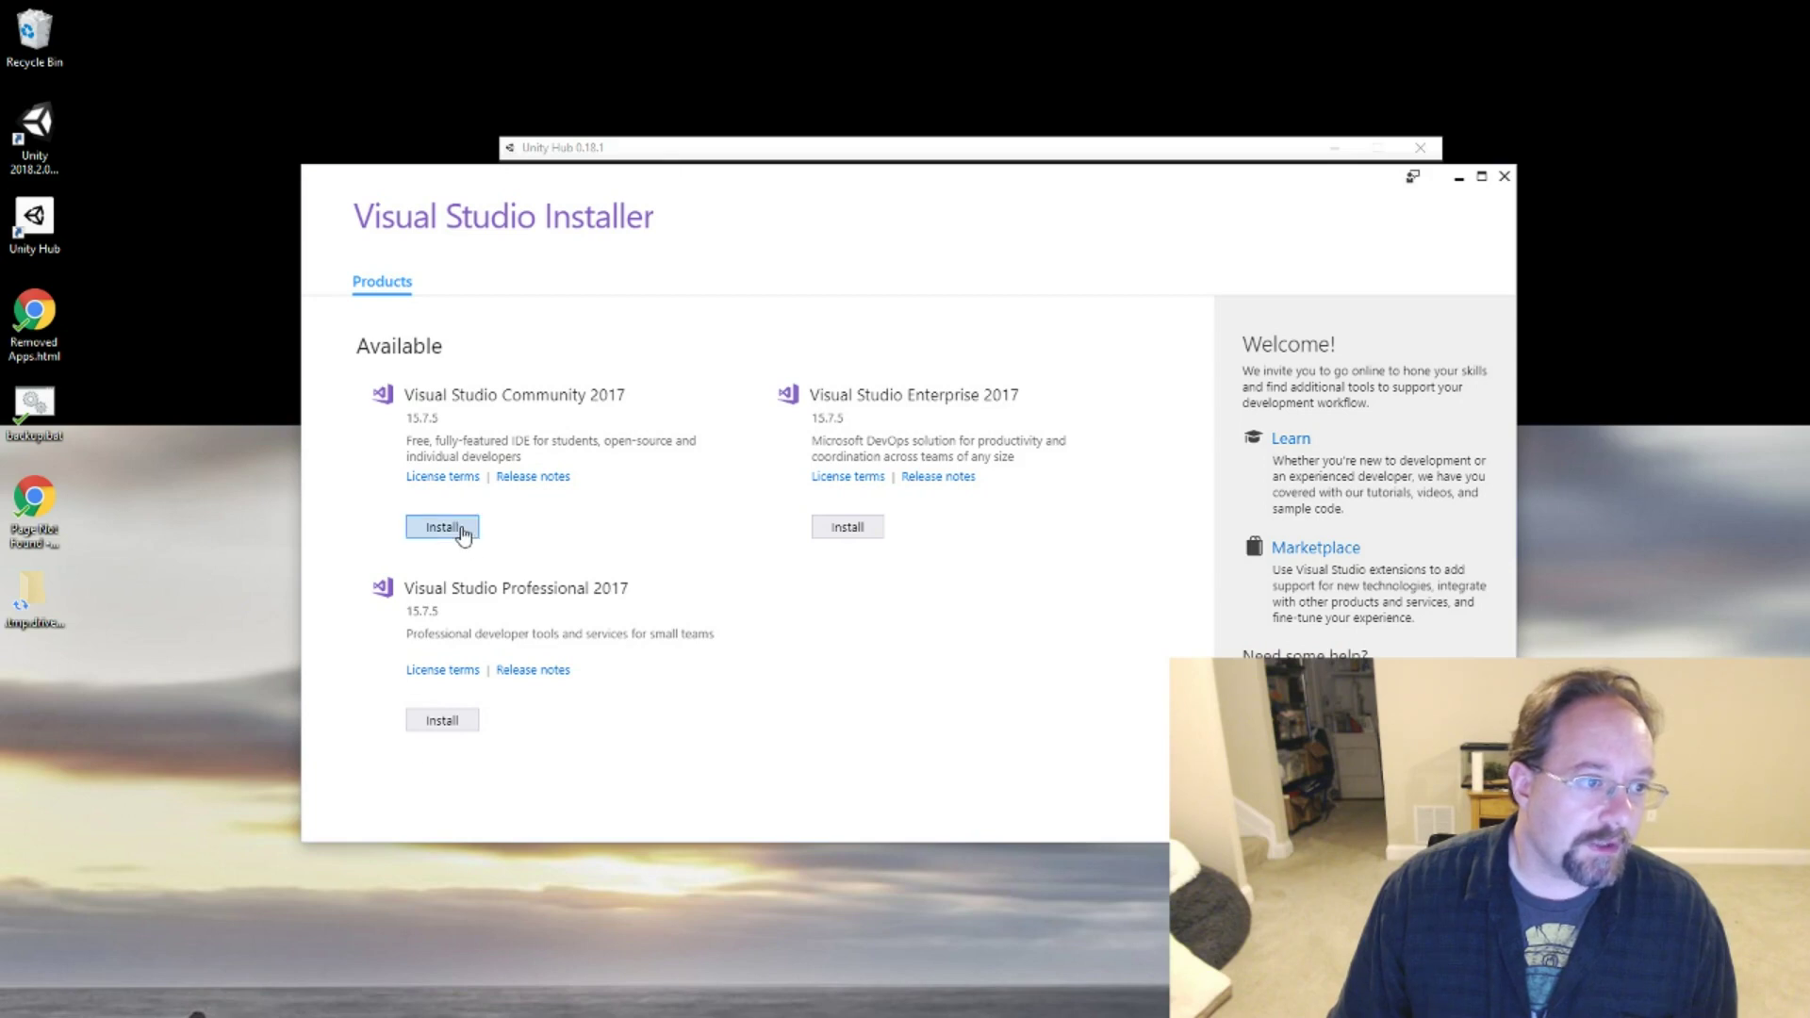
Open the installation options for Visual Studio Community 2017 and examine the offered workloads and individual components.
click(461, 531)
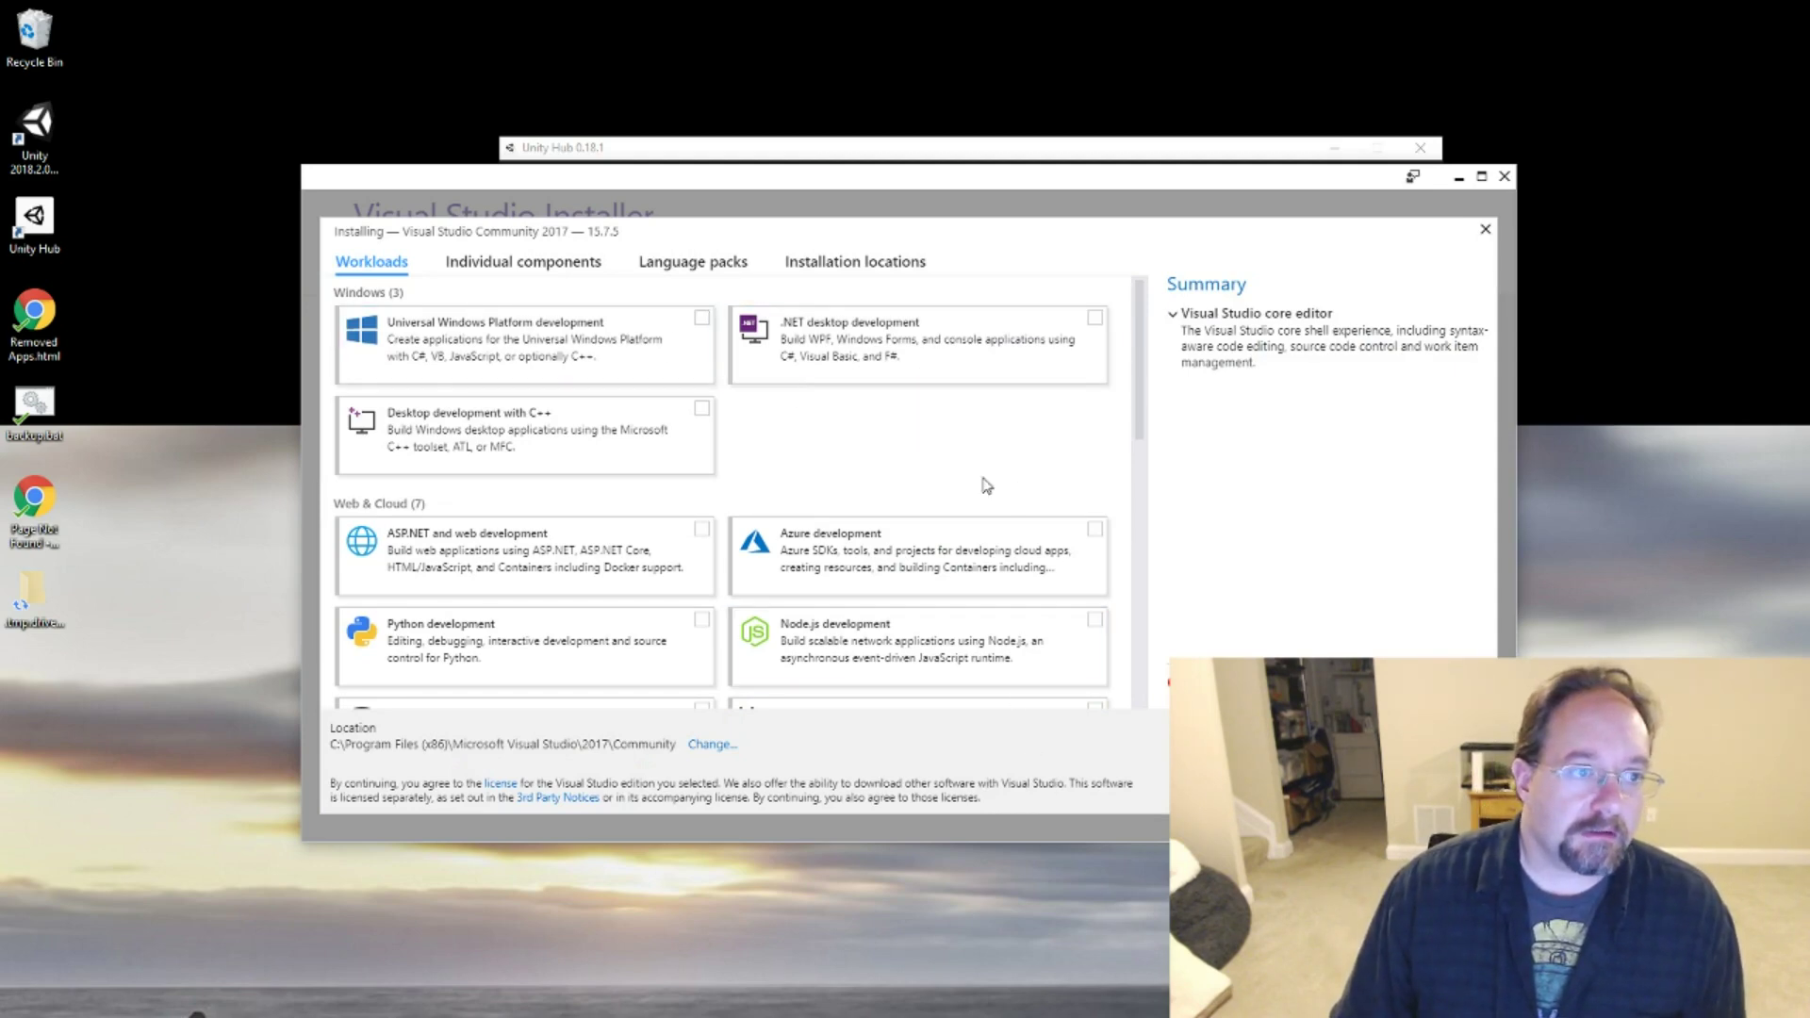
scroll(1004, 484, down, 10)
scroll(1006, 484, up, 10)
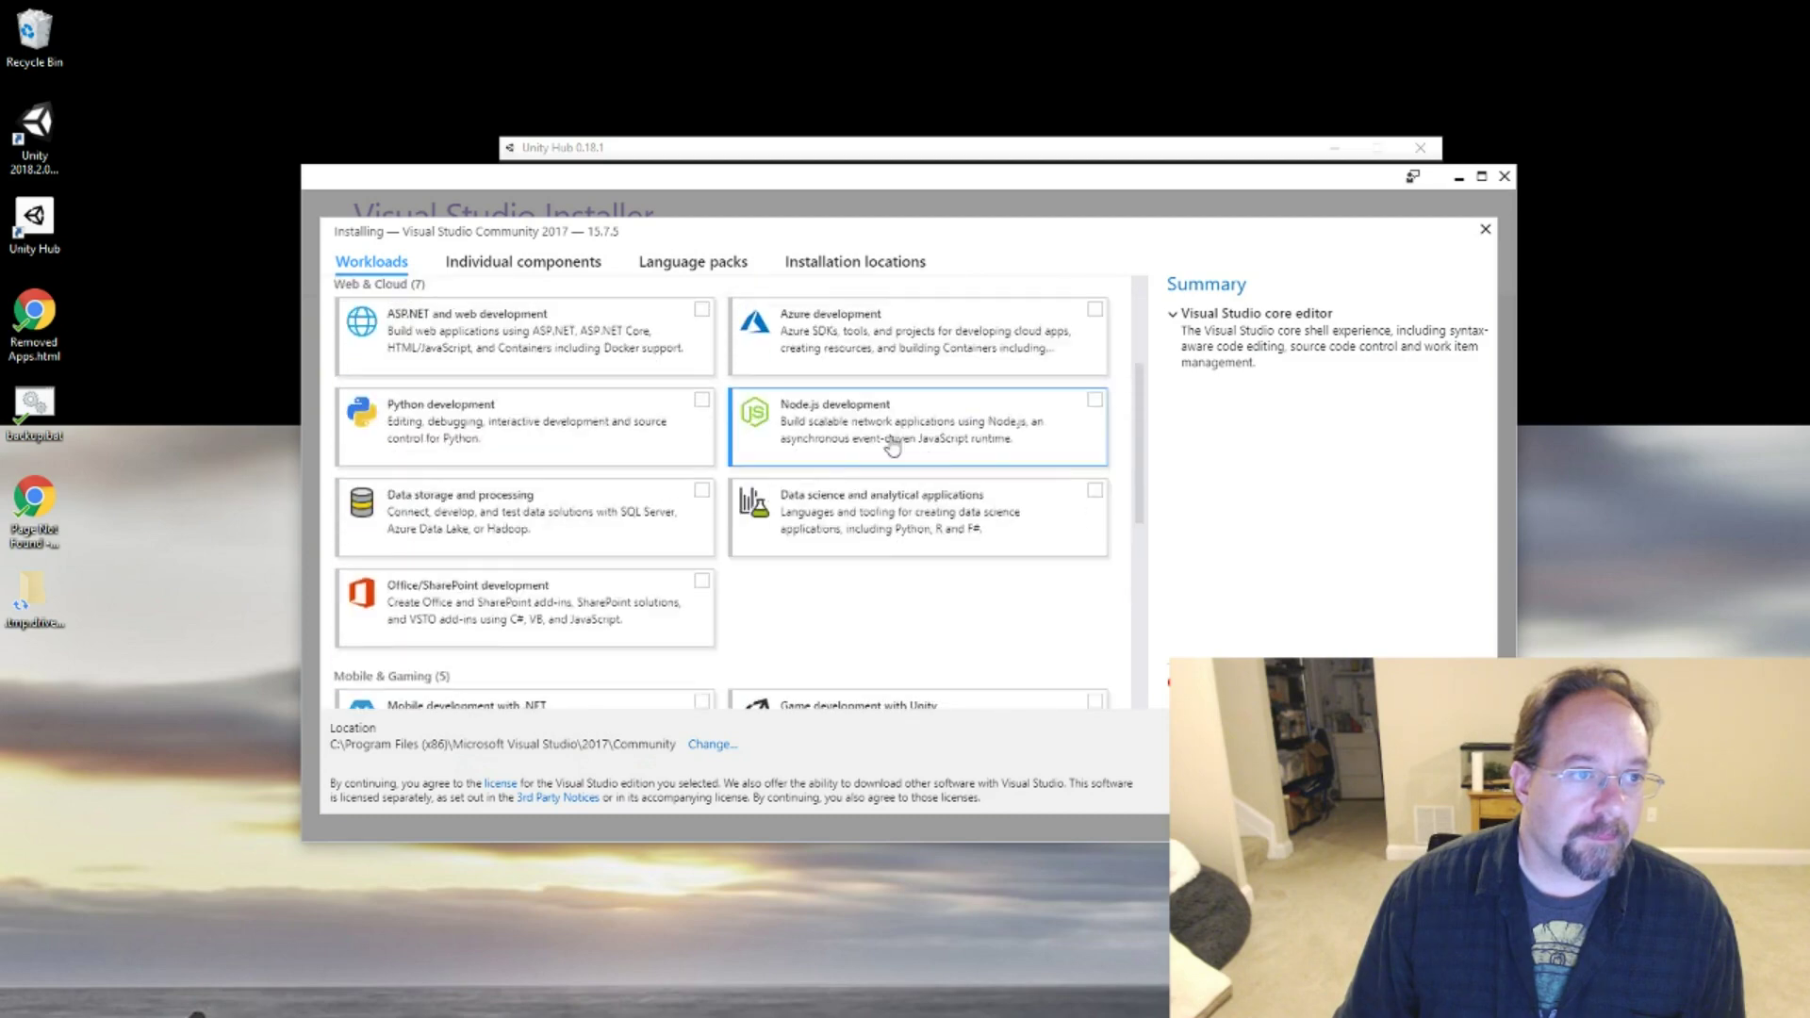
click(566, 272)
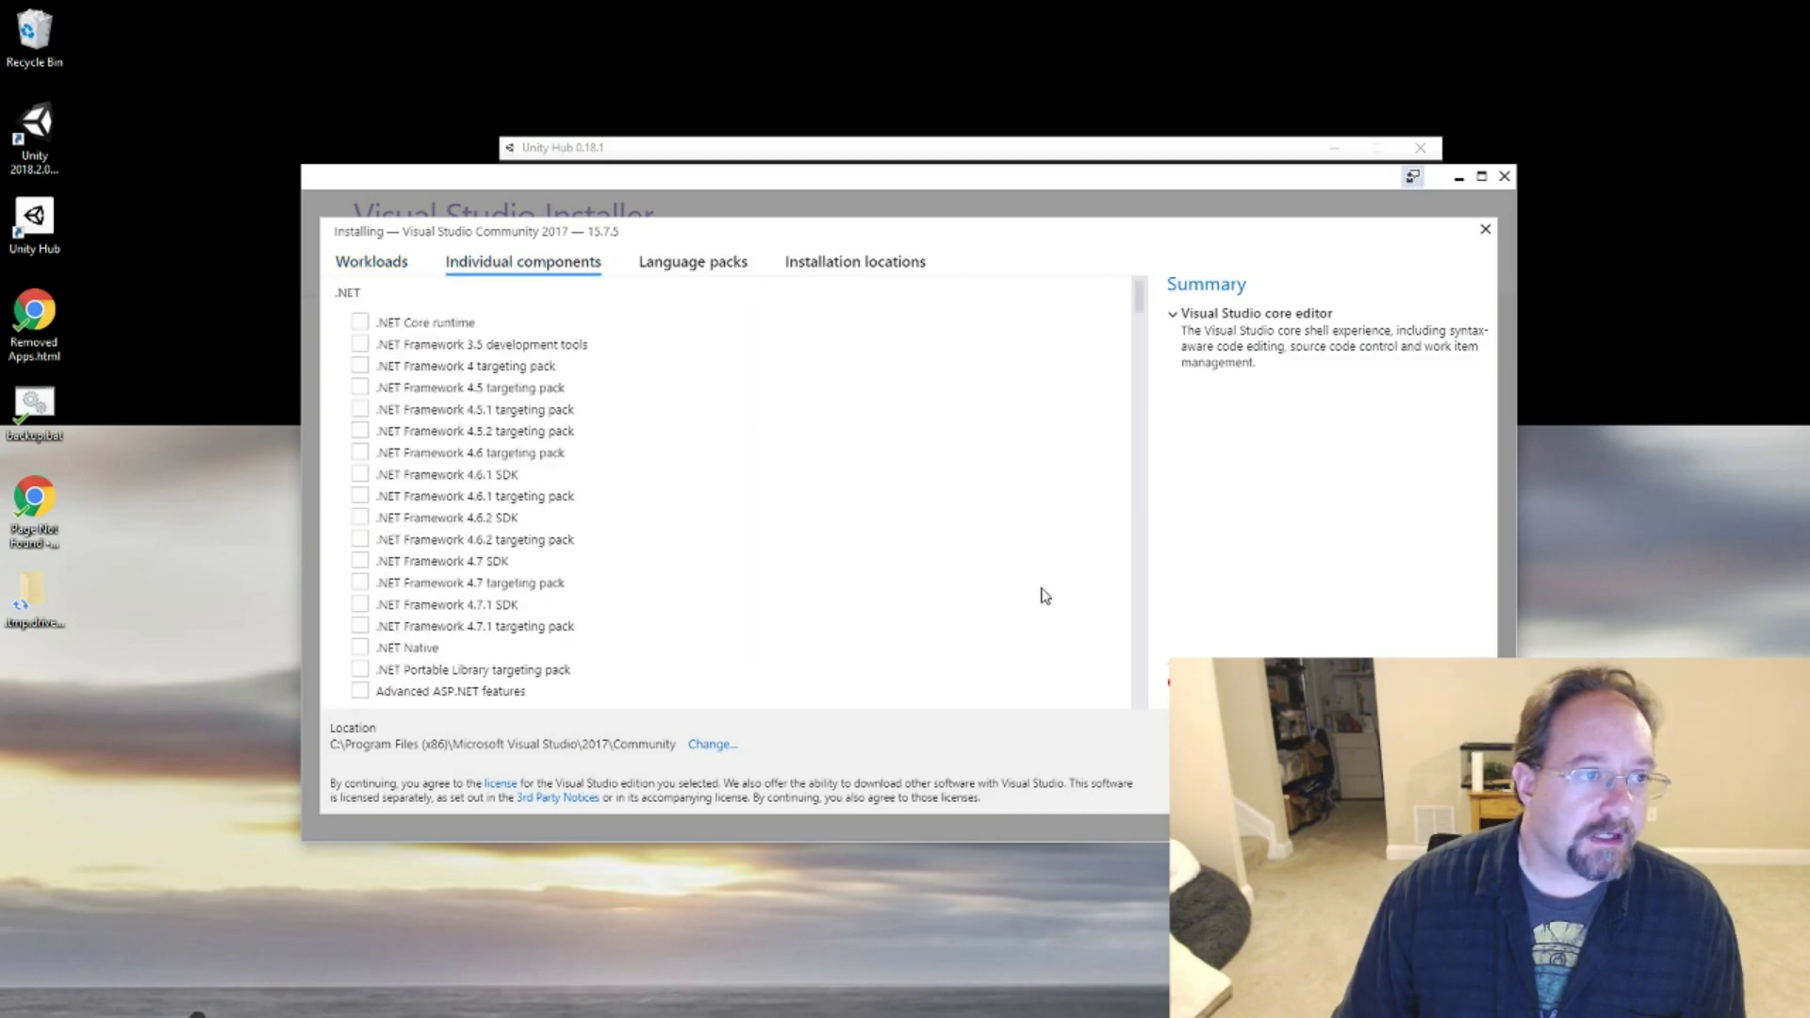
scroll(996, 526, down, 6)
scroll(997, 519, down, 5)
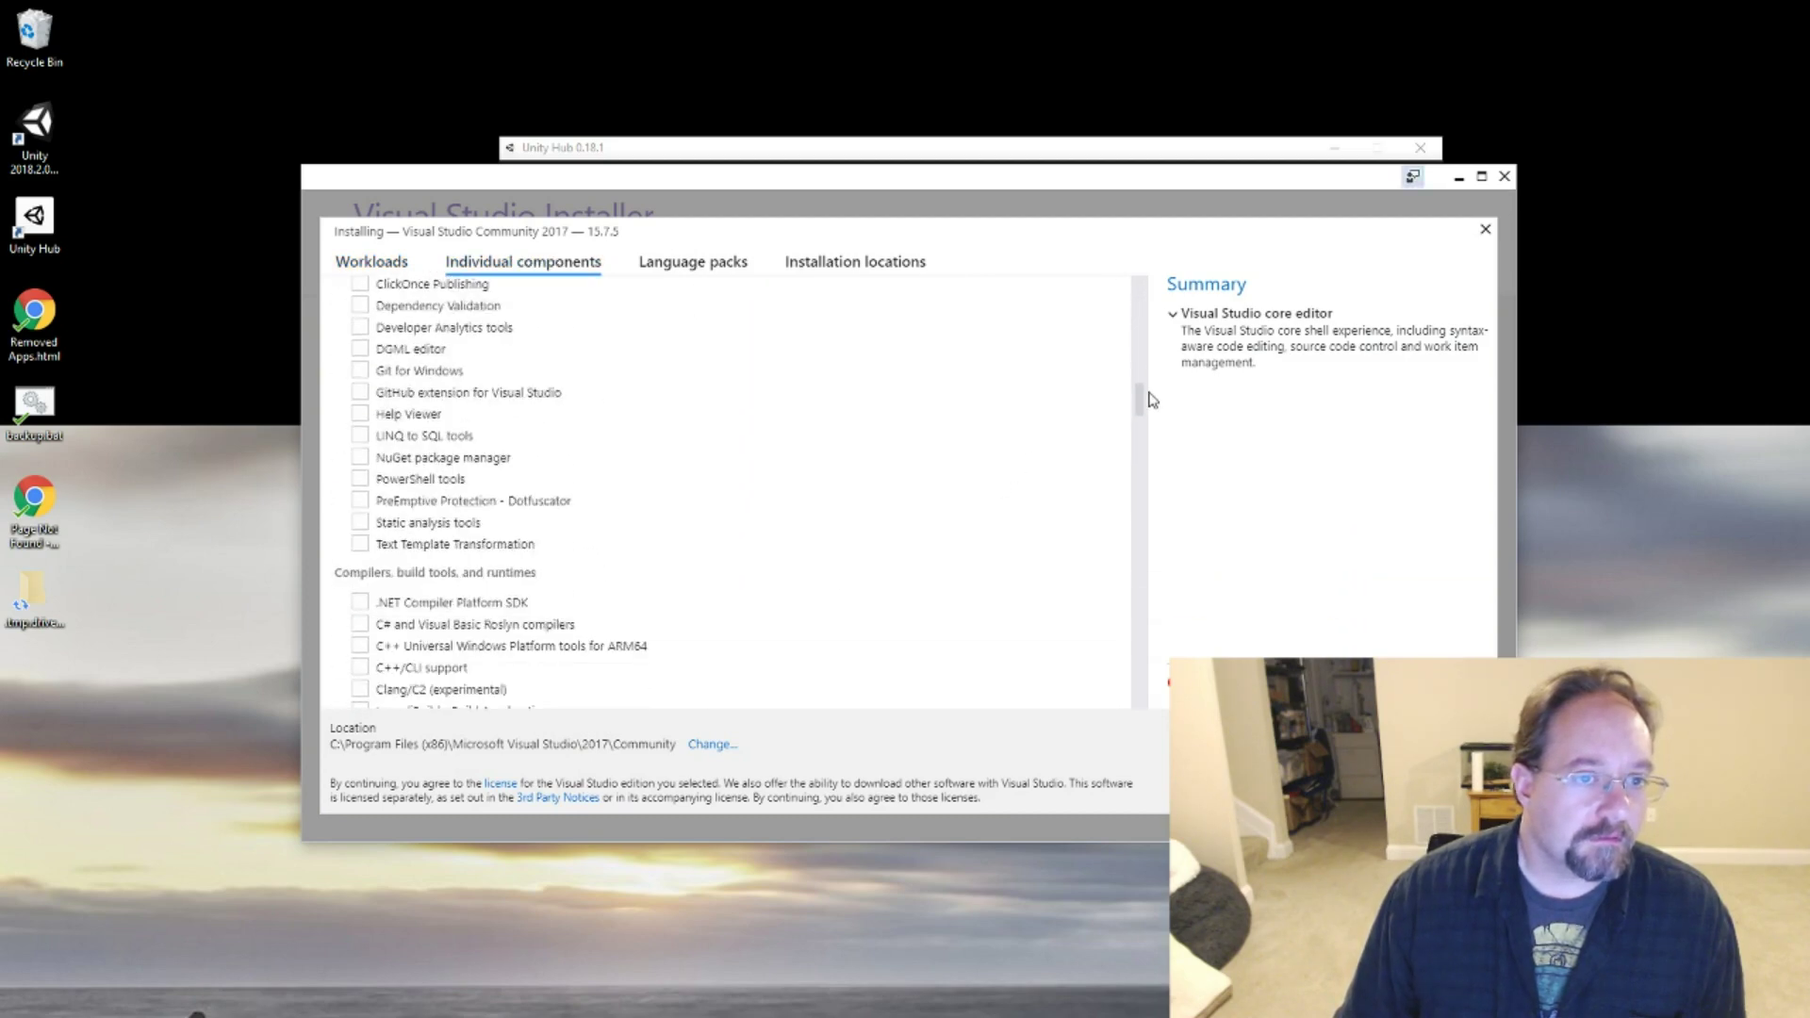
drag(1141, 399, 1141, 286)
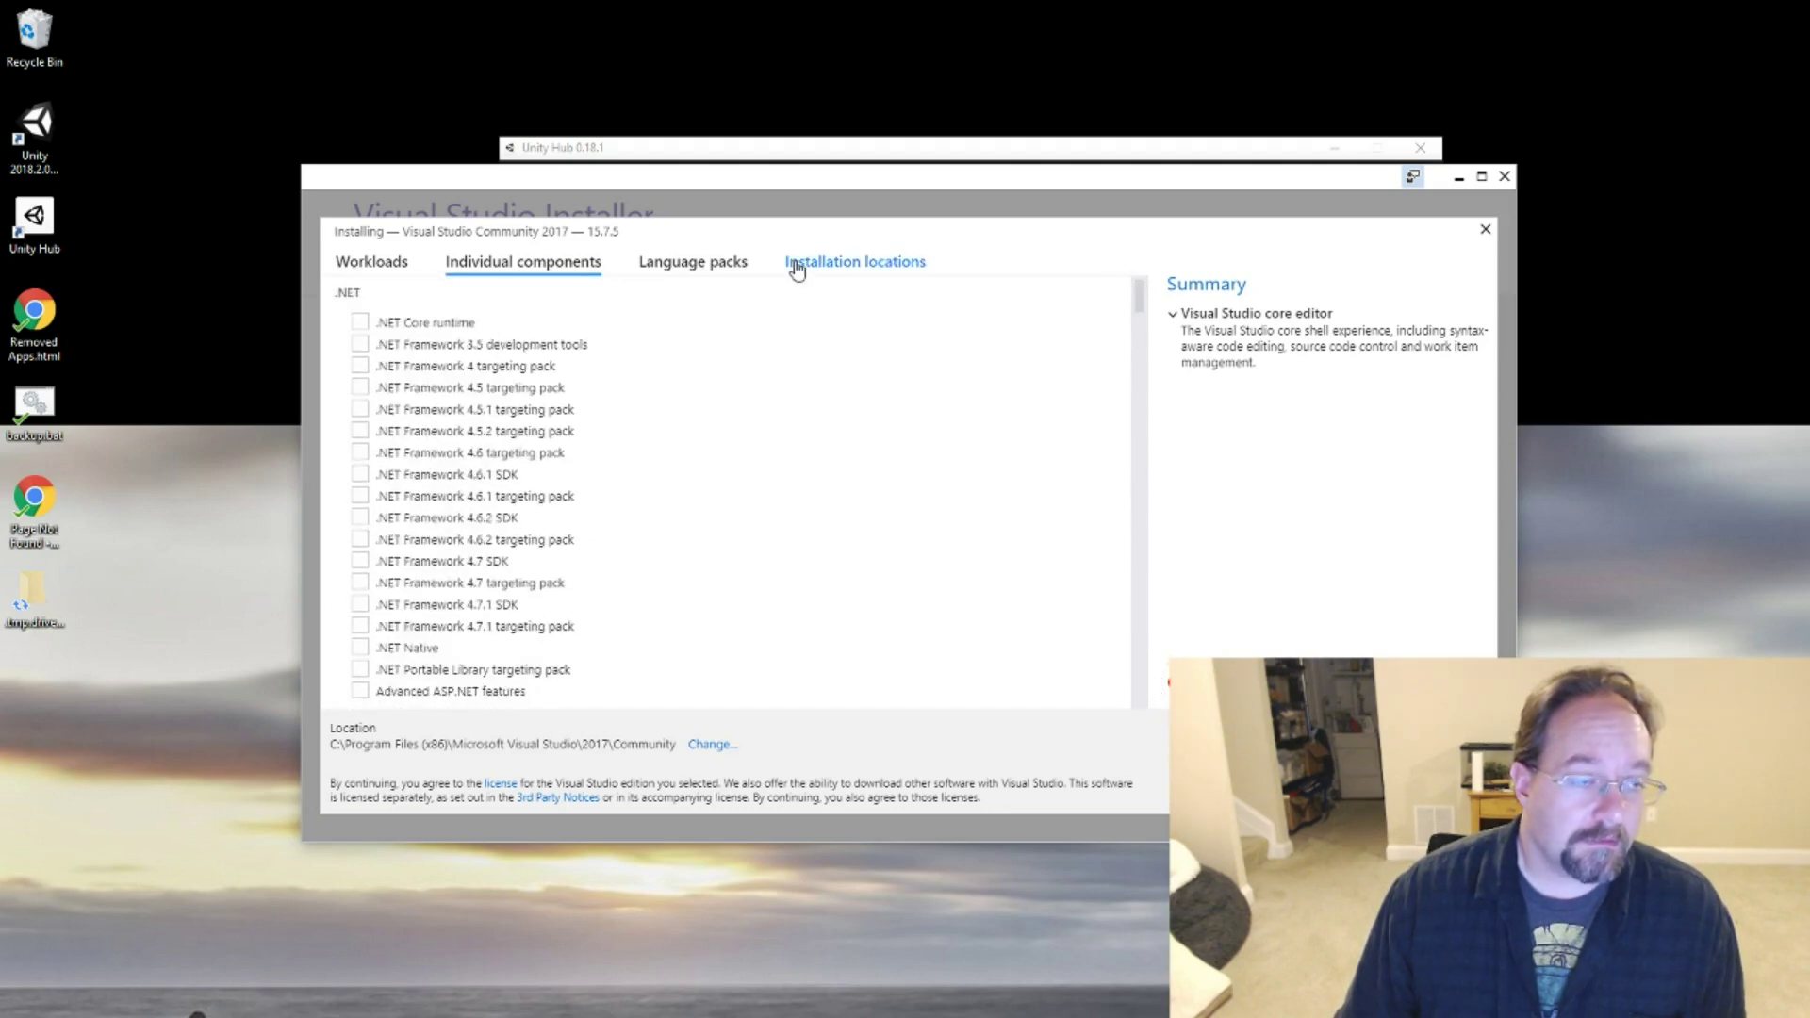
click(375, 261)
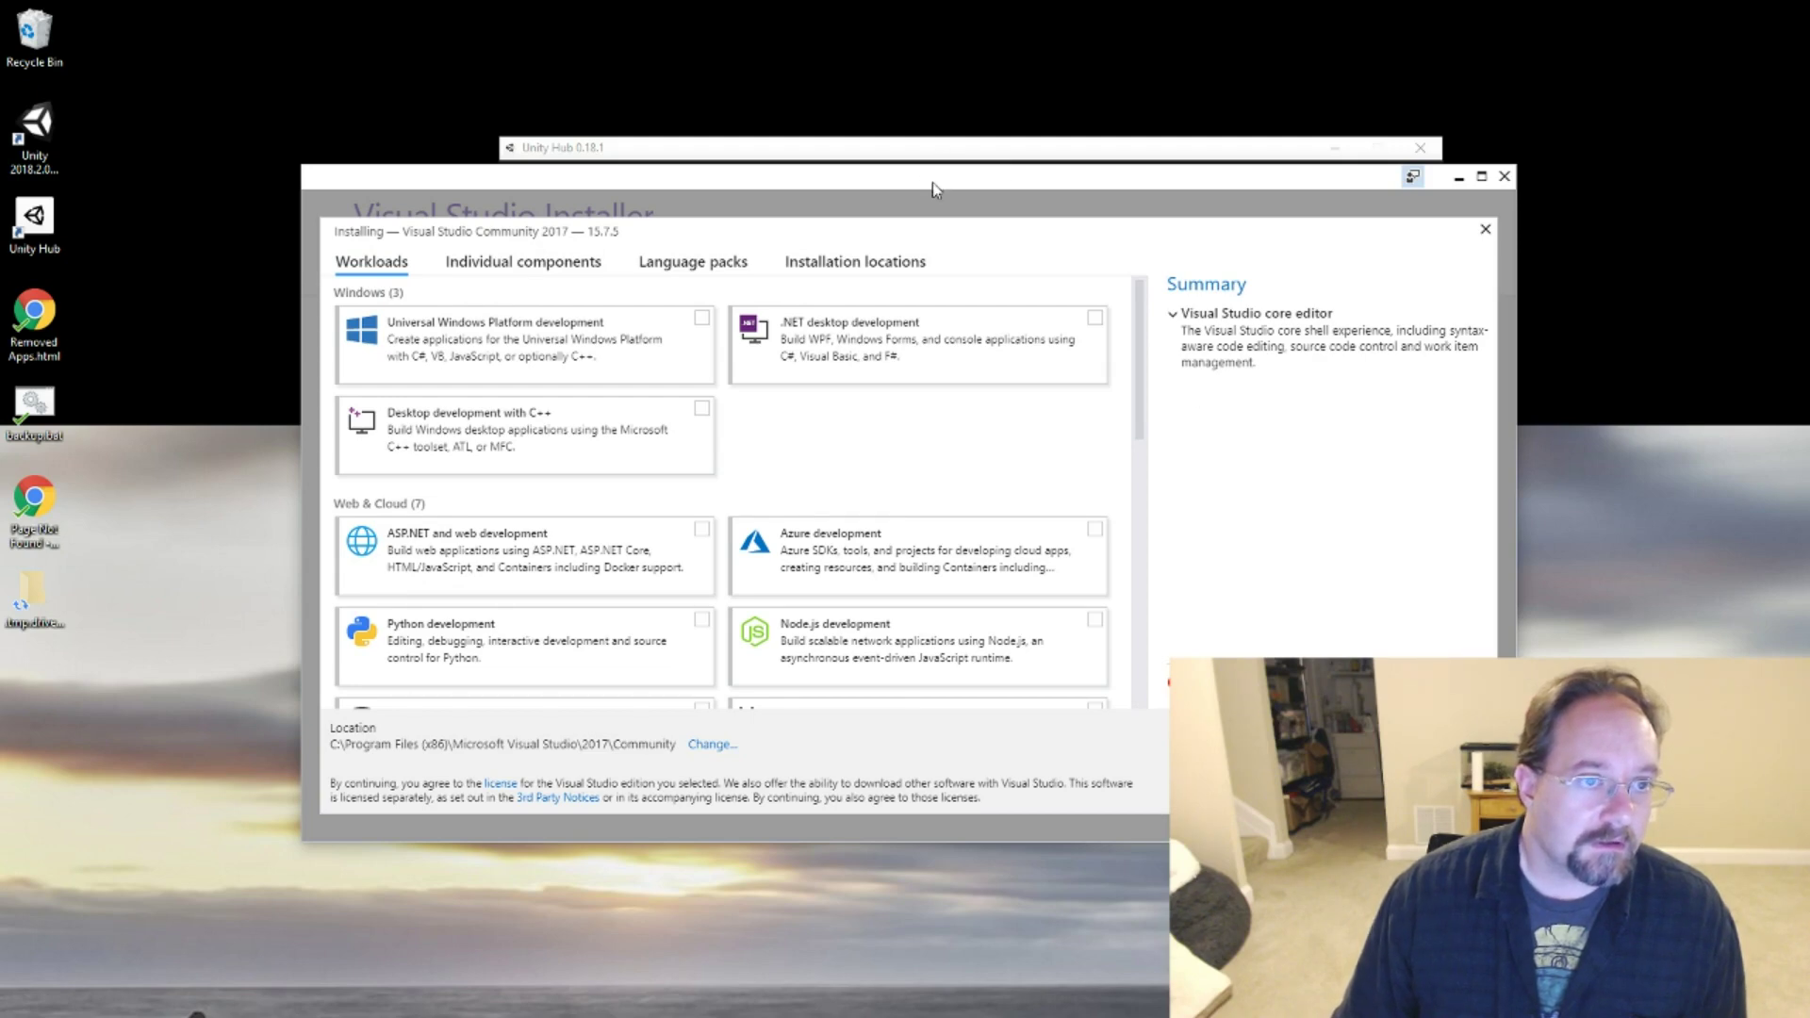
Cancel the Visual Studio Community 2017 installation options, and close the Visual Studio Installer and the Videos folder window.
drag(931, 183, 986, 247)
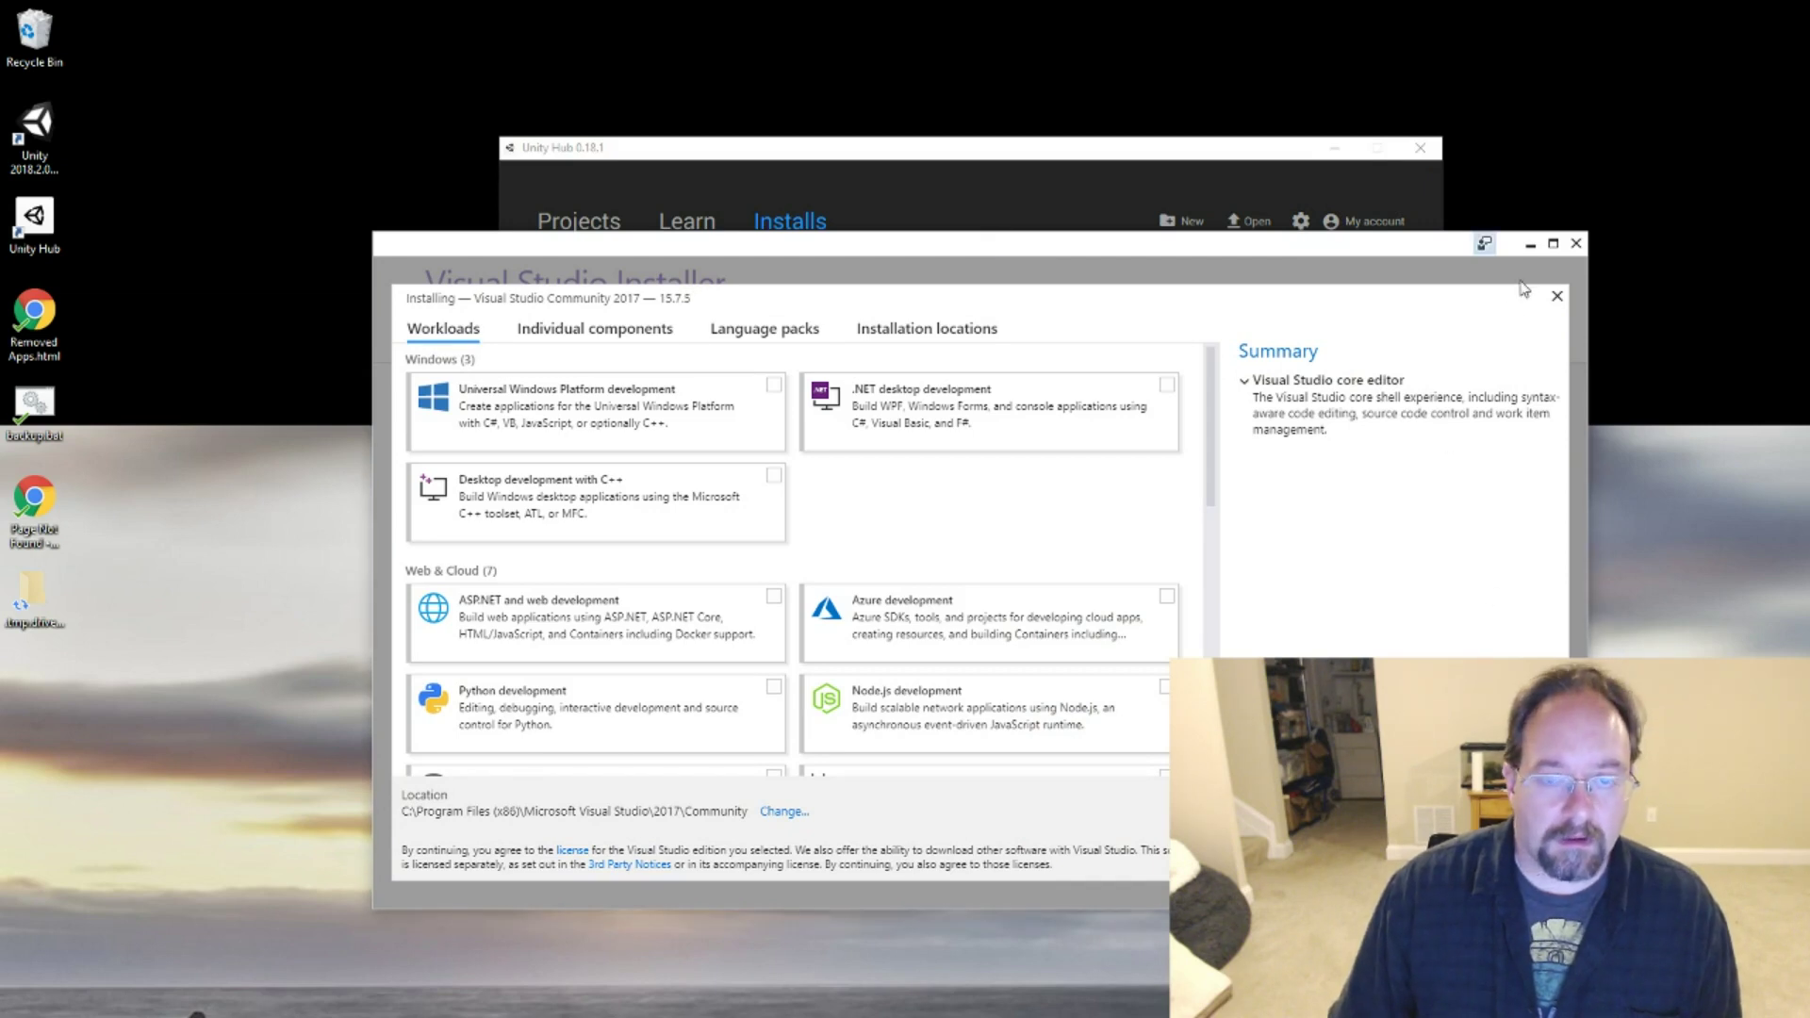
click(1555, 298)
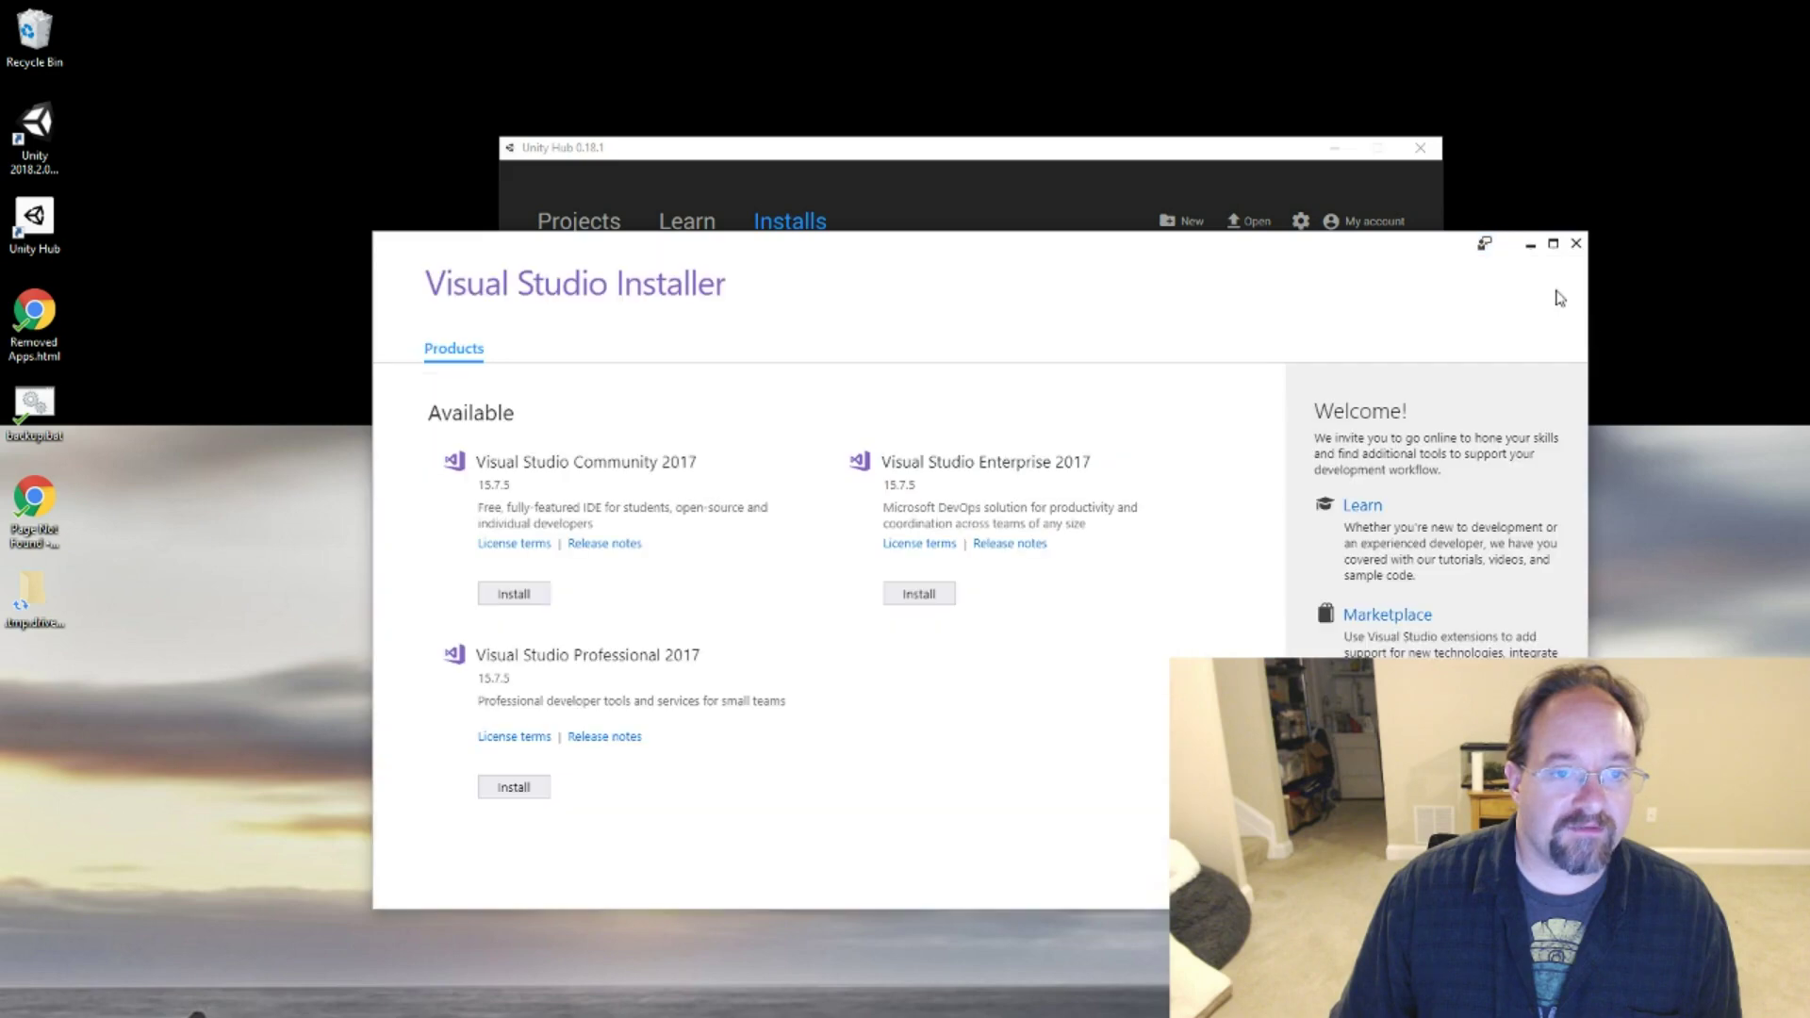
click(1575, 244)
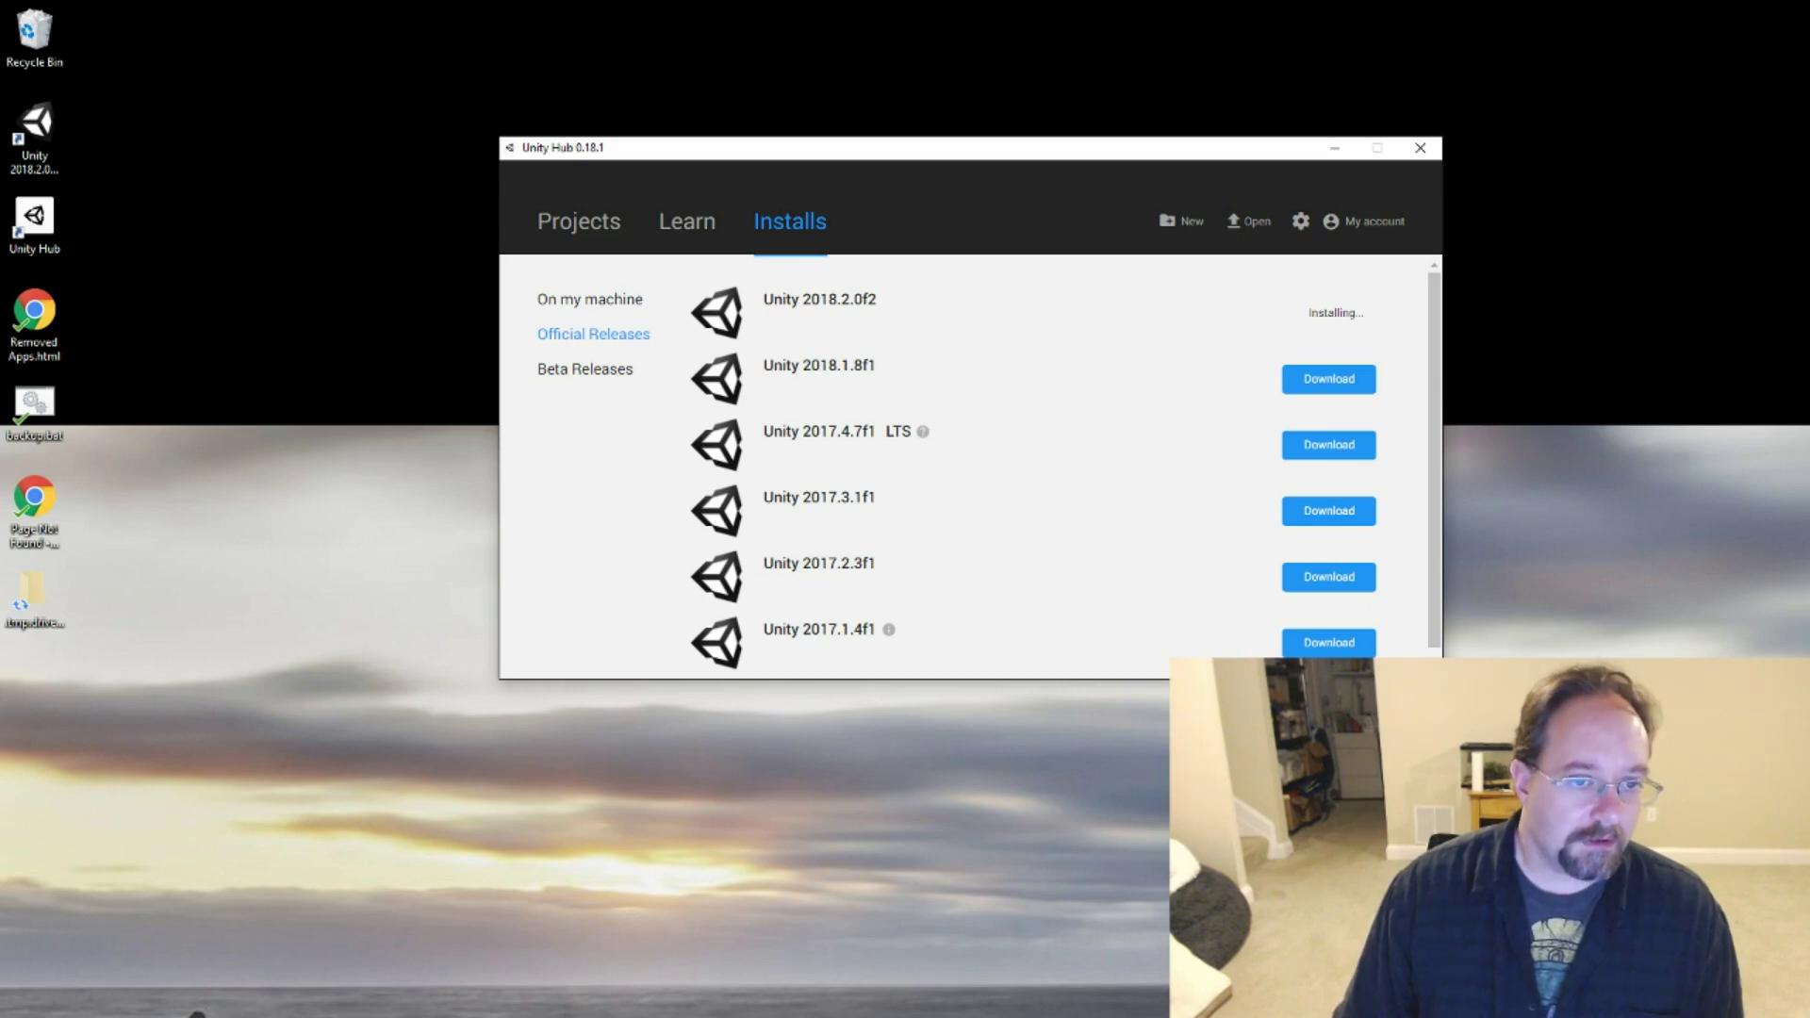
key(alt+Tab)
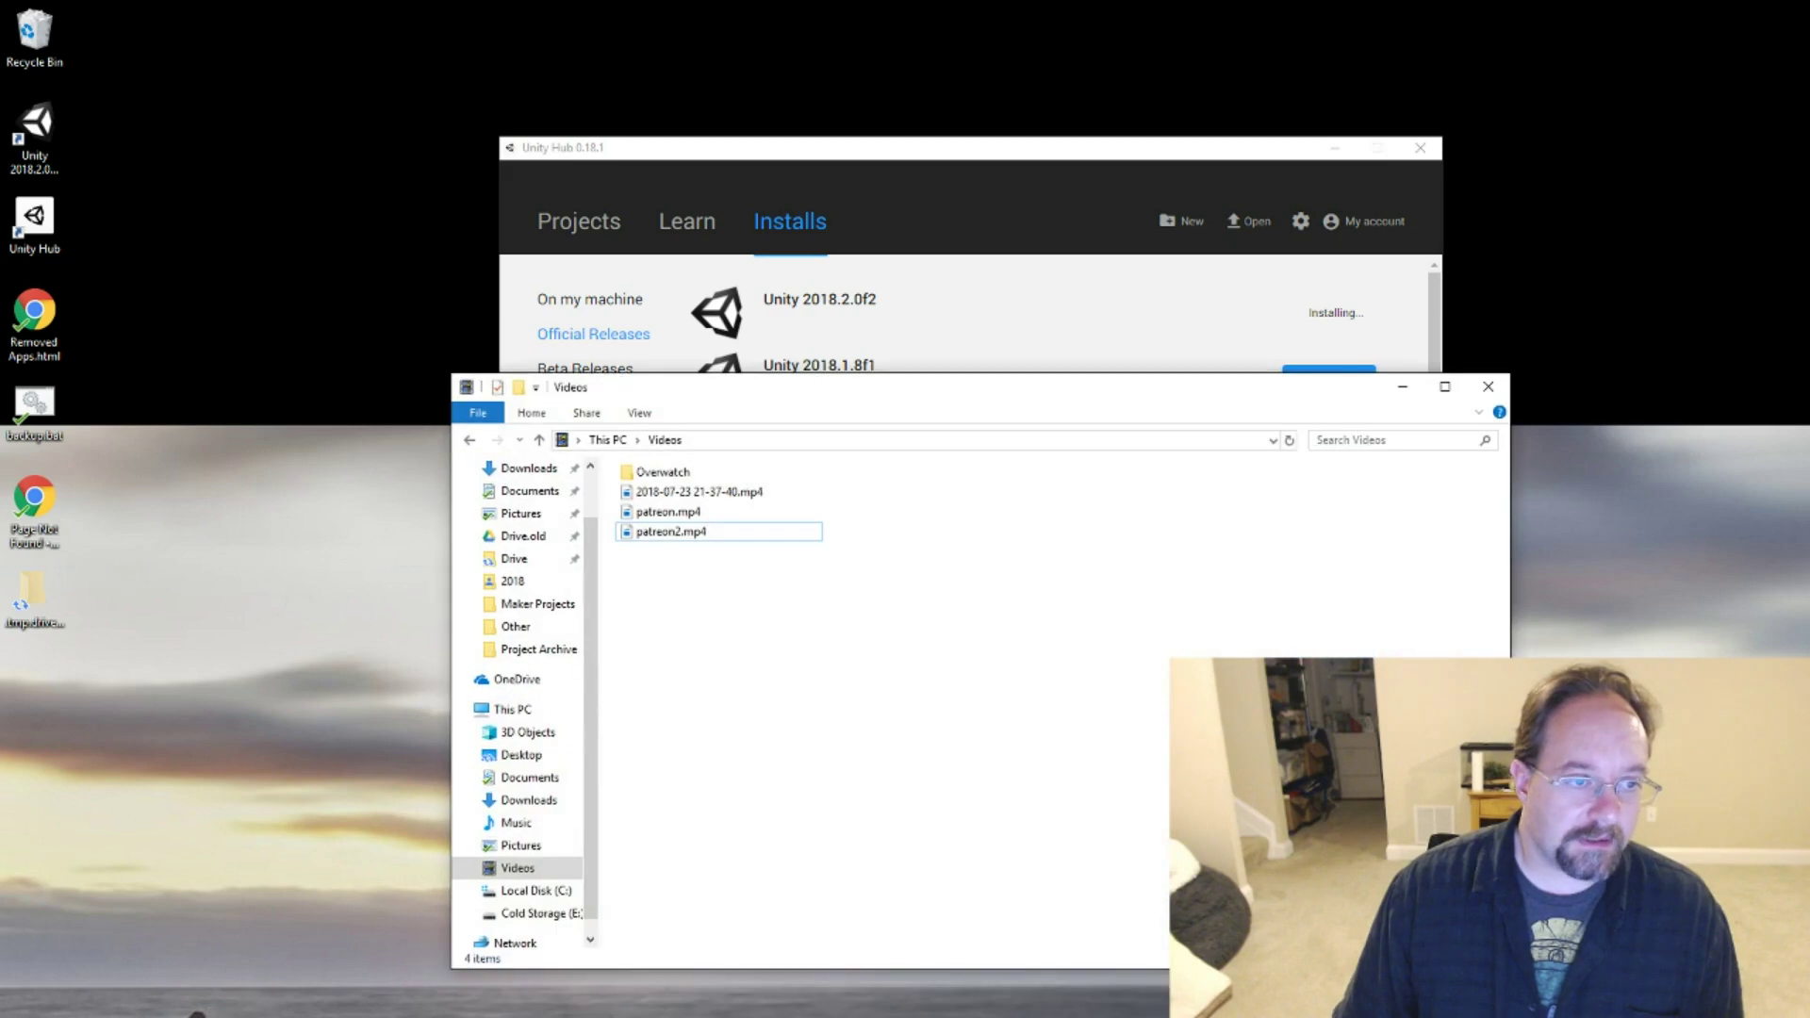
click(1485, 388)
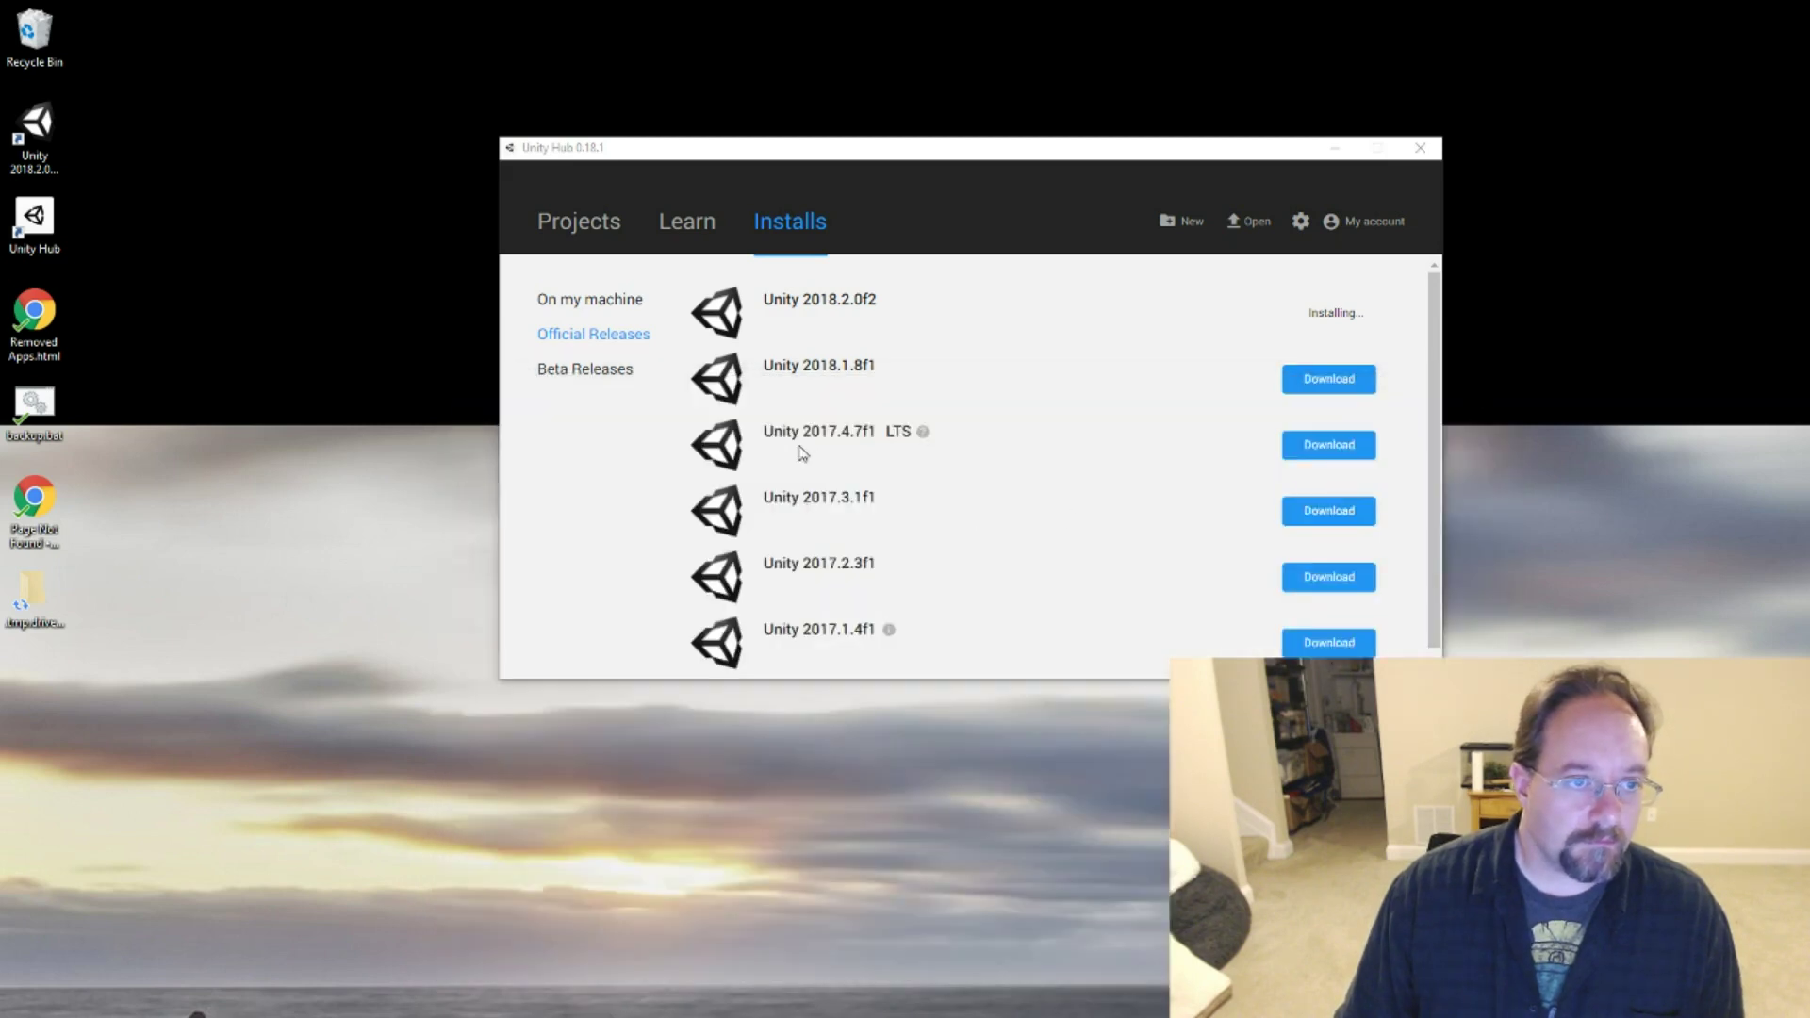
Open a Command Prompt over Unity Hub, run python to check the installed version, and leave the interpreter with exit().
click(331, 722)
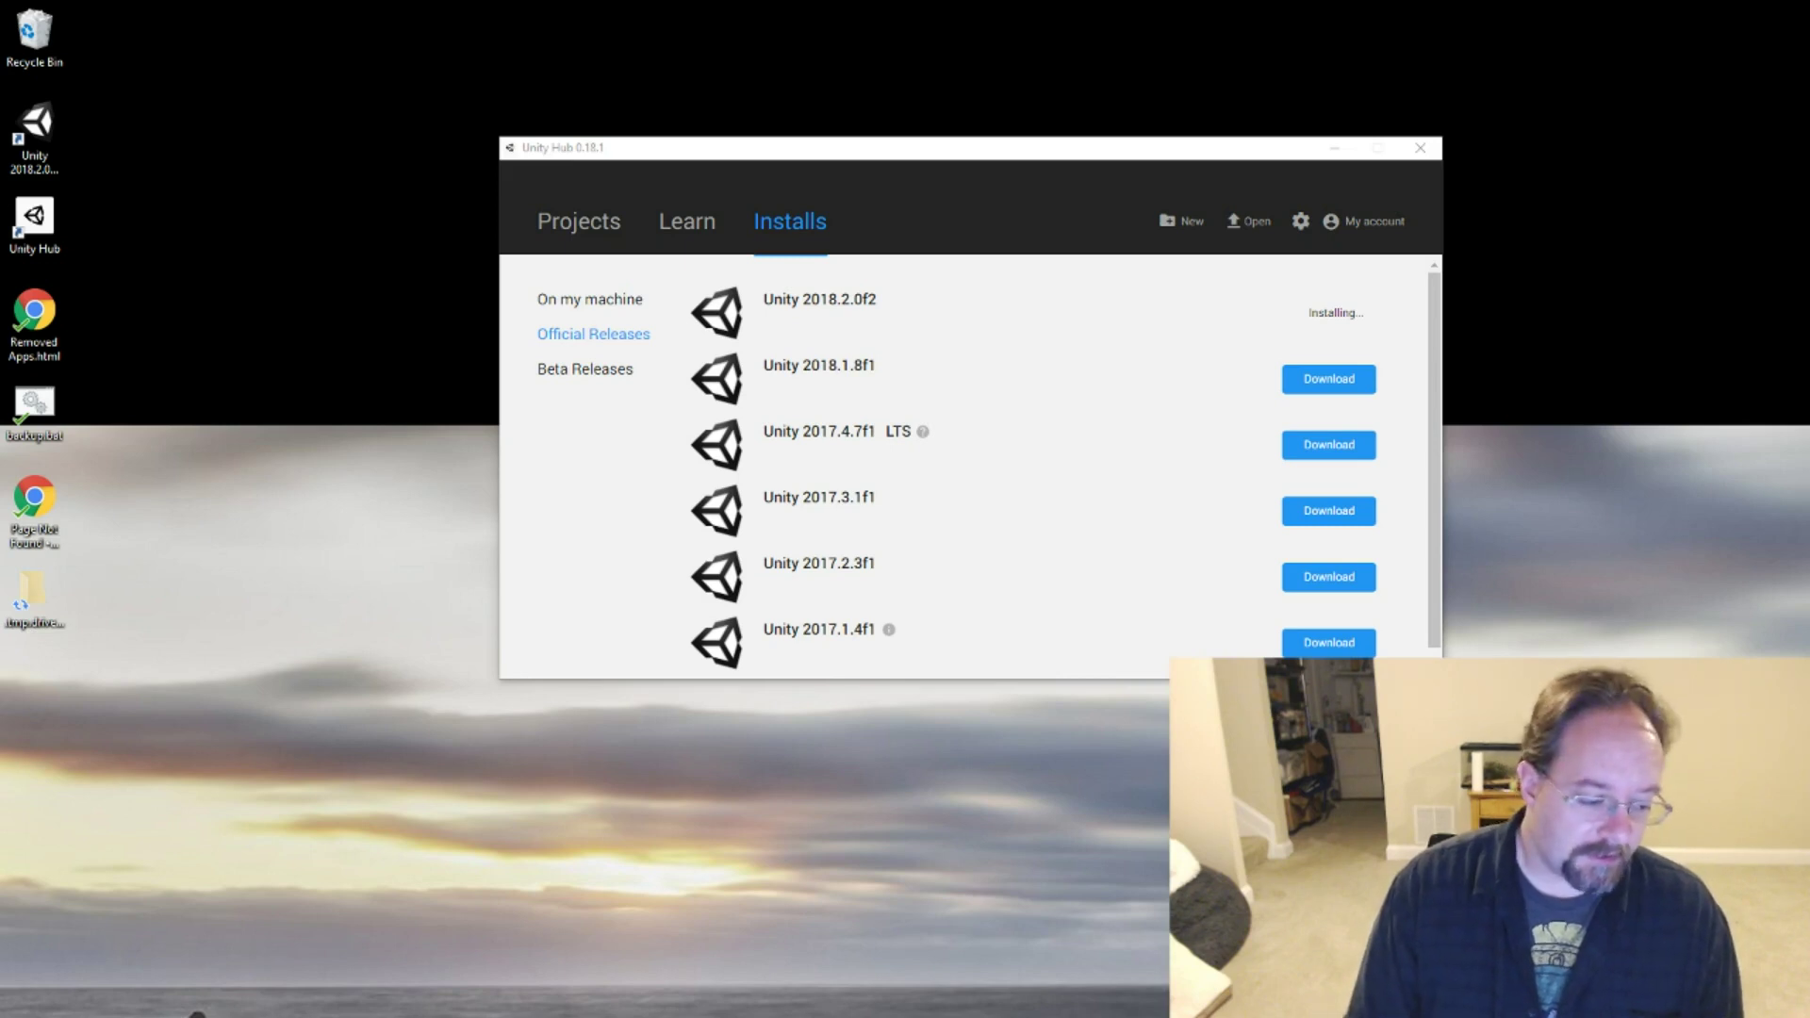
key(Return)
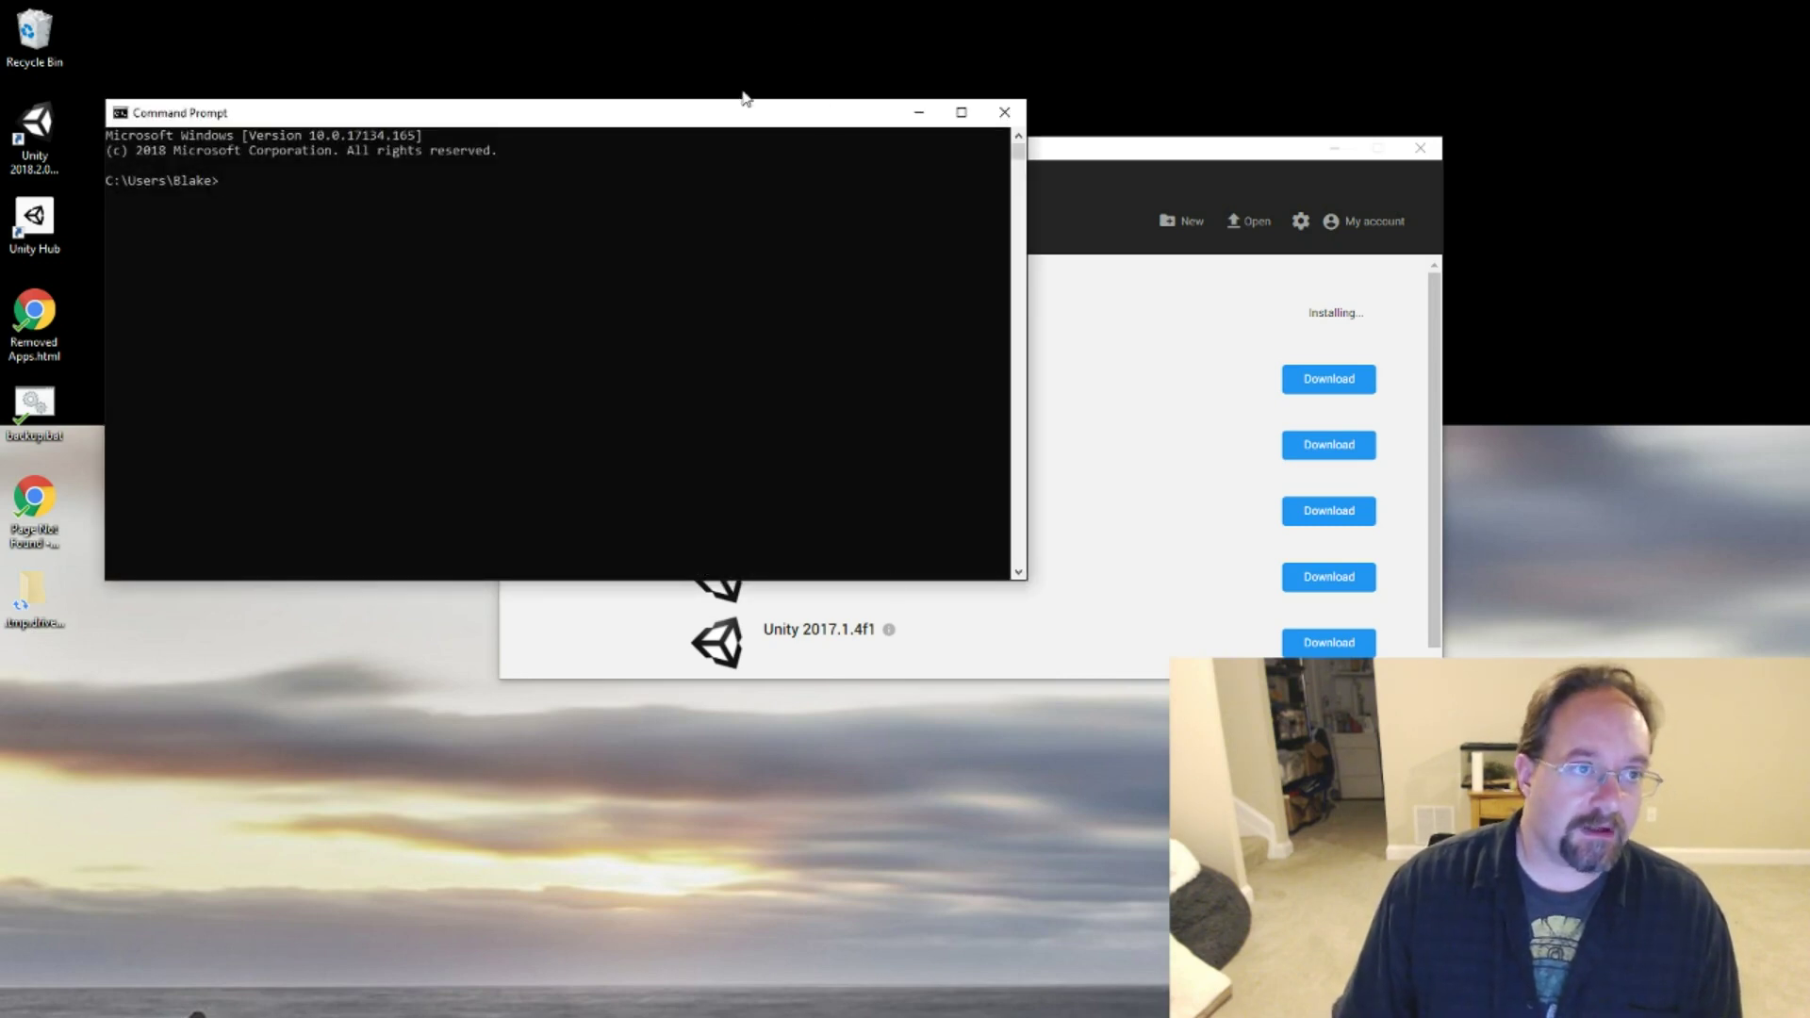
drag(722, 118, 1425, 173)
click(1349, 356)
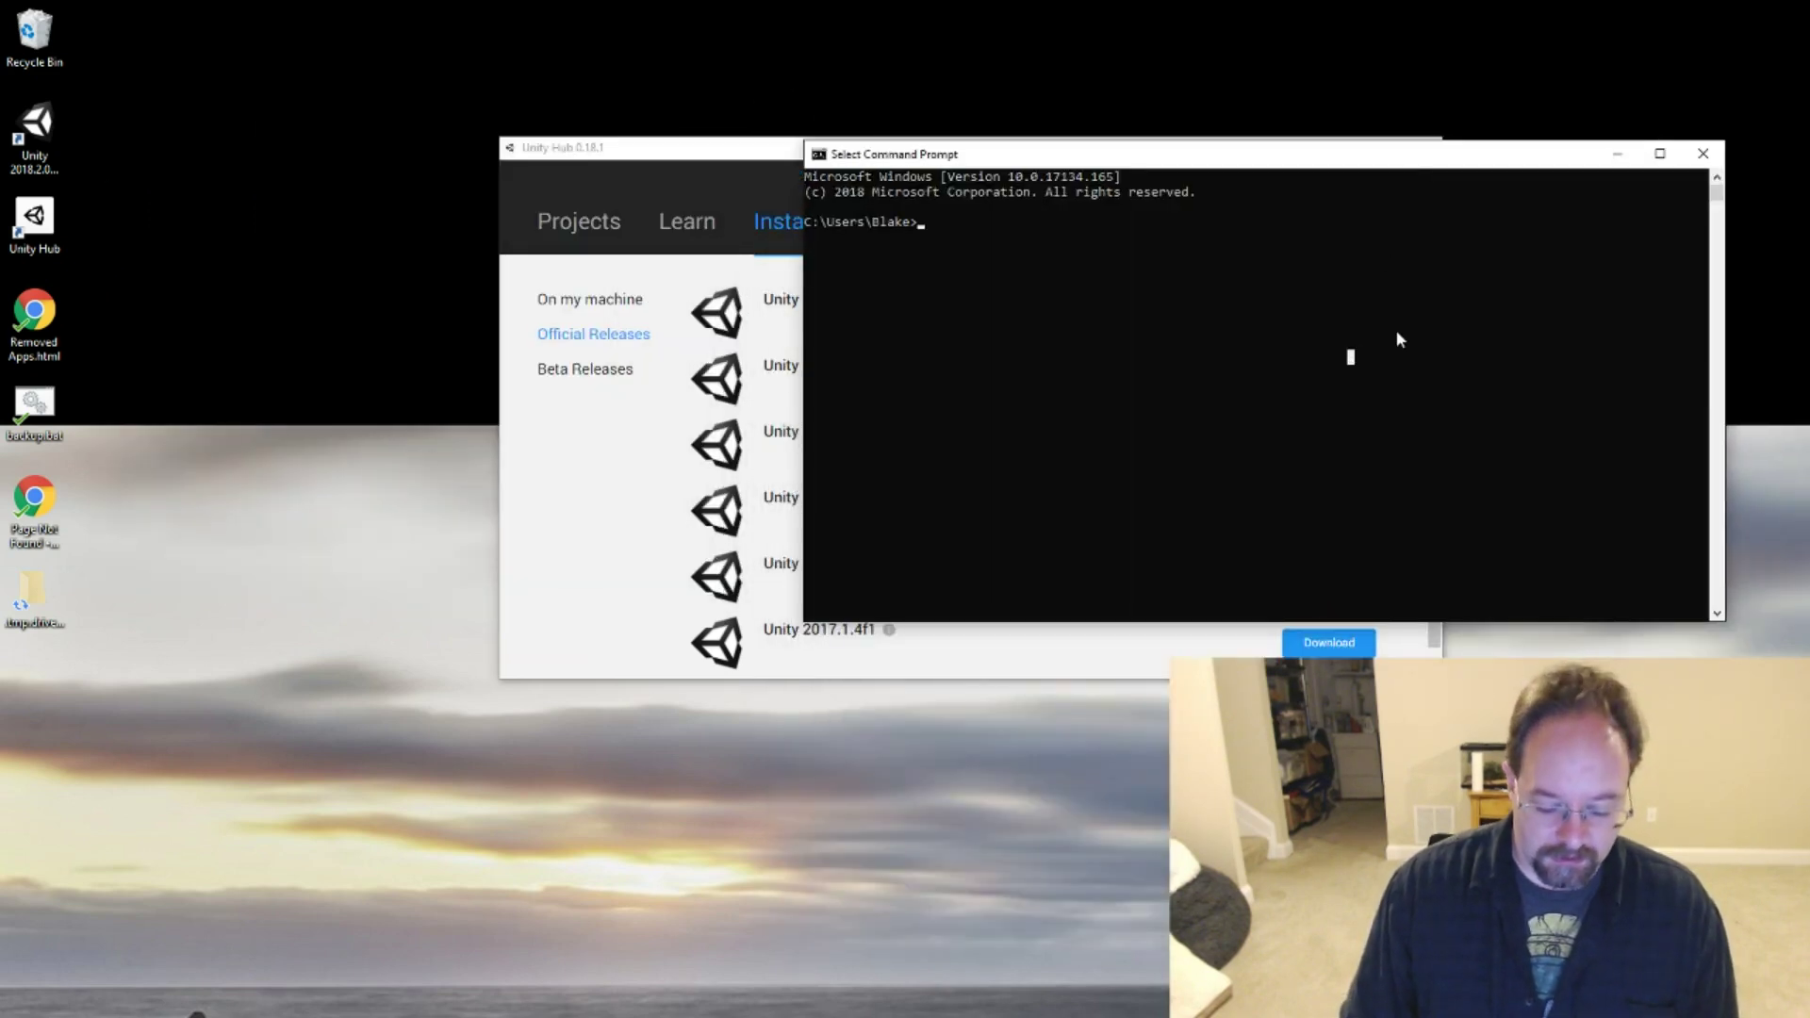
text(python)
key(Return)
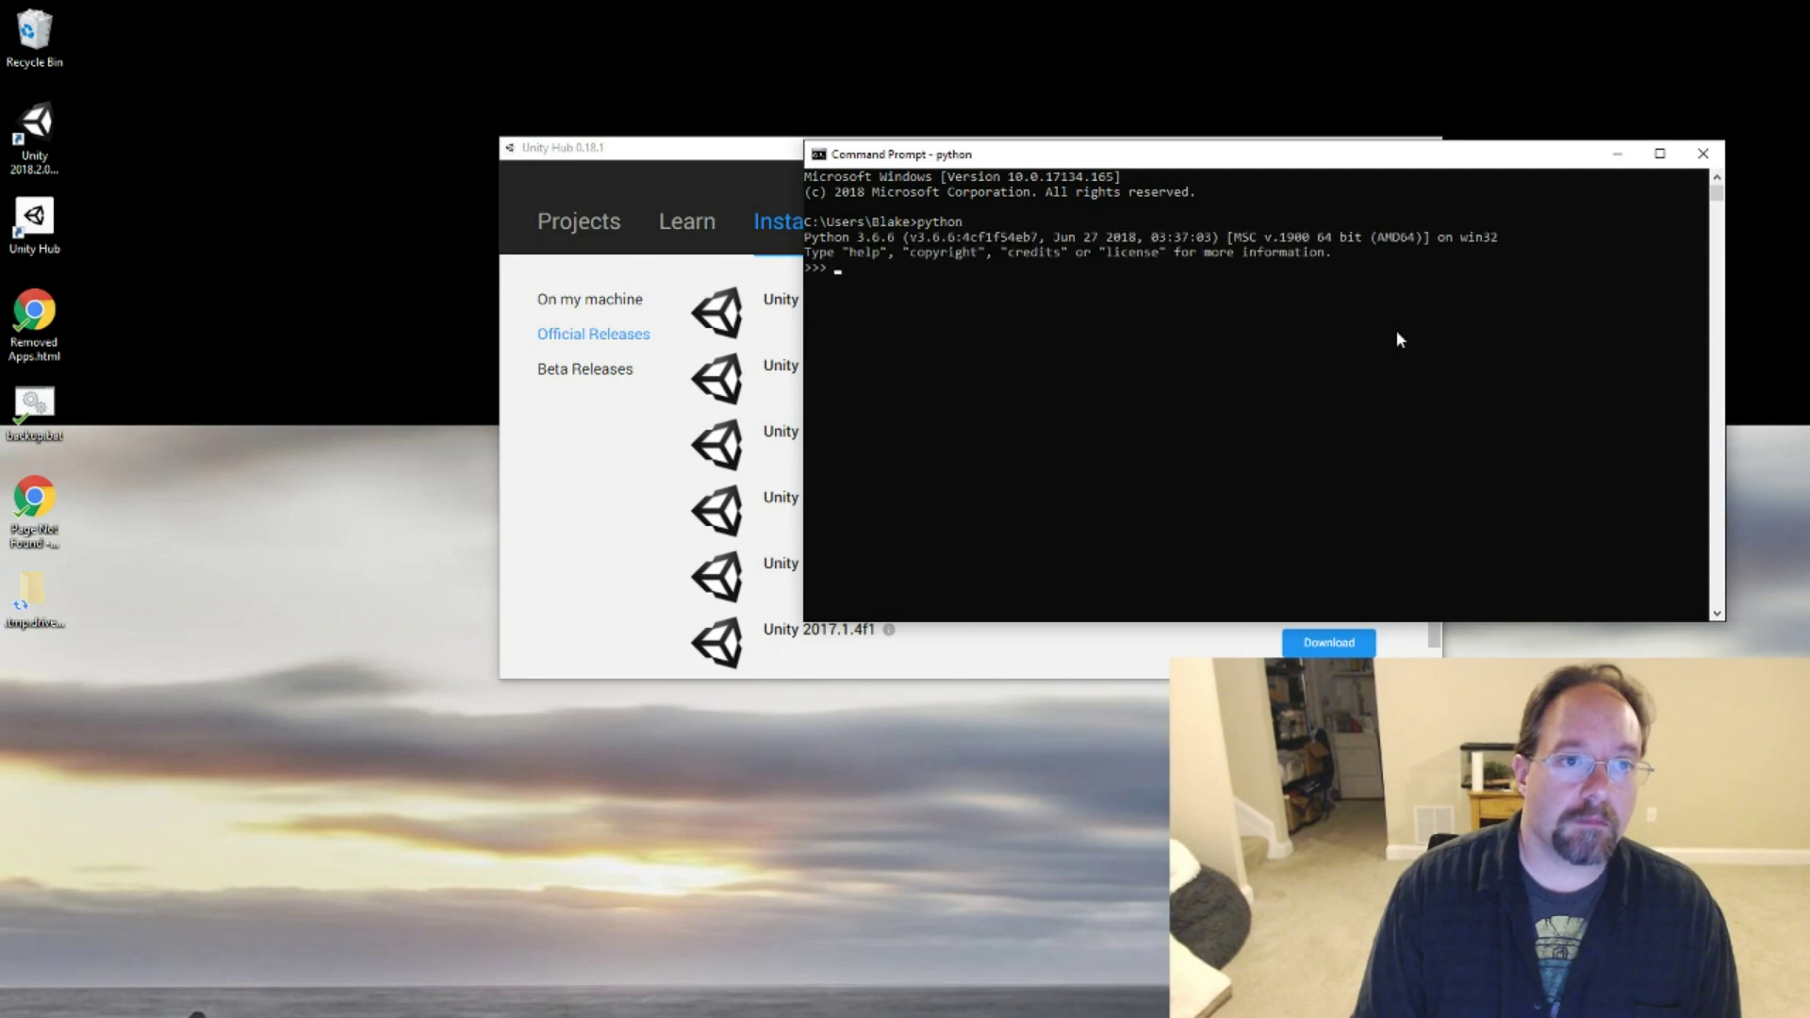
text(exit())
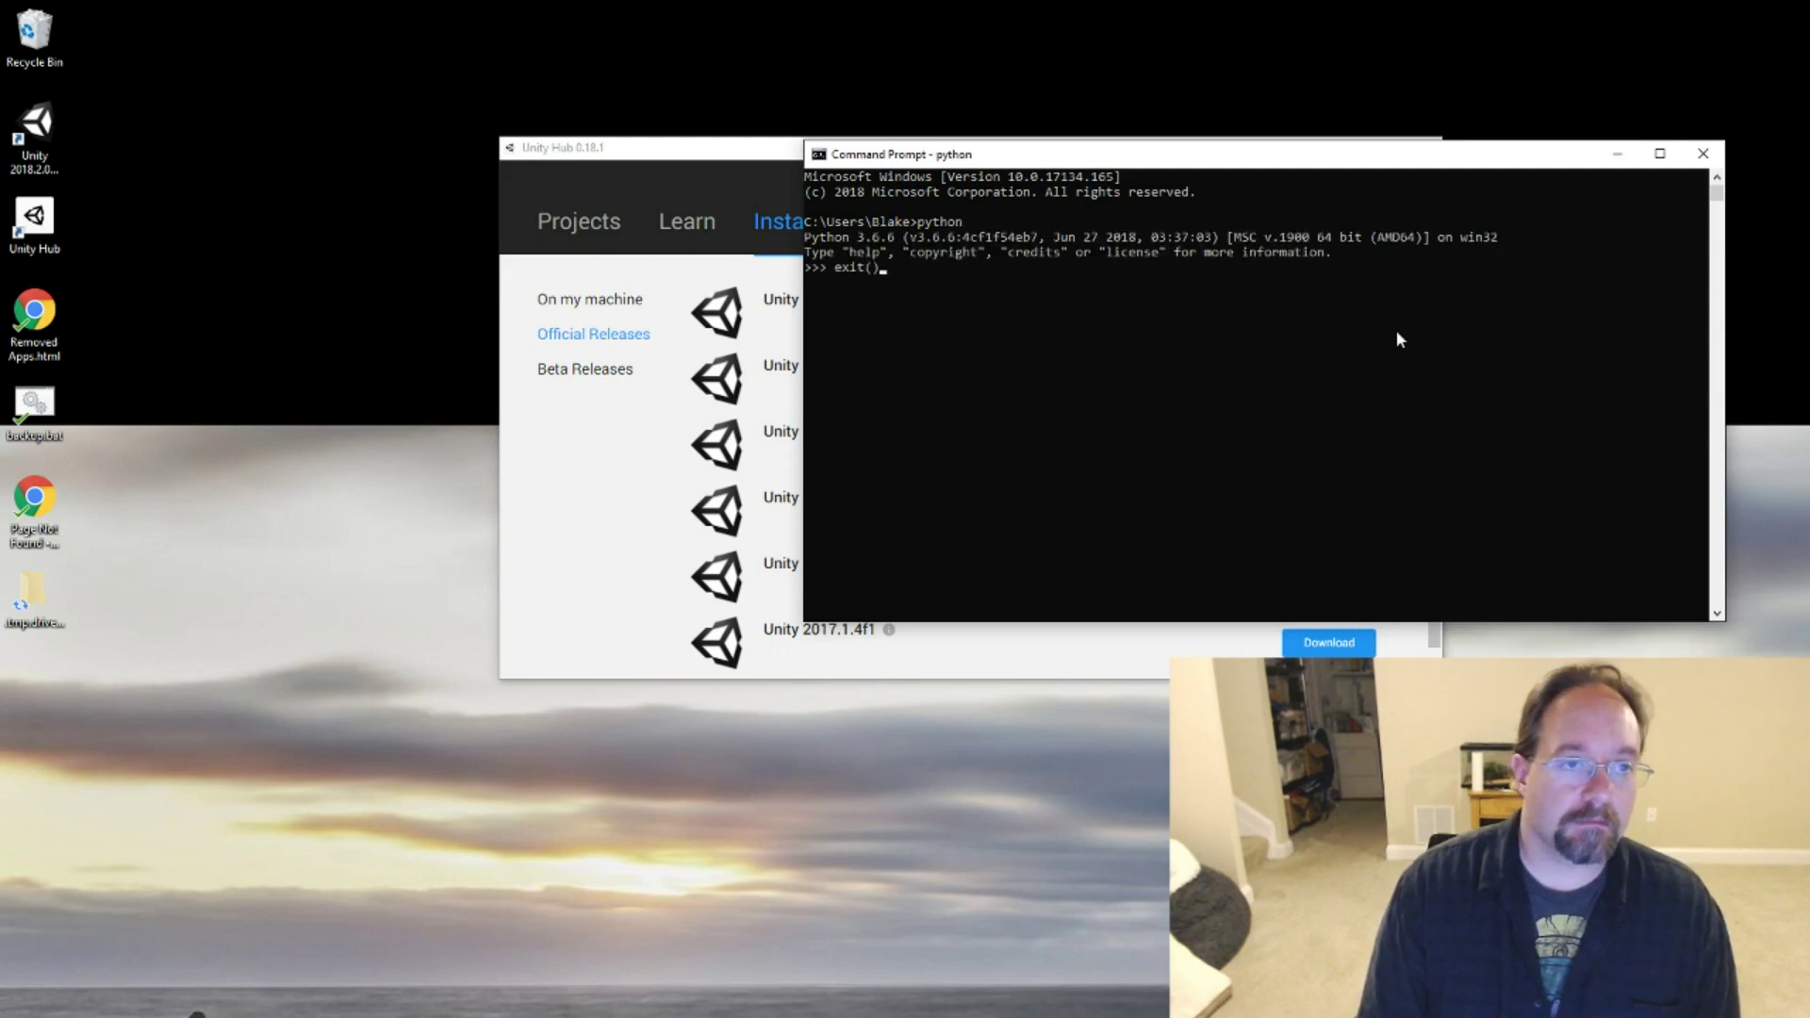
key(Return)
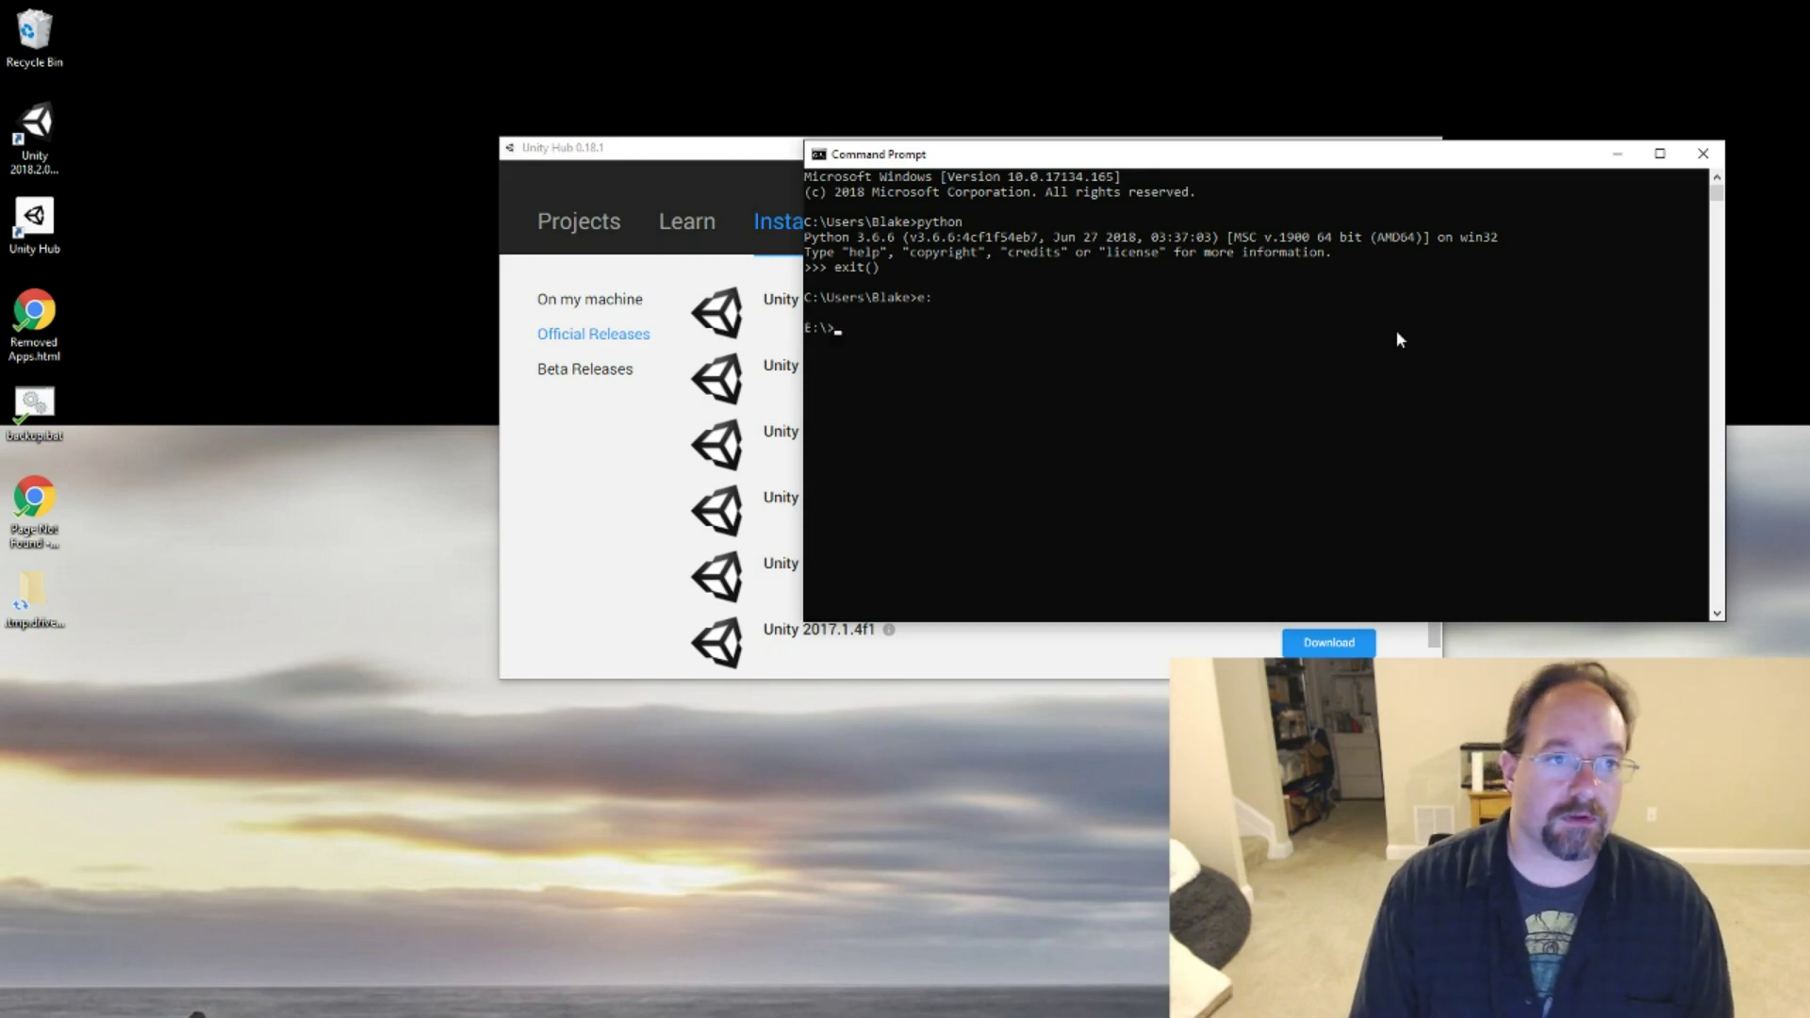
List the contents of the E: drive in the Command Prompt and change into the ML Agents Test\python folder.
text(dir)
key(Return)
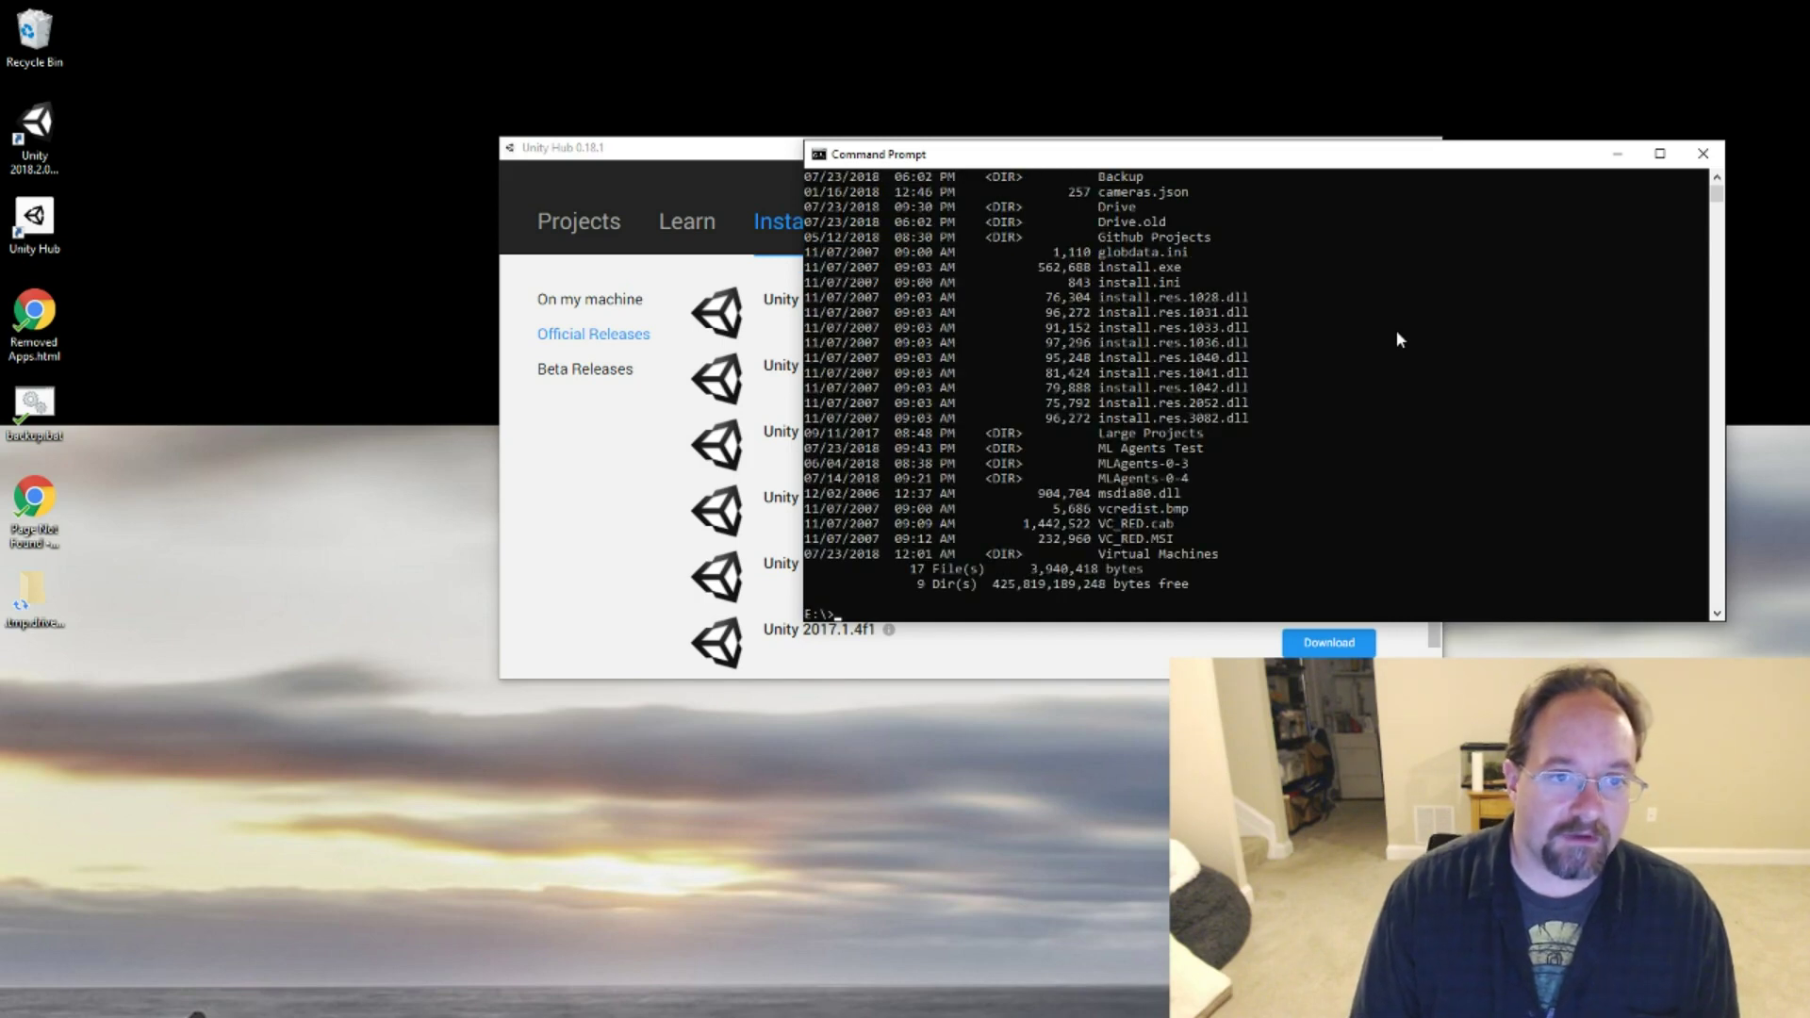
text(cd m)
key(Tab)
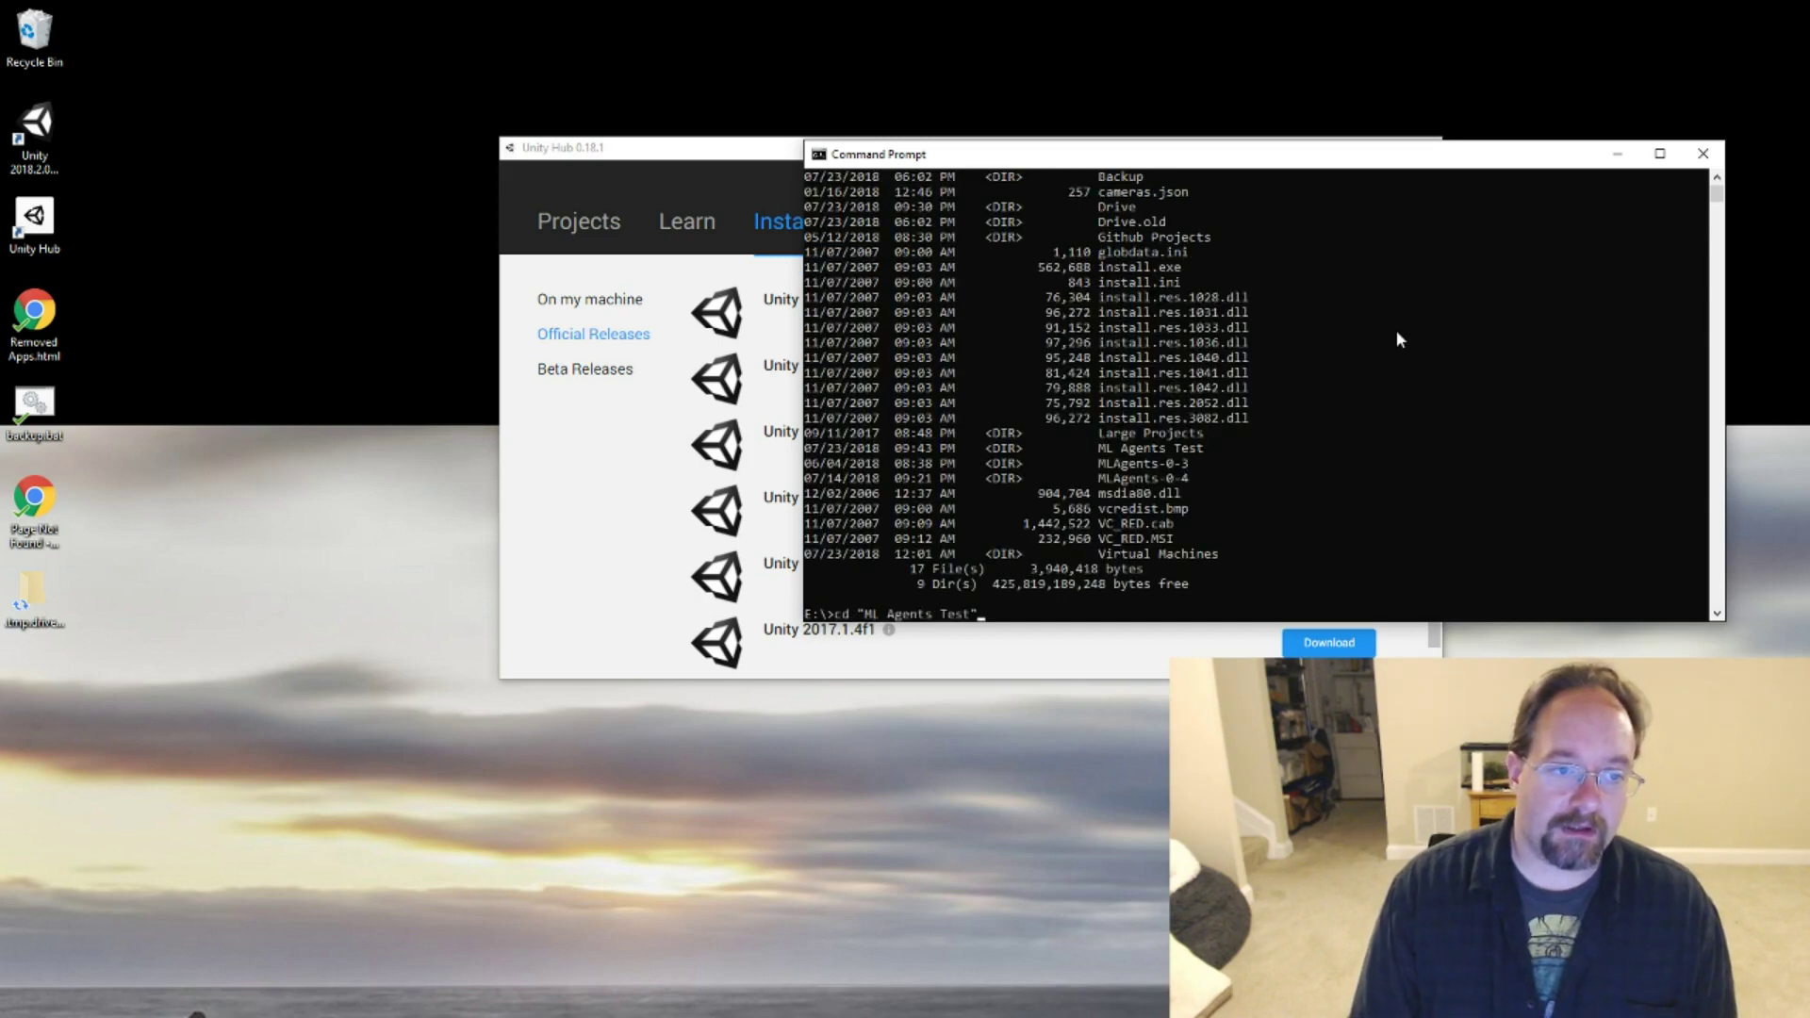
key(Return)
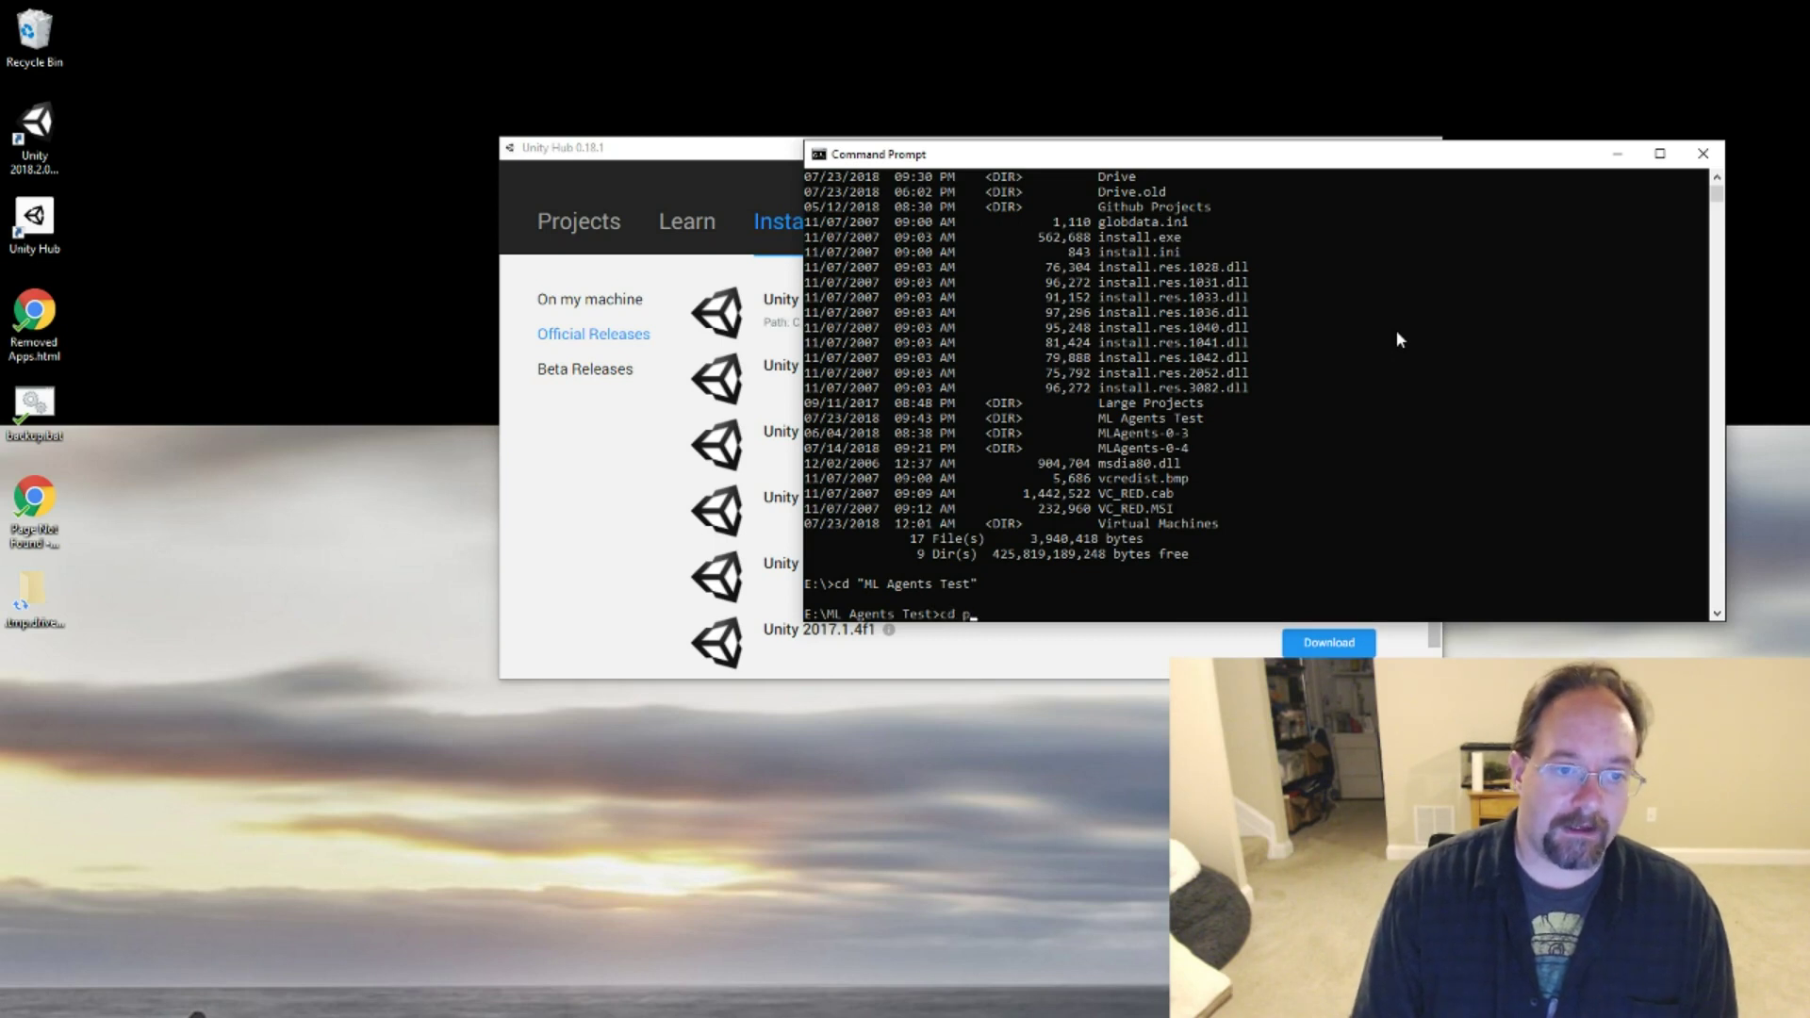
text(cd python)
key(Return)
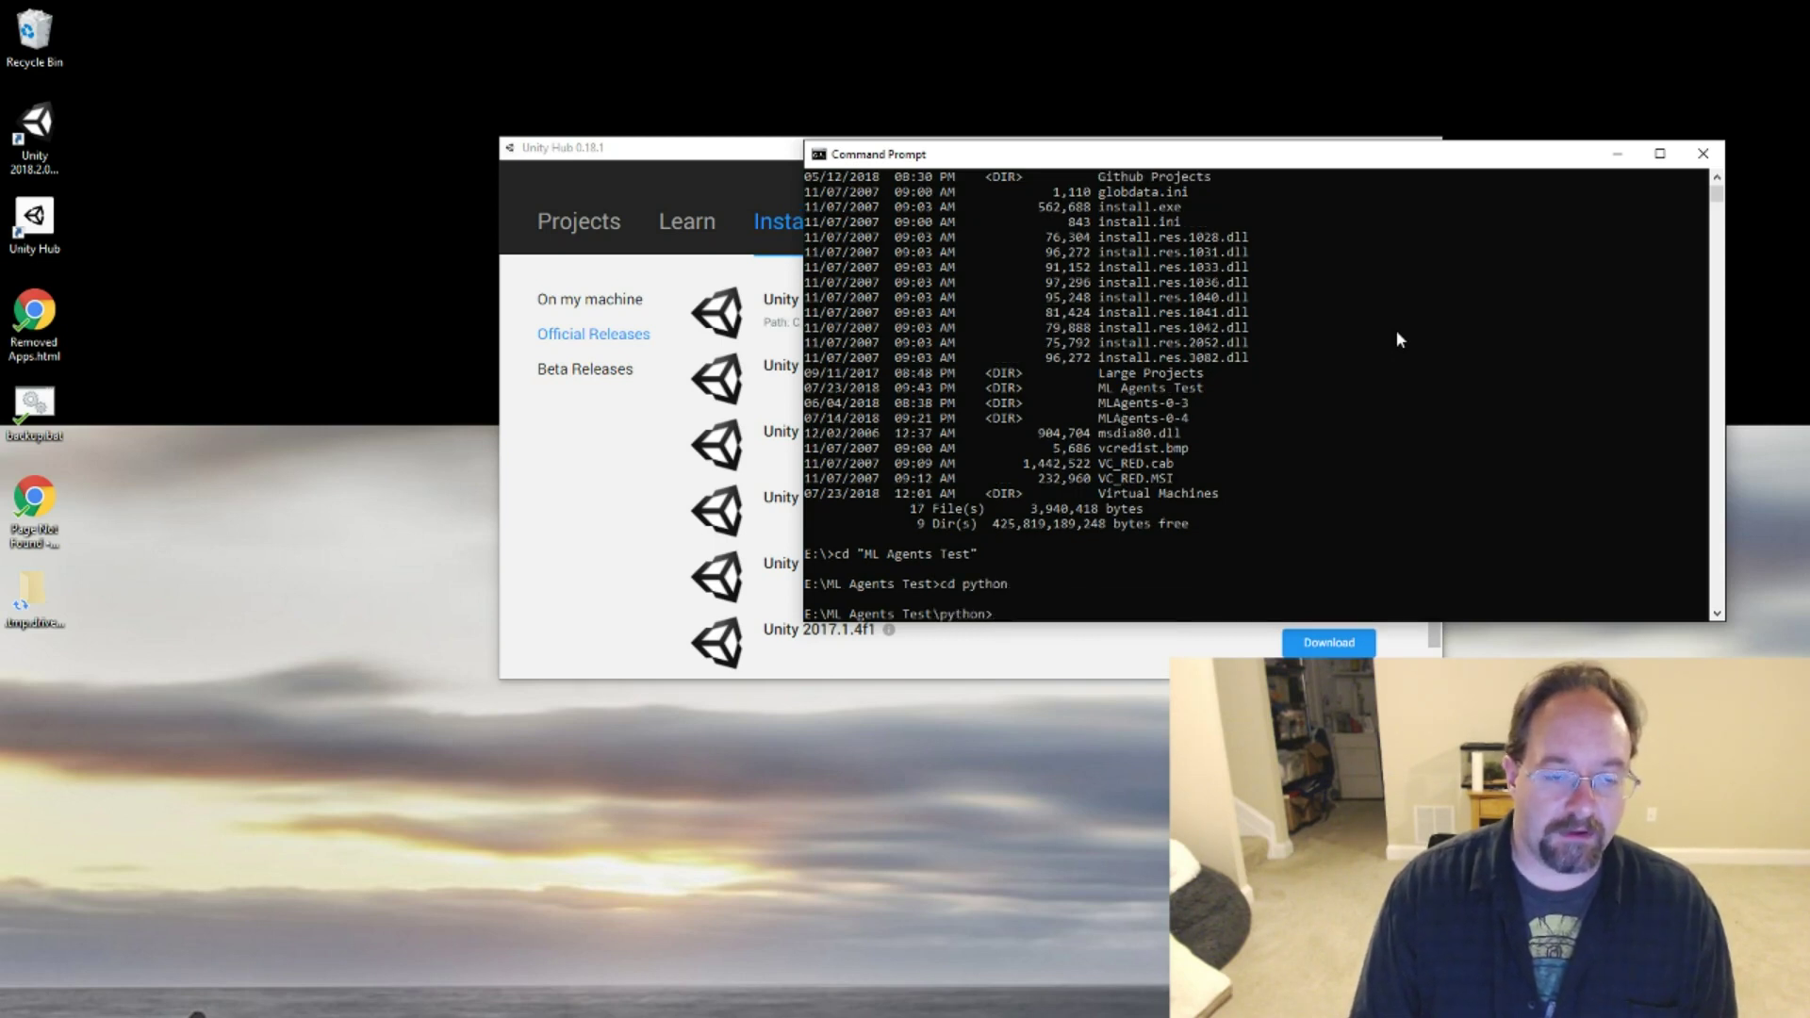
Clear the console and install the ML-Agents Python package from the current folder with "pip install .".
text(cls)
key(Return)
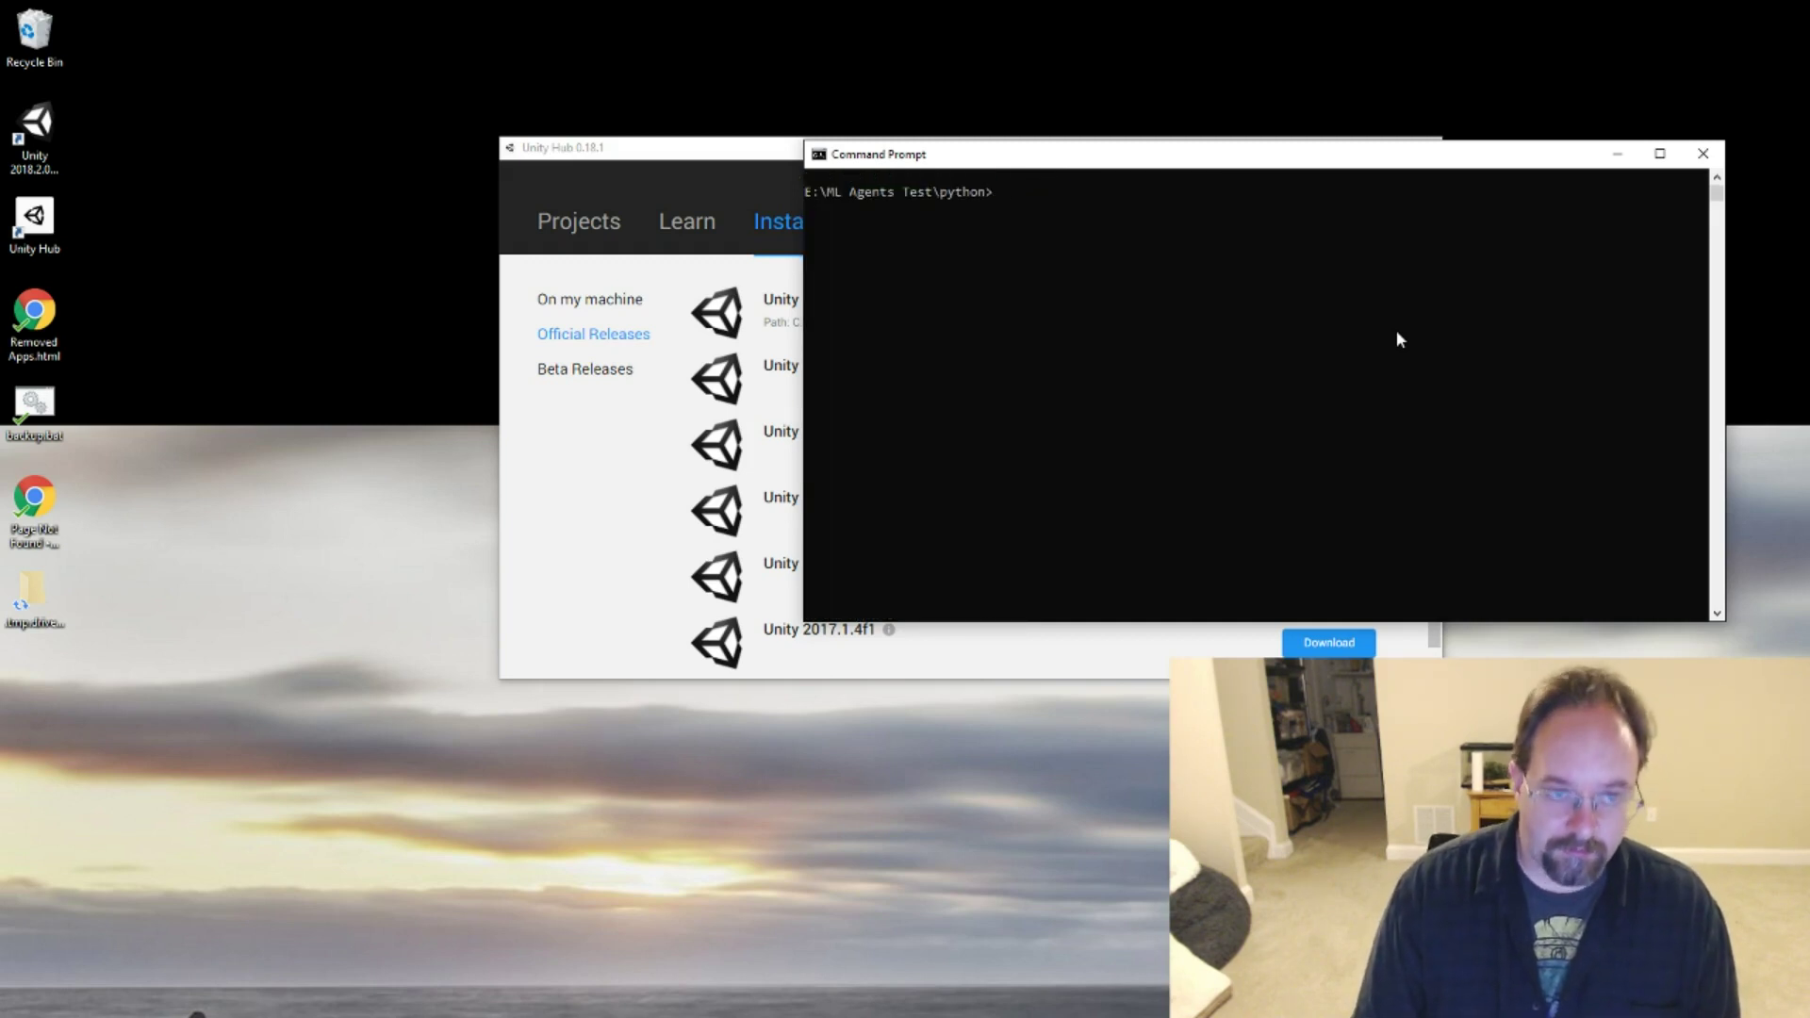
text(pip install .)
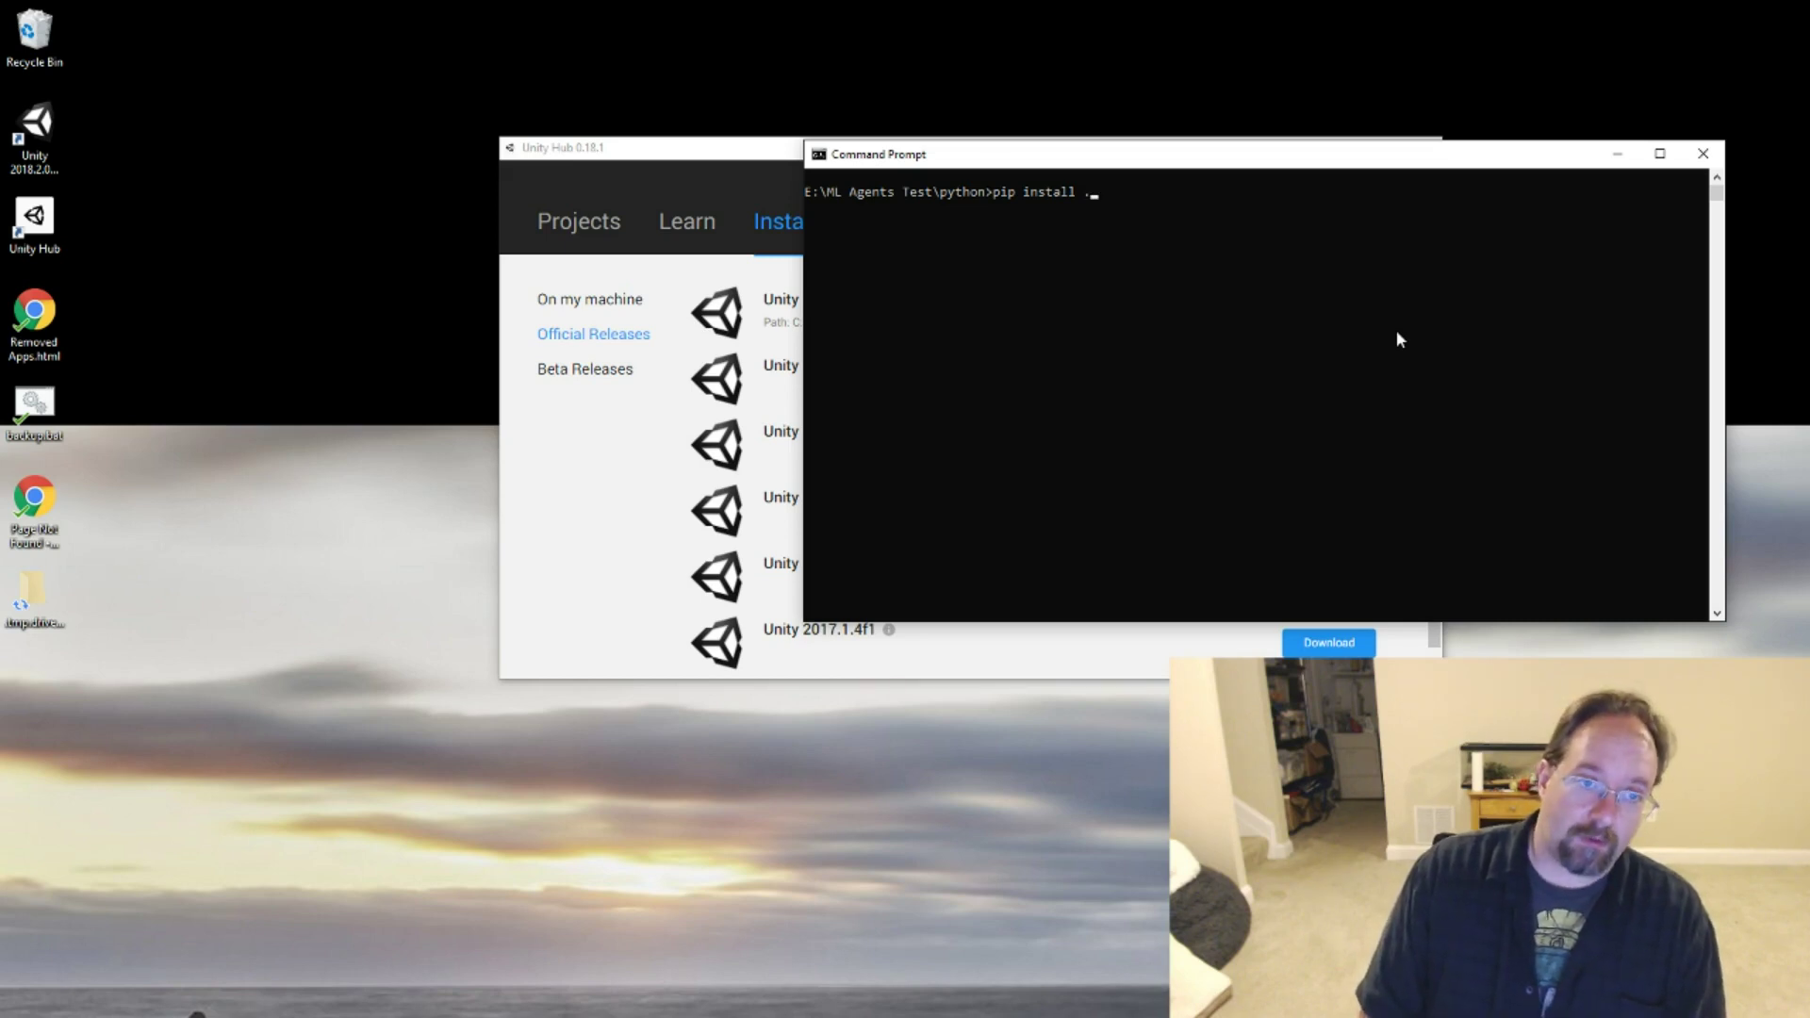
key(Return)
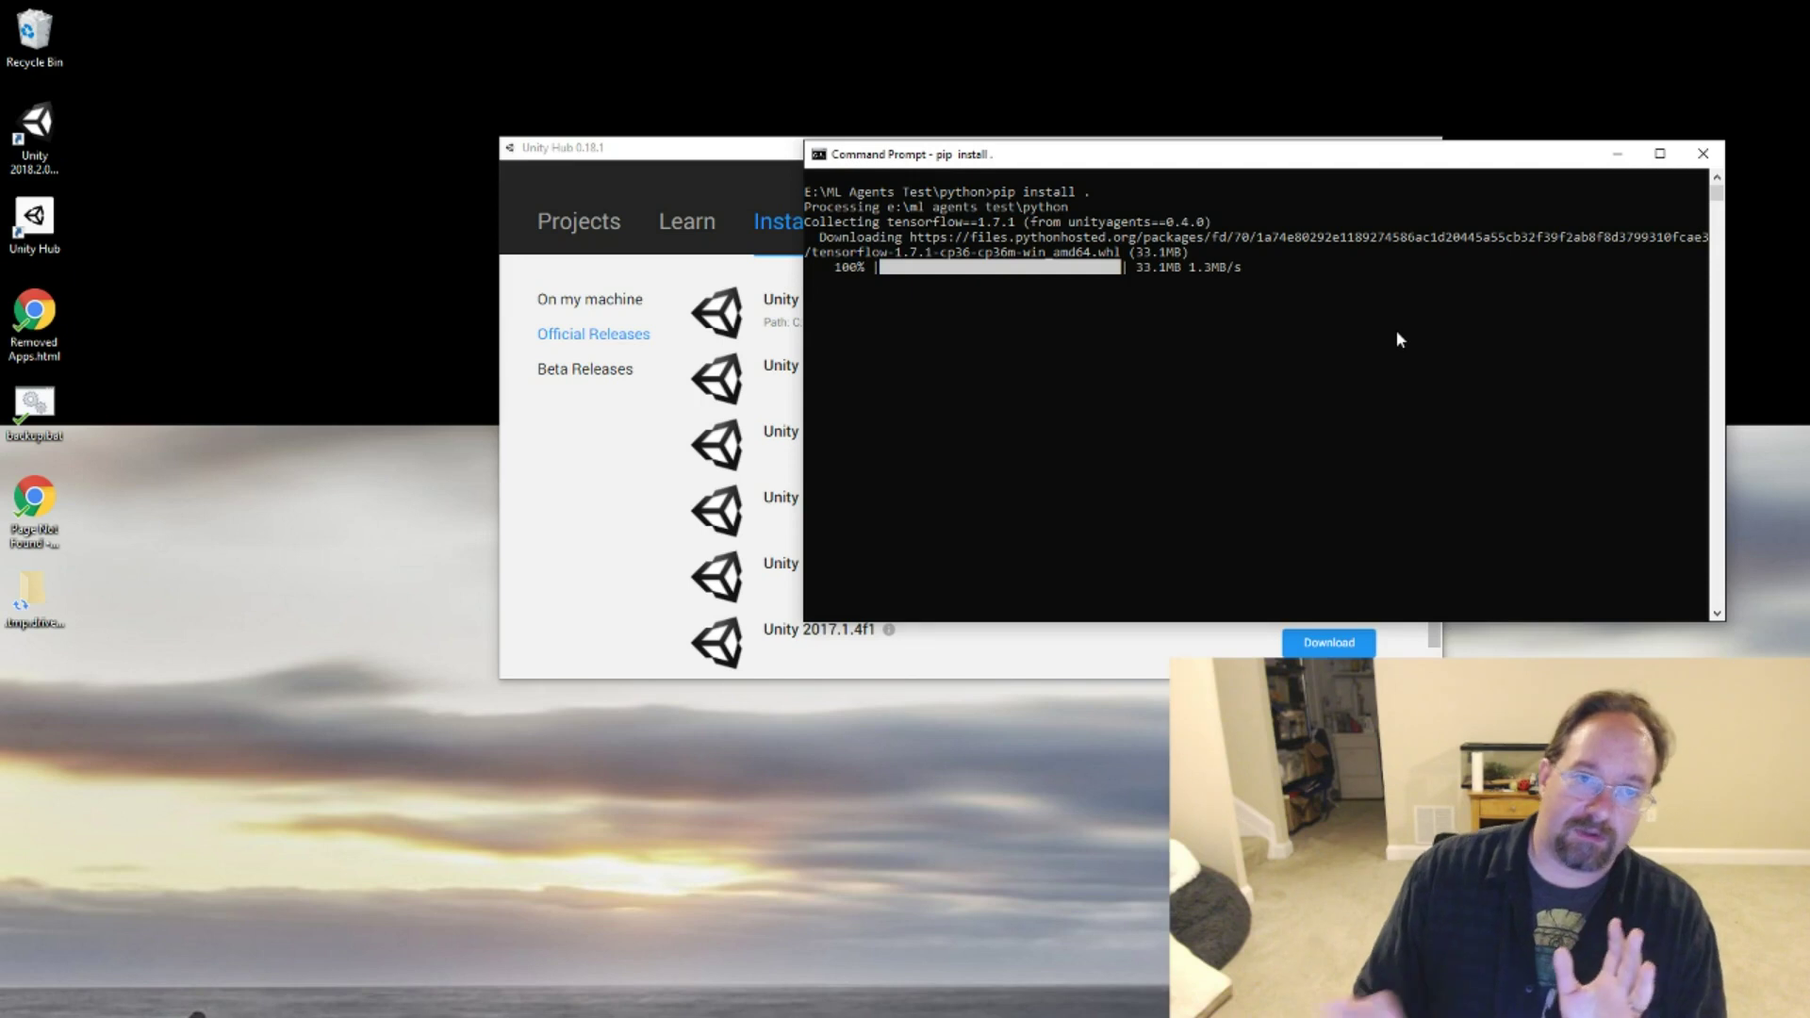
Switch to Unity Hub and check the Unity versions installed on this machine and the local projects list.
click(573, 586)
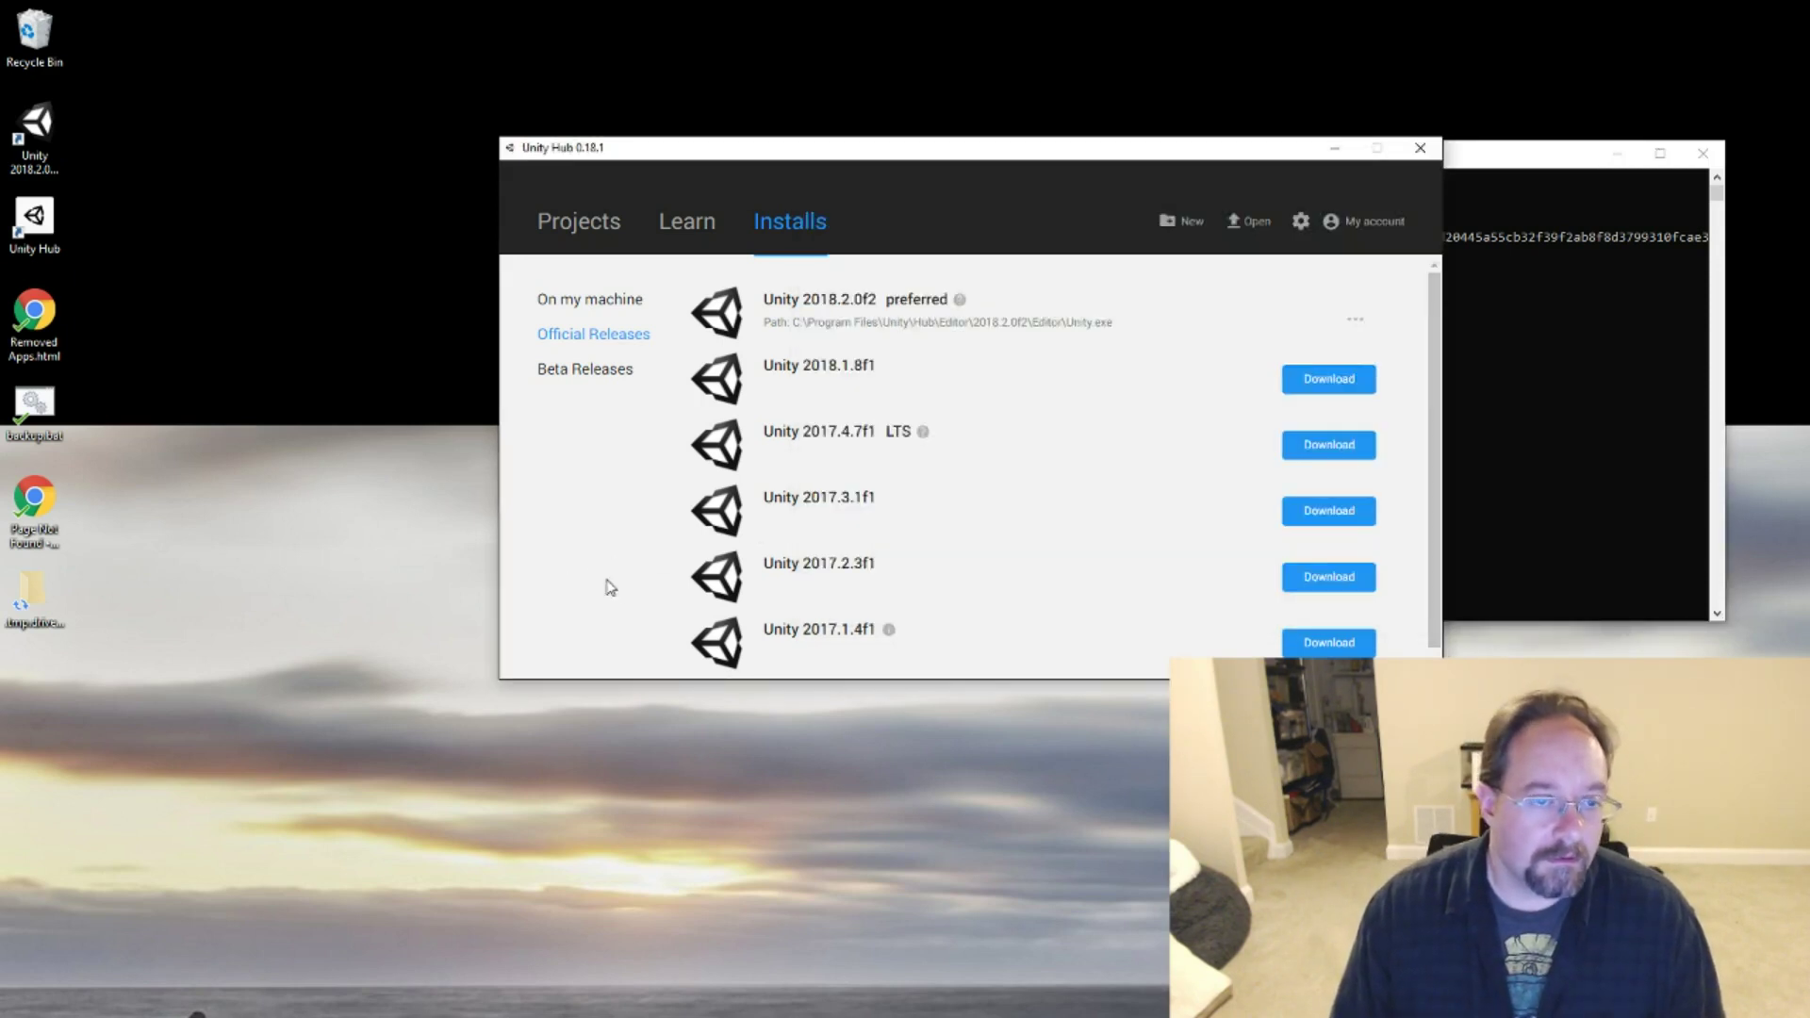
click(571, 235)
click(792, 222)
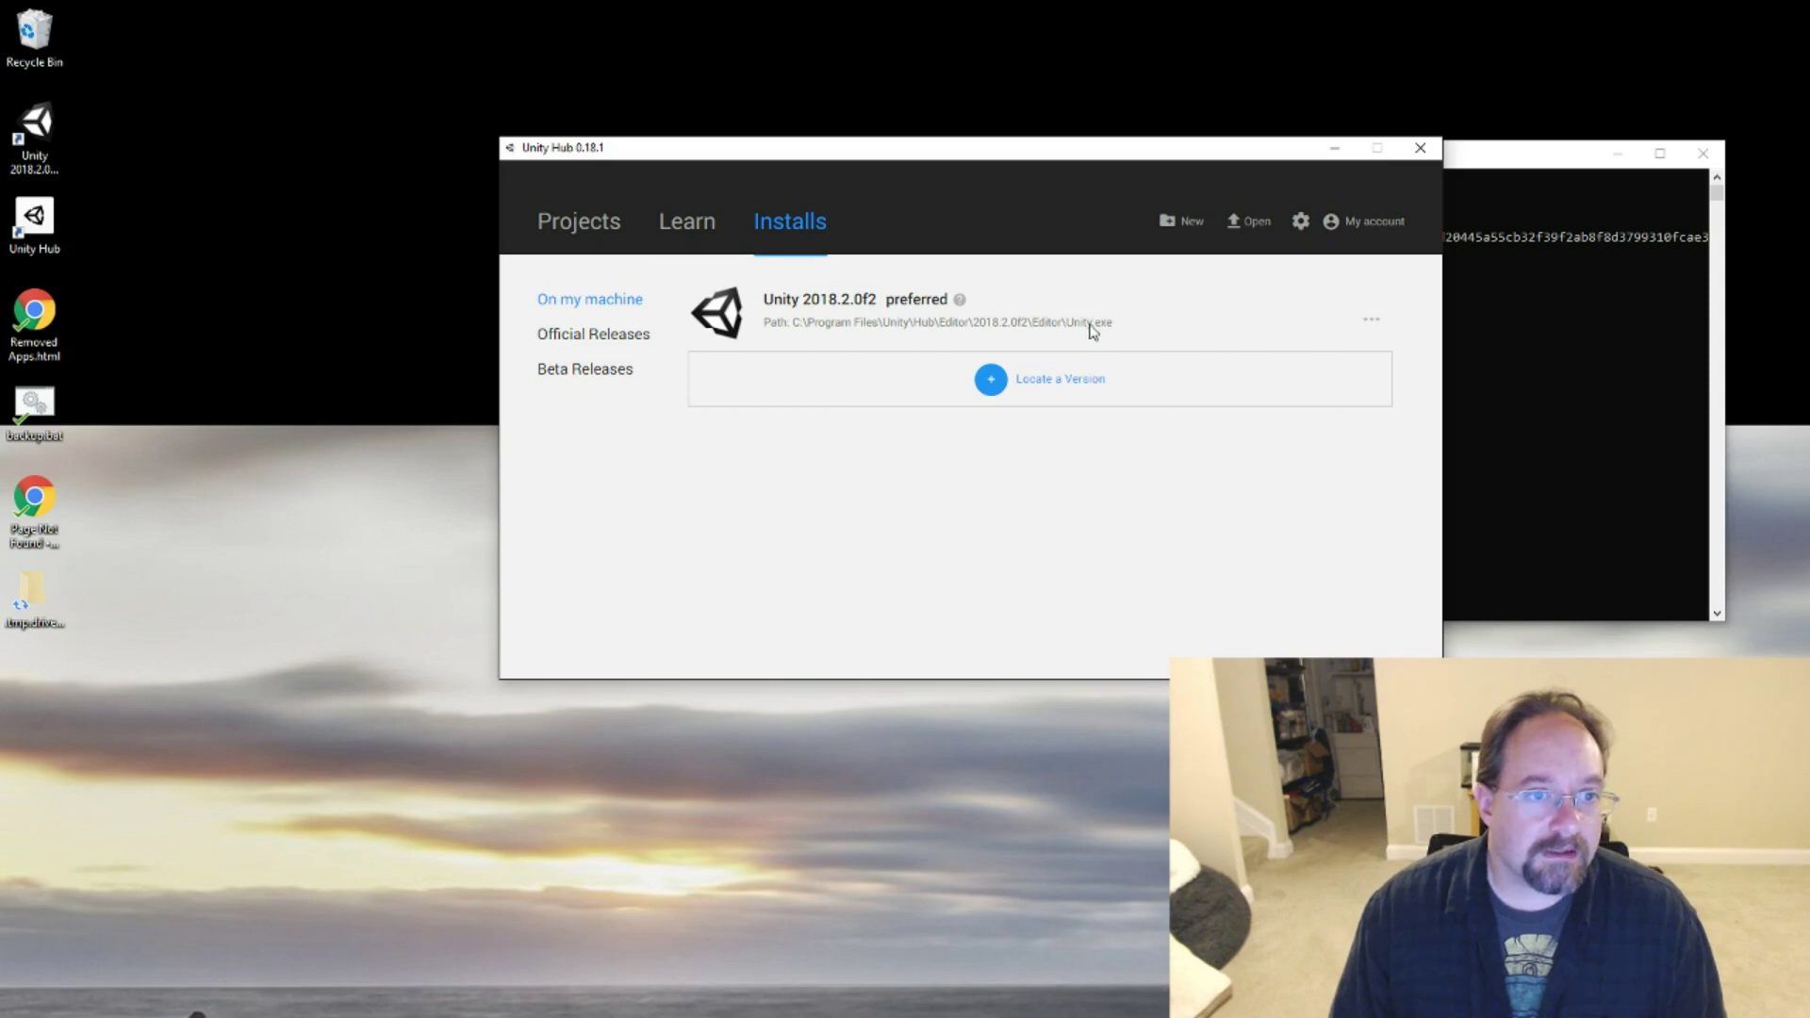
click(601, 223)
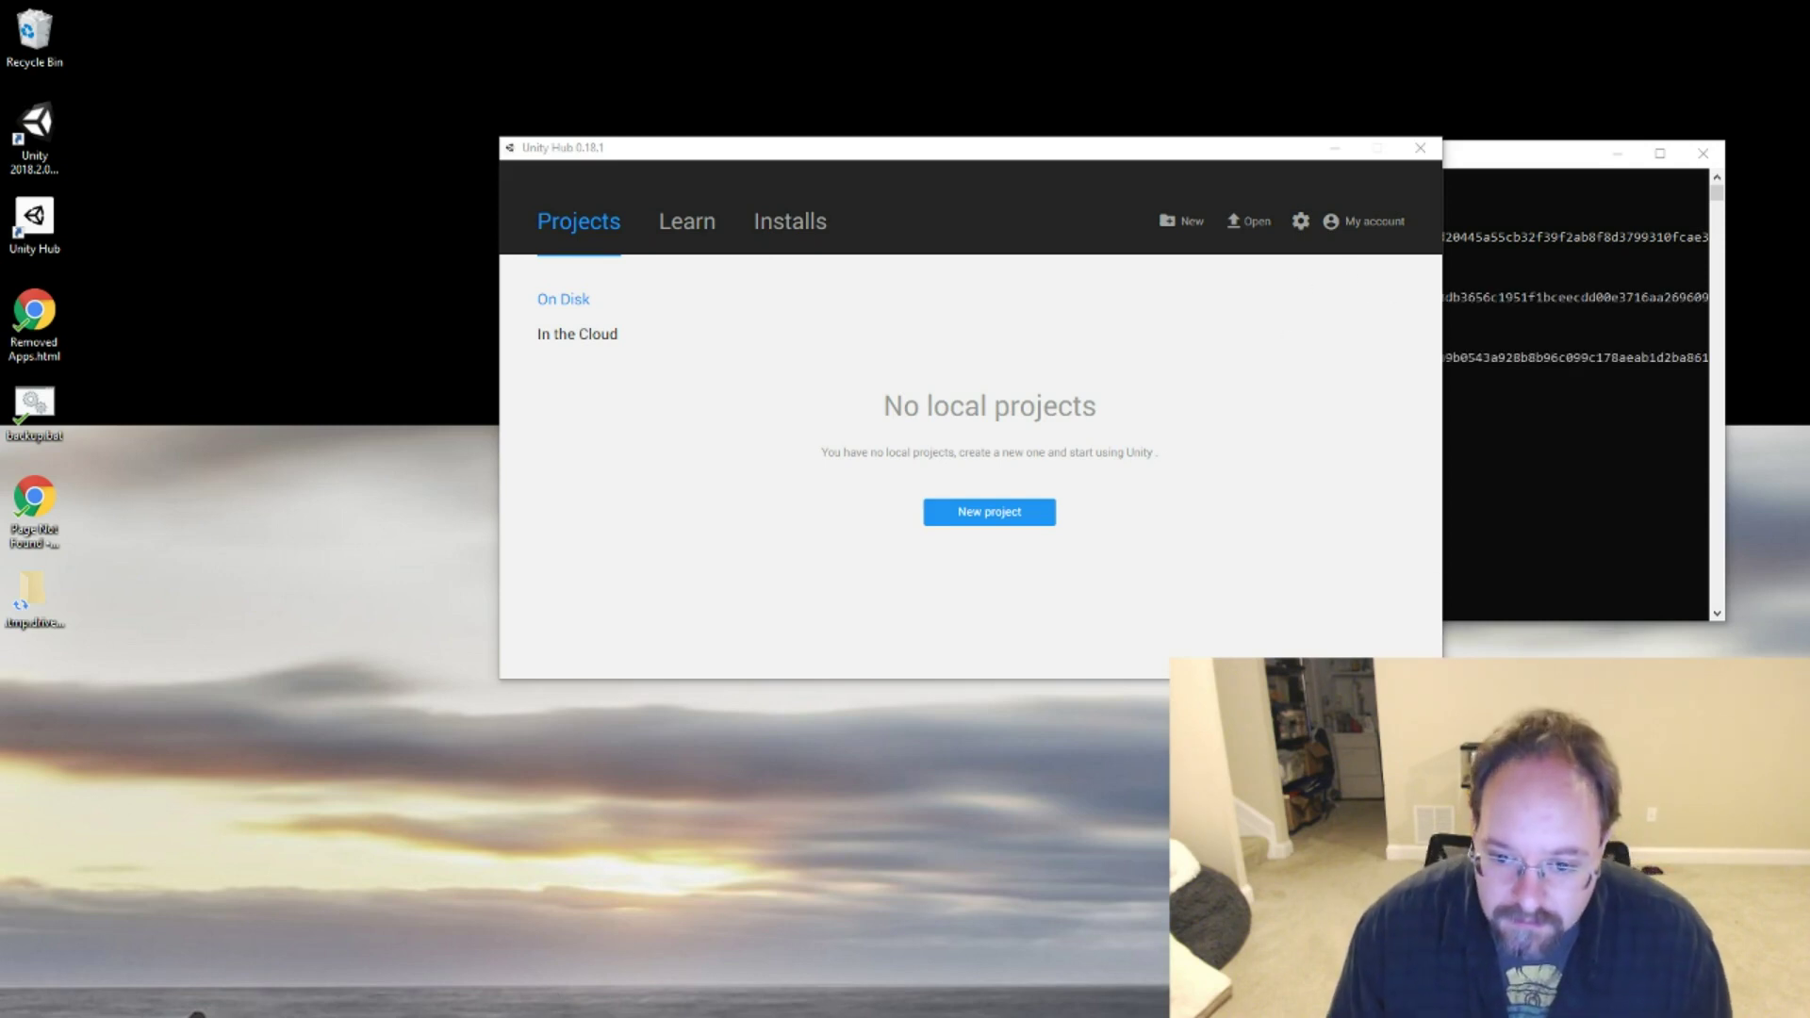
Dismiss the Visual Studio setup error, open the Visual Studio Installer and resume the paused setup of Visual Studio Community 2017.
drag(952, 590, 1001, 355)
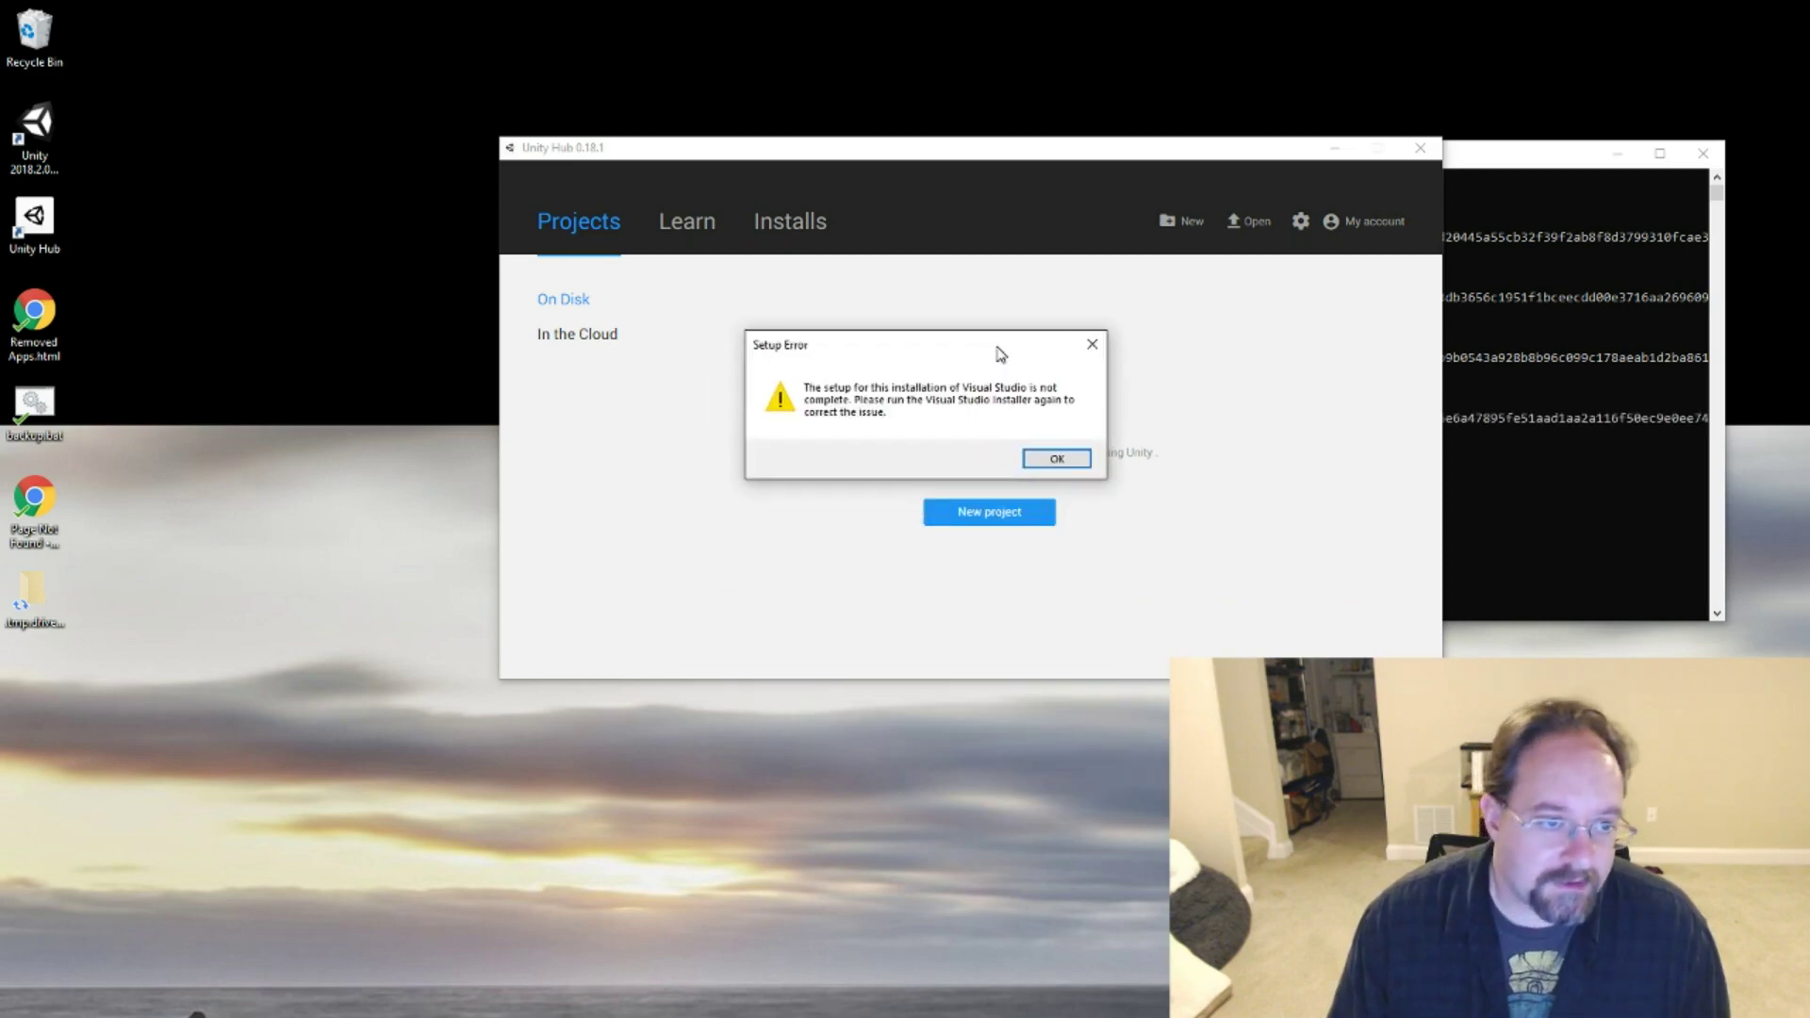
click(1056, 459)
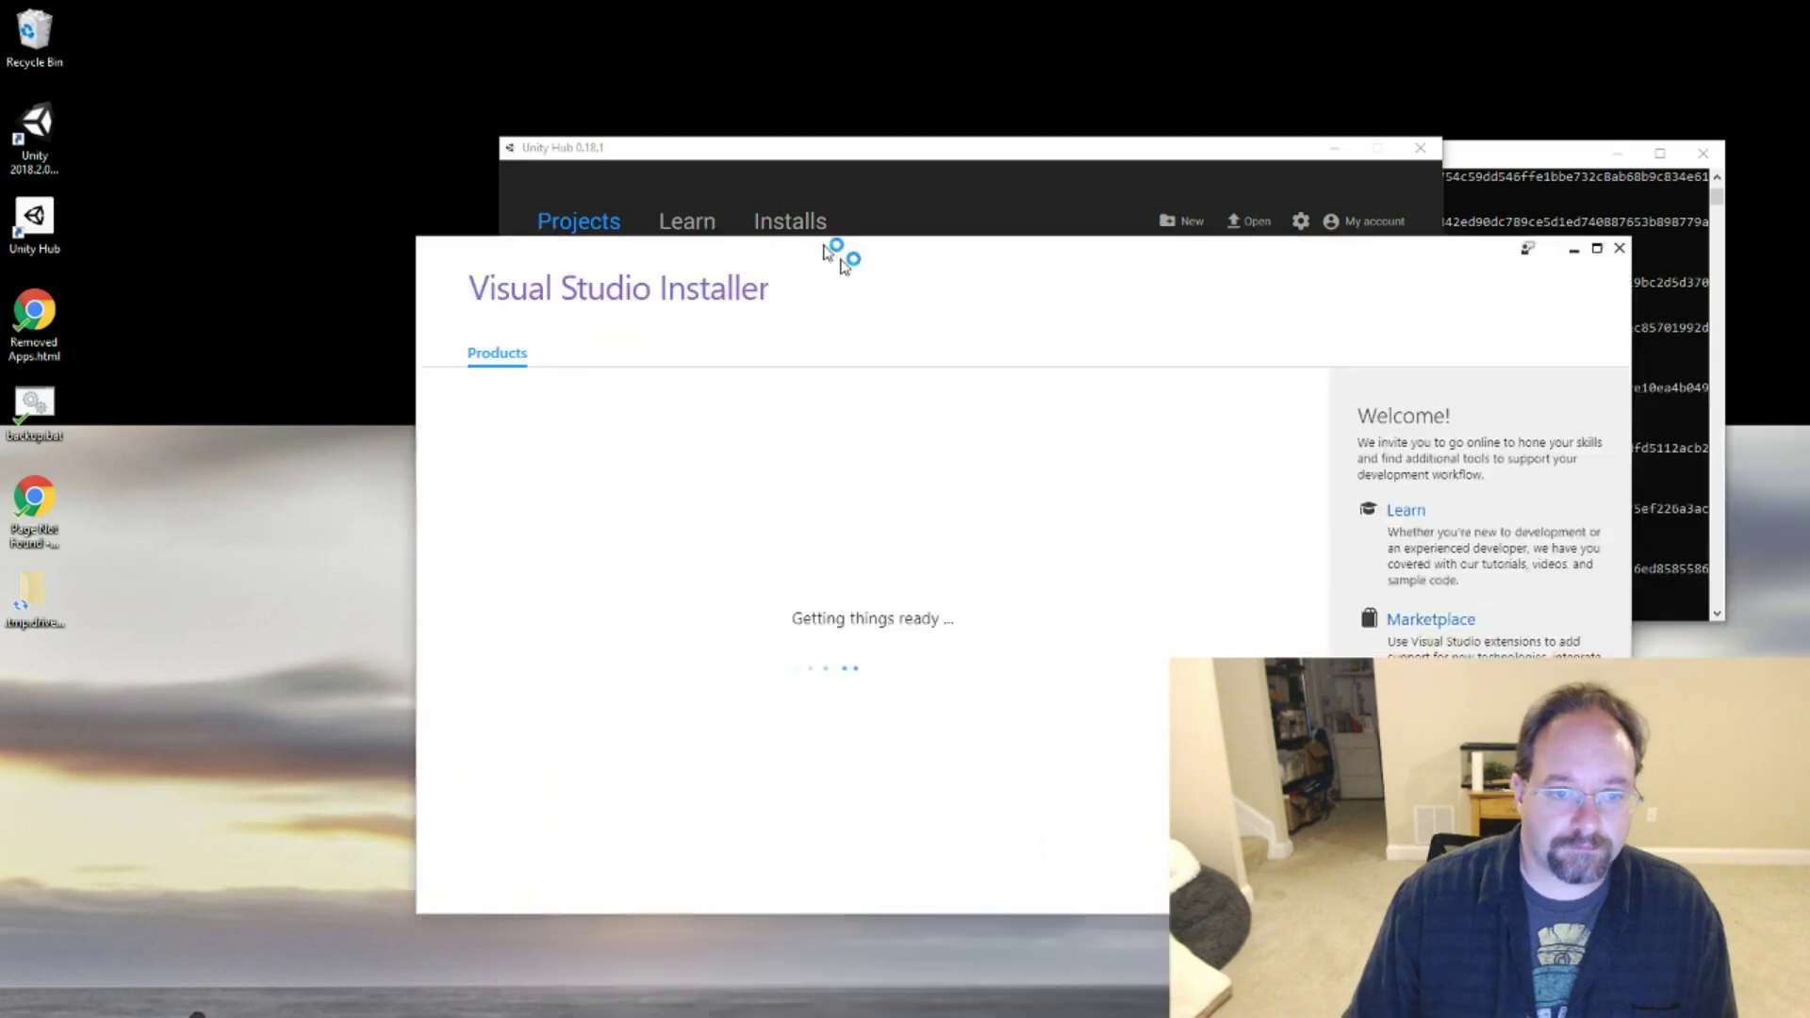
drag(842, 262, 640, 122)
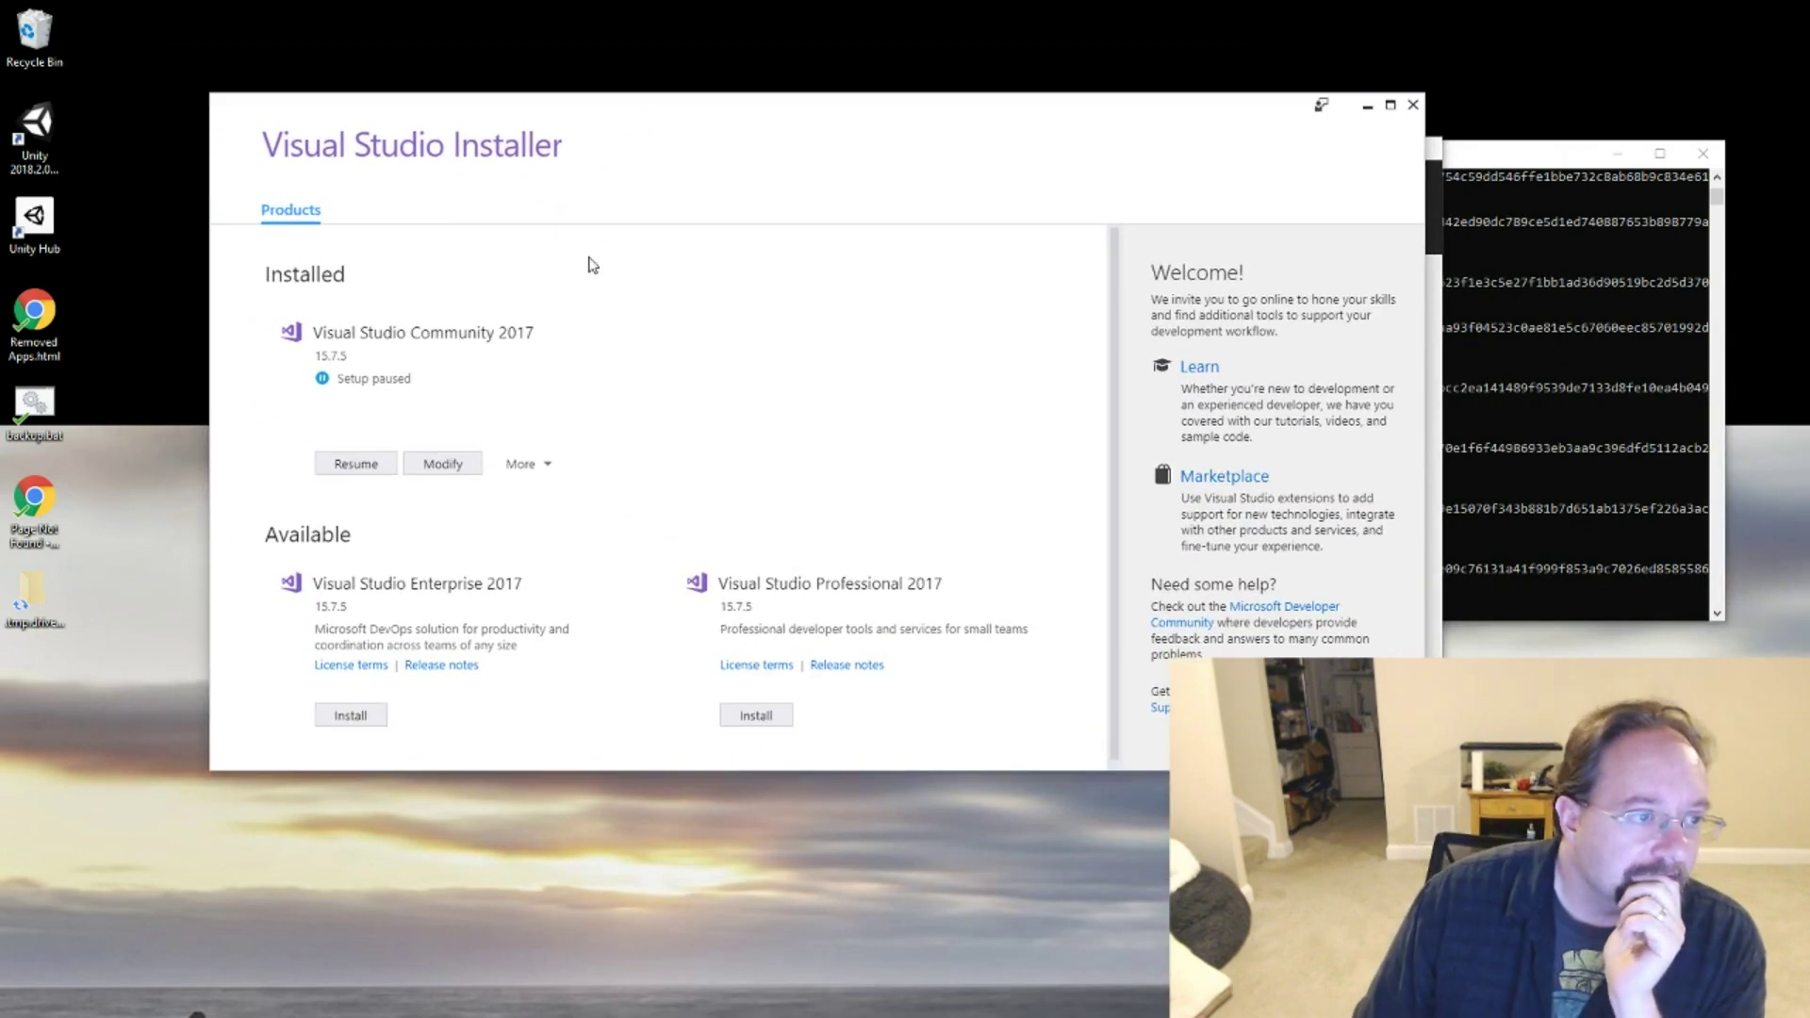
click(344, 472)
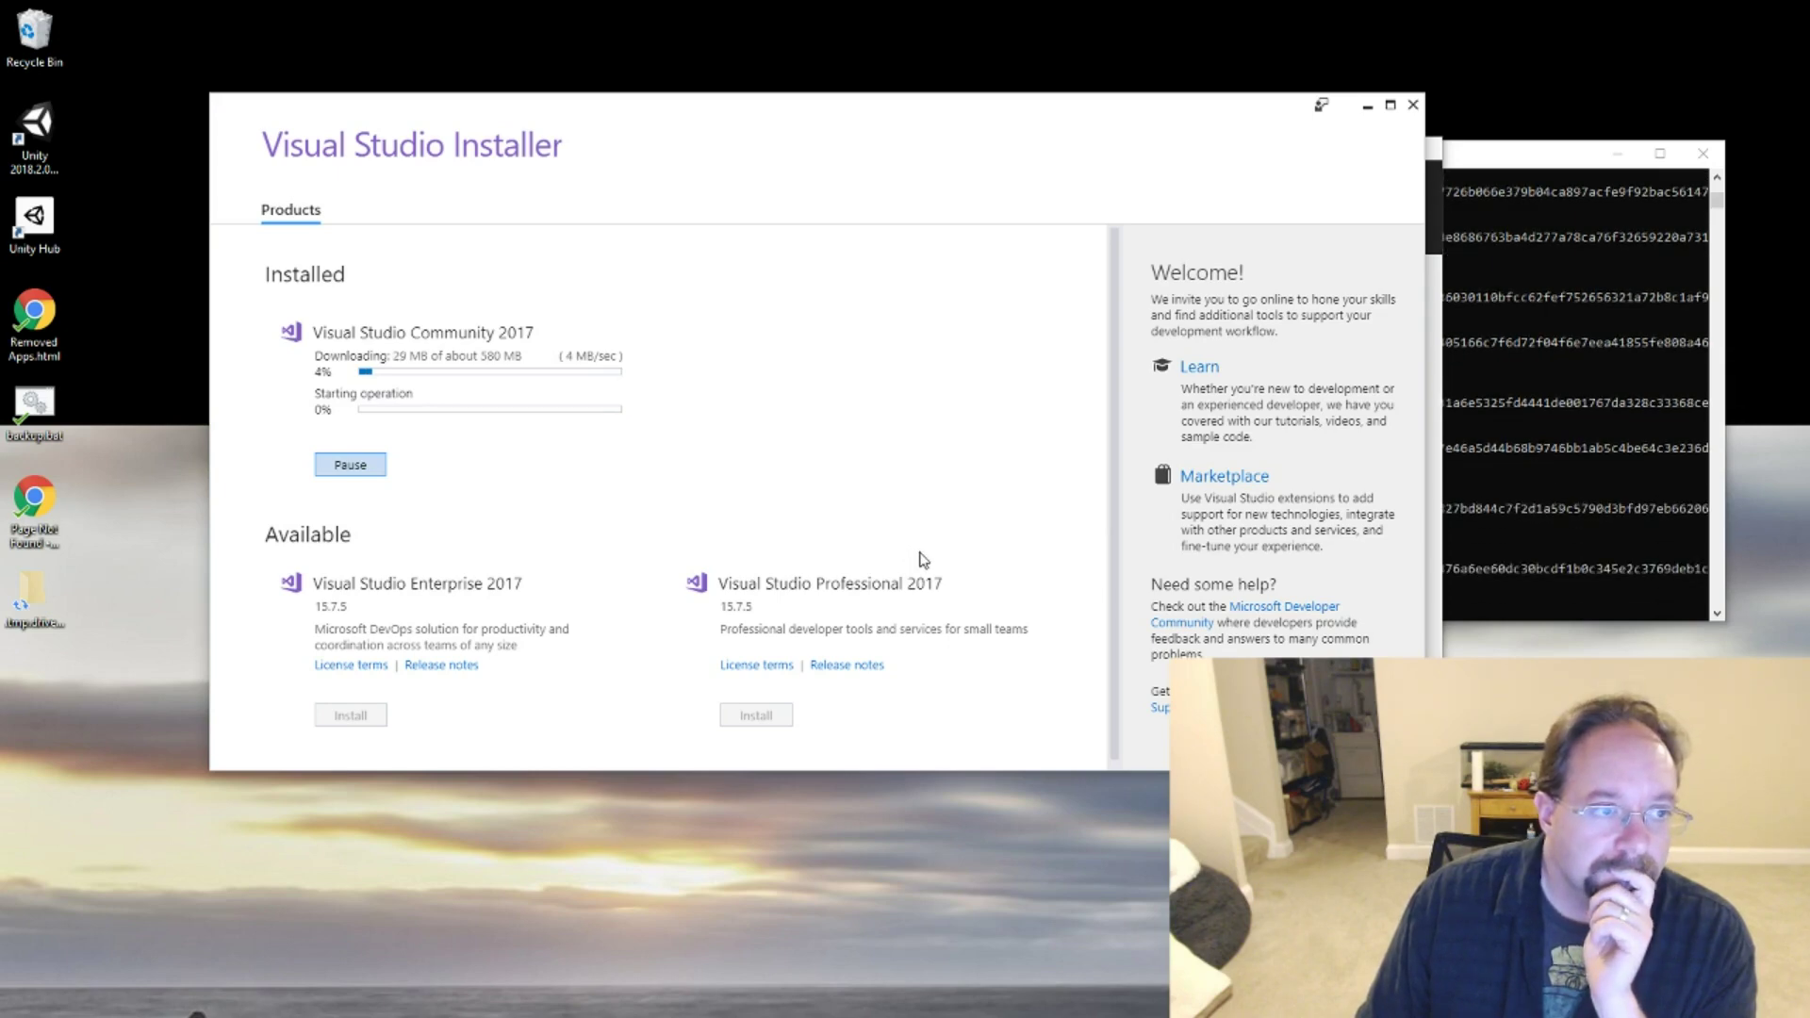
Bring the Command Prompt forward, reposition it over the installer, and select the python36\Scripts folder path in the pip warning.
click(1565, 162)
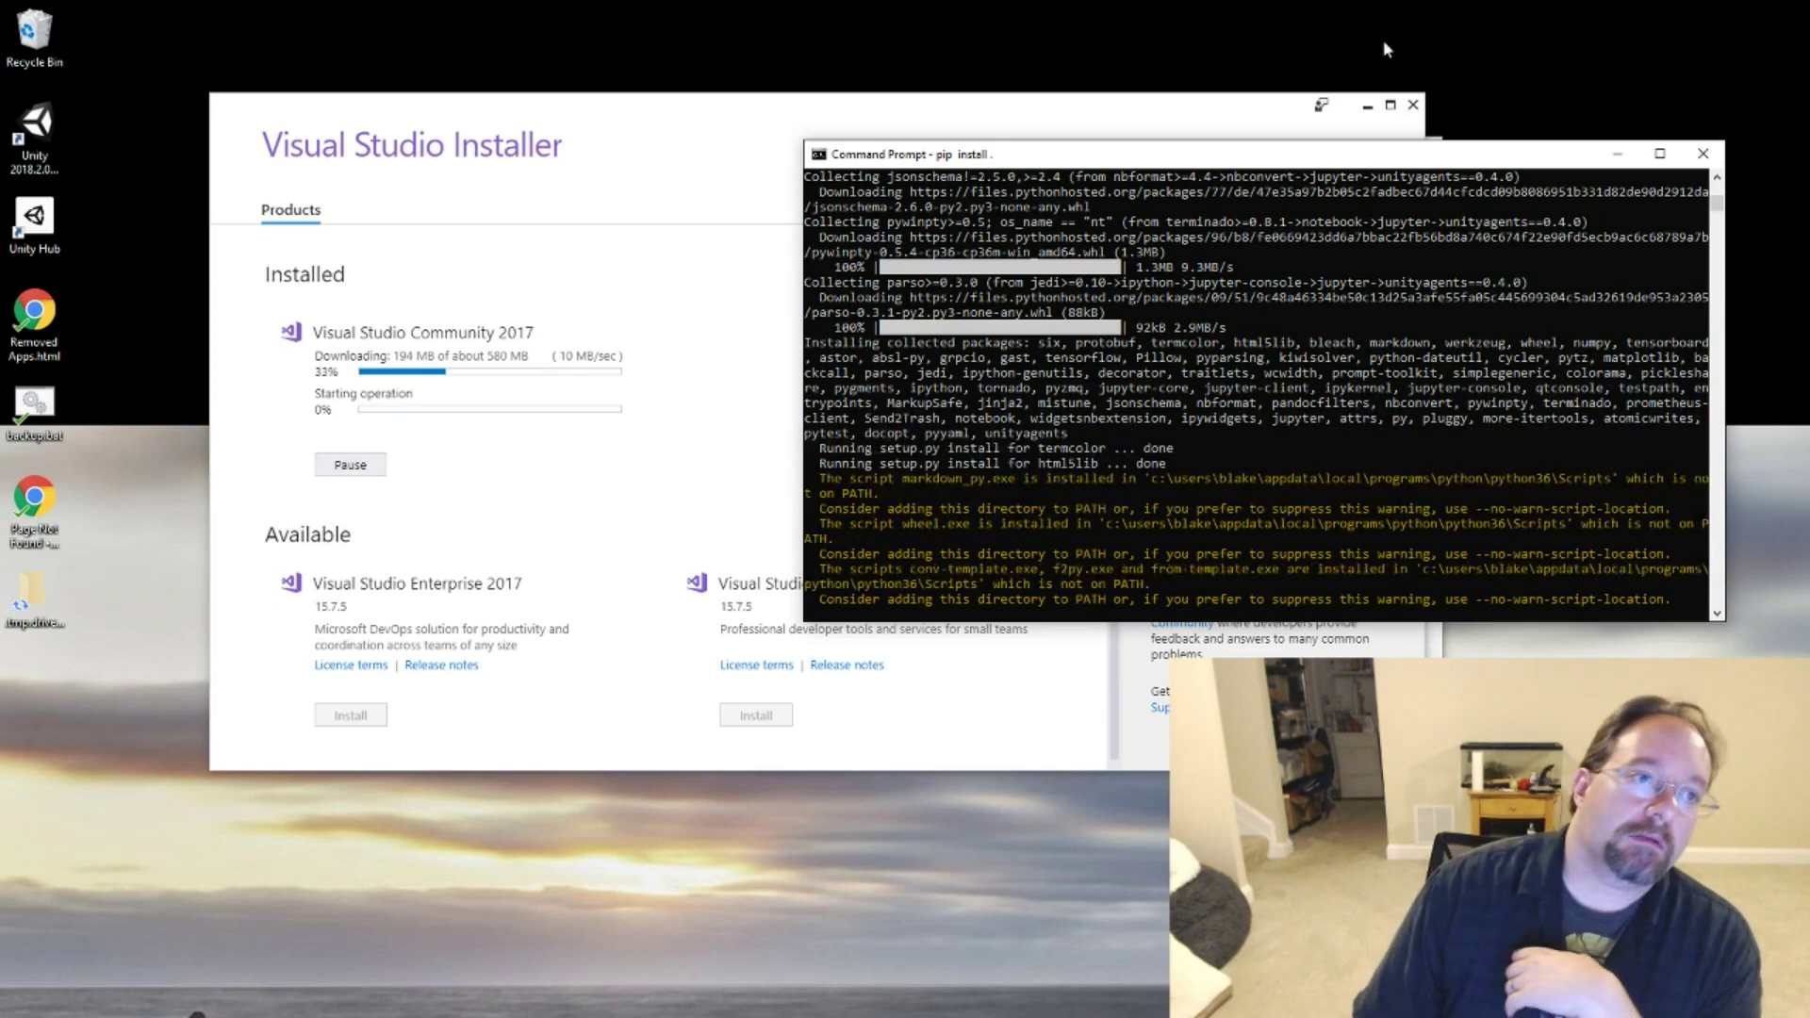
drag(1363, 166, 1496, 185)
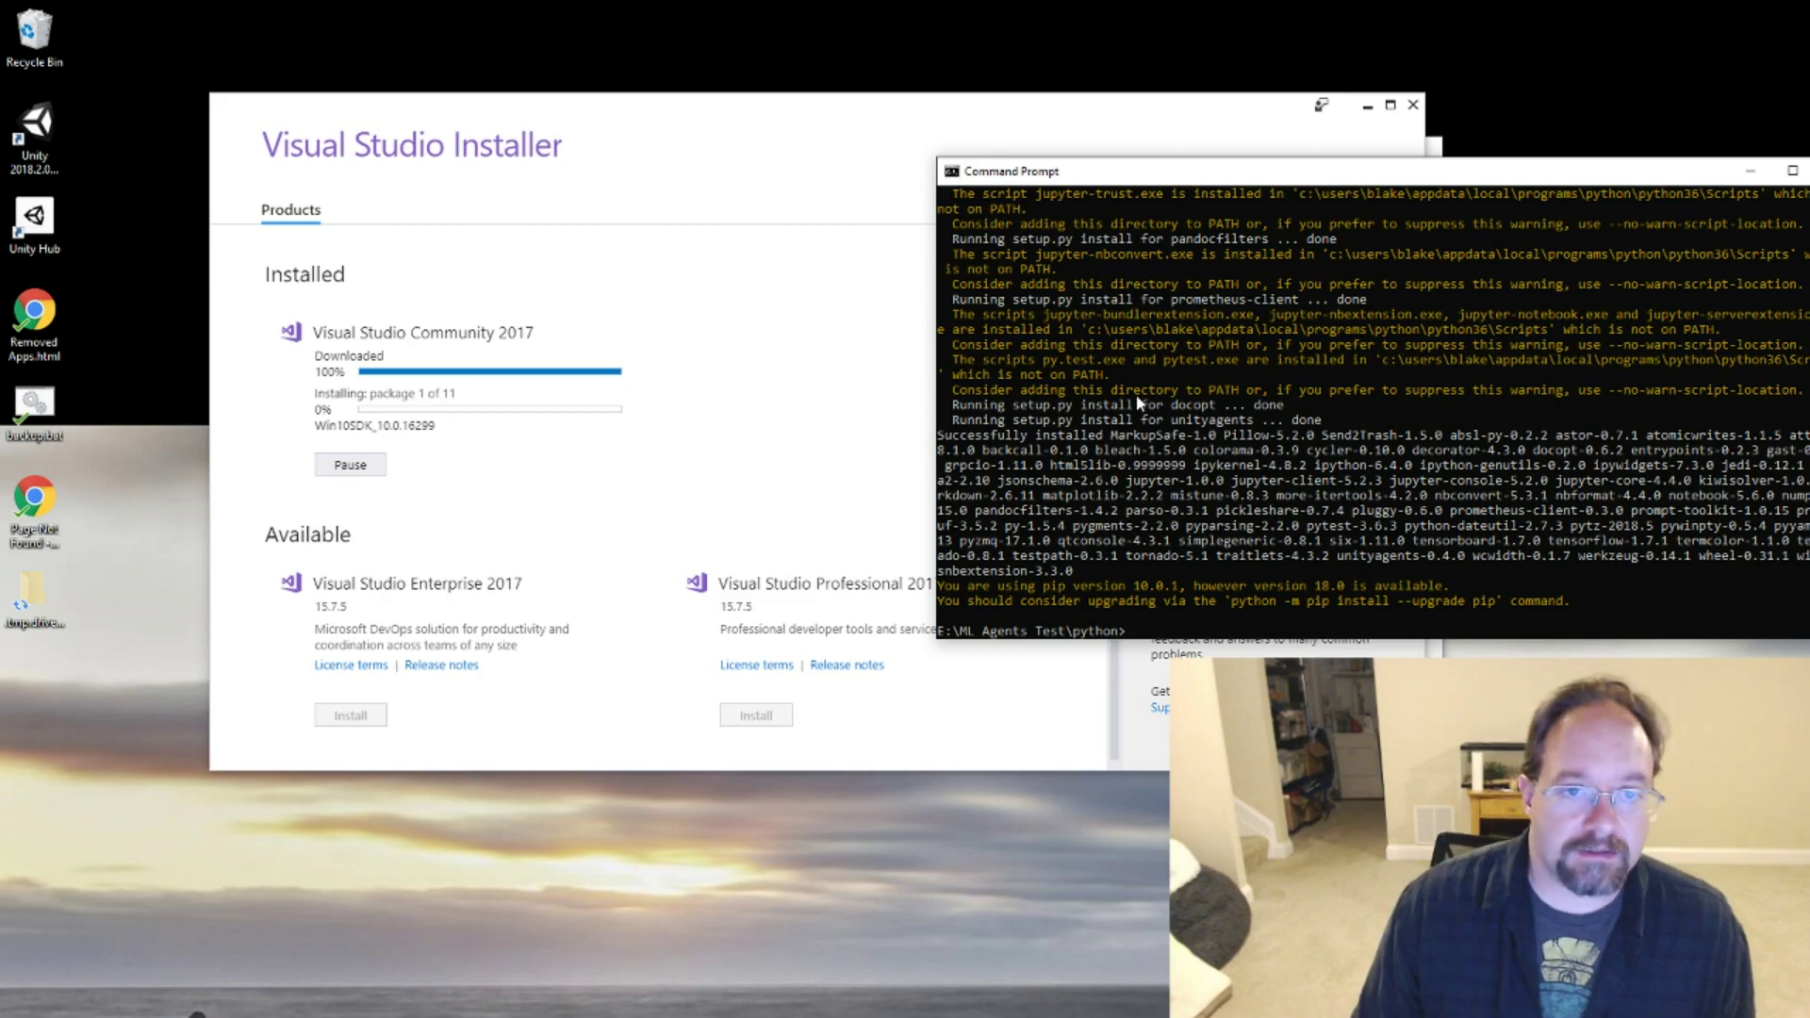
drag(1398, 175, 1185, 120)
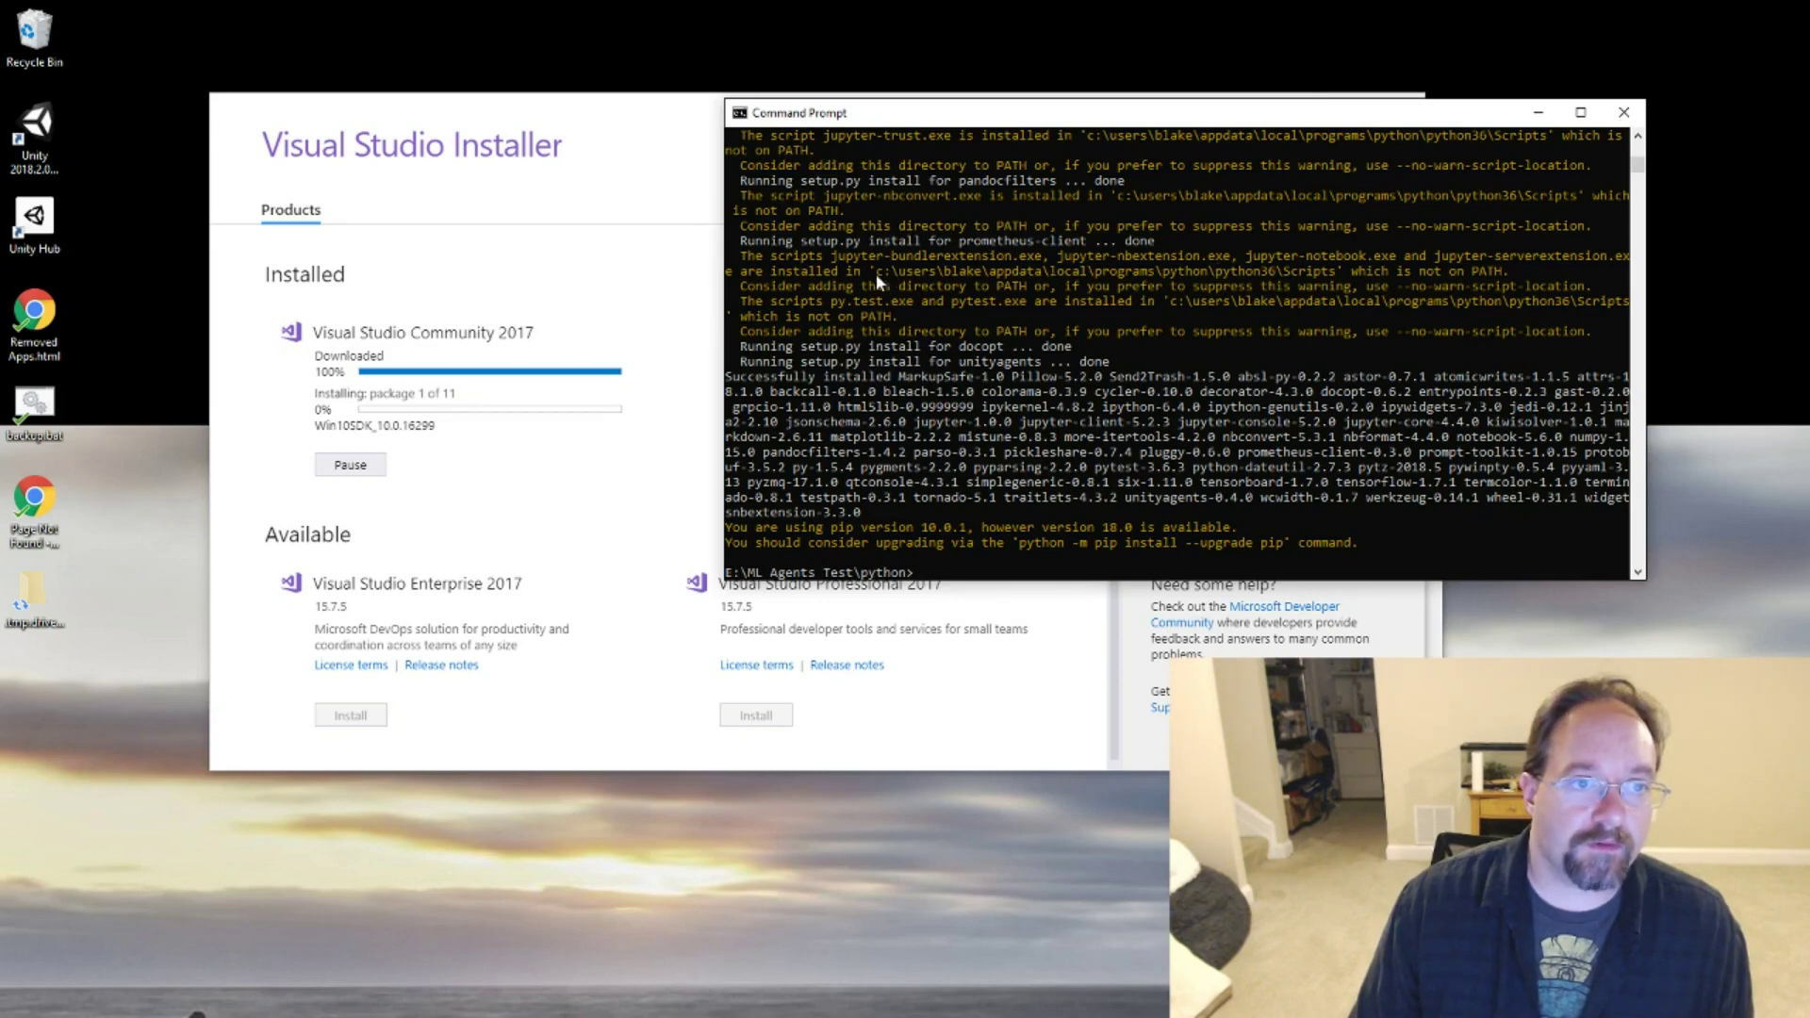
drag(875, 274, 1332, 276)
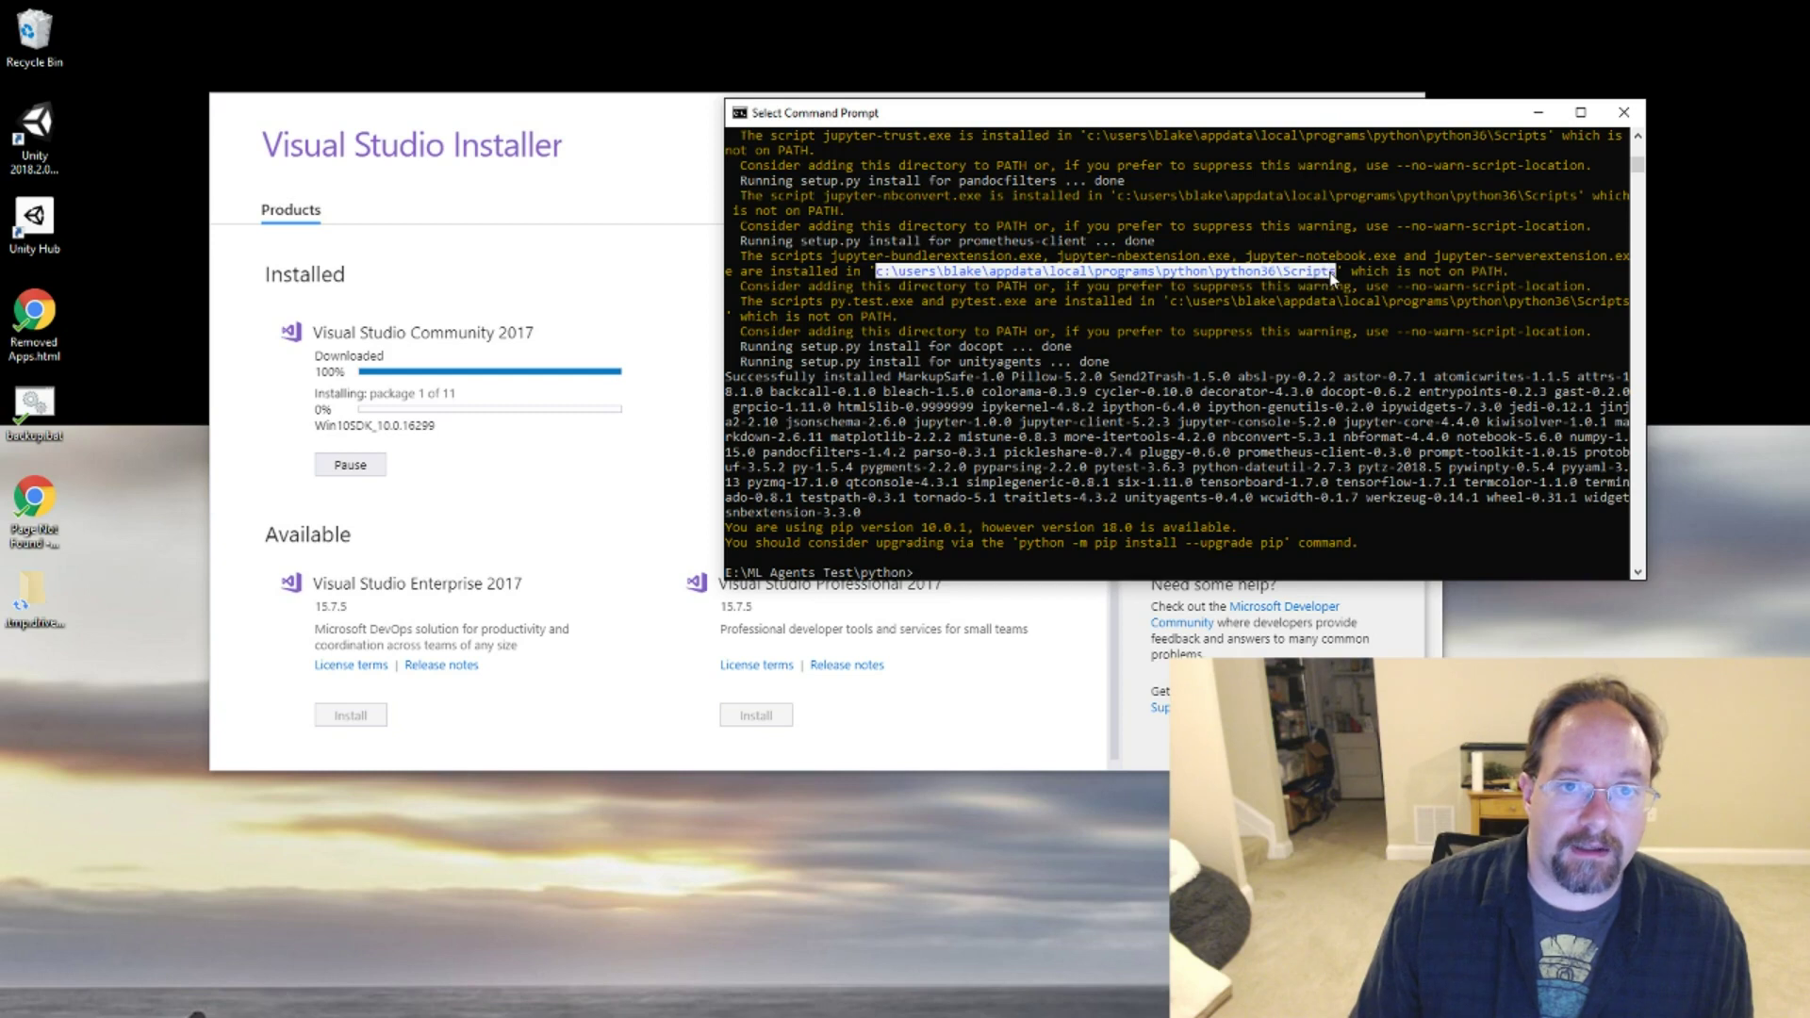
Copy the selected python36\Scripts folder path from the pip warning.
key(ctrl+c)
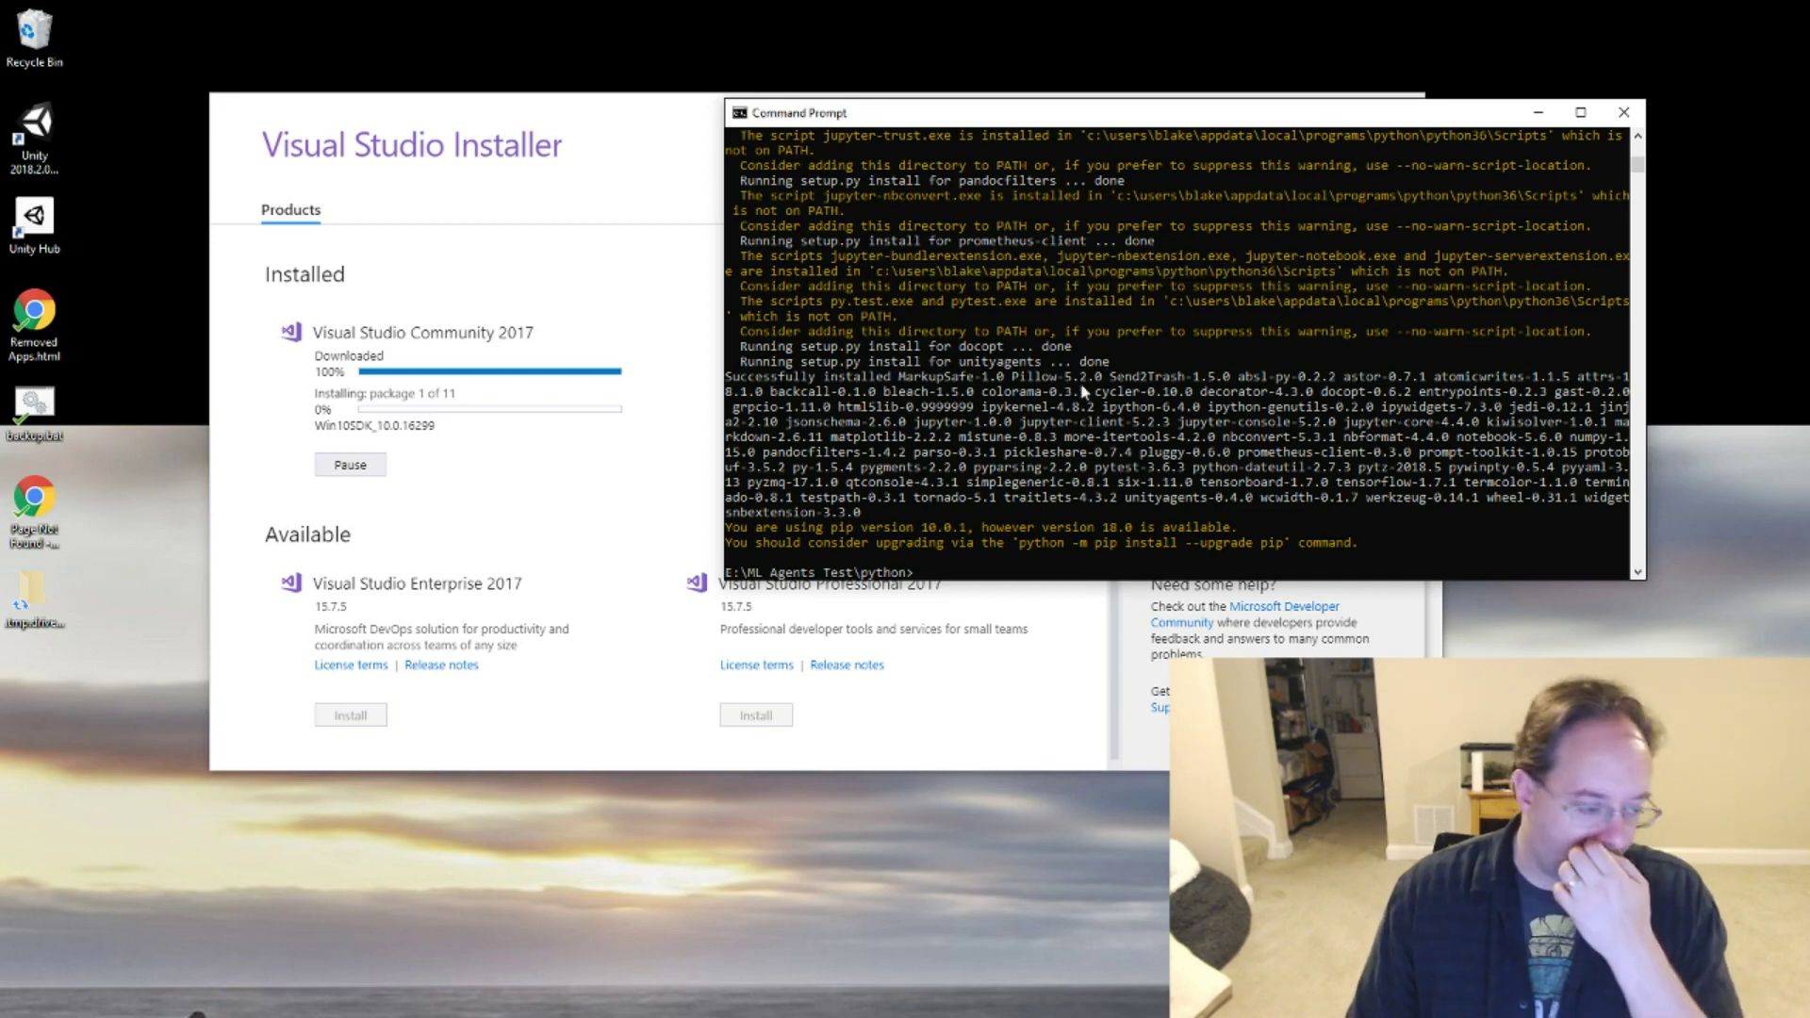
key(super)
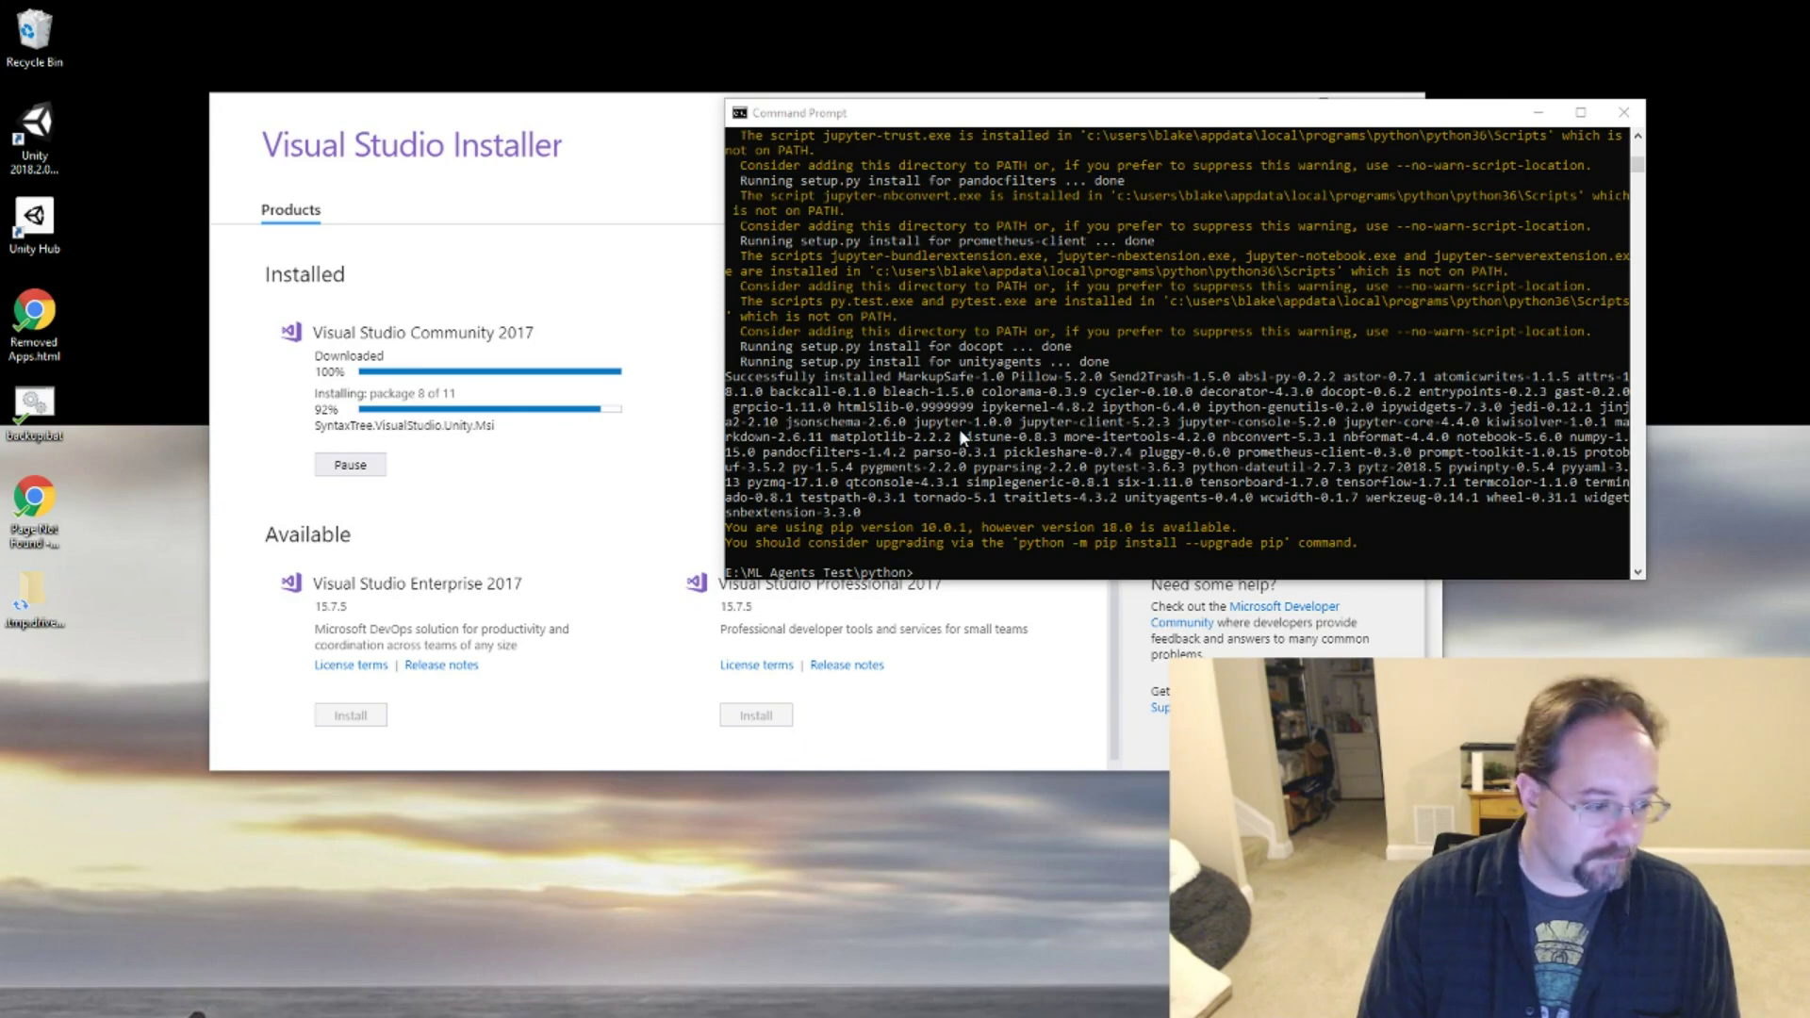
key(Return)
drag(808, 198, 1313, 431)
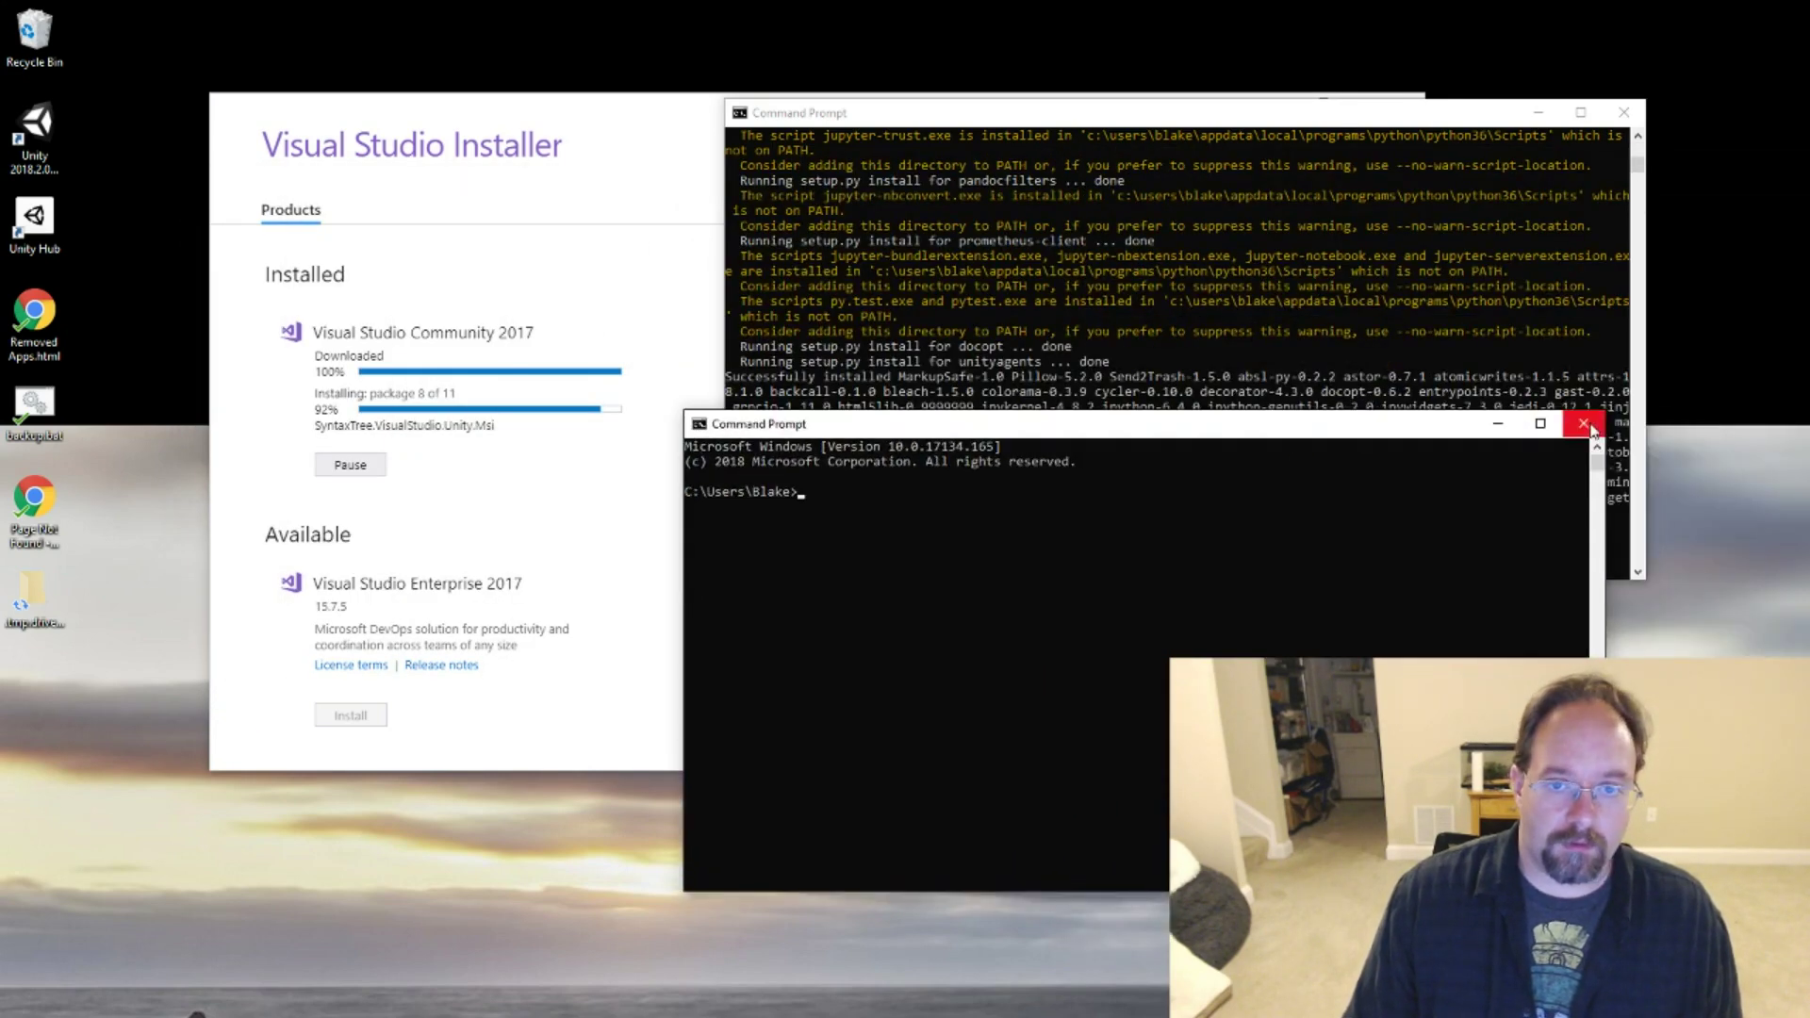
click(1583, 423)
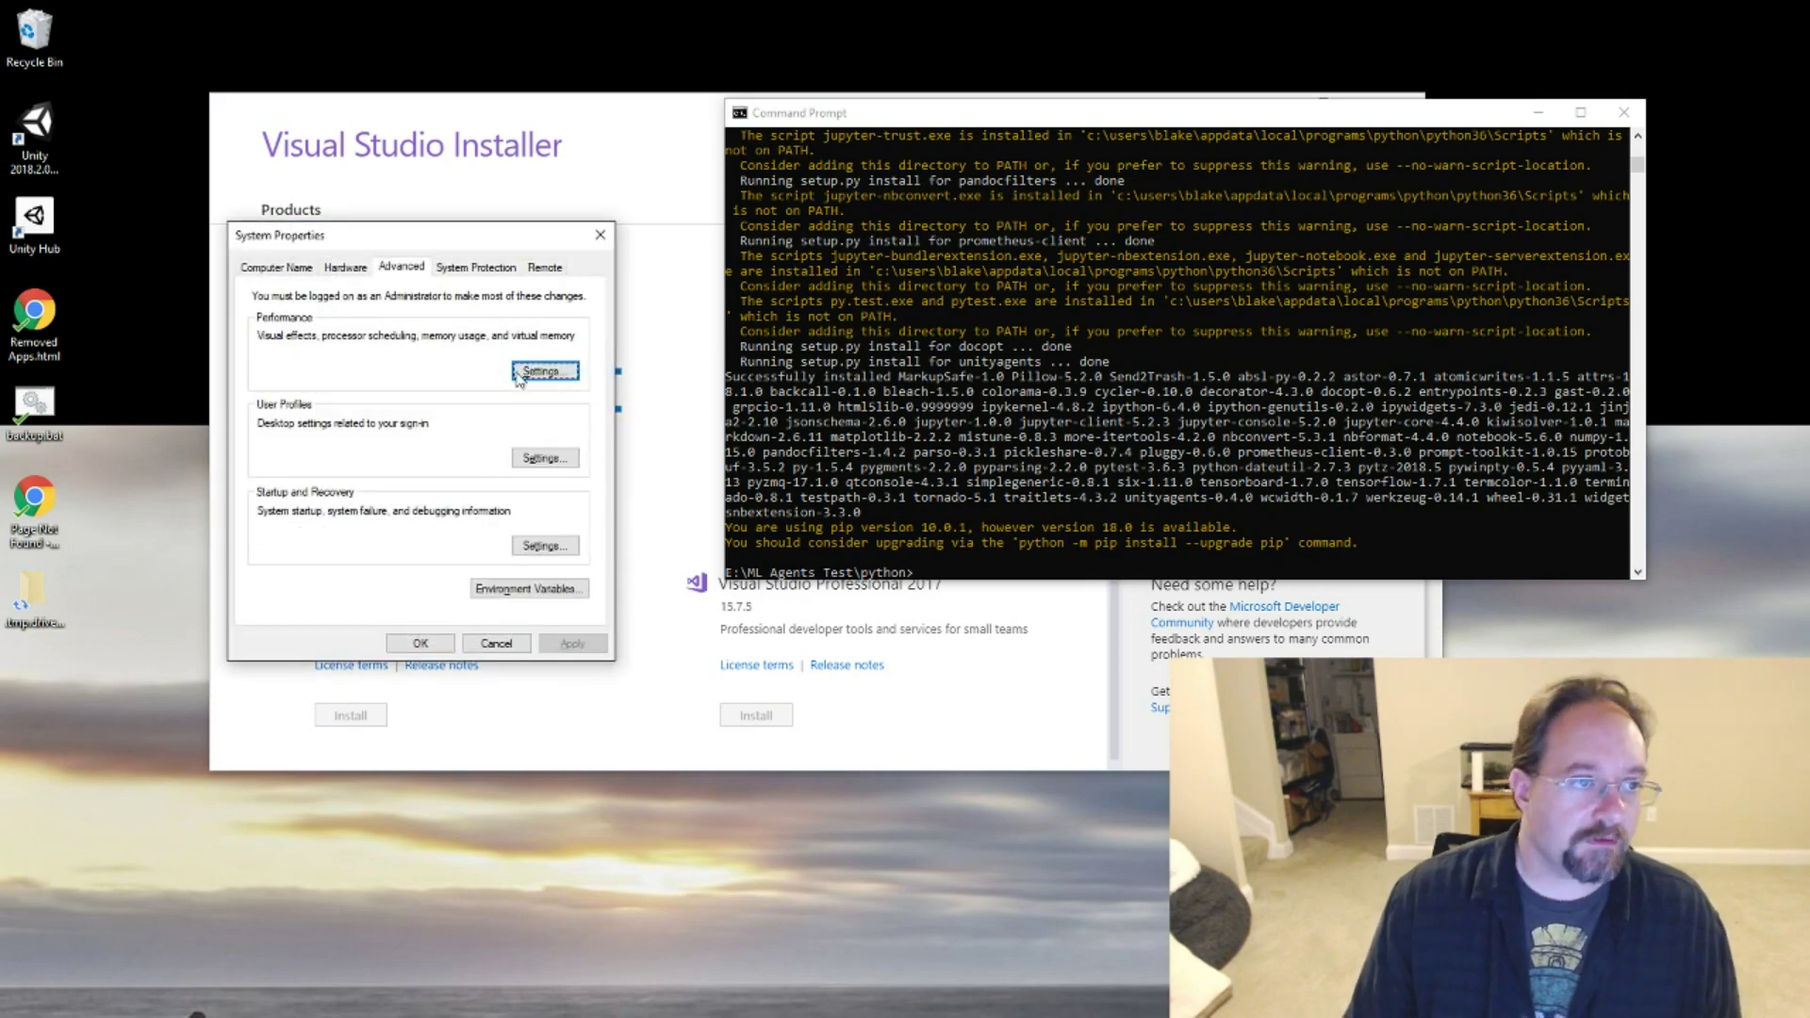
Open the Windows environment variables from the advanced System Properties and reposition the dialogs for easier viewing.
drag(522, 233, 755, 276)
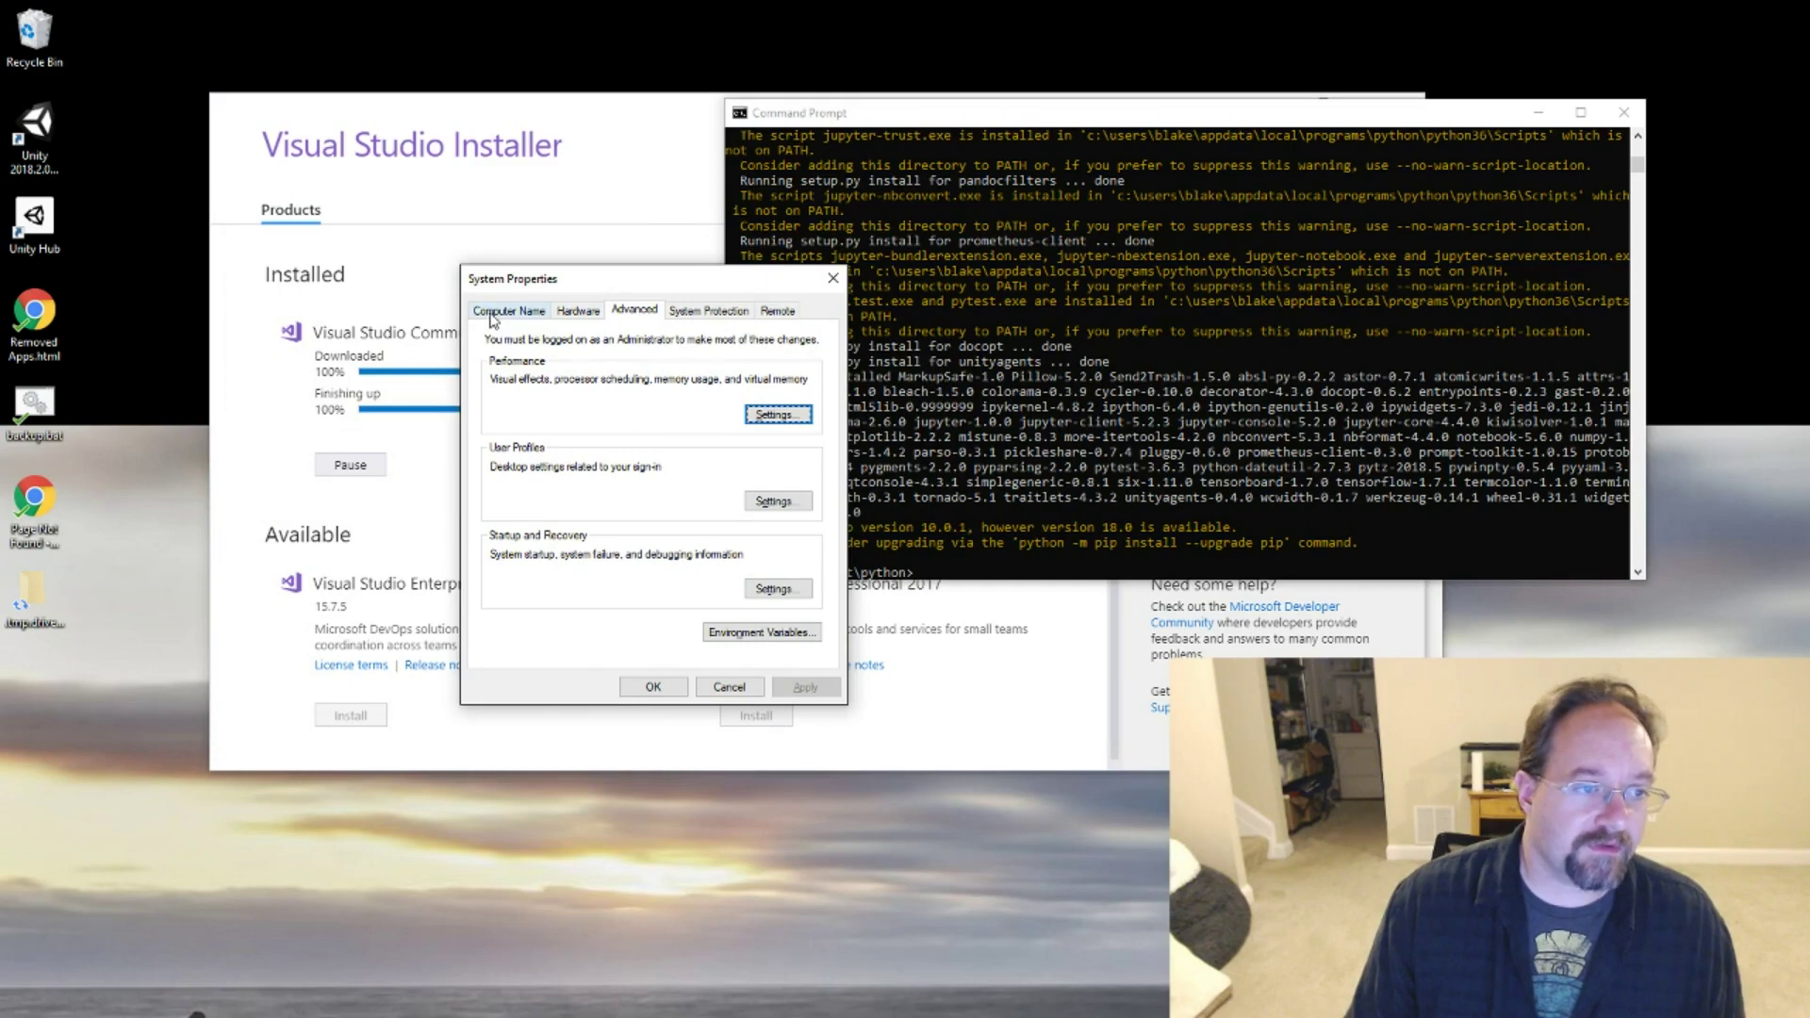
click(745, 633)
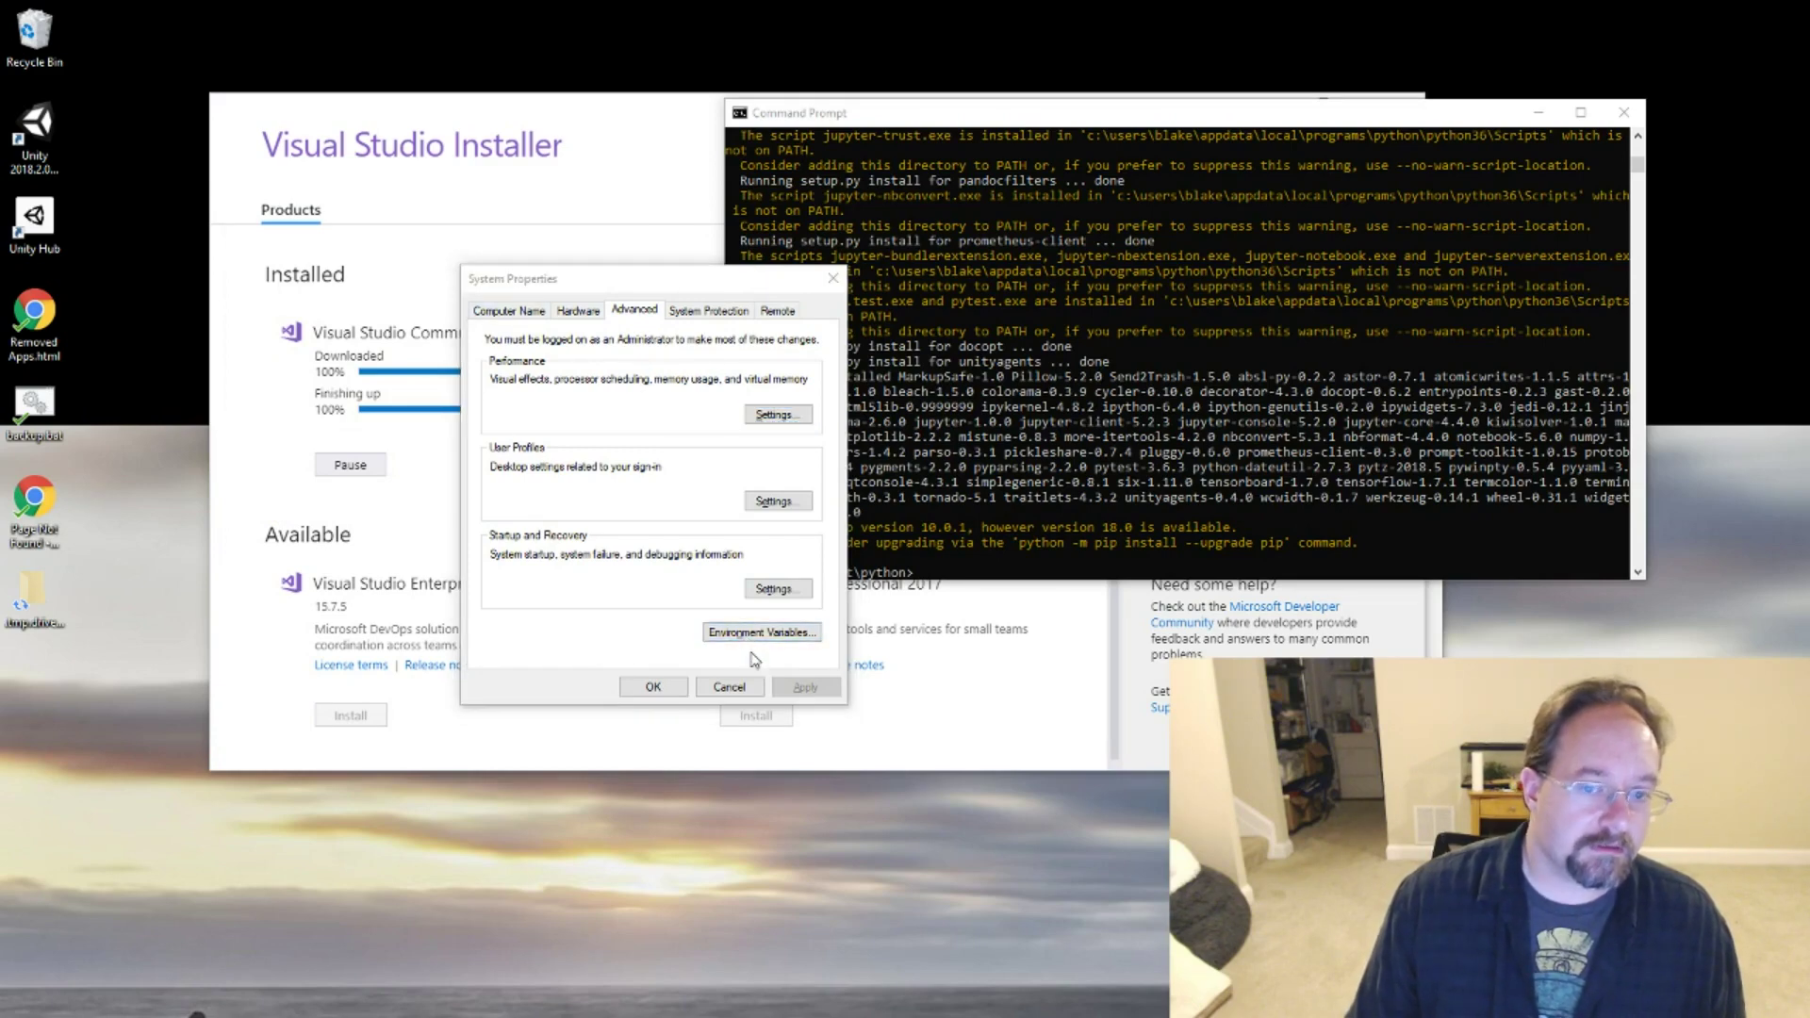
drag(1120, 284, 756, 173)
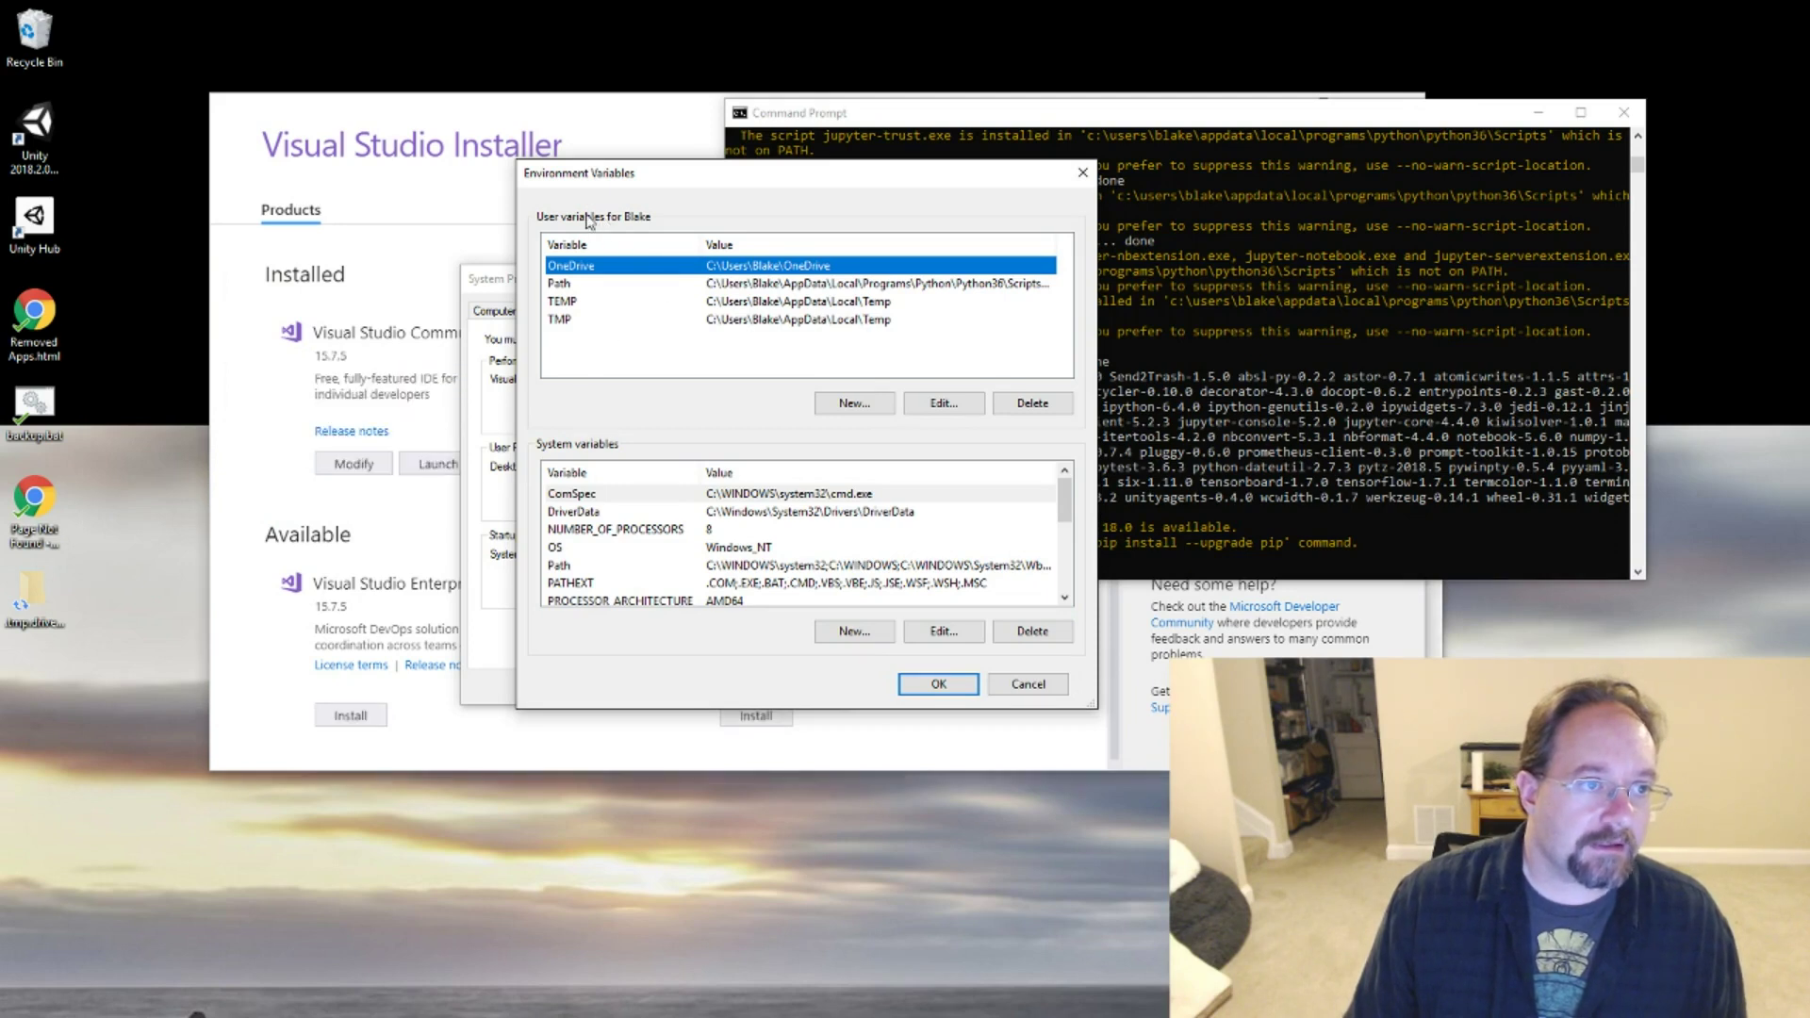
Add the copied python36\Scripts folder path as a new entry in the user Path variable and confirm all the system dialogs.
click(638, 300)
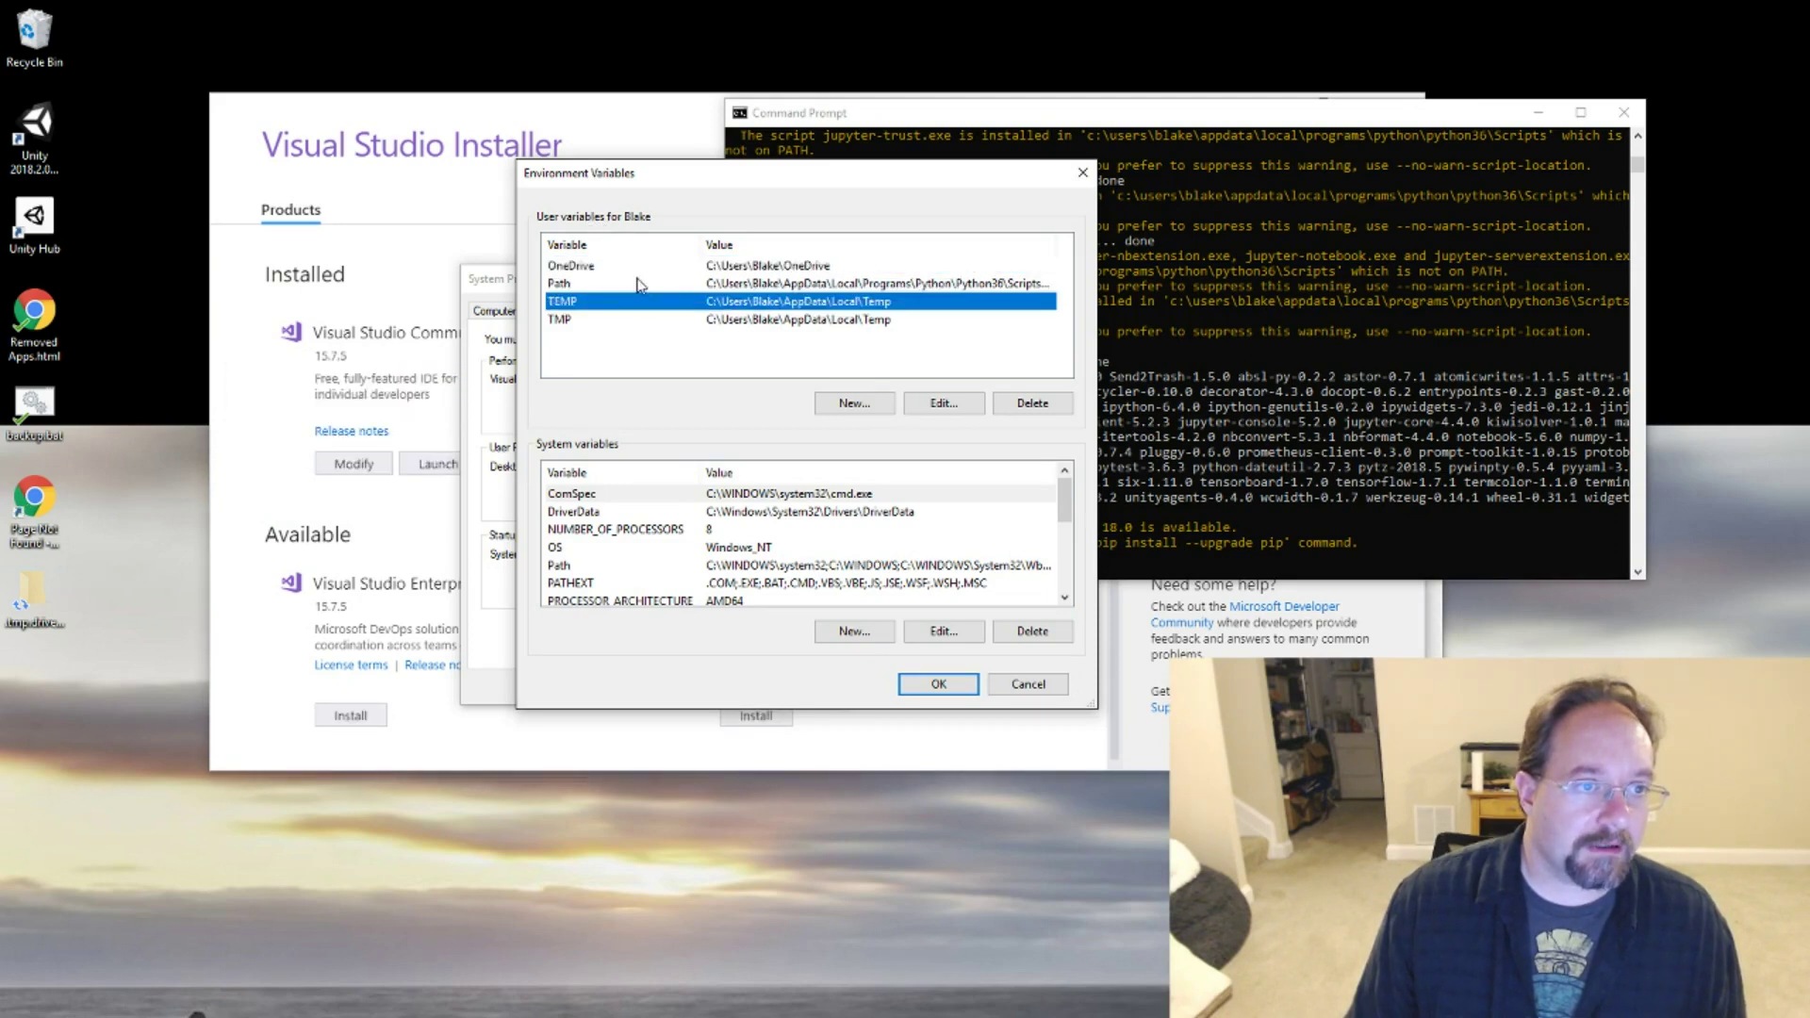
click(637, 283)
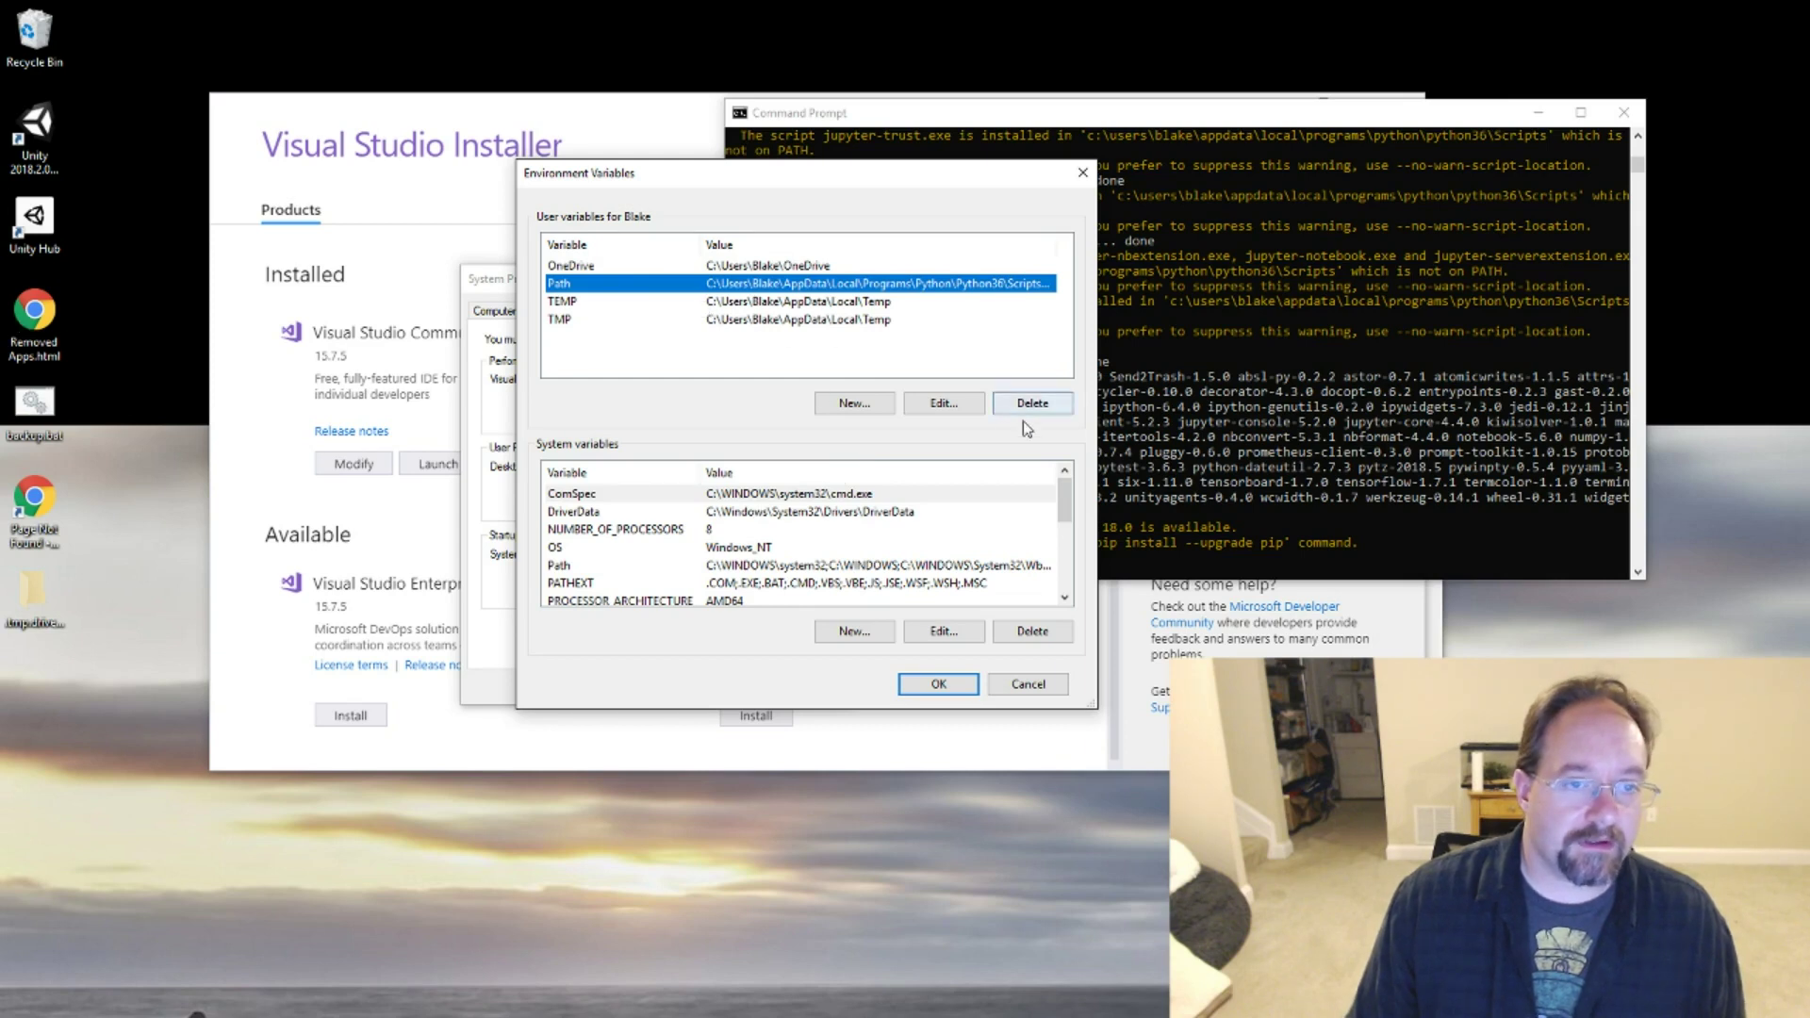
click(945, 404)
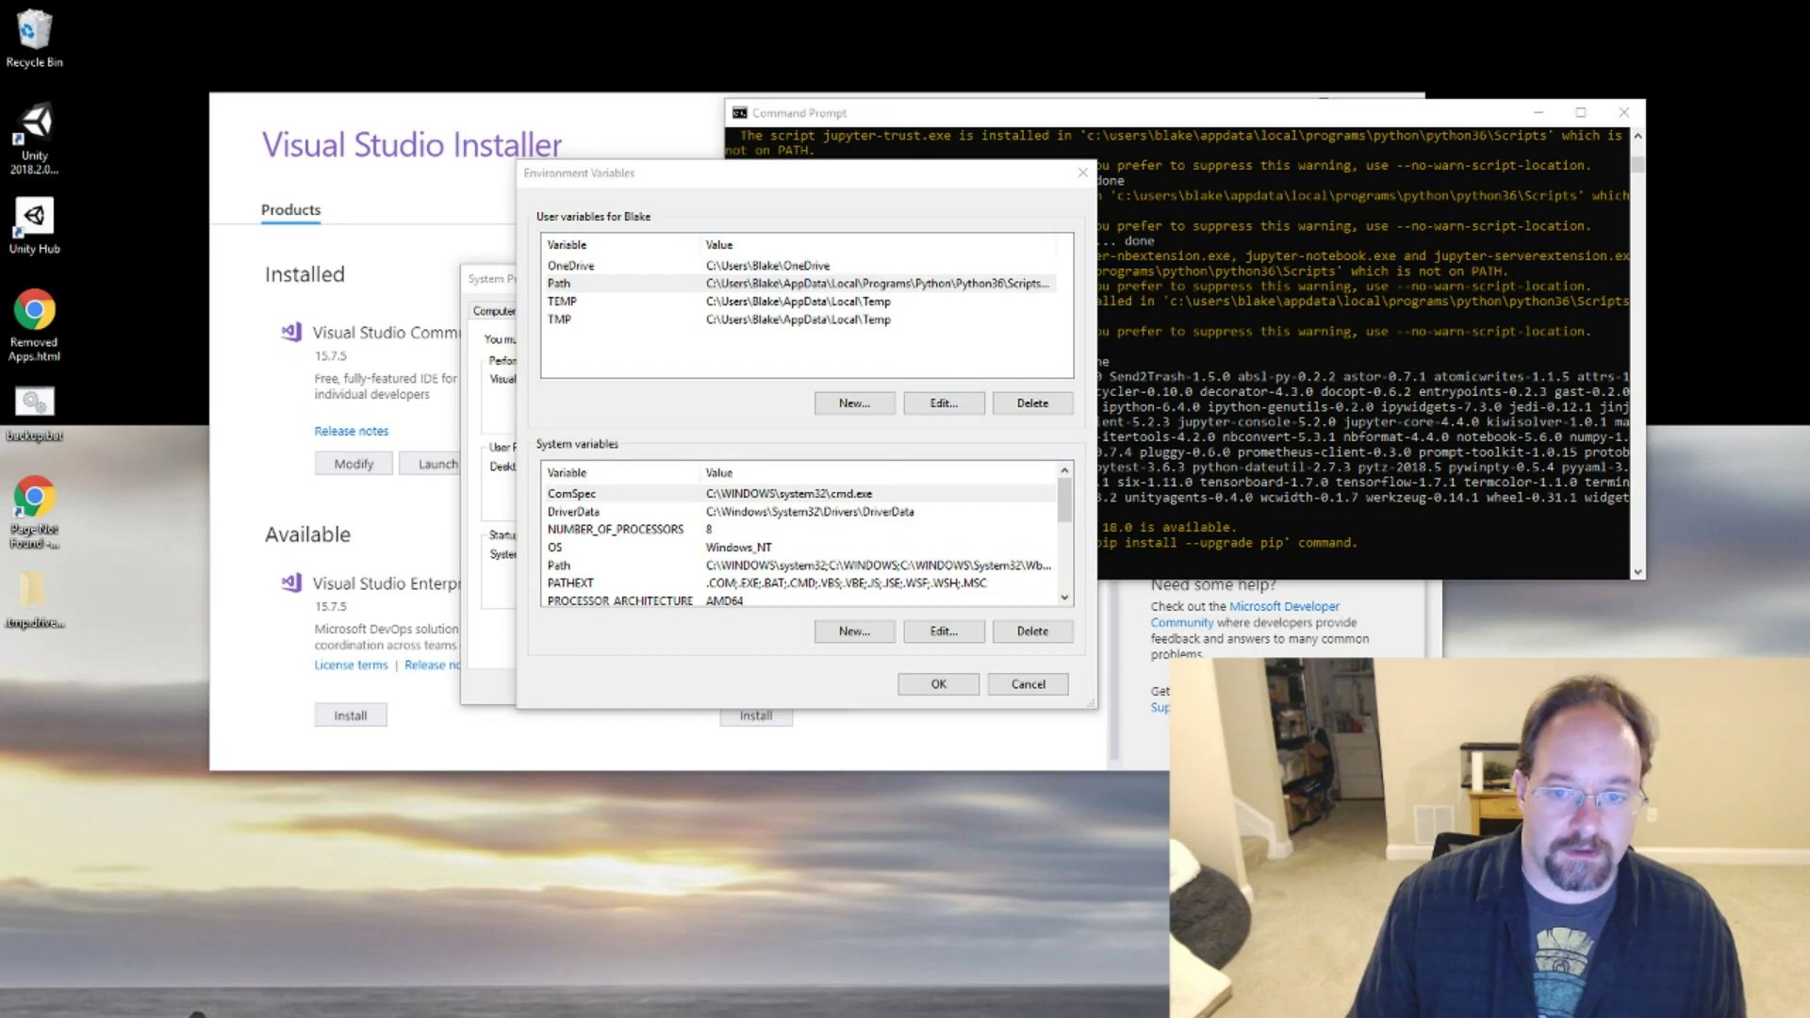
drag(943, 256, 848, 225)
click(816, 317)
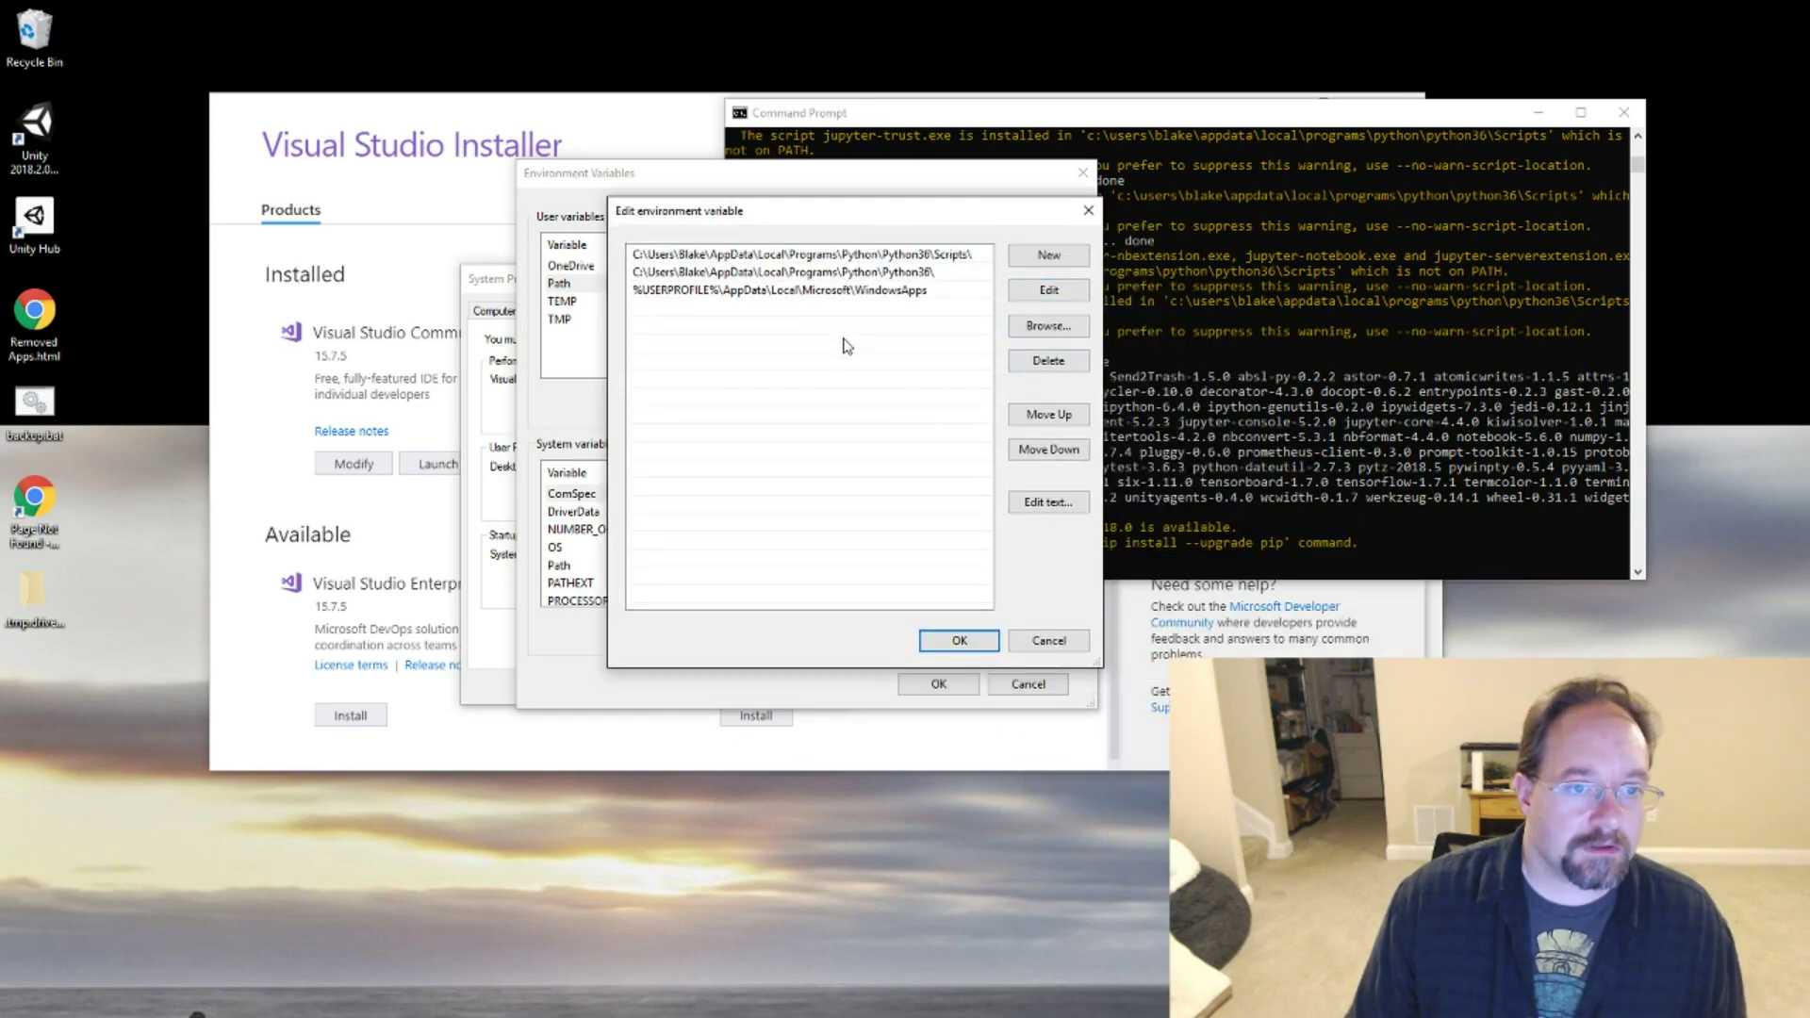
click(1042, 256)
key(ctrl+v)
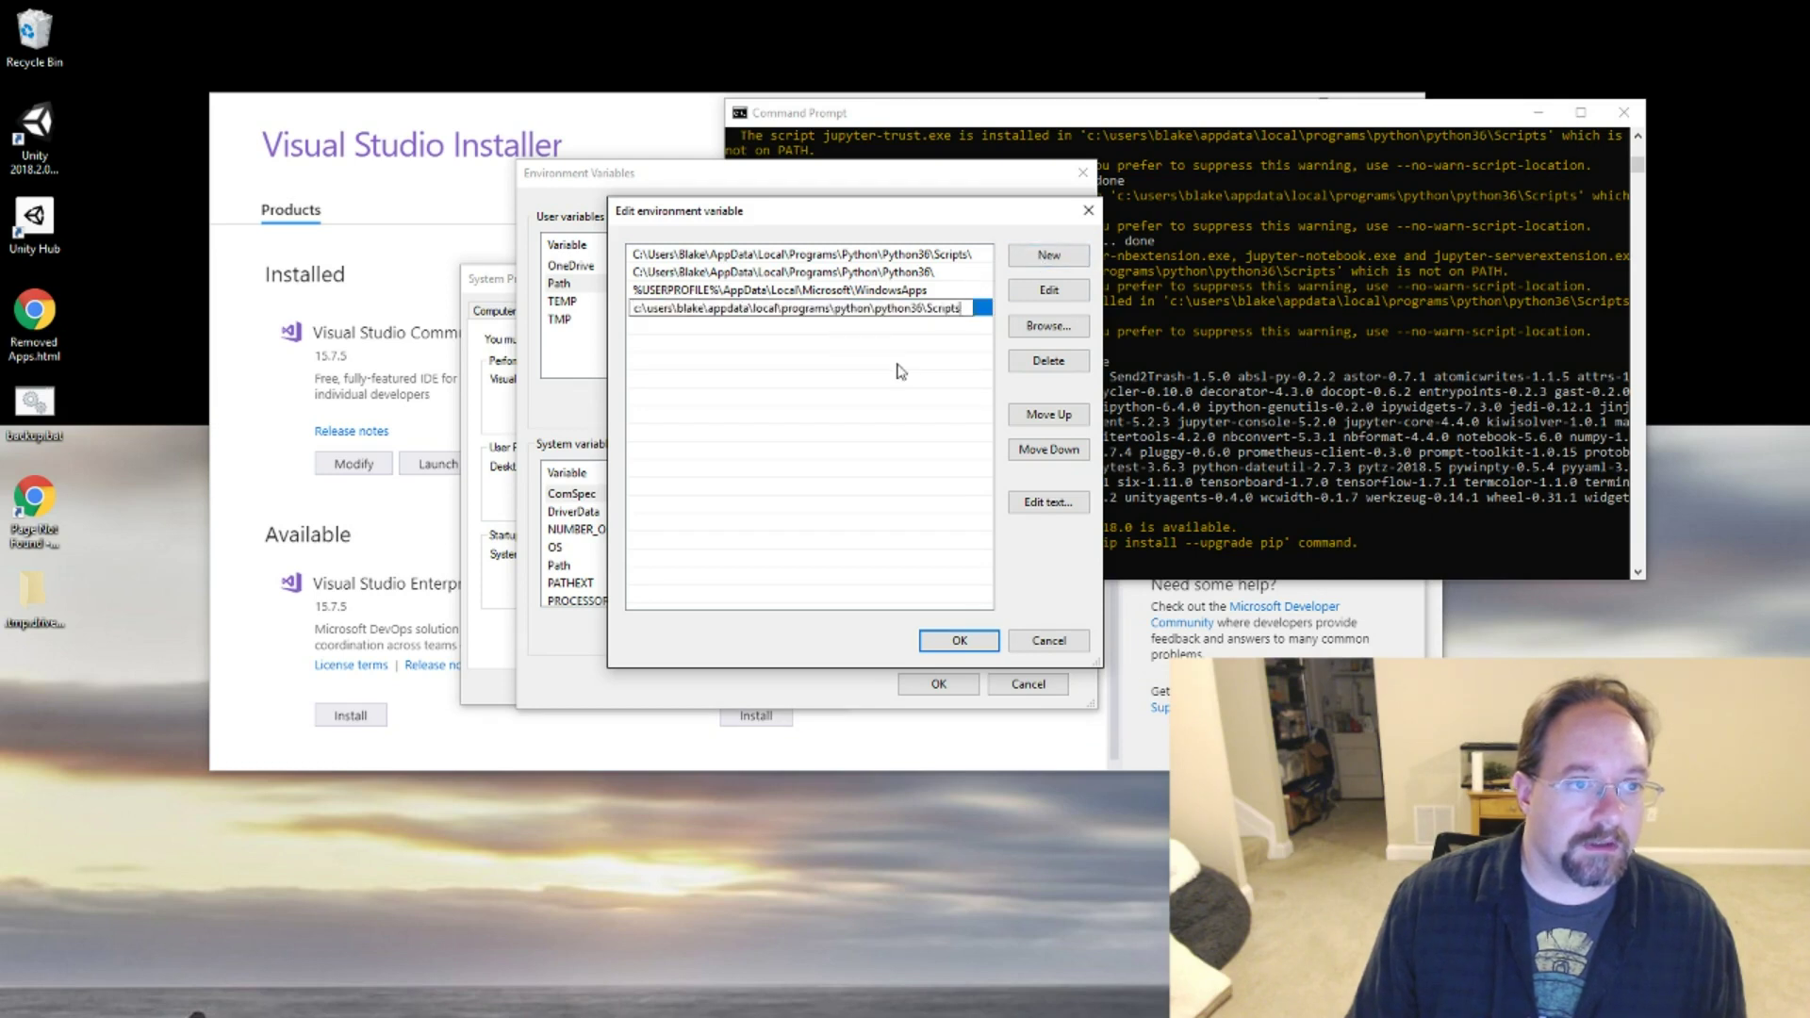
click(894, 366)
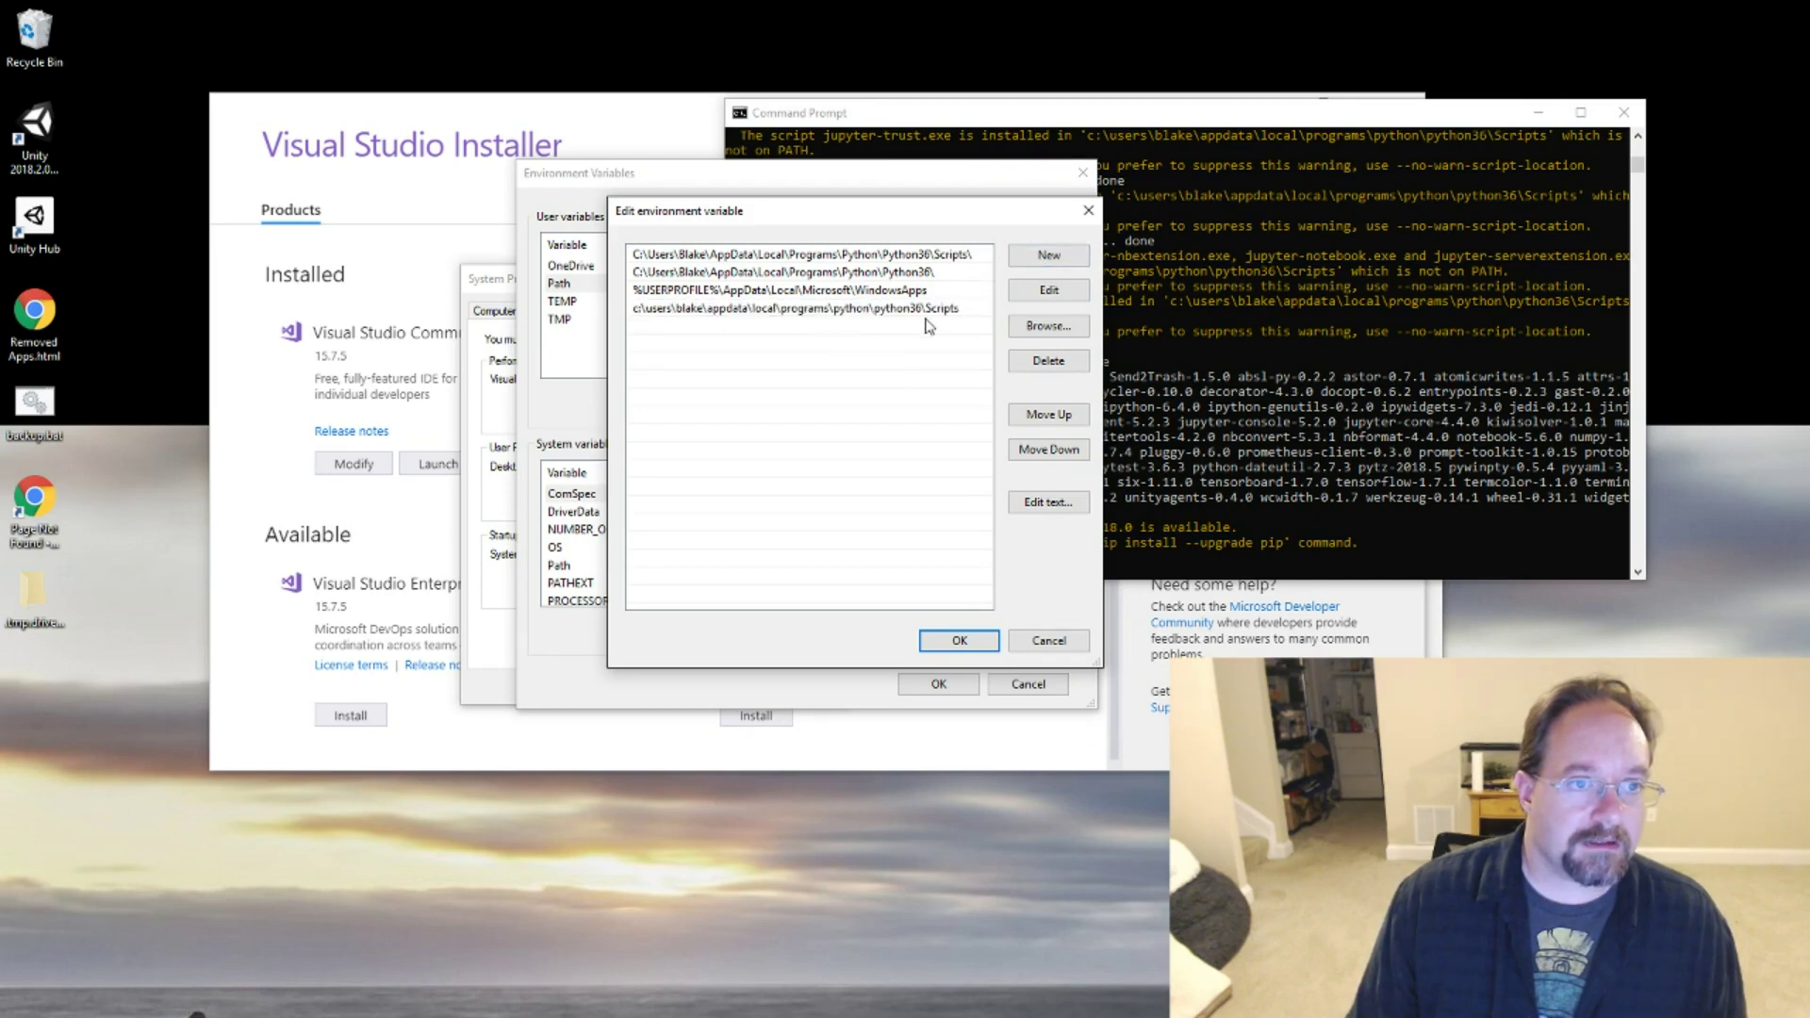
click(959, 640)
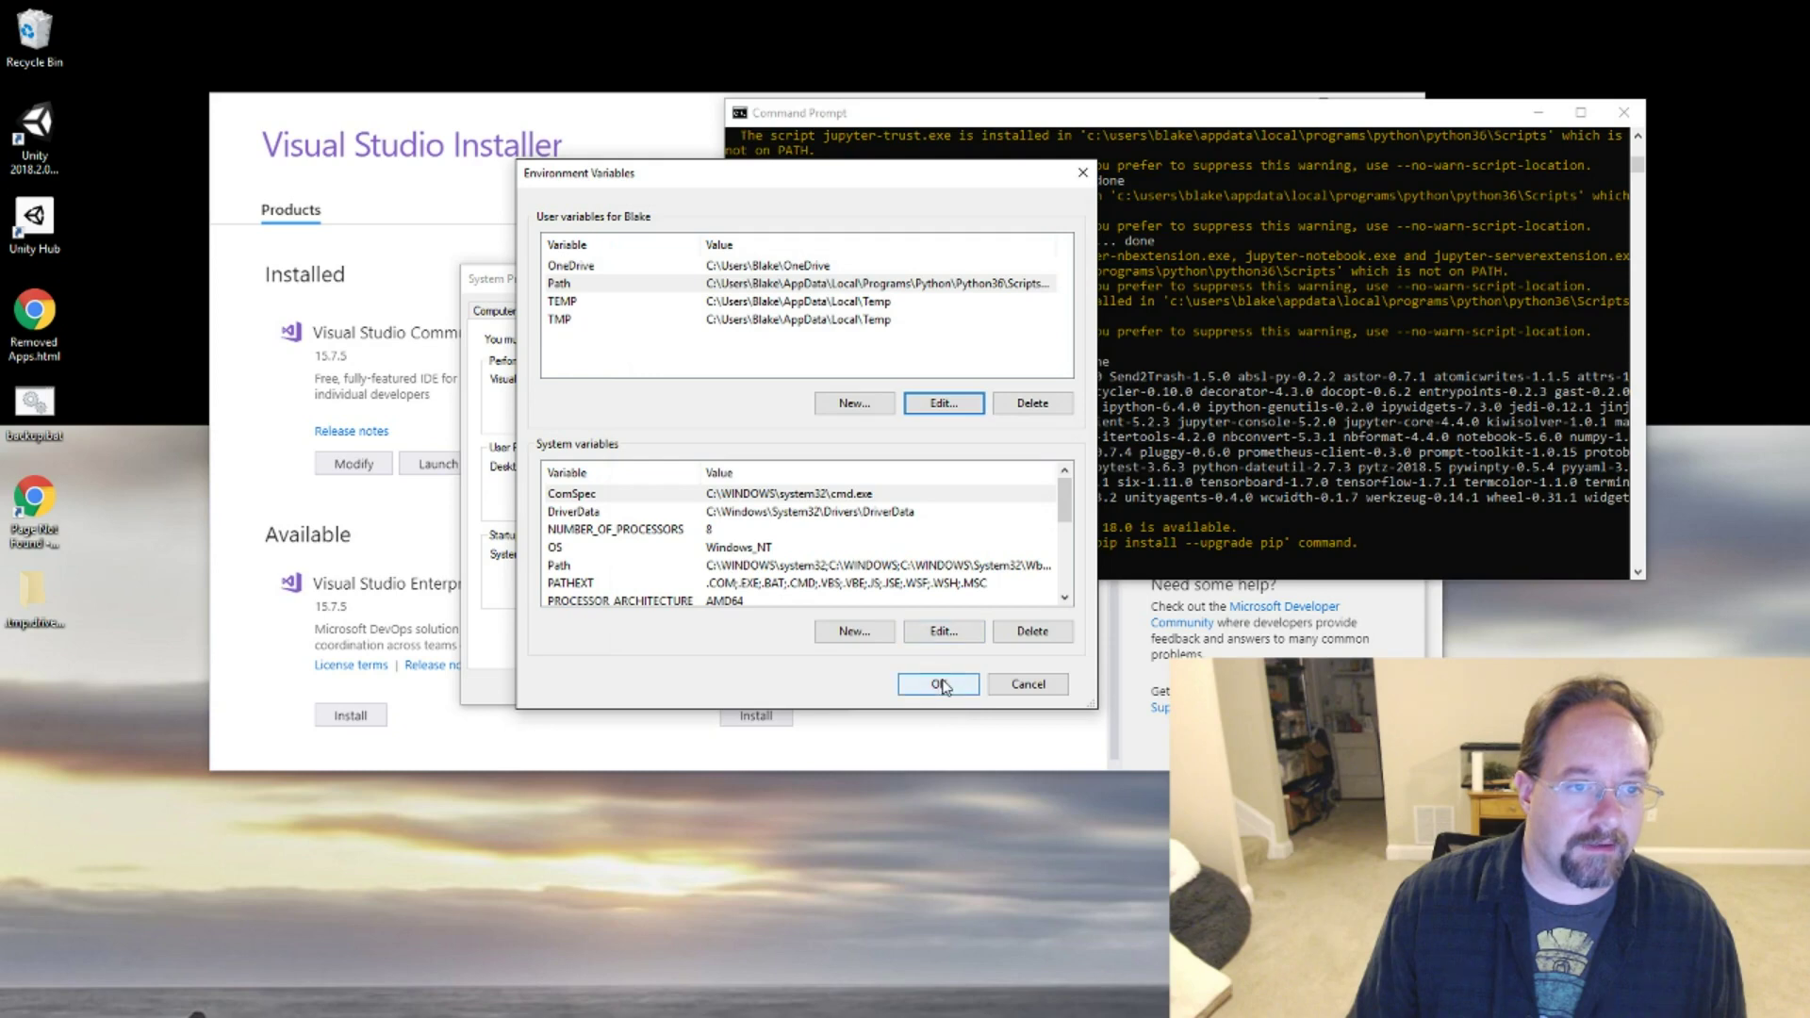
click(937, 684)
click(650, 685)
click(683, 651)
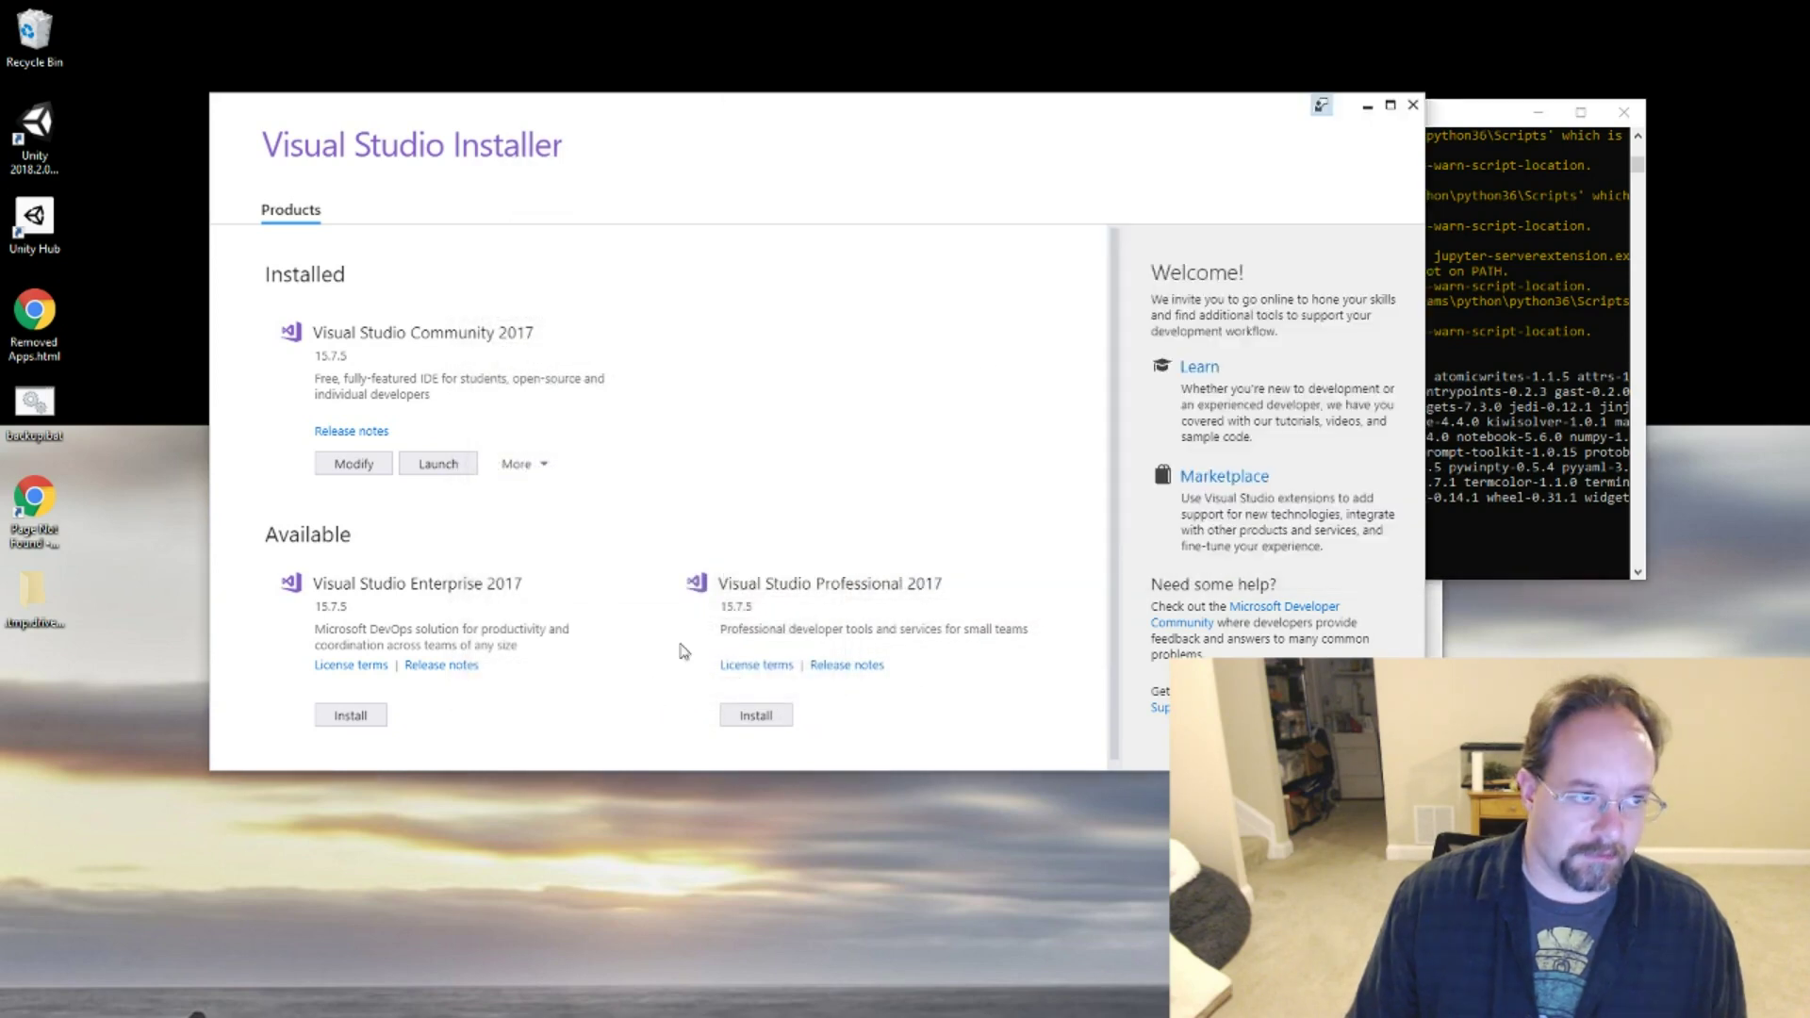
Return to the Command Prompt, rerun "pip install ." in the python folder and review its output.
click(1509, 274)
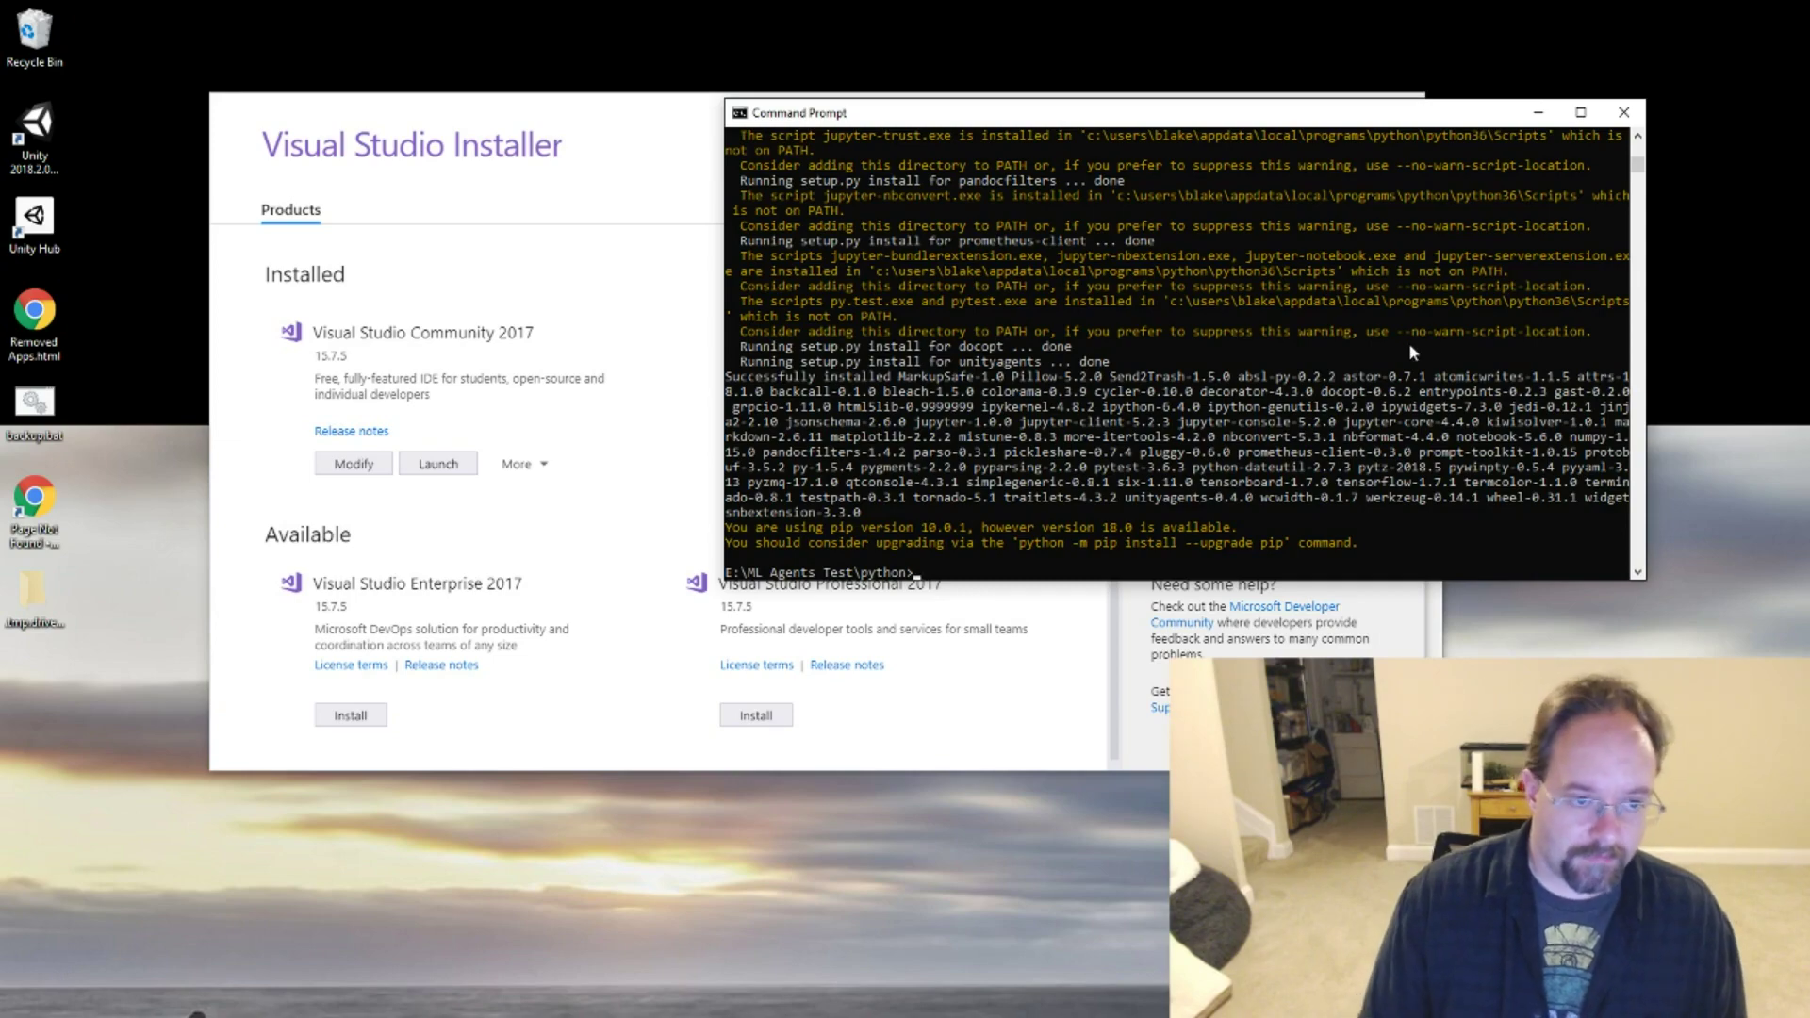
text(pip install .)
key(Return)
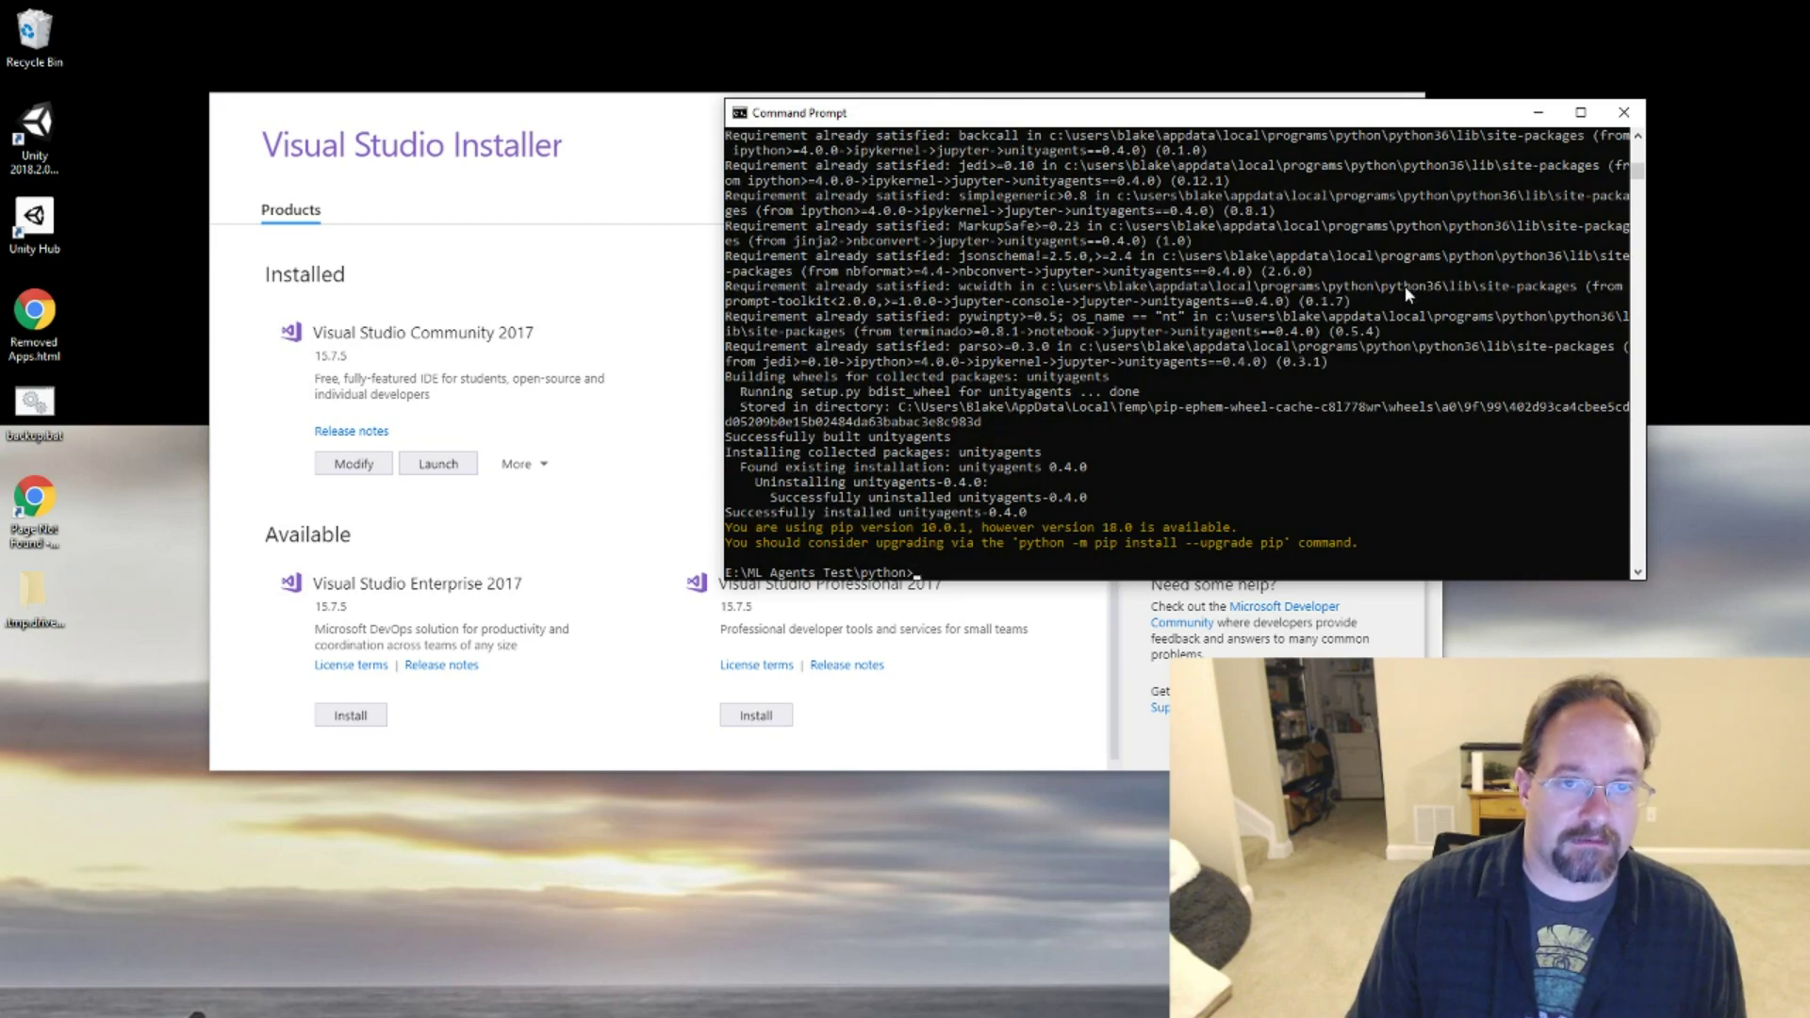
scroll(1466, 372, up, 1)
scroll(1483, 391, down, 2)
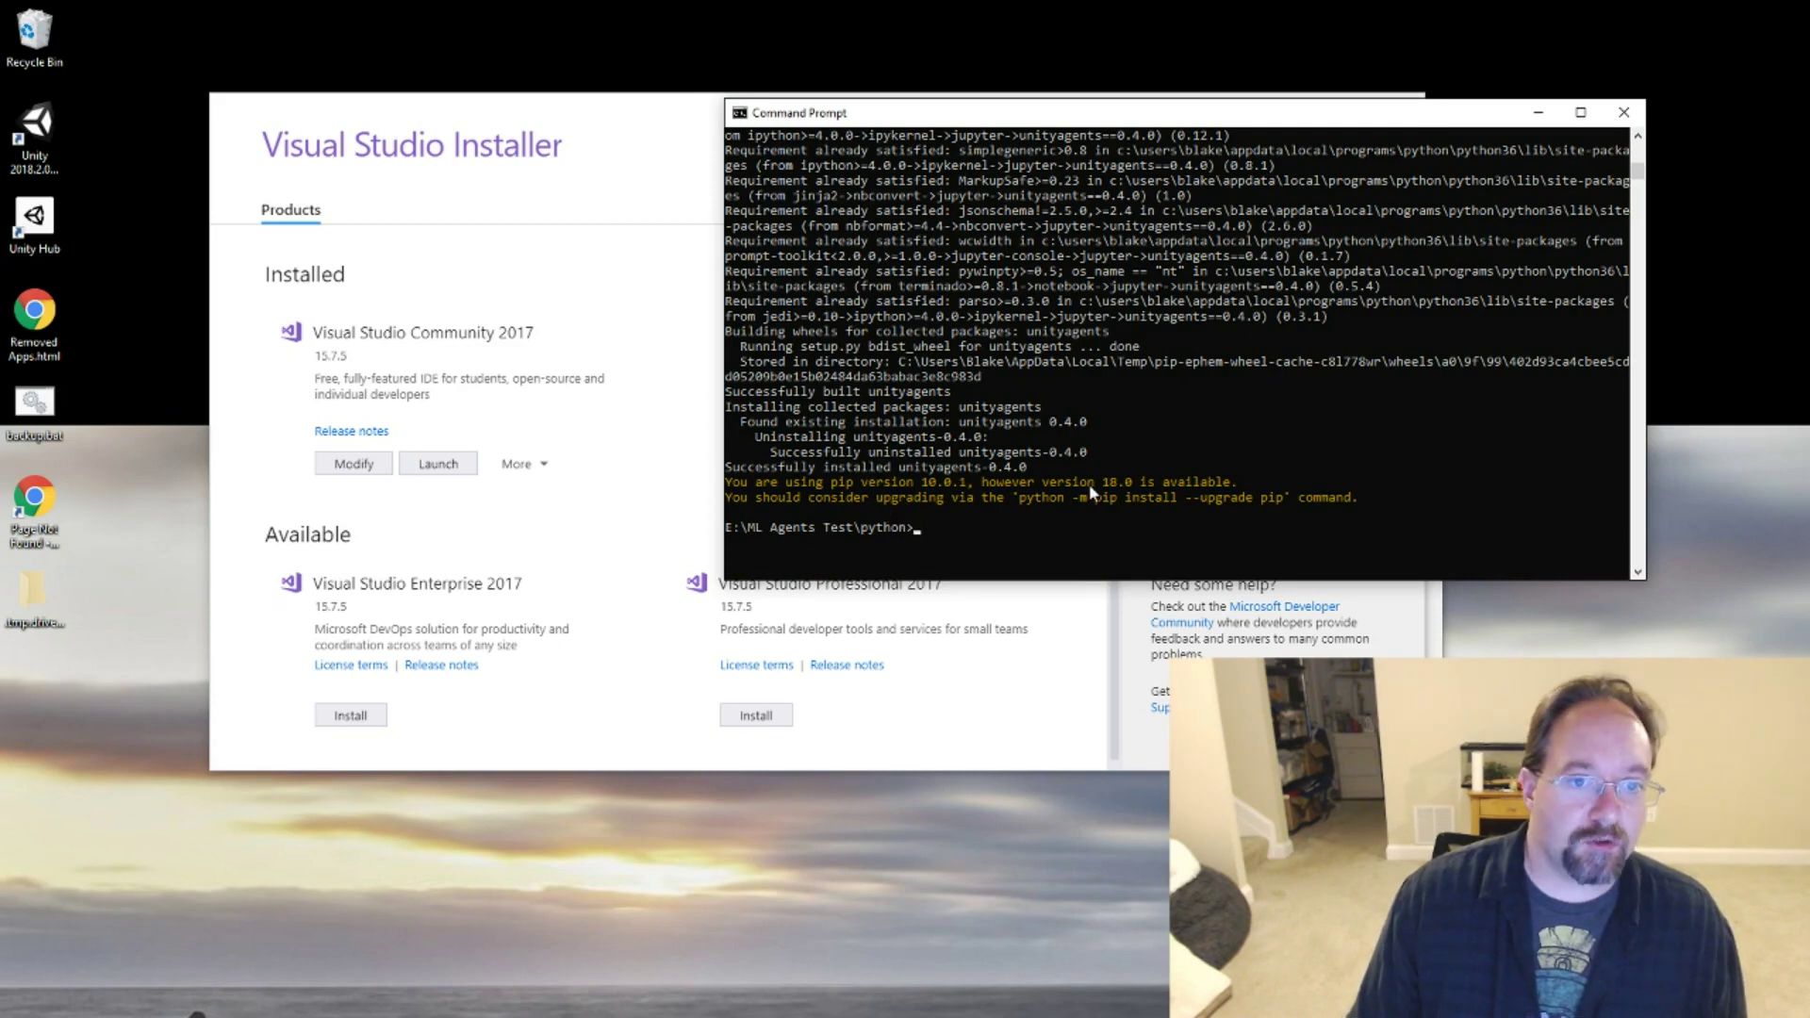
Put the Command Prompt away, launch Visual Studio Community 2017 from its installer, and close both Visual Studio and the installer.
click(1625, 112)
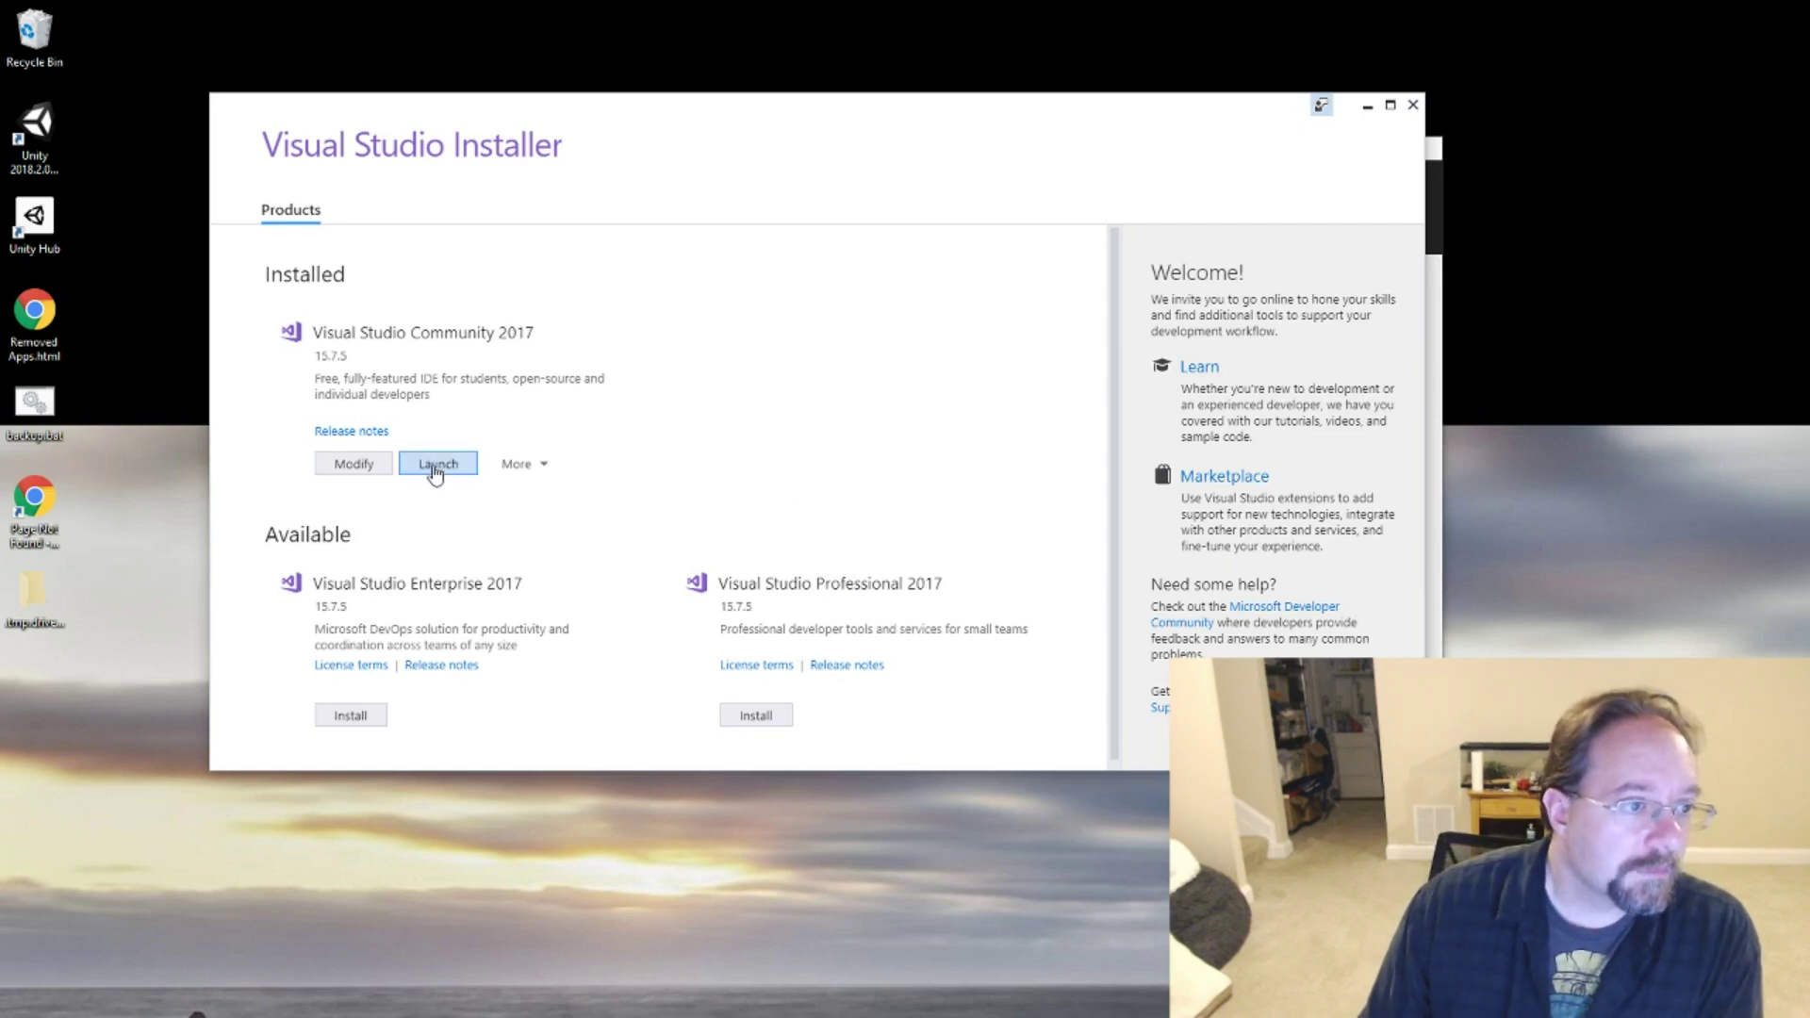
click(435, 466)
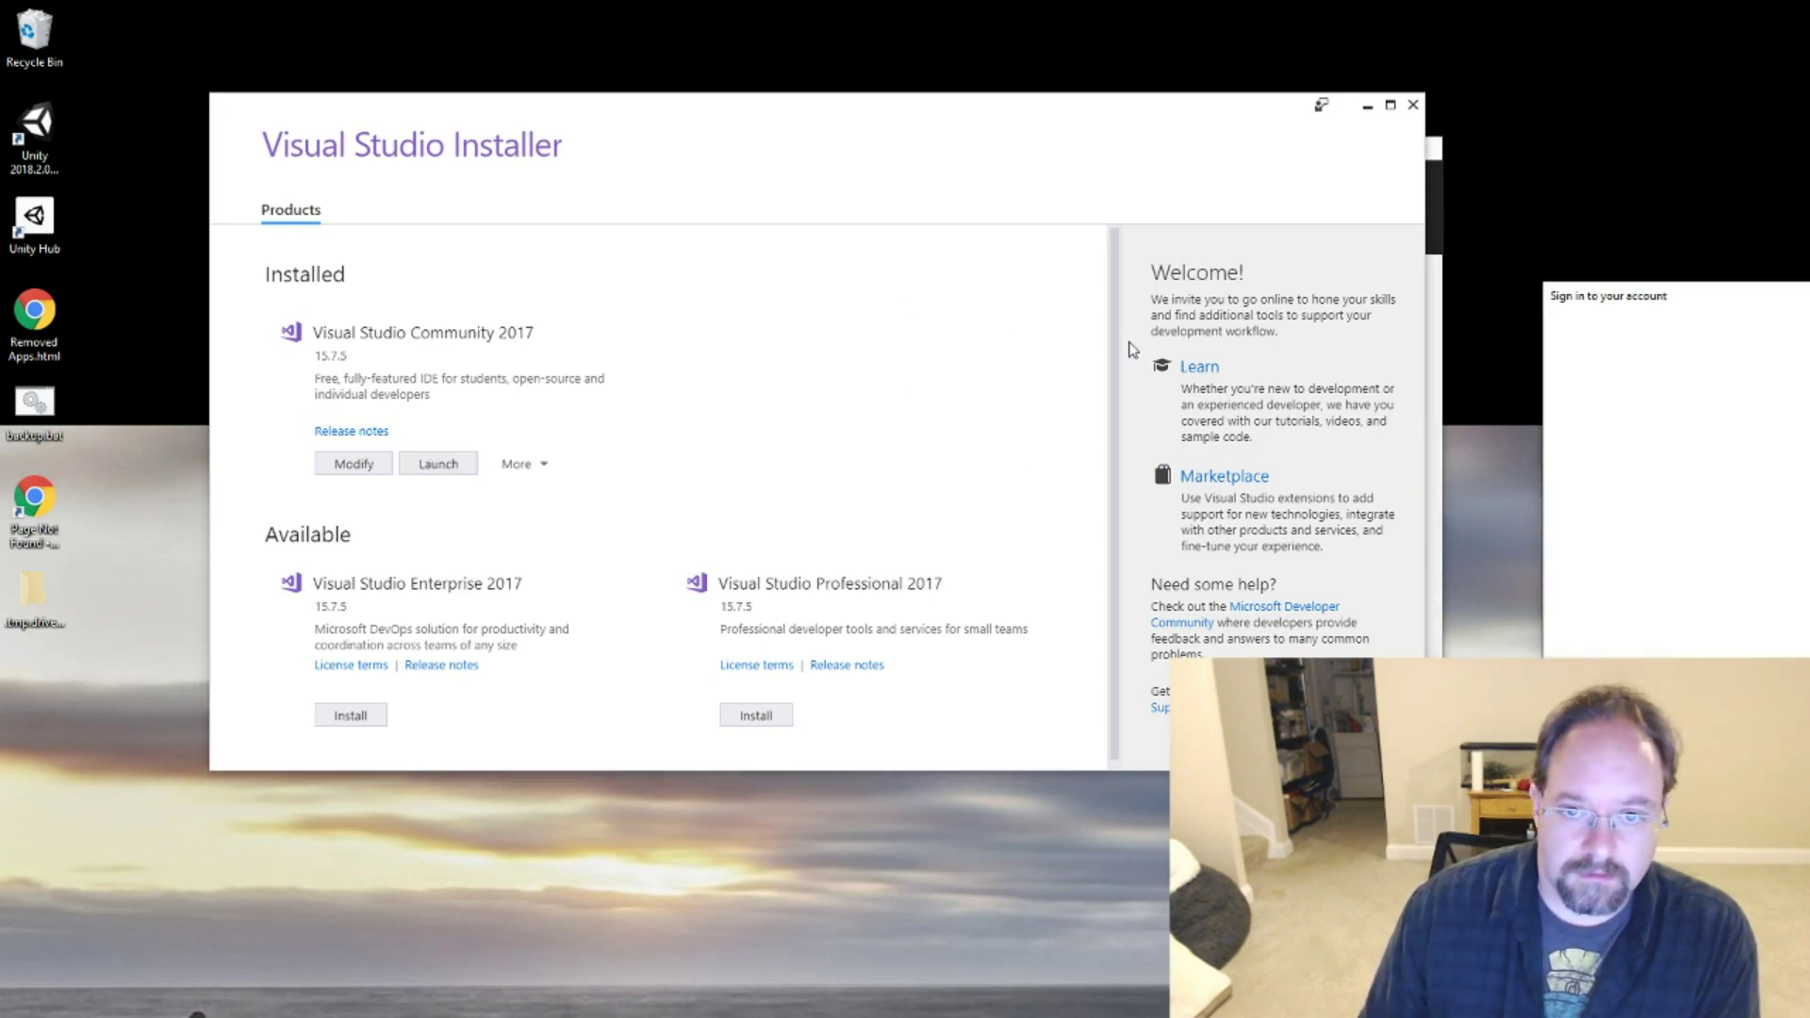
mouse_move(1772, 296)
mouse_down()
mouse_move(1580, 288)
mouse_move(861, 129)
mouse_move(649, 210)
mouse_move(1805, 284)
mouse_up()
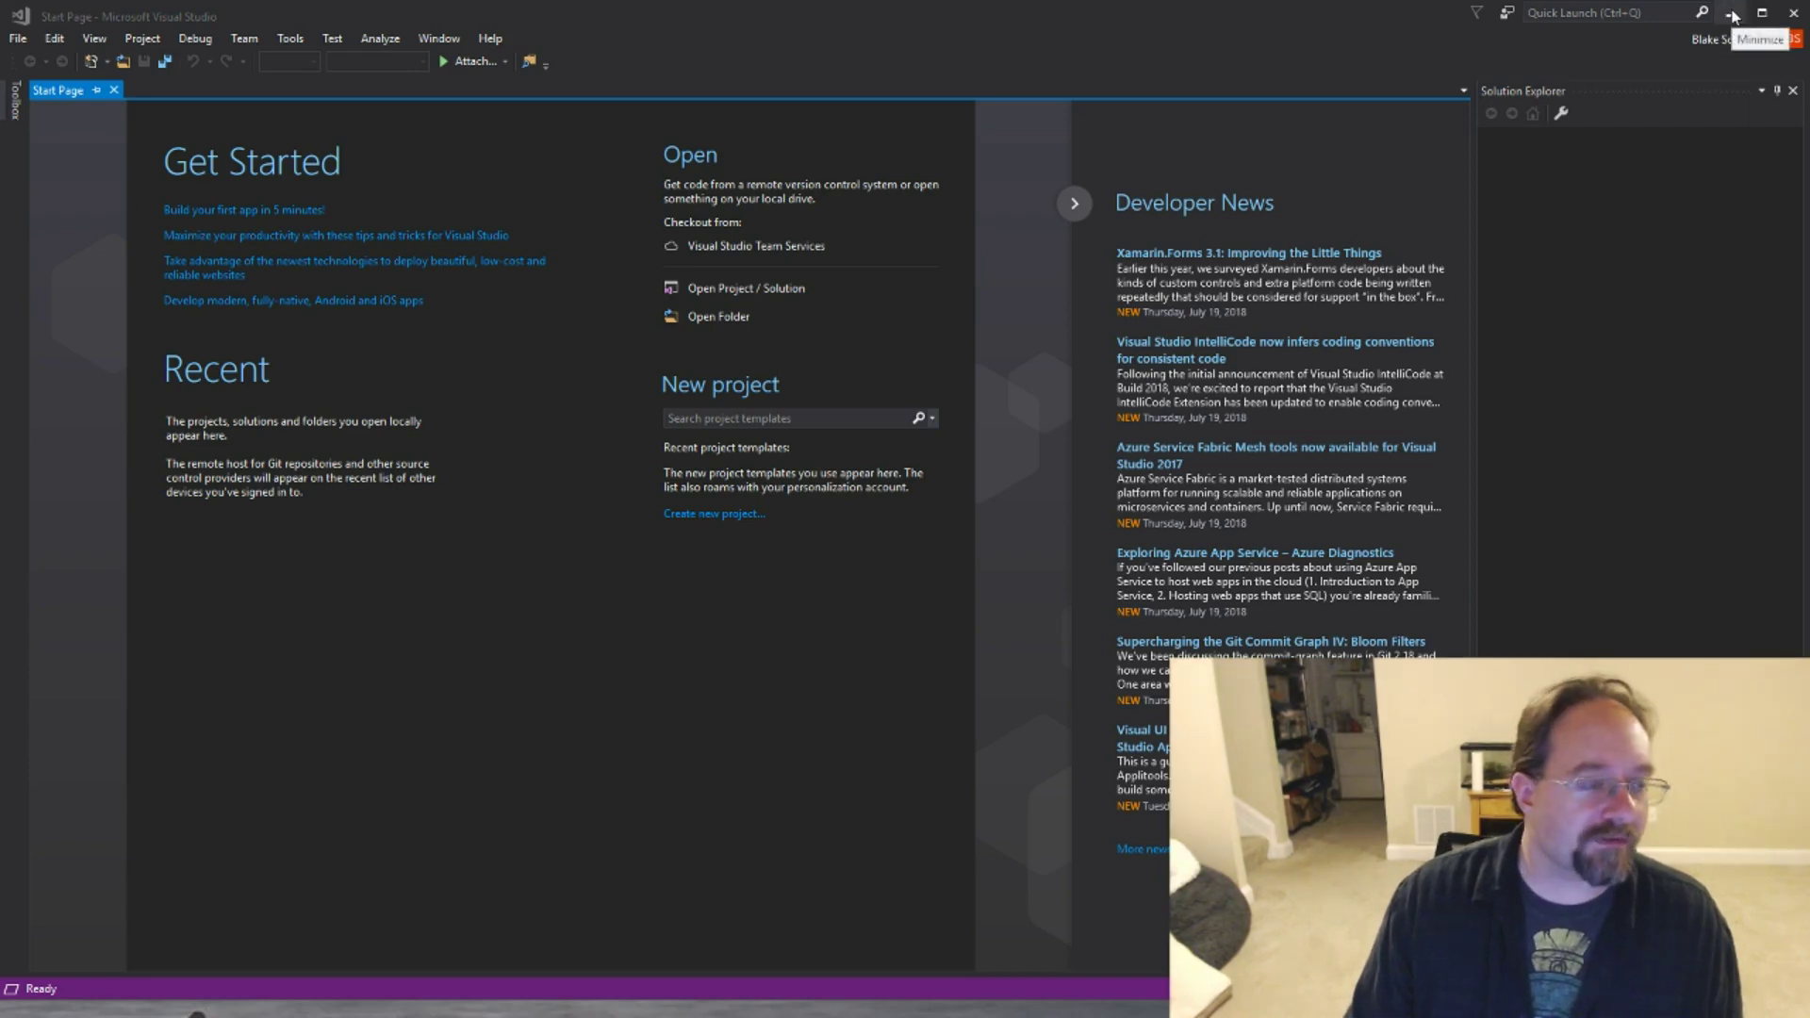
click(1802, 15)
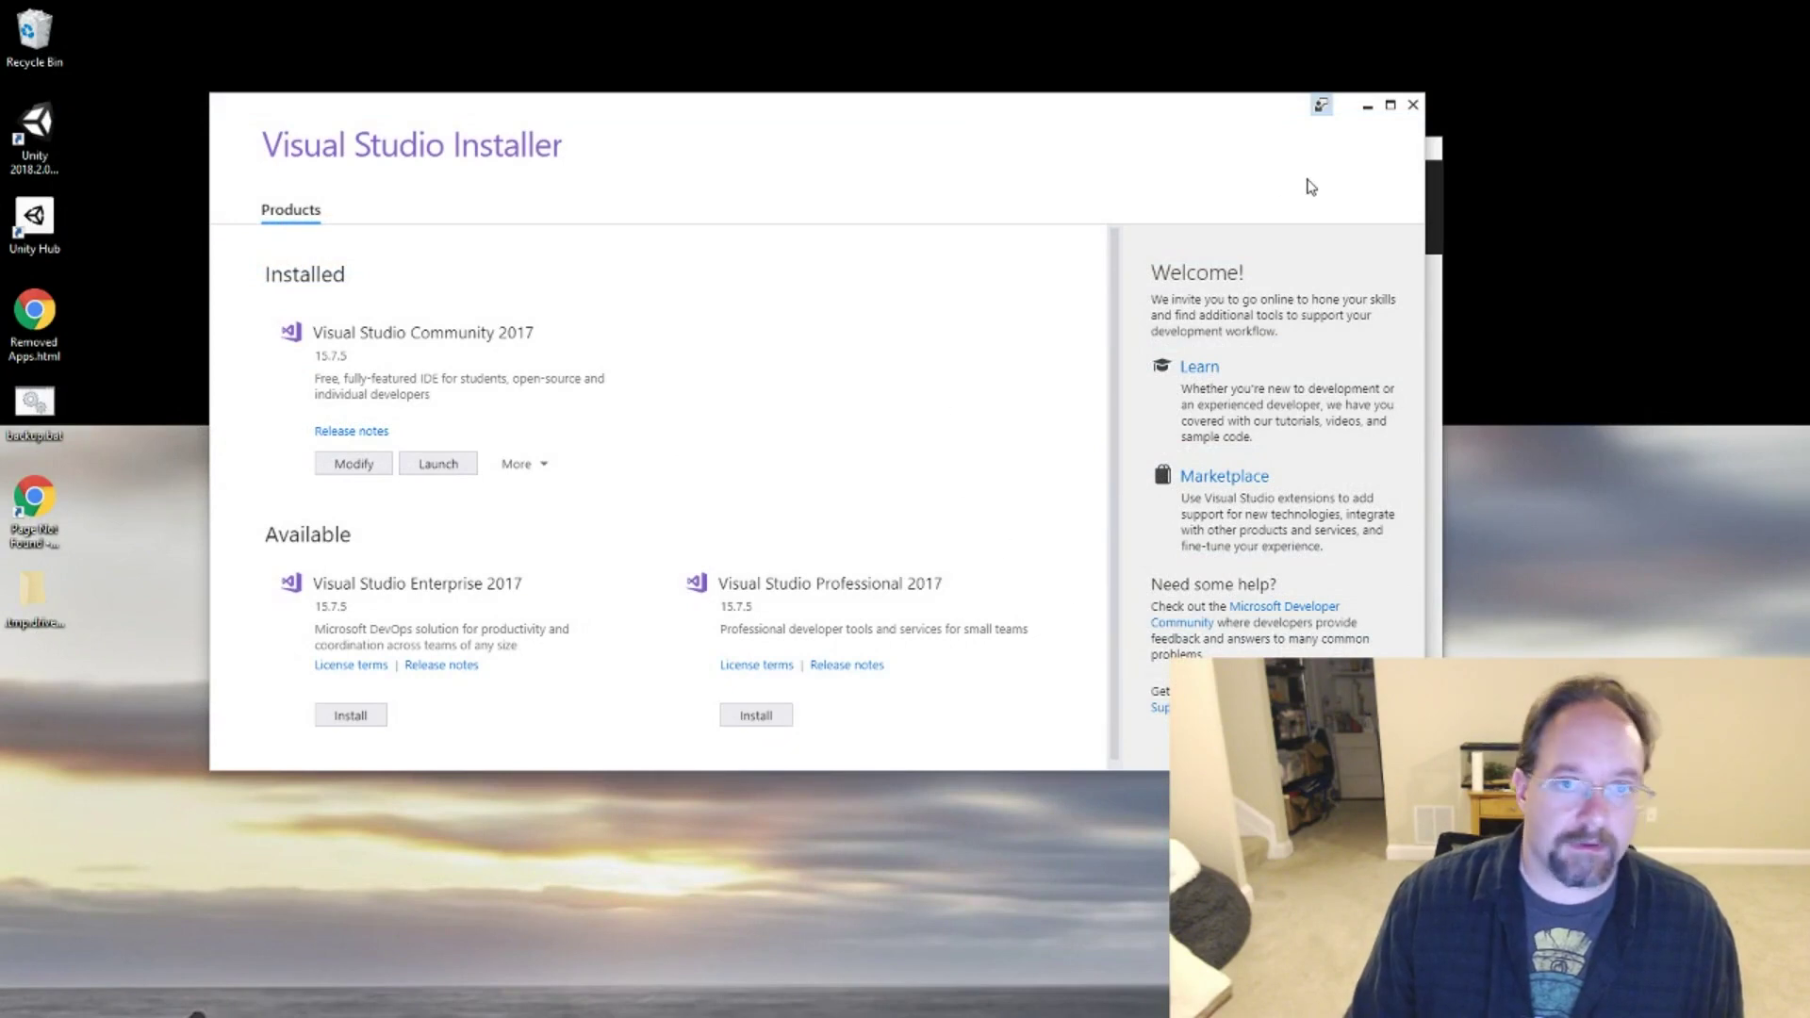
click(1412, 105)
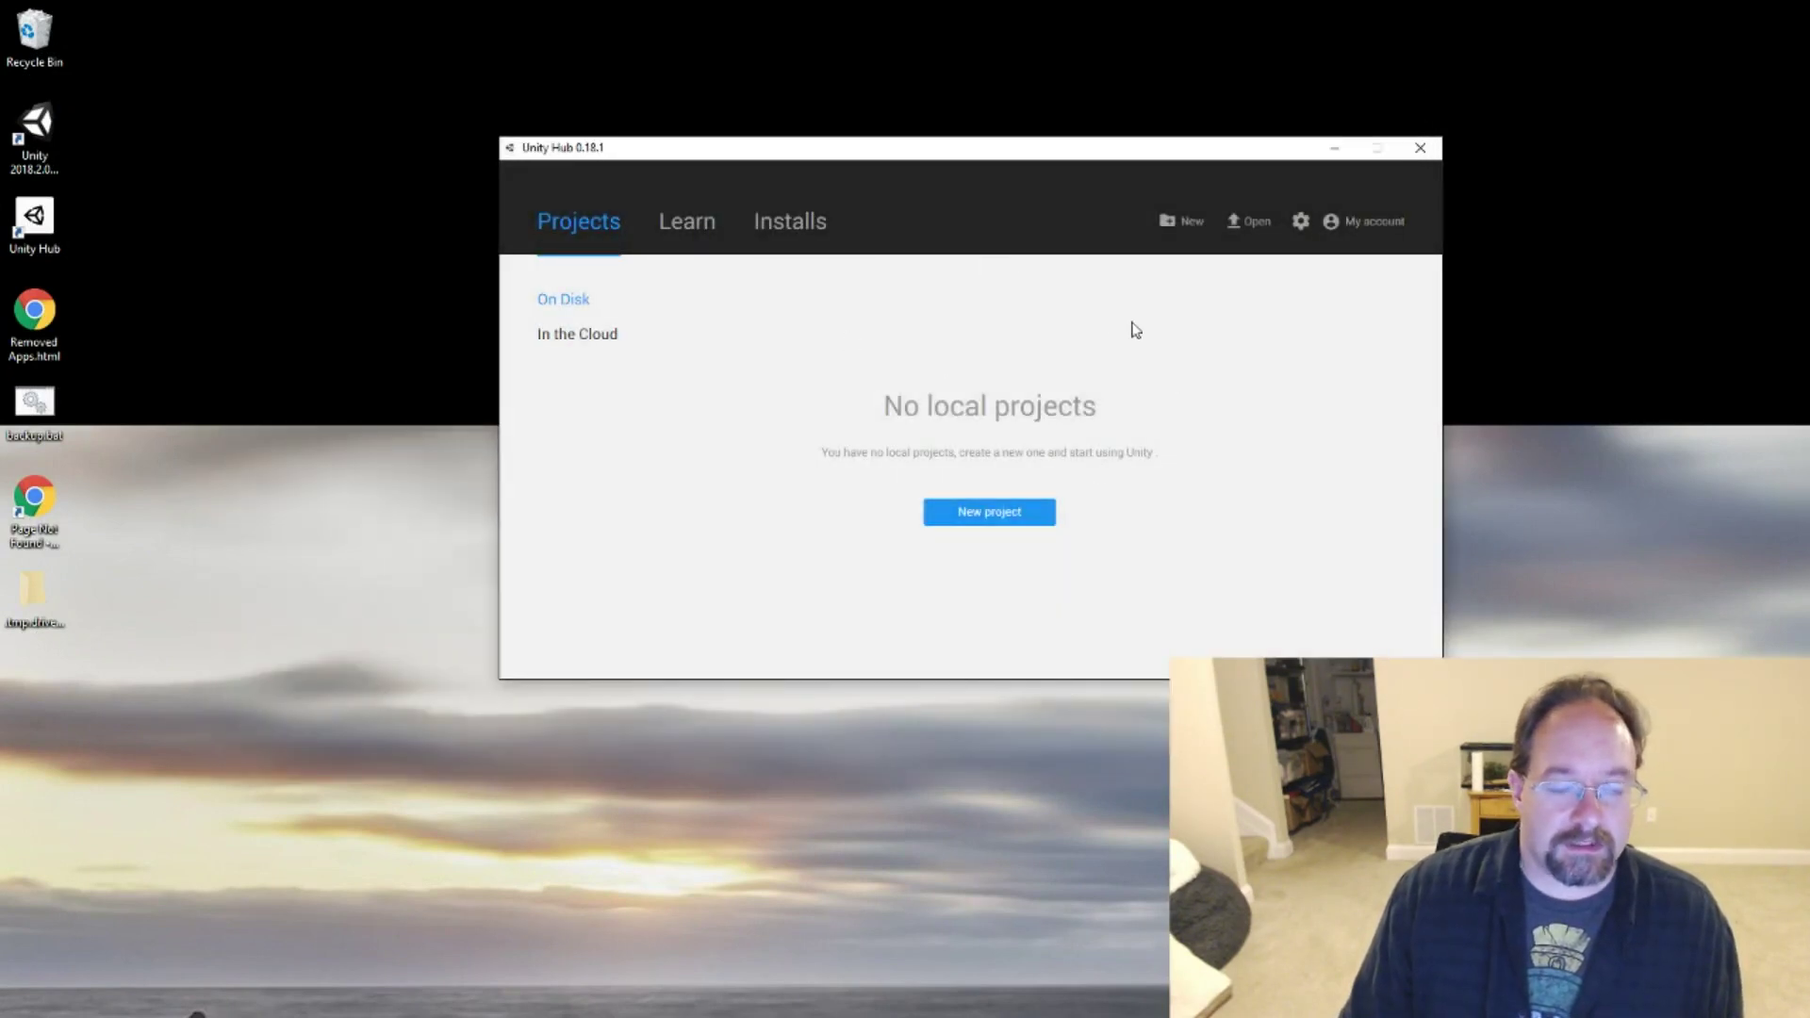
In Unity Hub, choose the unity-environment folder inside "ML Agents Test" on drive E: as the project to open.
drag(1028, 151, 869, 178)
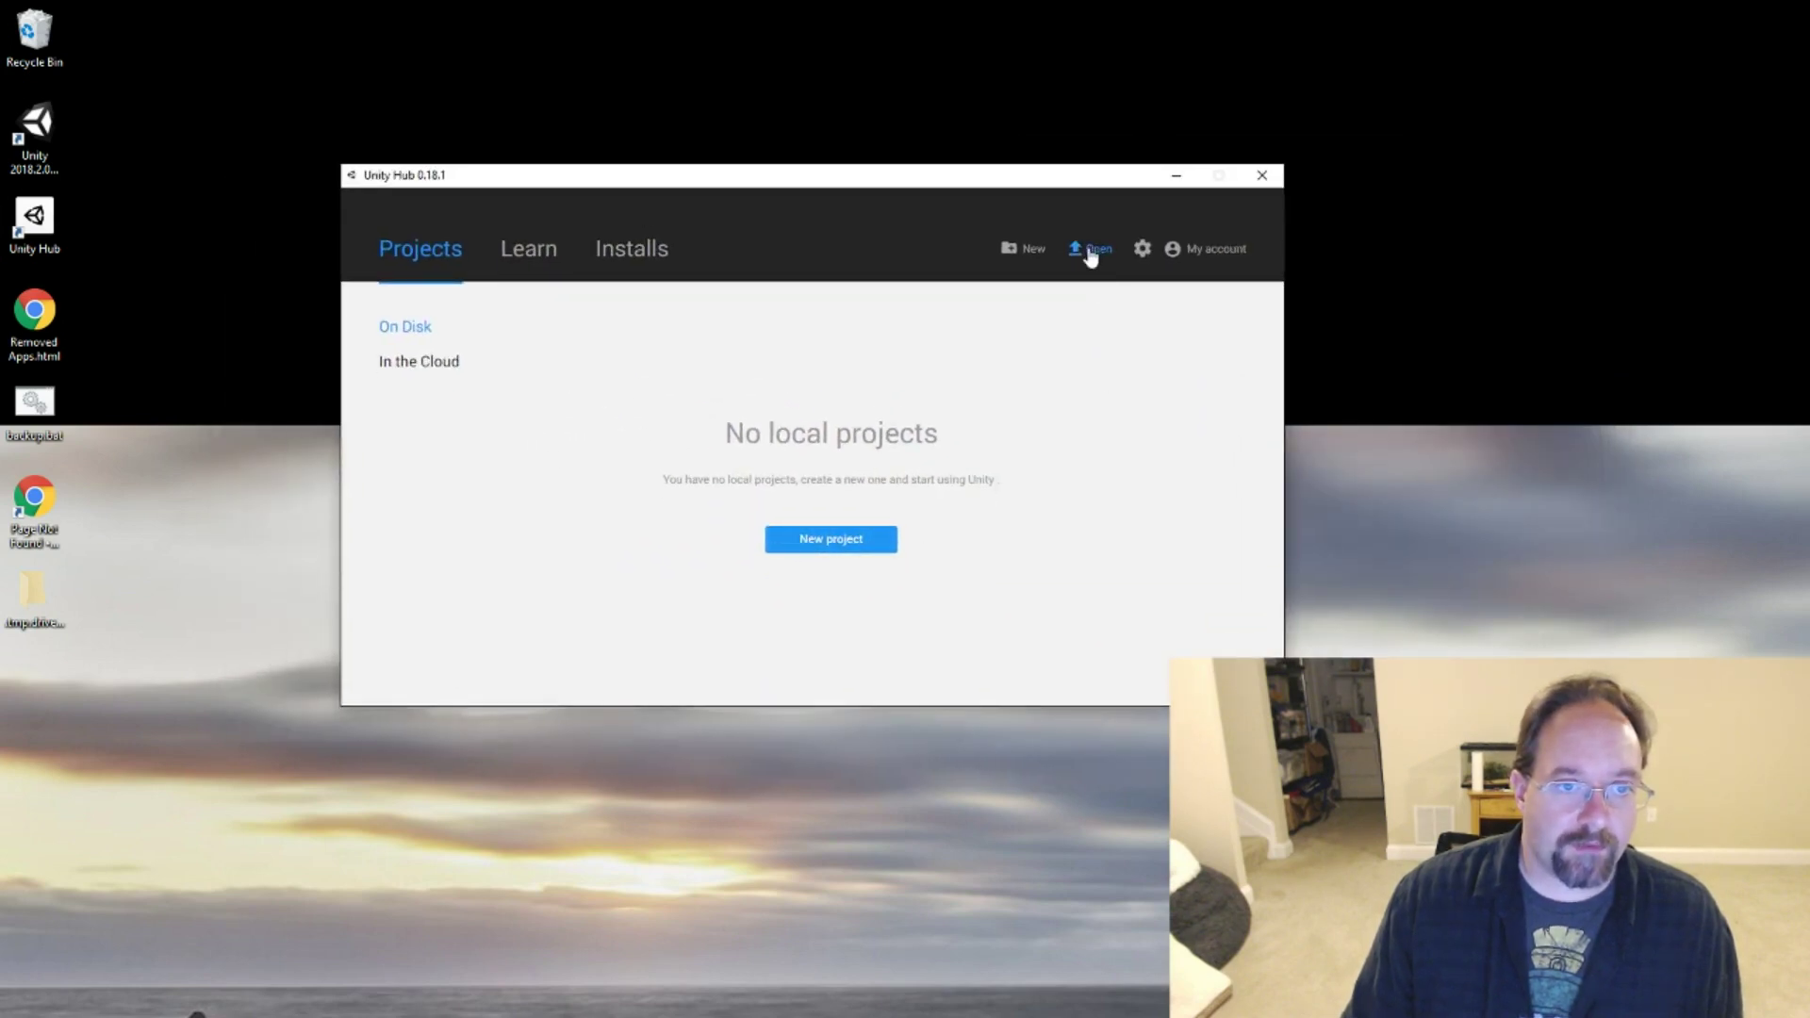
click(1089, 249)
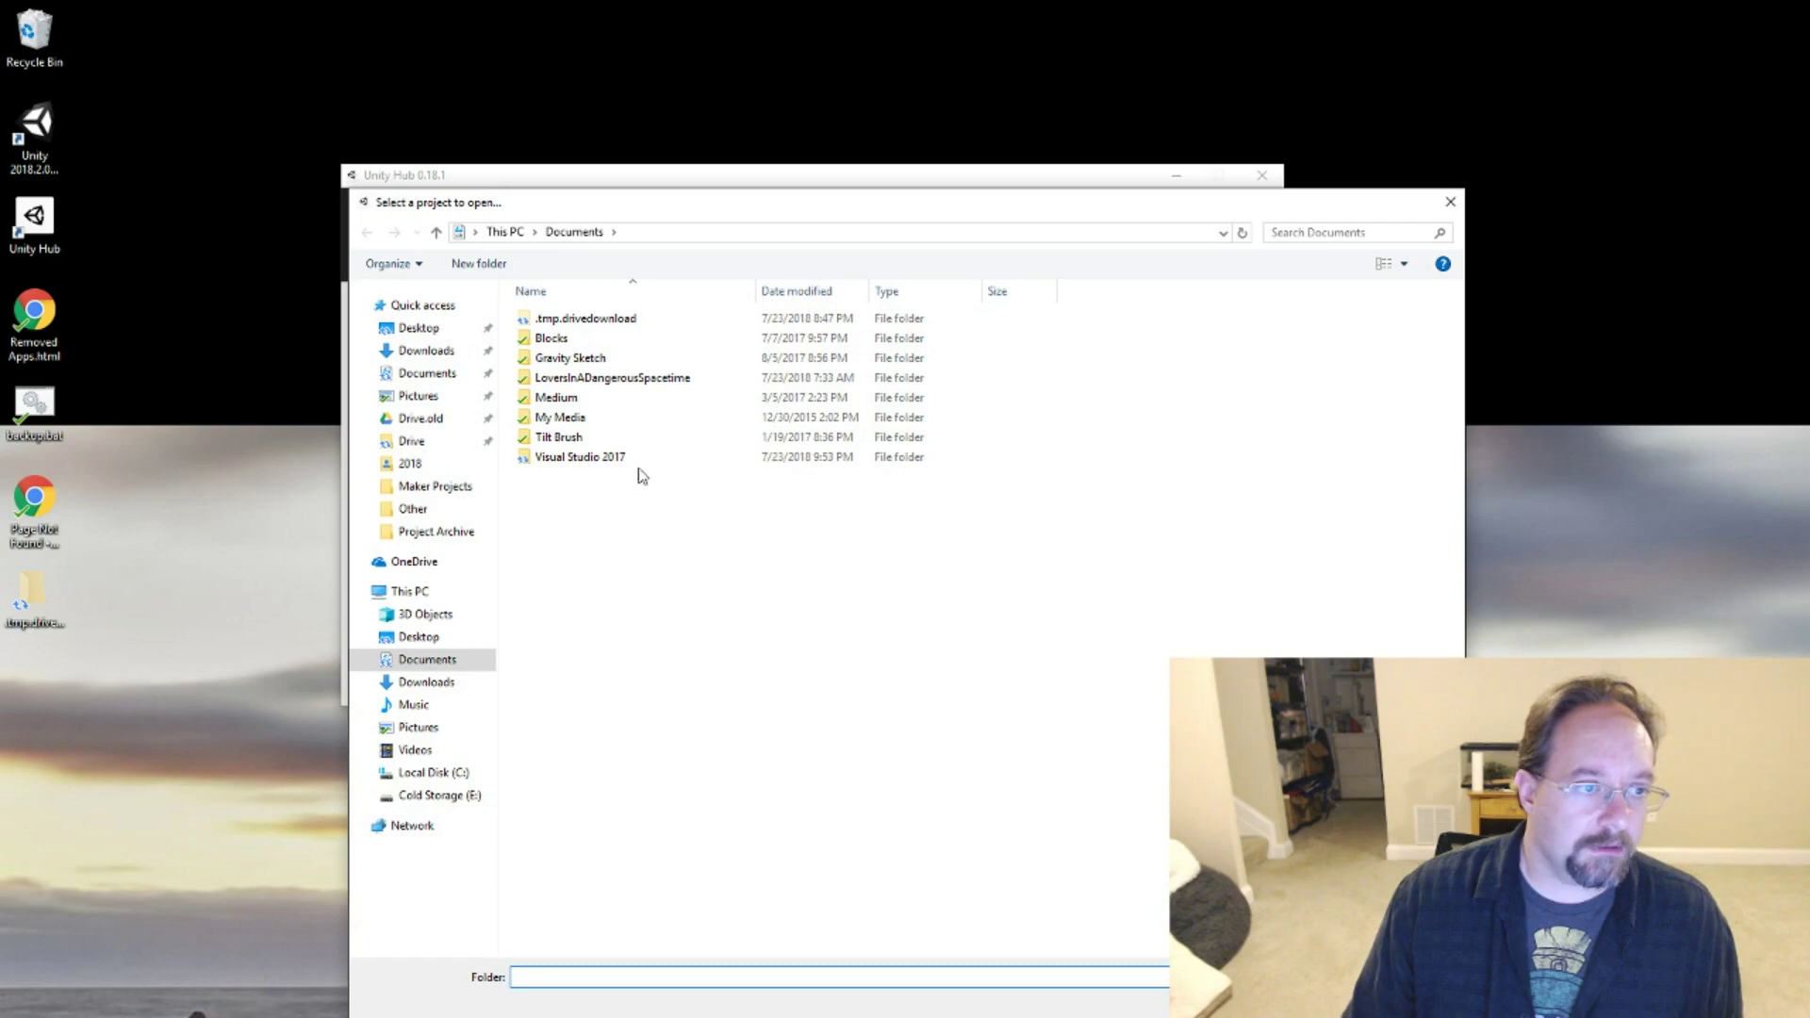
click(721, 233)
text(E:)
key(Return)
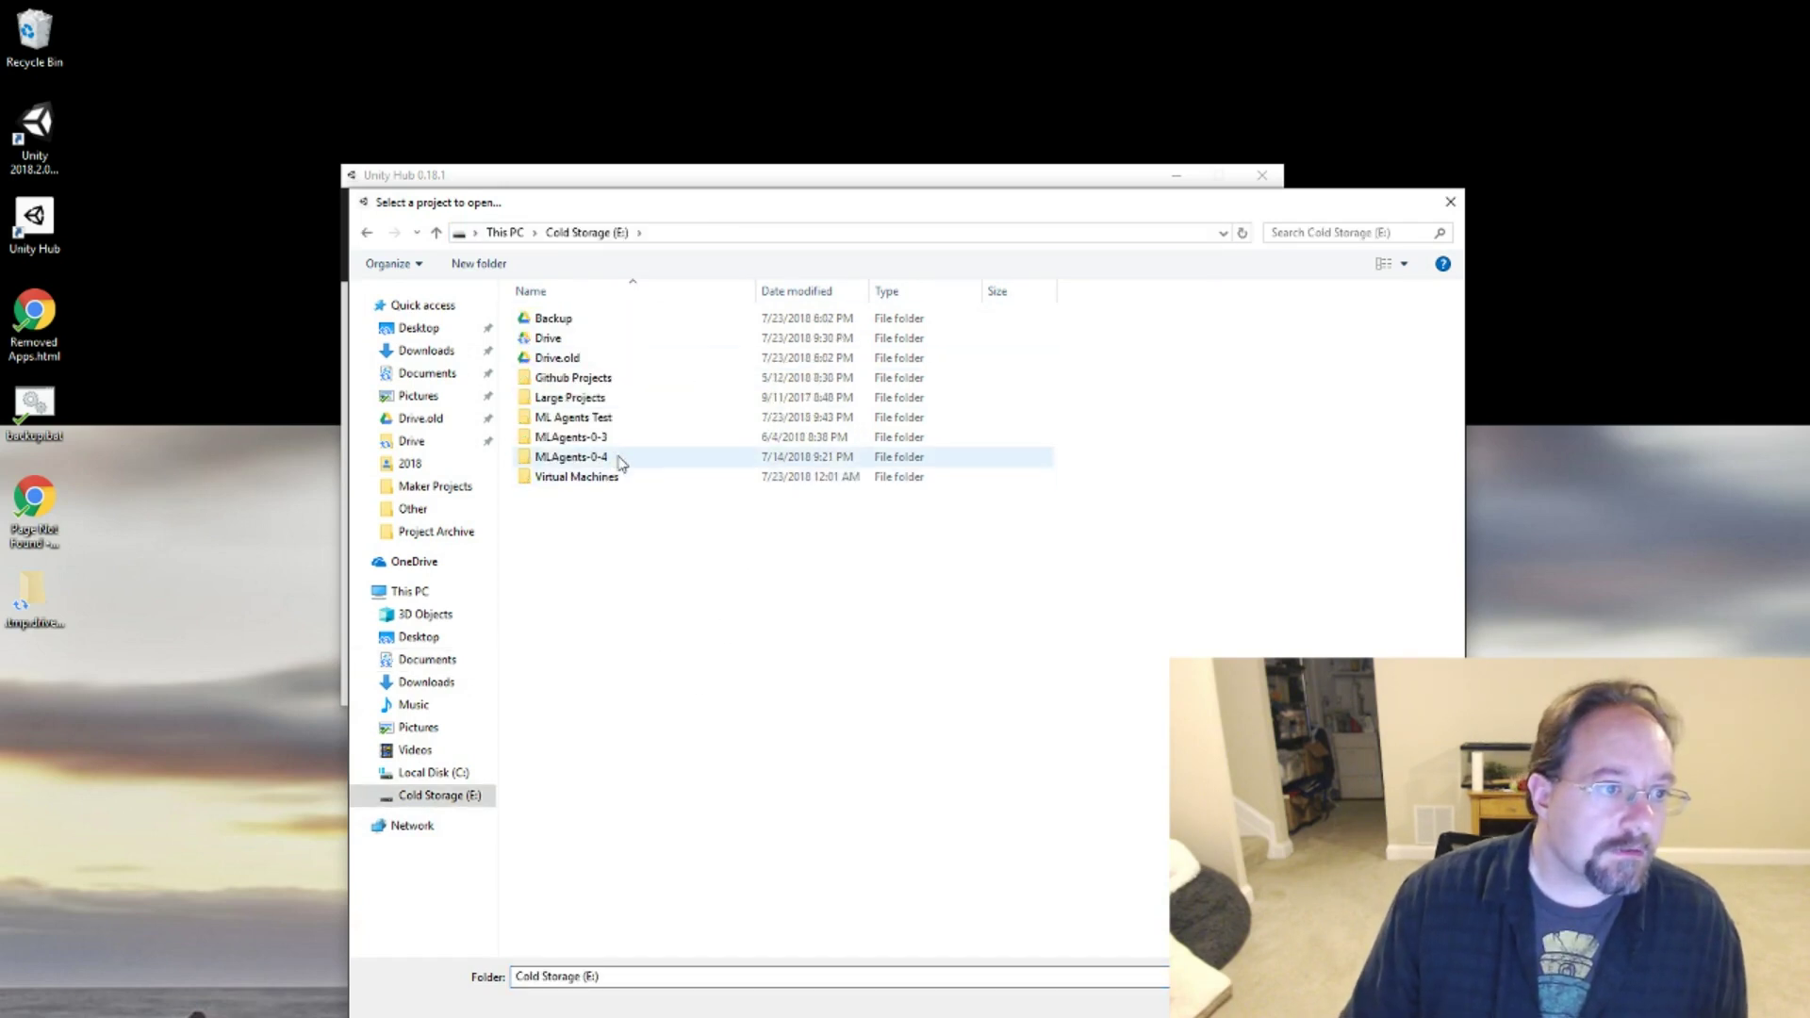
double_click(614, 422)
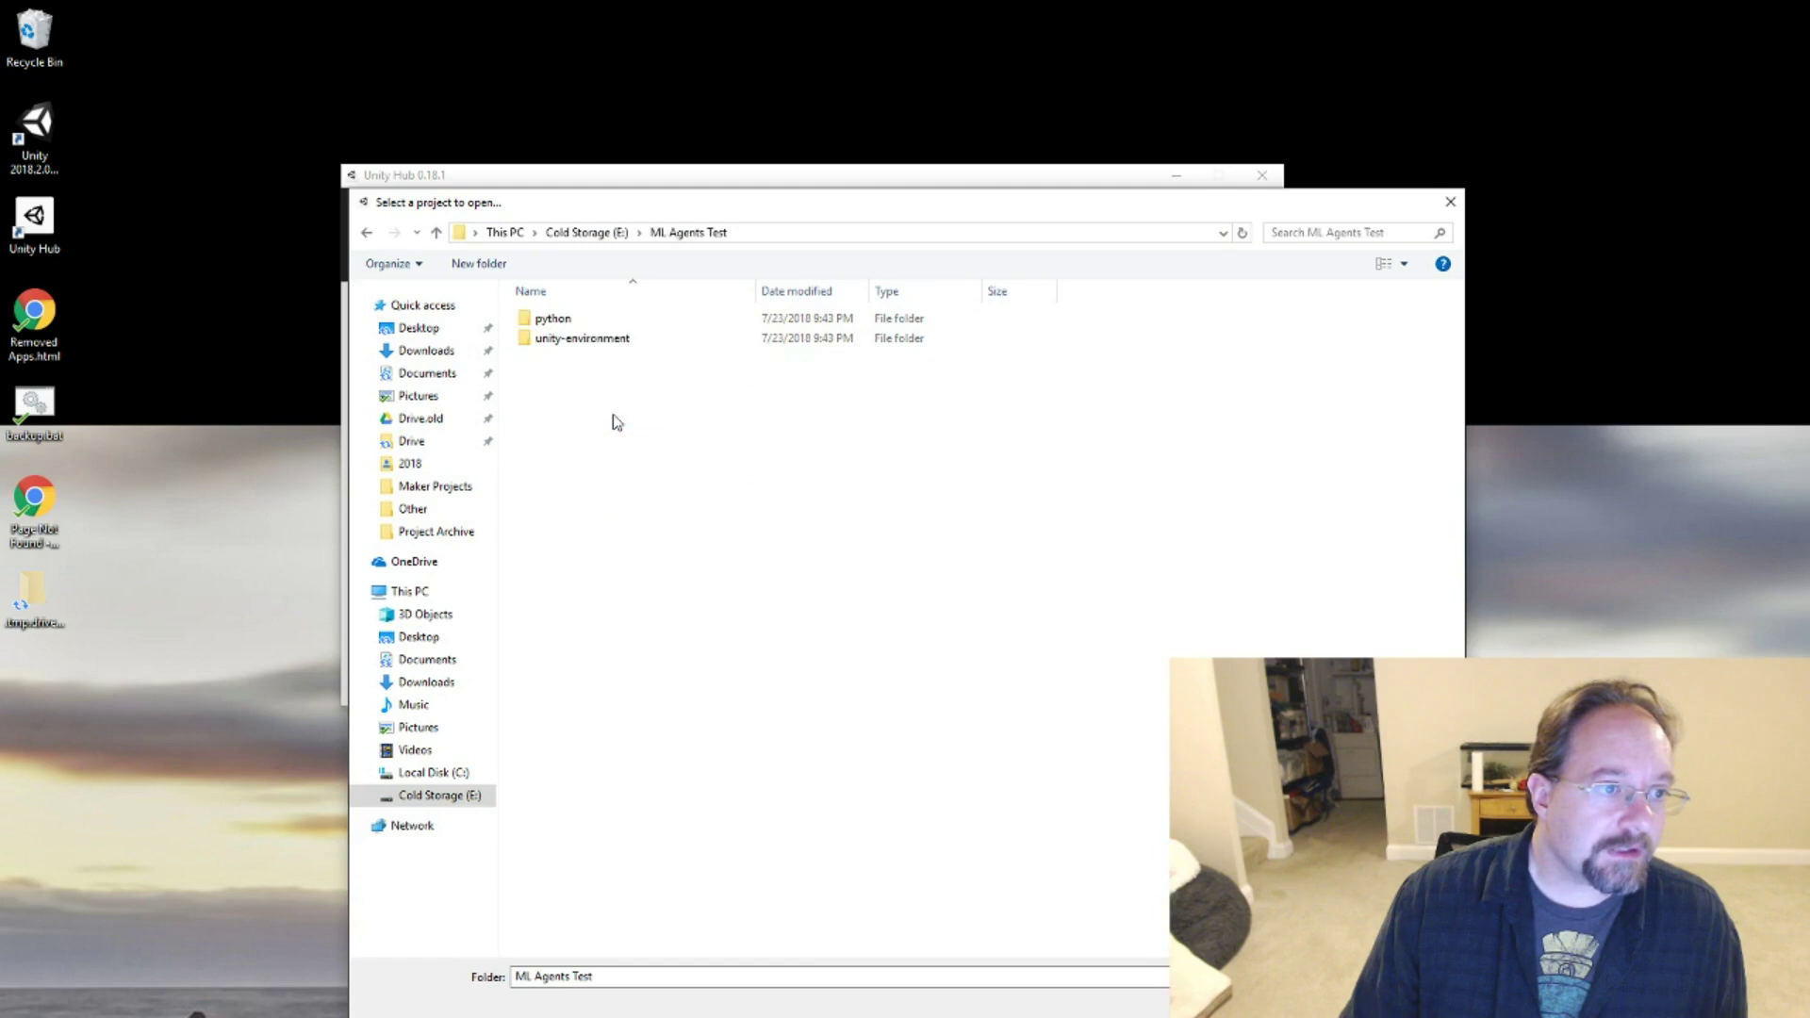
double_click(606, 345)
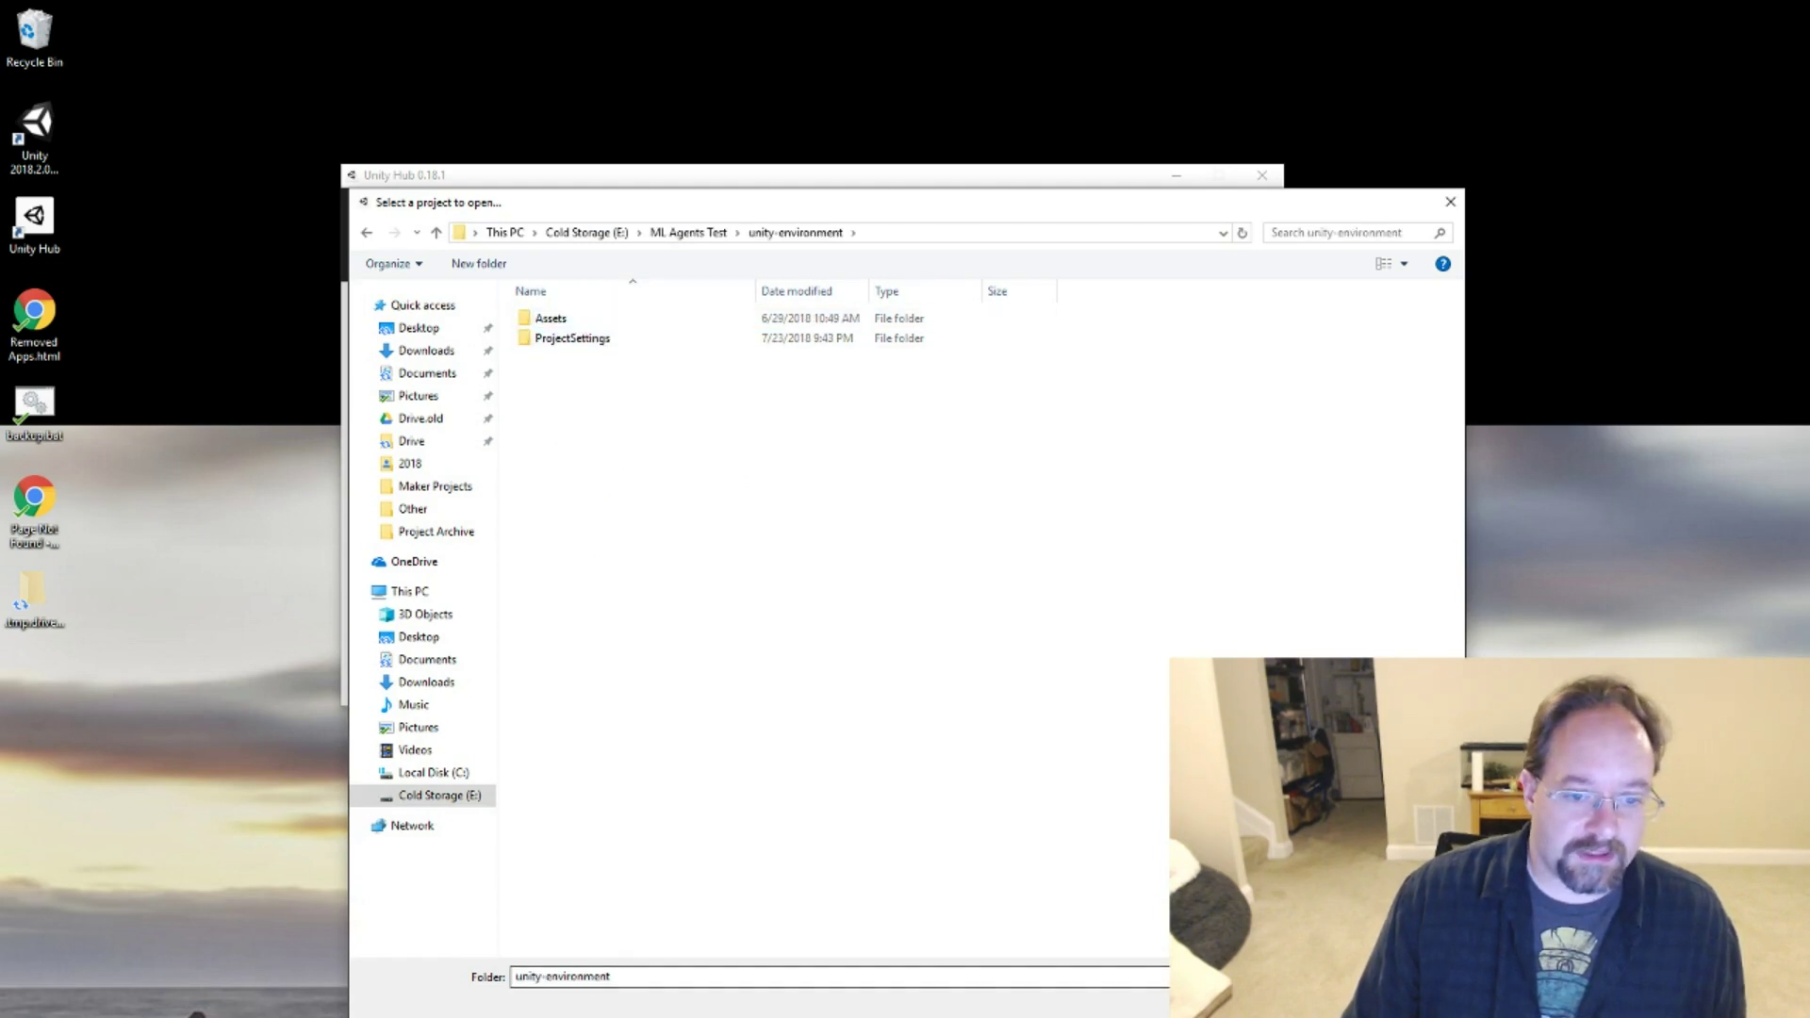
click(1319, 1005)
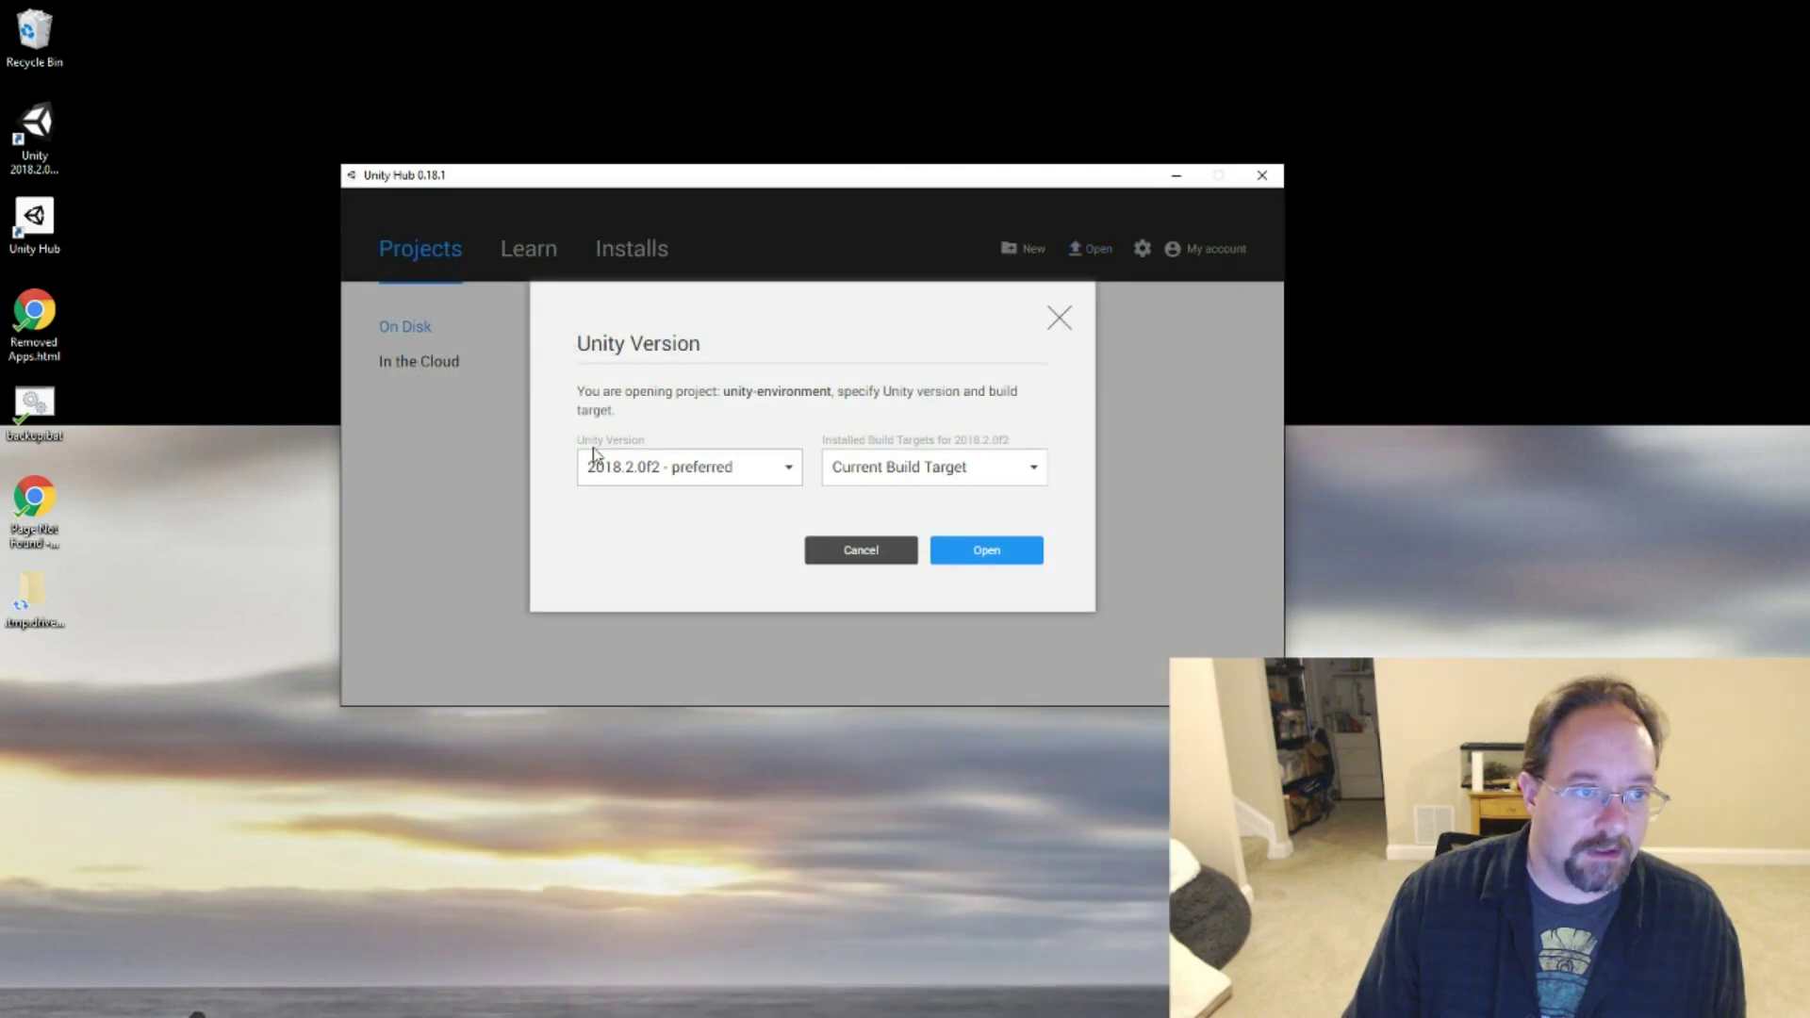
Open the project with Unity 2018.2.0f2 and the current build target, continue past the version mismatch, and move the Command Prompt aside.
click(973, 553)
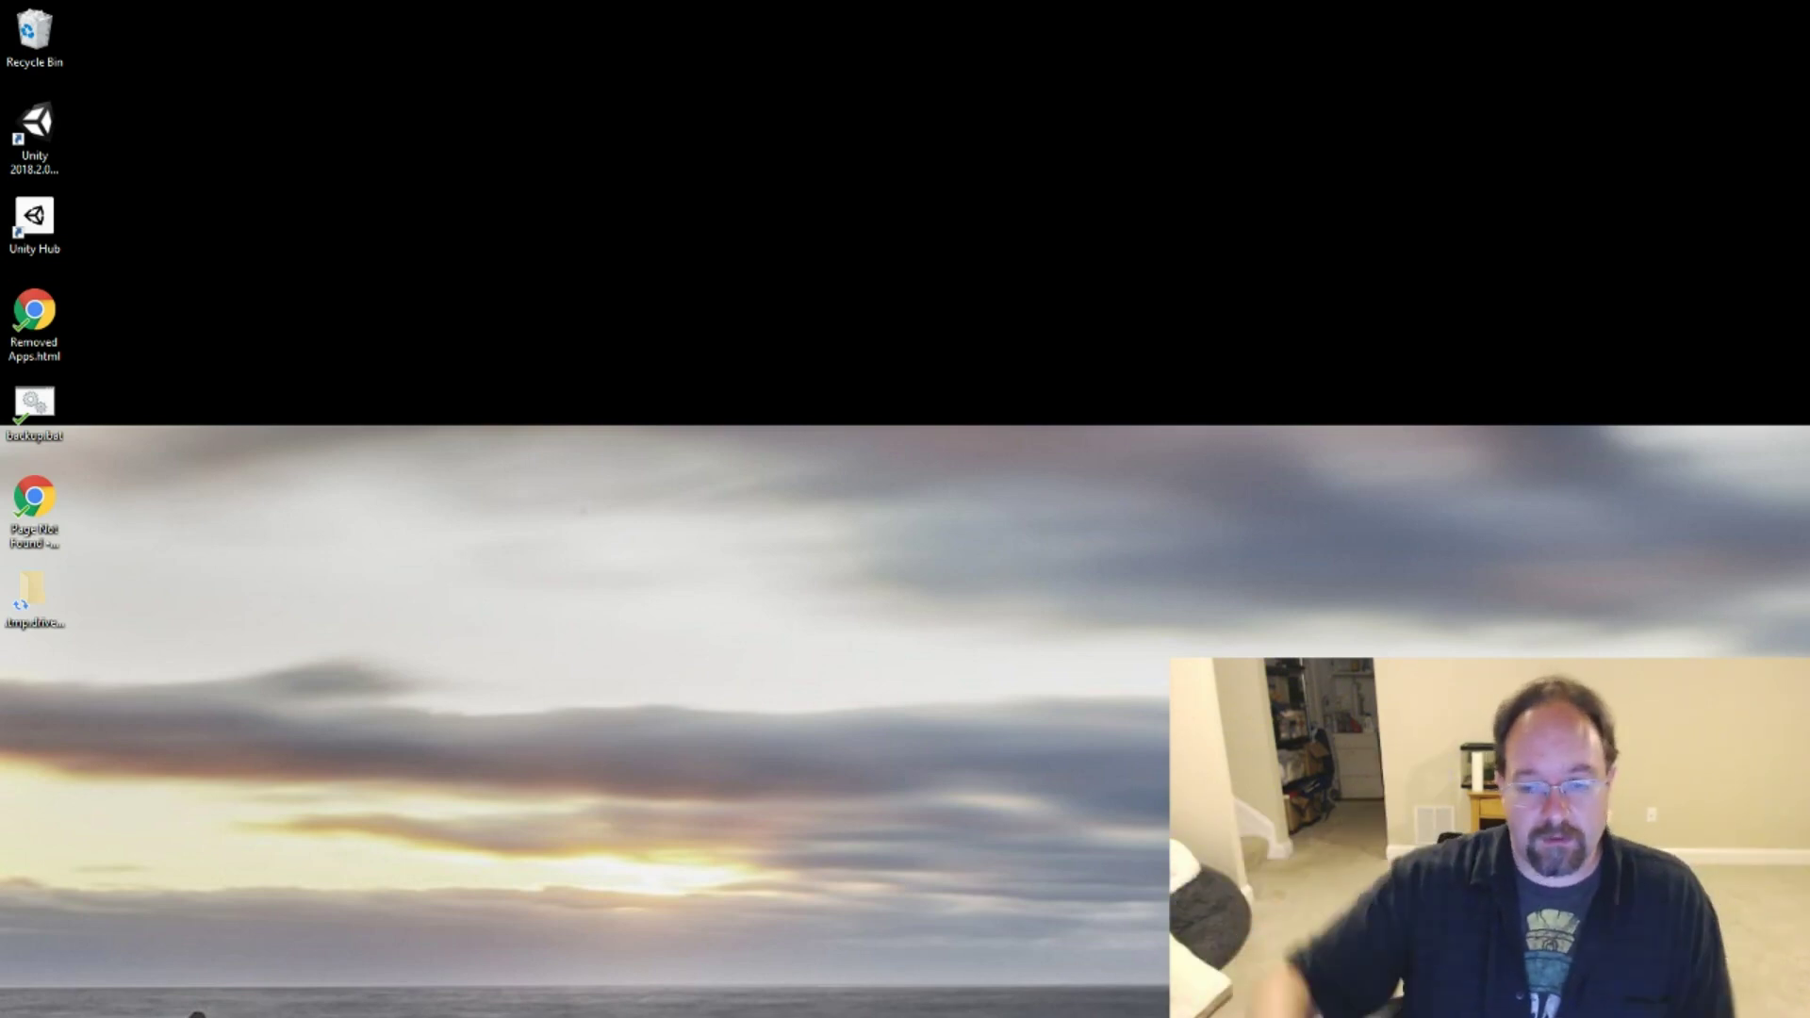
drag(888, 361, 585, 216)
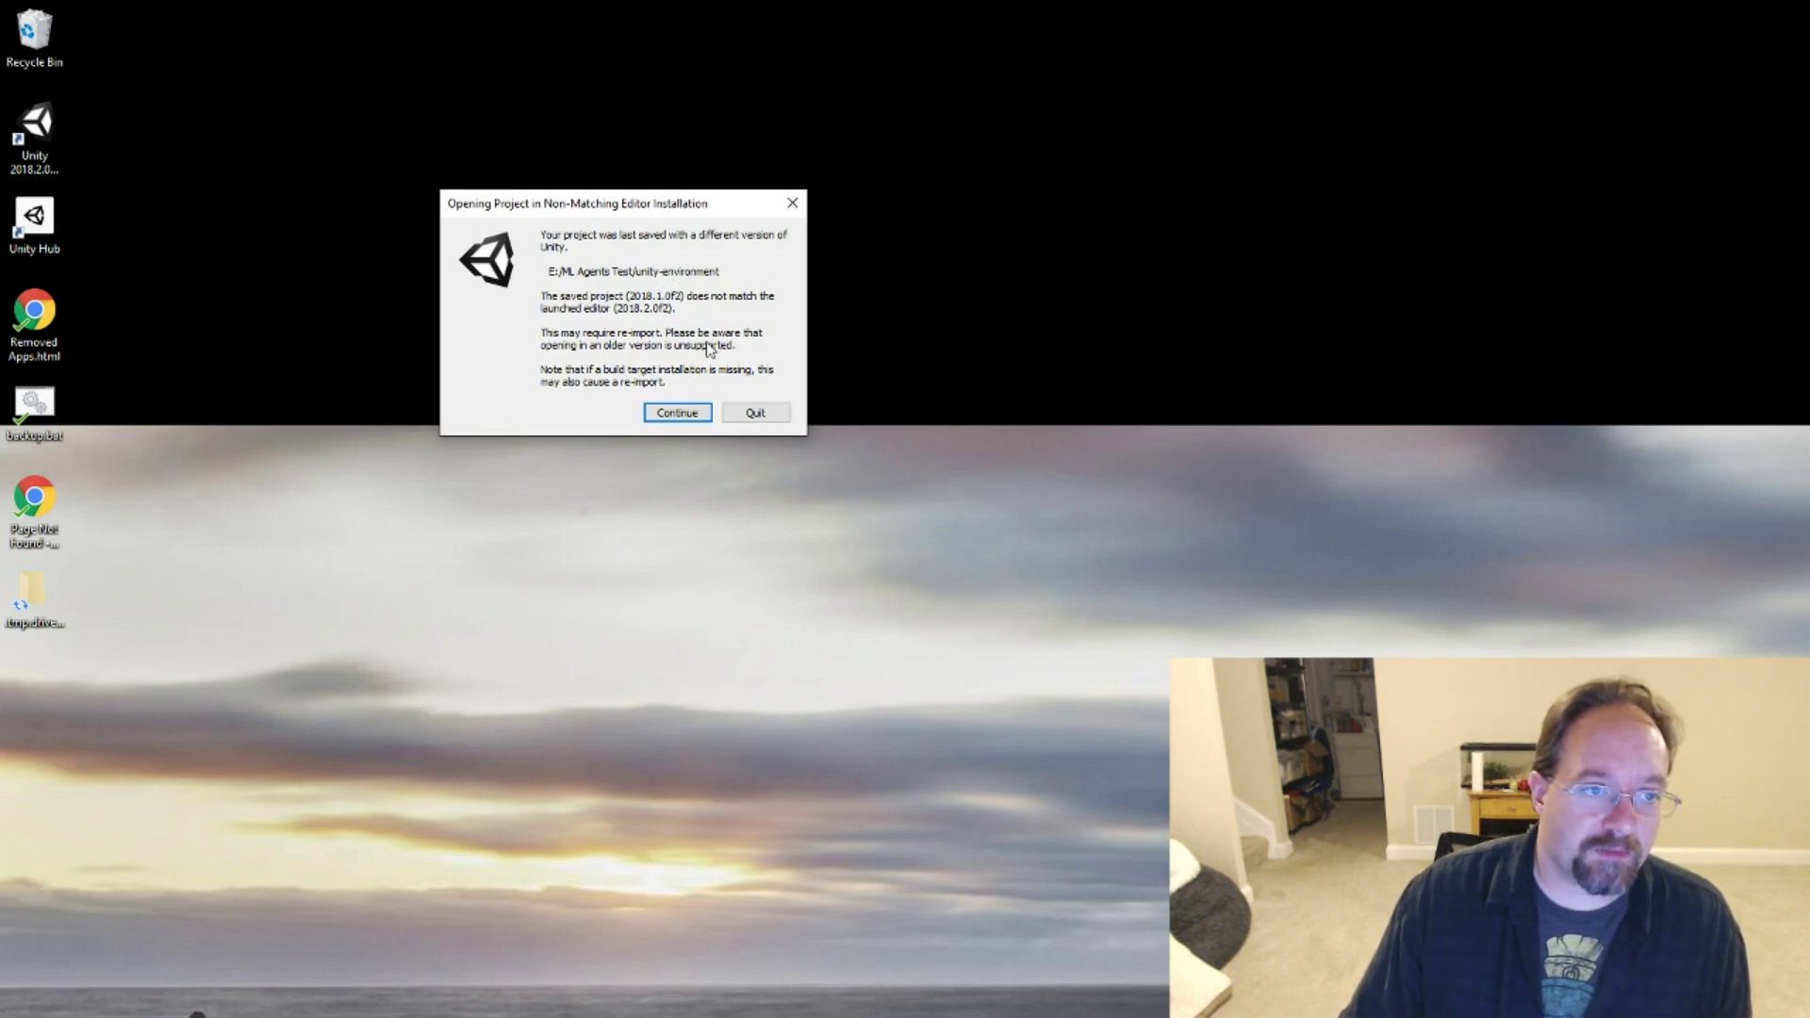
click(671, 412)
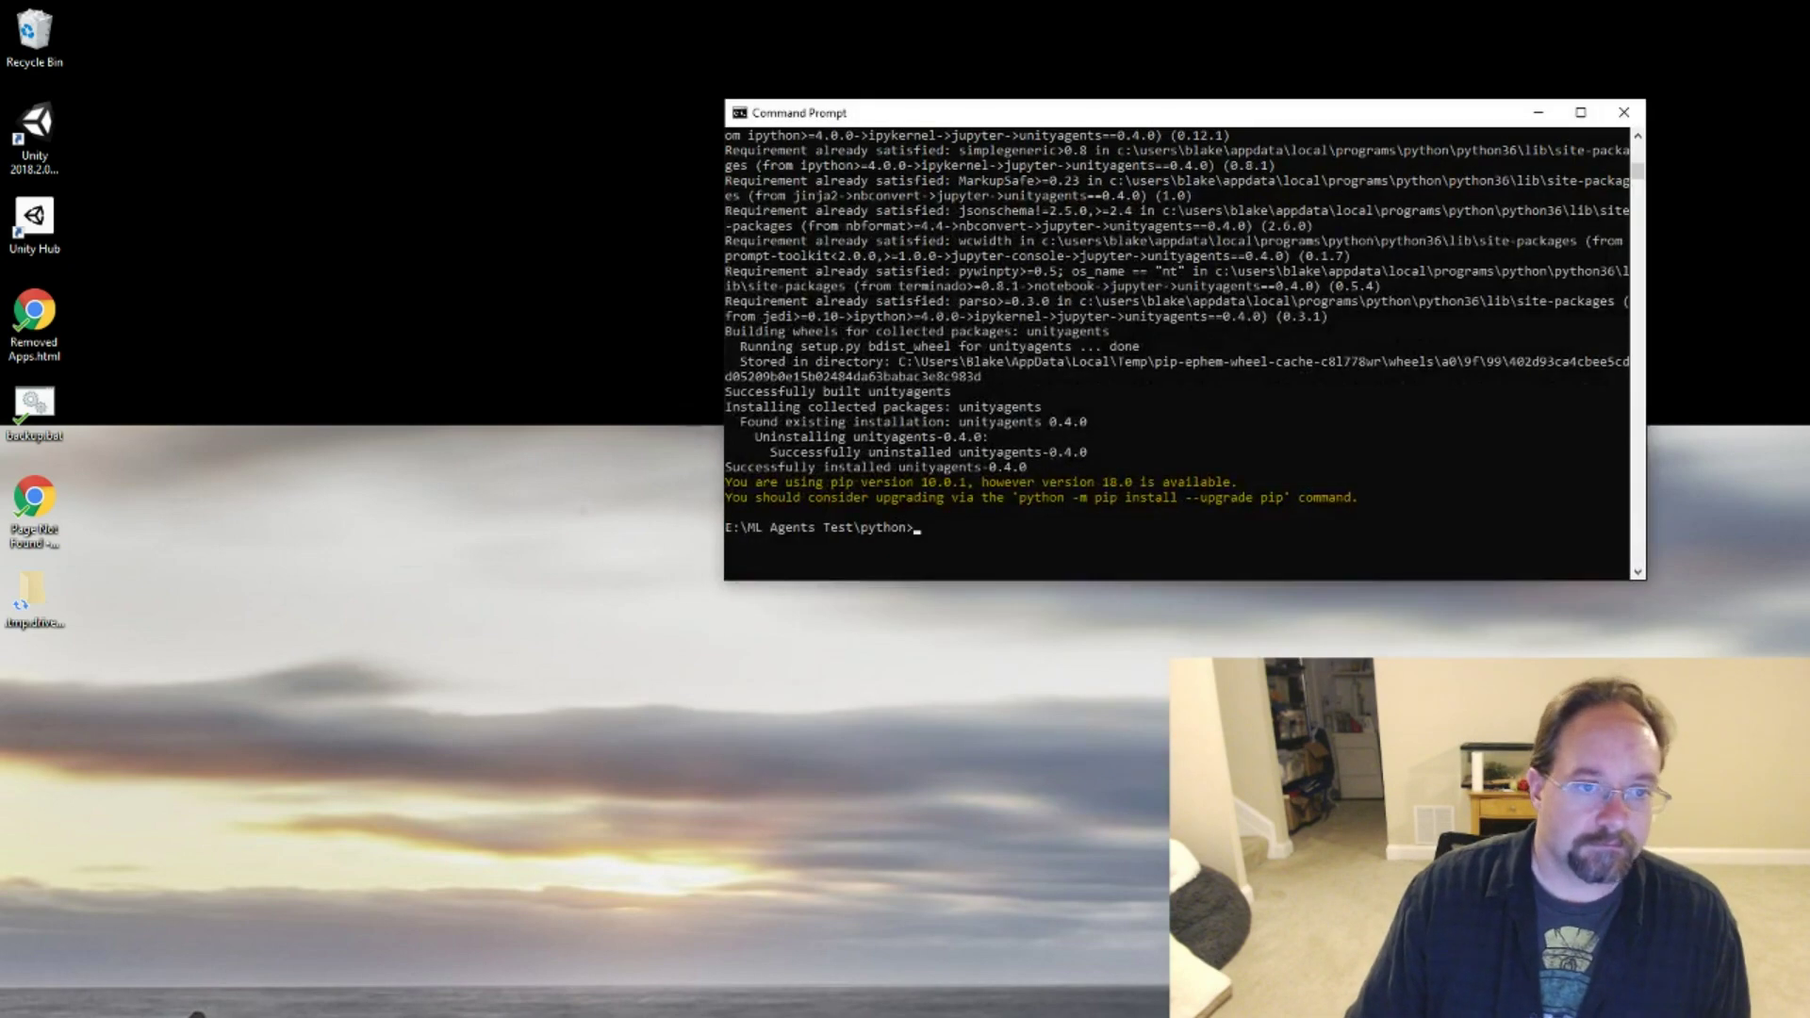
drag(1405, 116, 1808, 116)
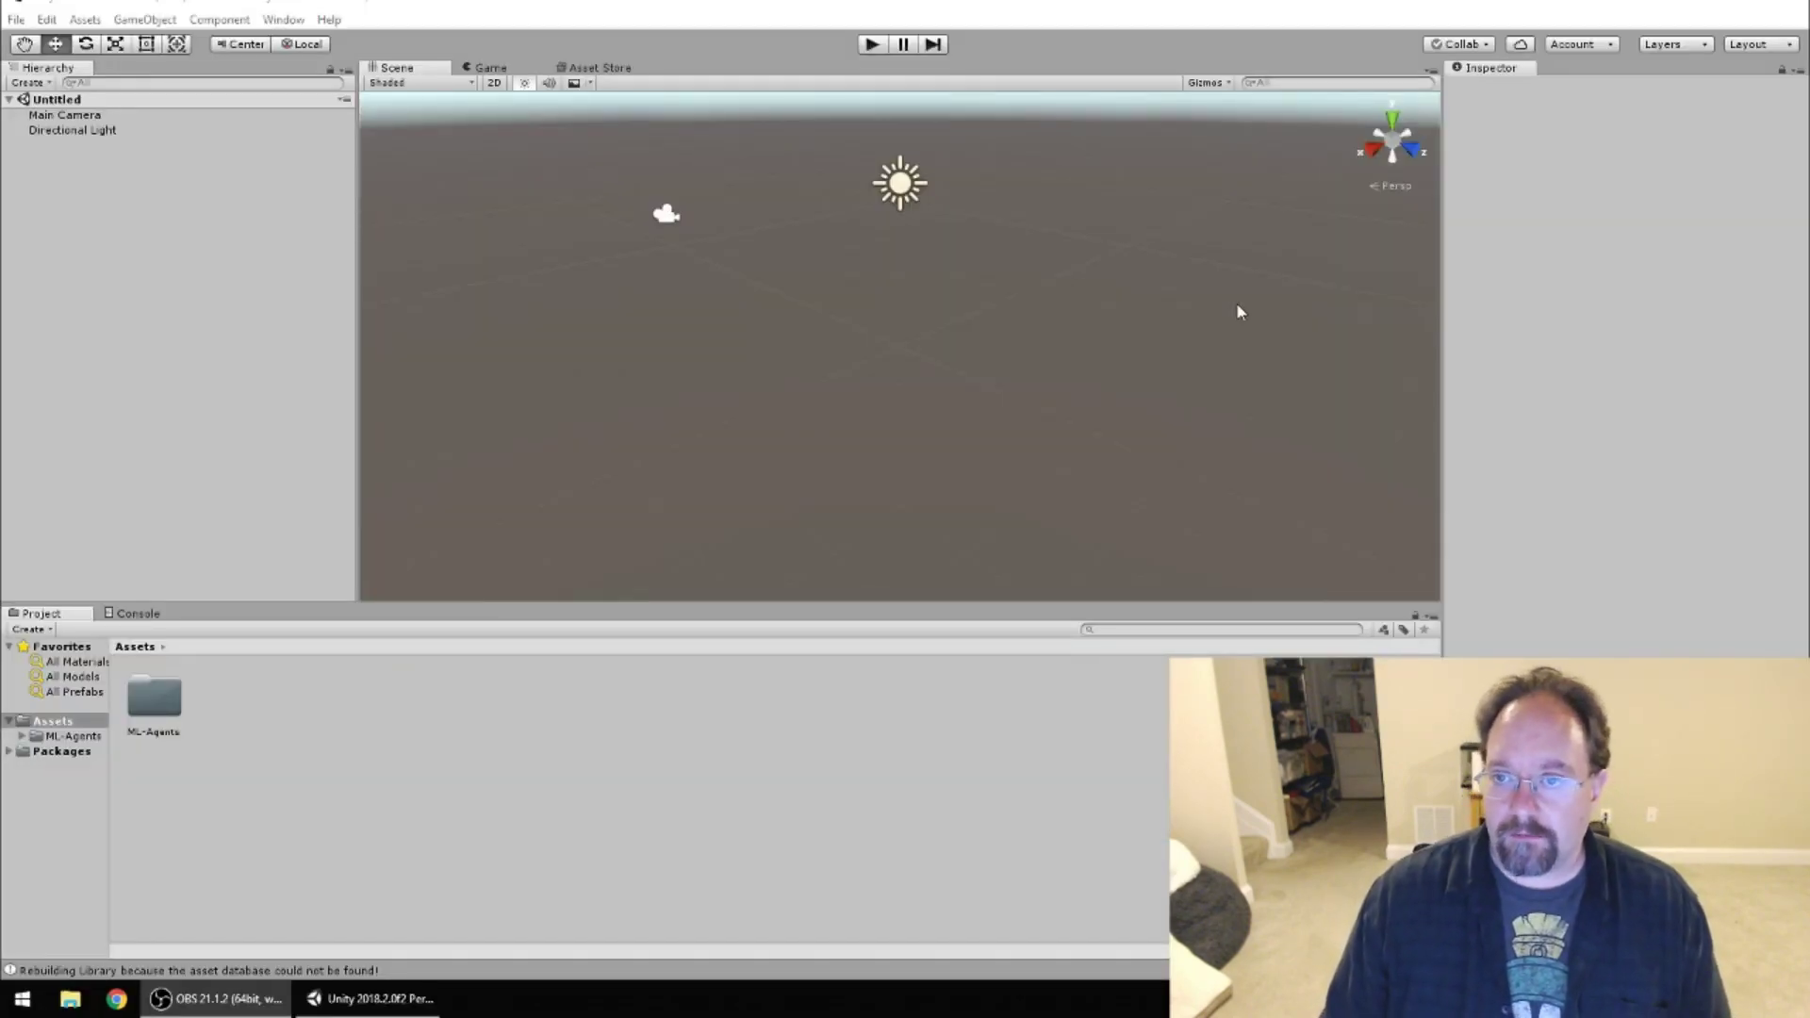
Open the Visual Studio Installer, examine the components included in Community 2017's "Game development with Unity" workload, and close it without modifying anything.
click(30, 1005)
click(29, 1005)
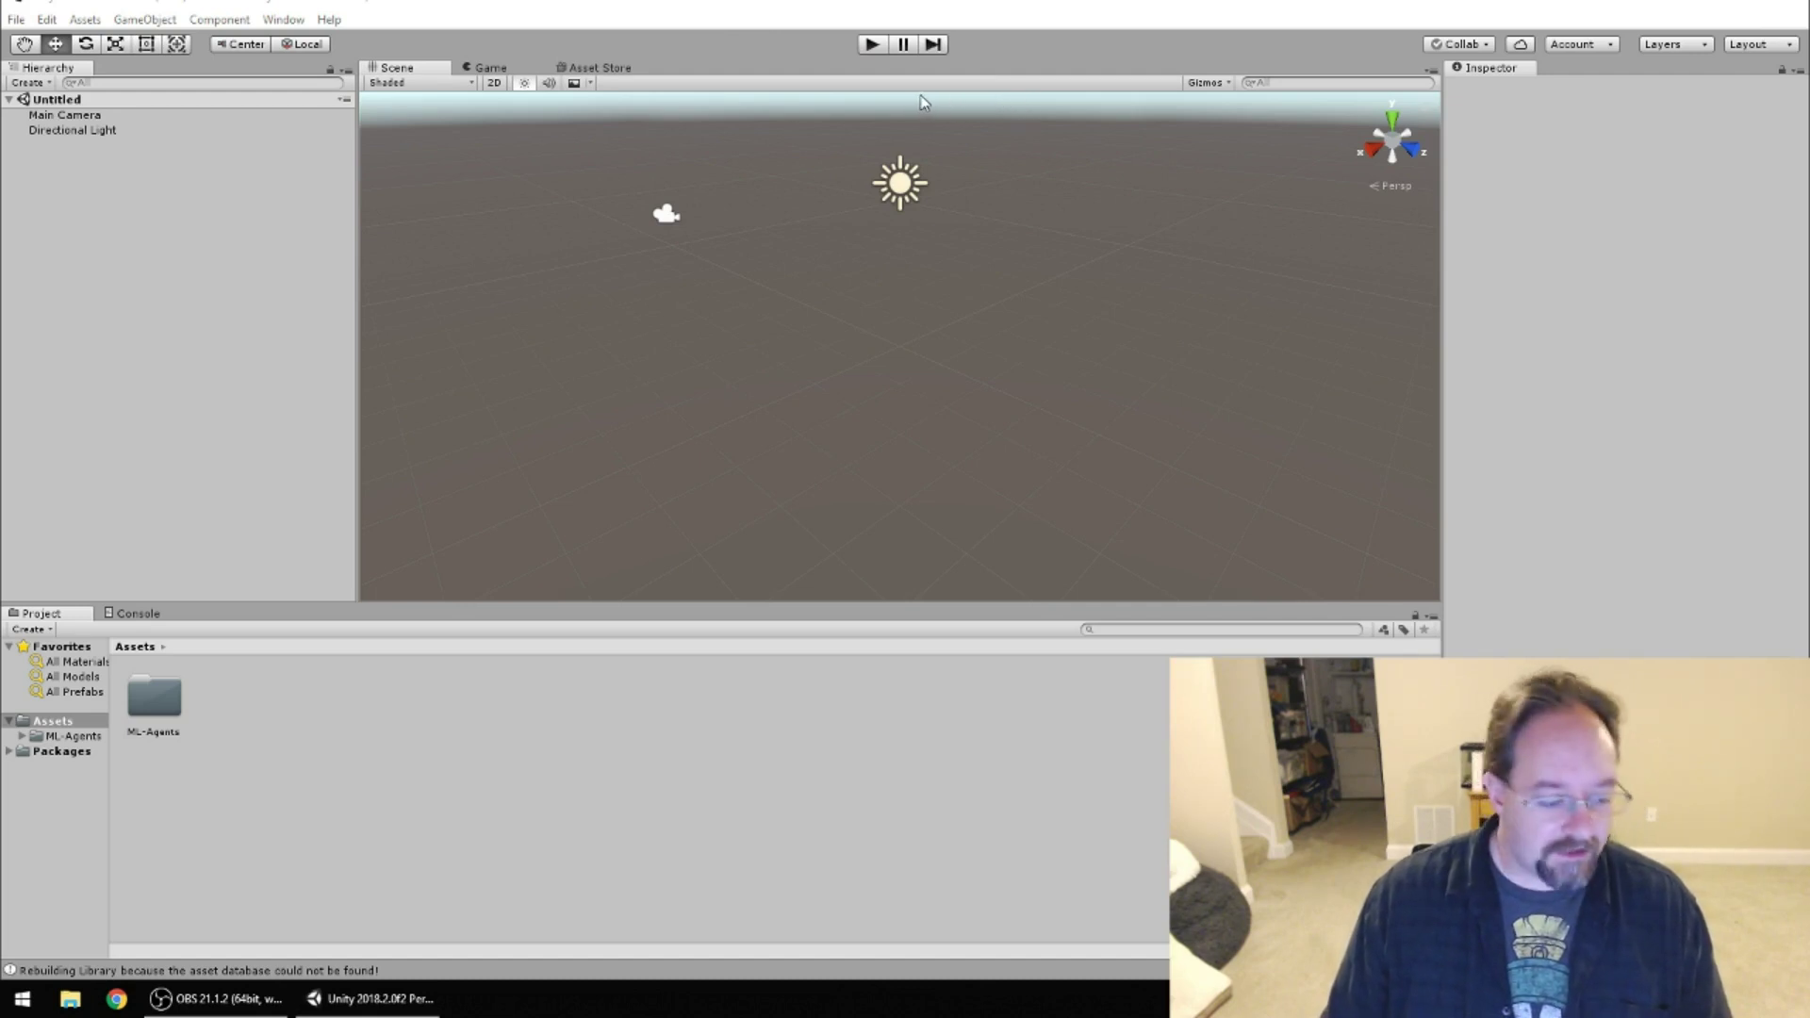
key(super)
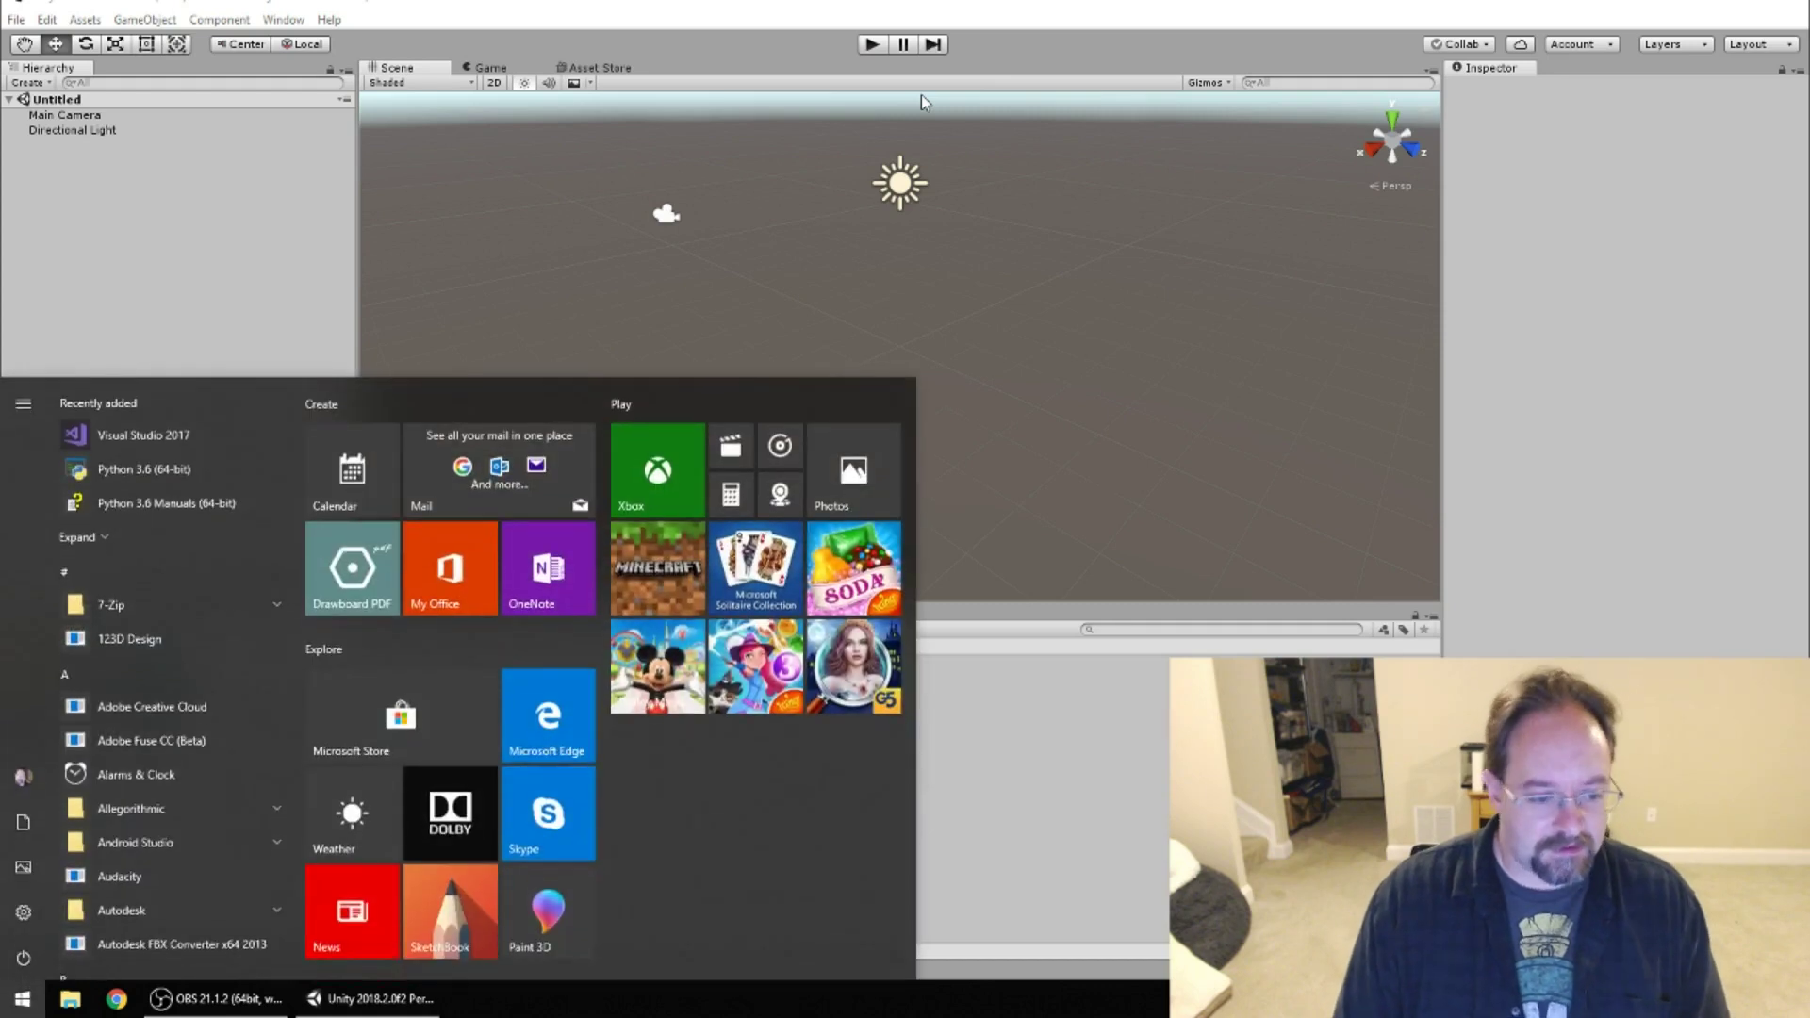
text(visual)
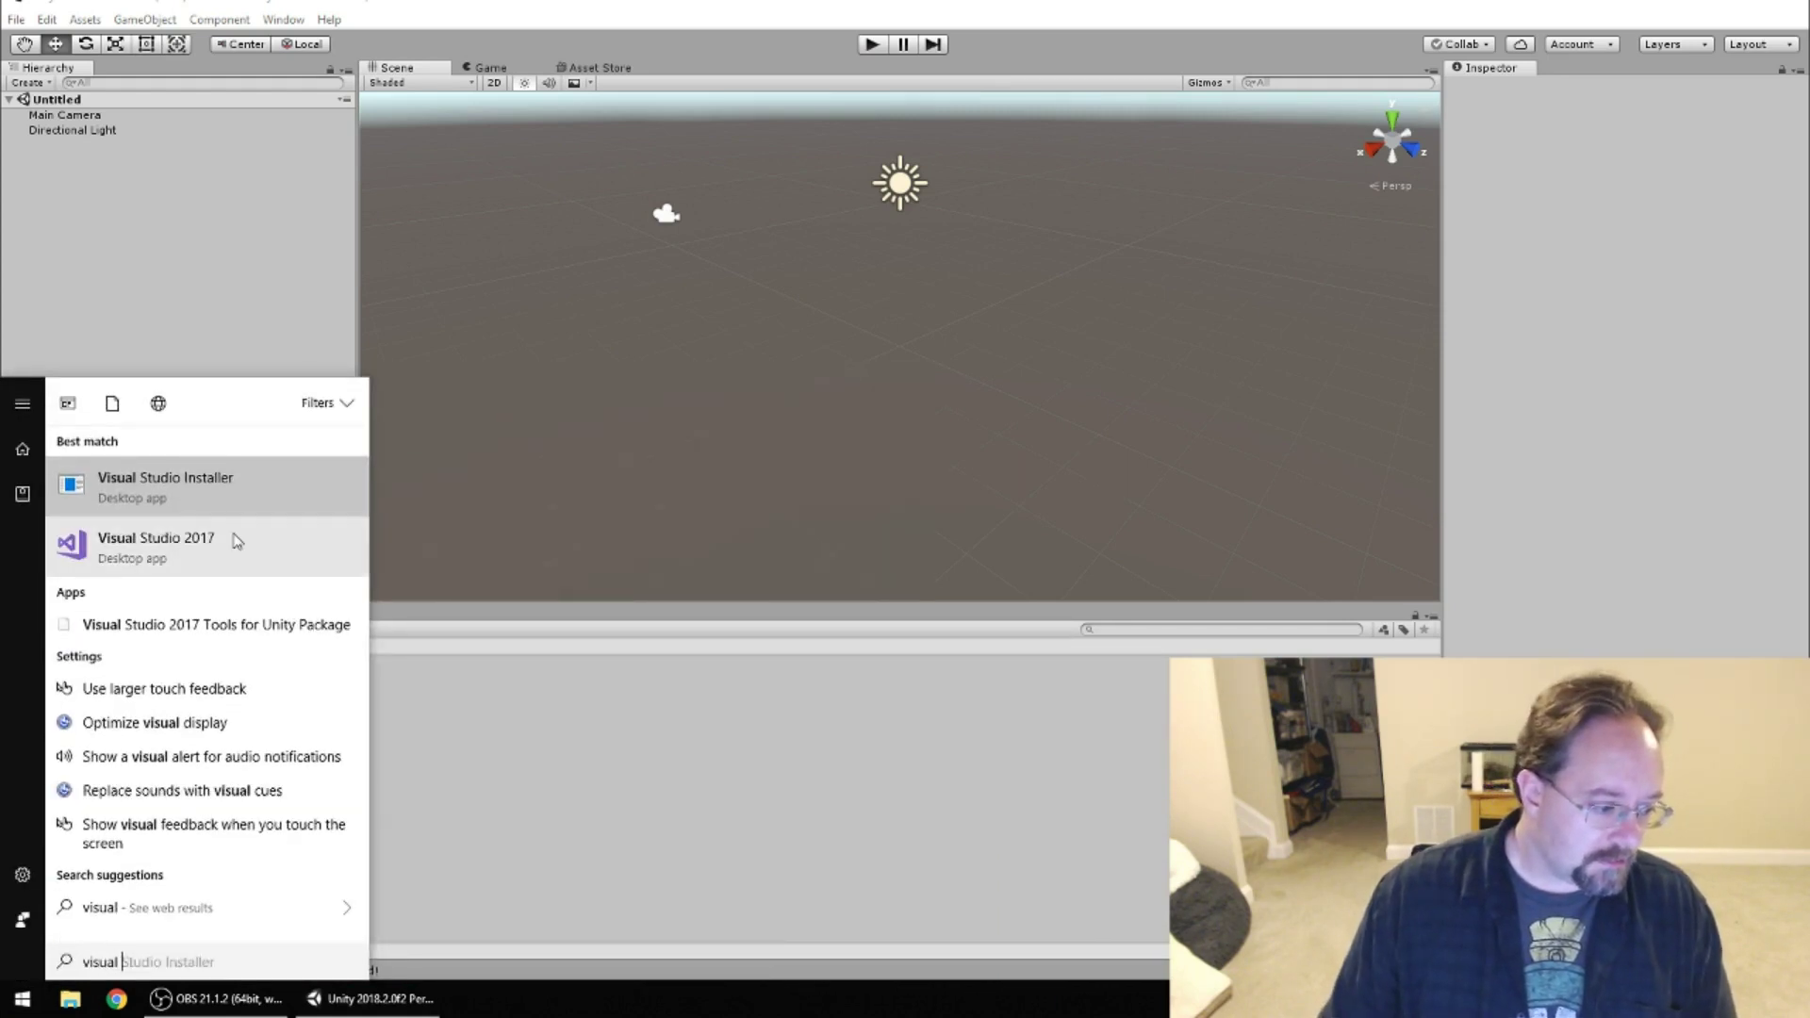
click(186, 484)
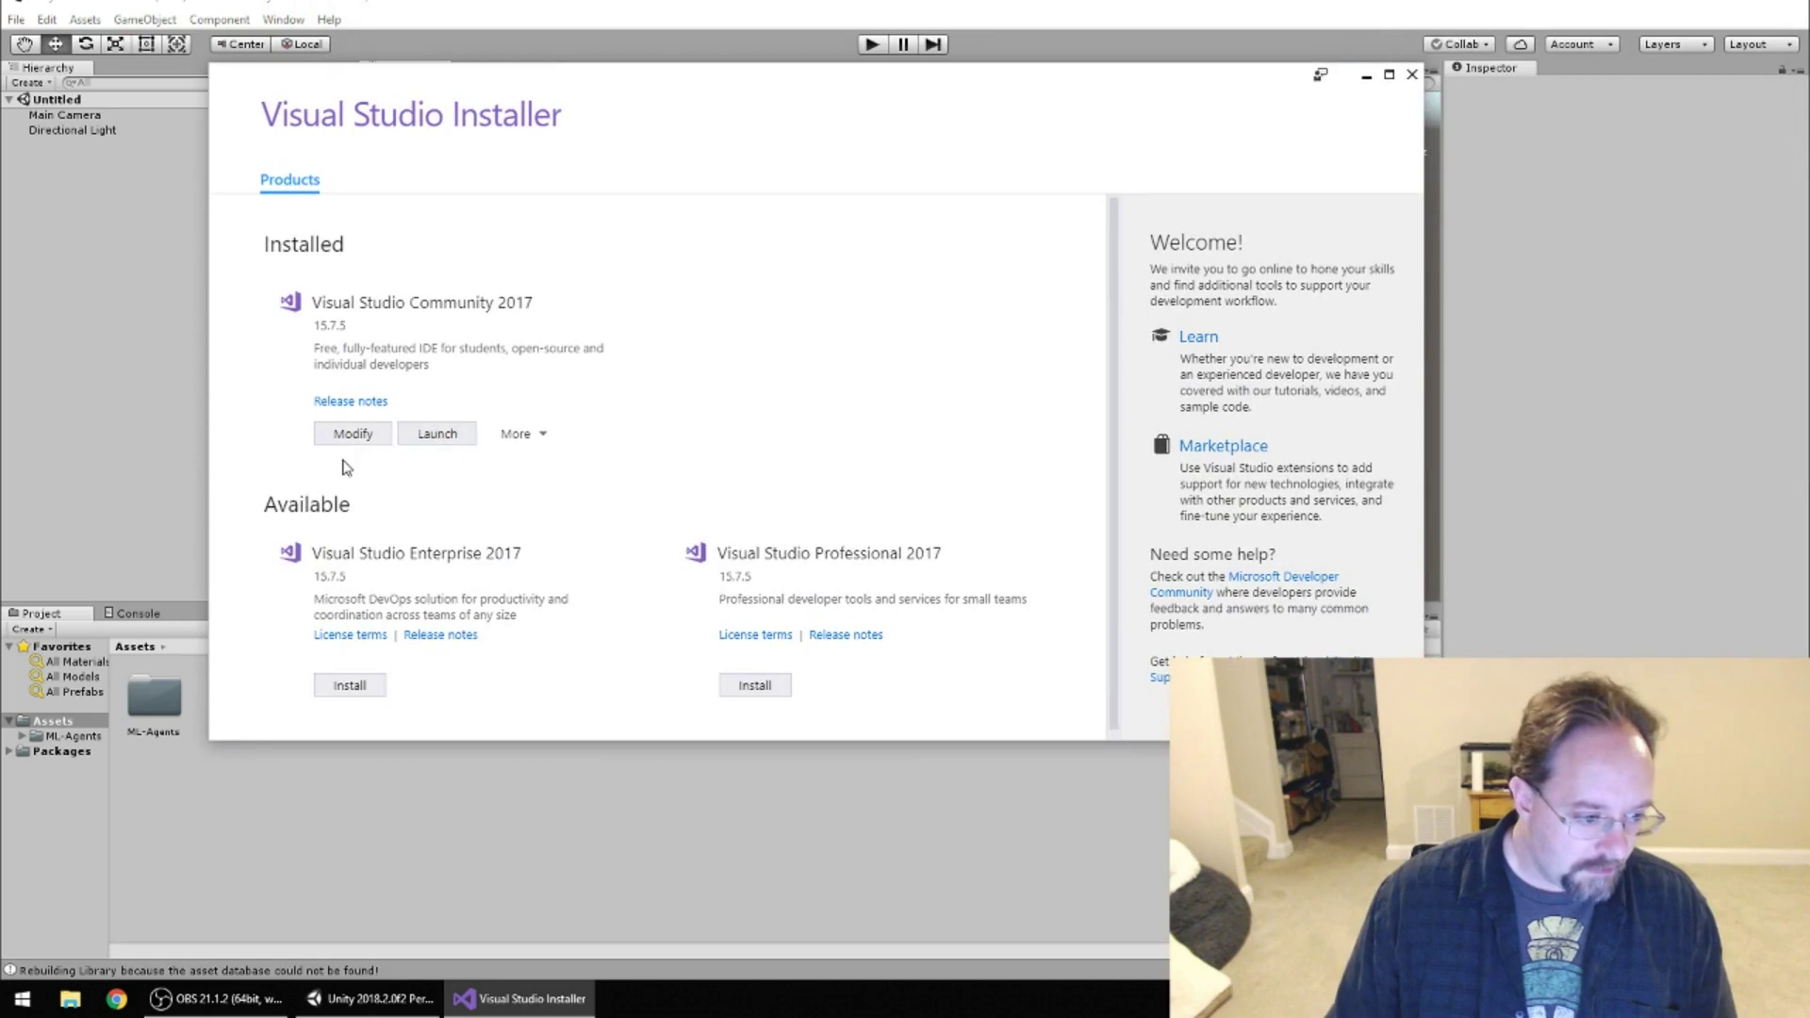
click(351, 433)
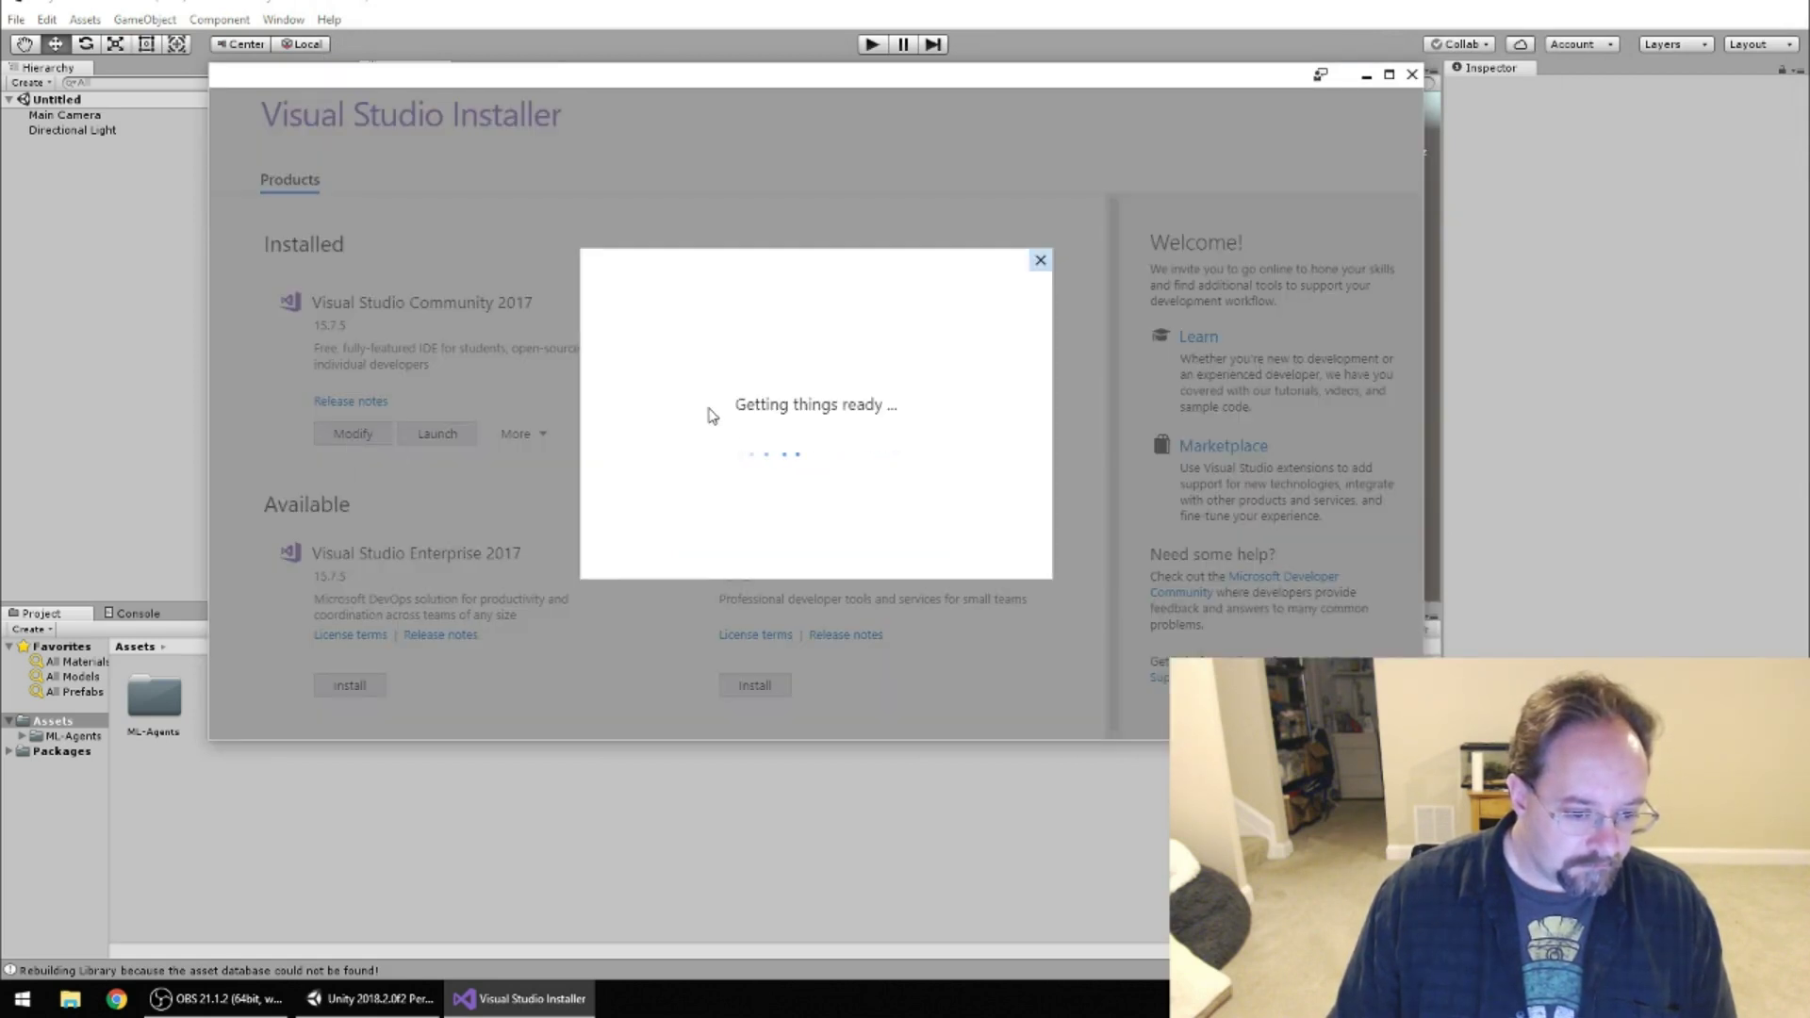
scroll(813, 351, down, 5)
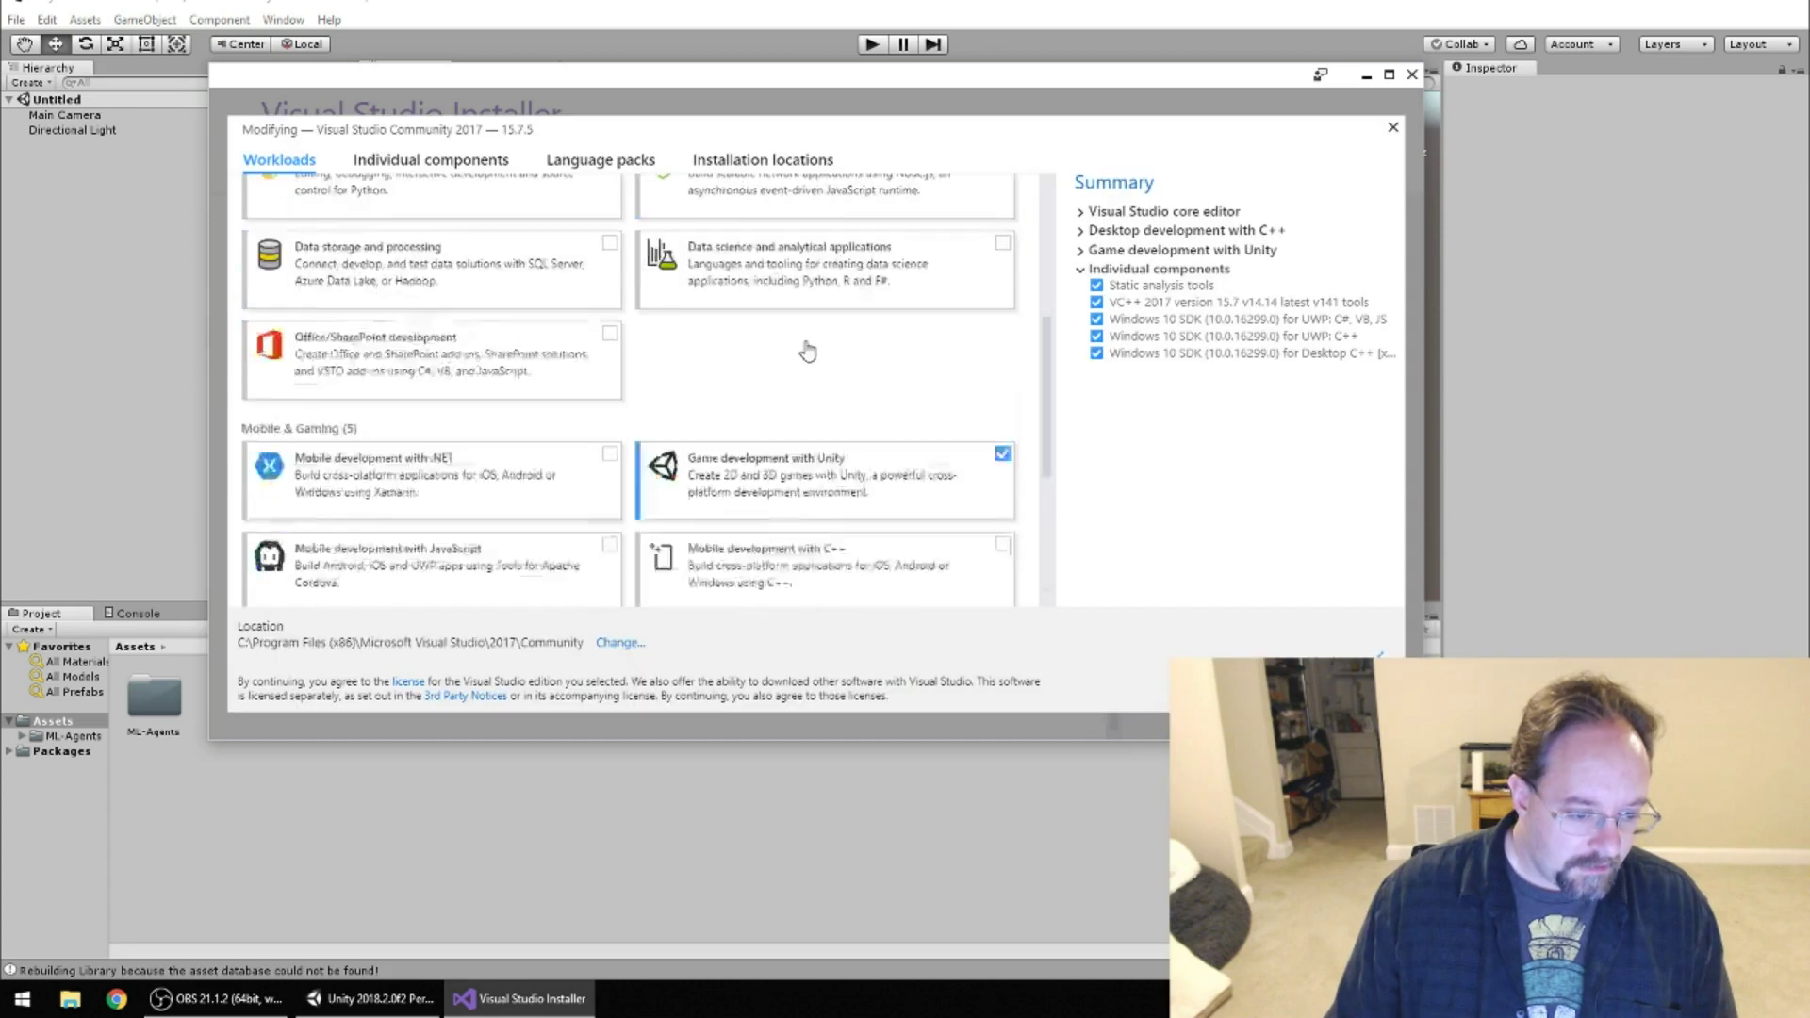
scroll(857, 357, up, 2)
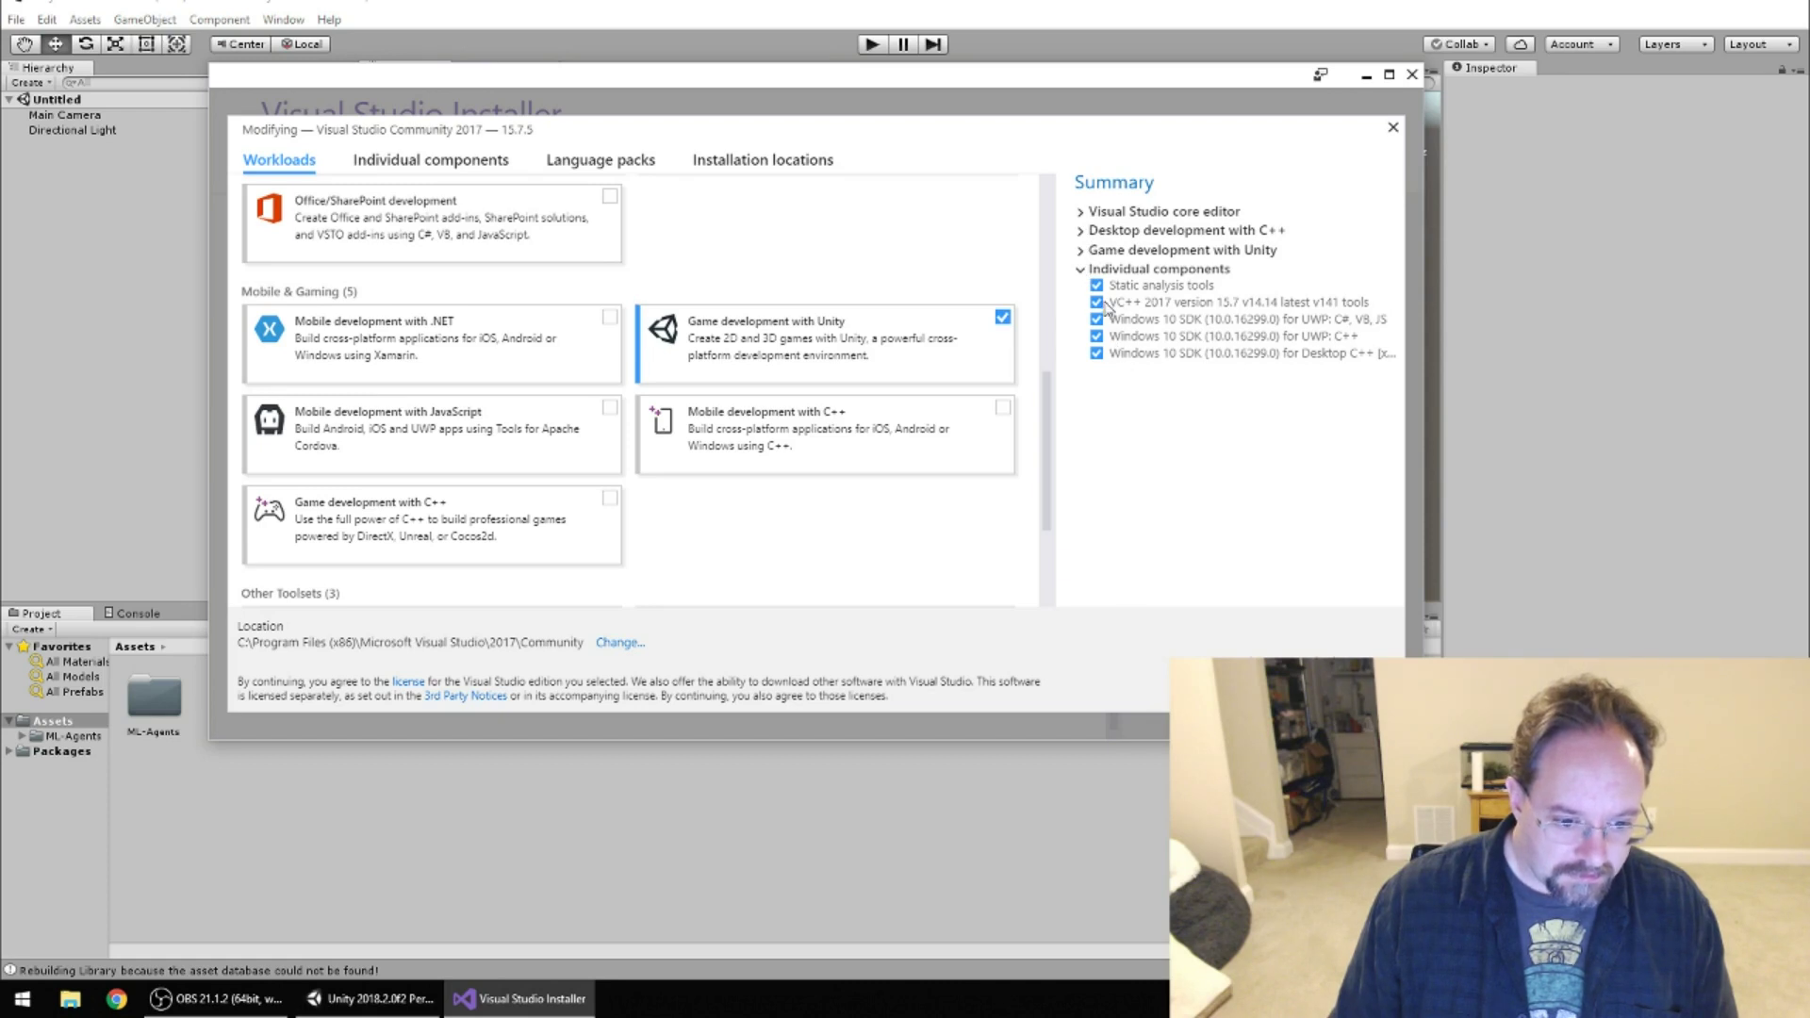
click(1082, 251)
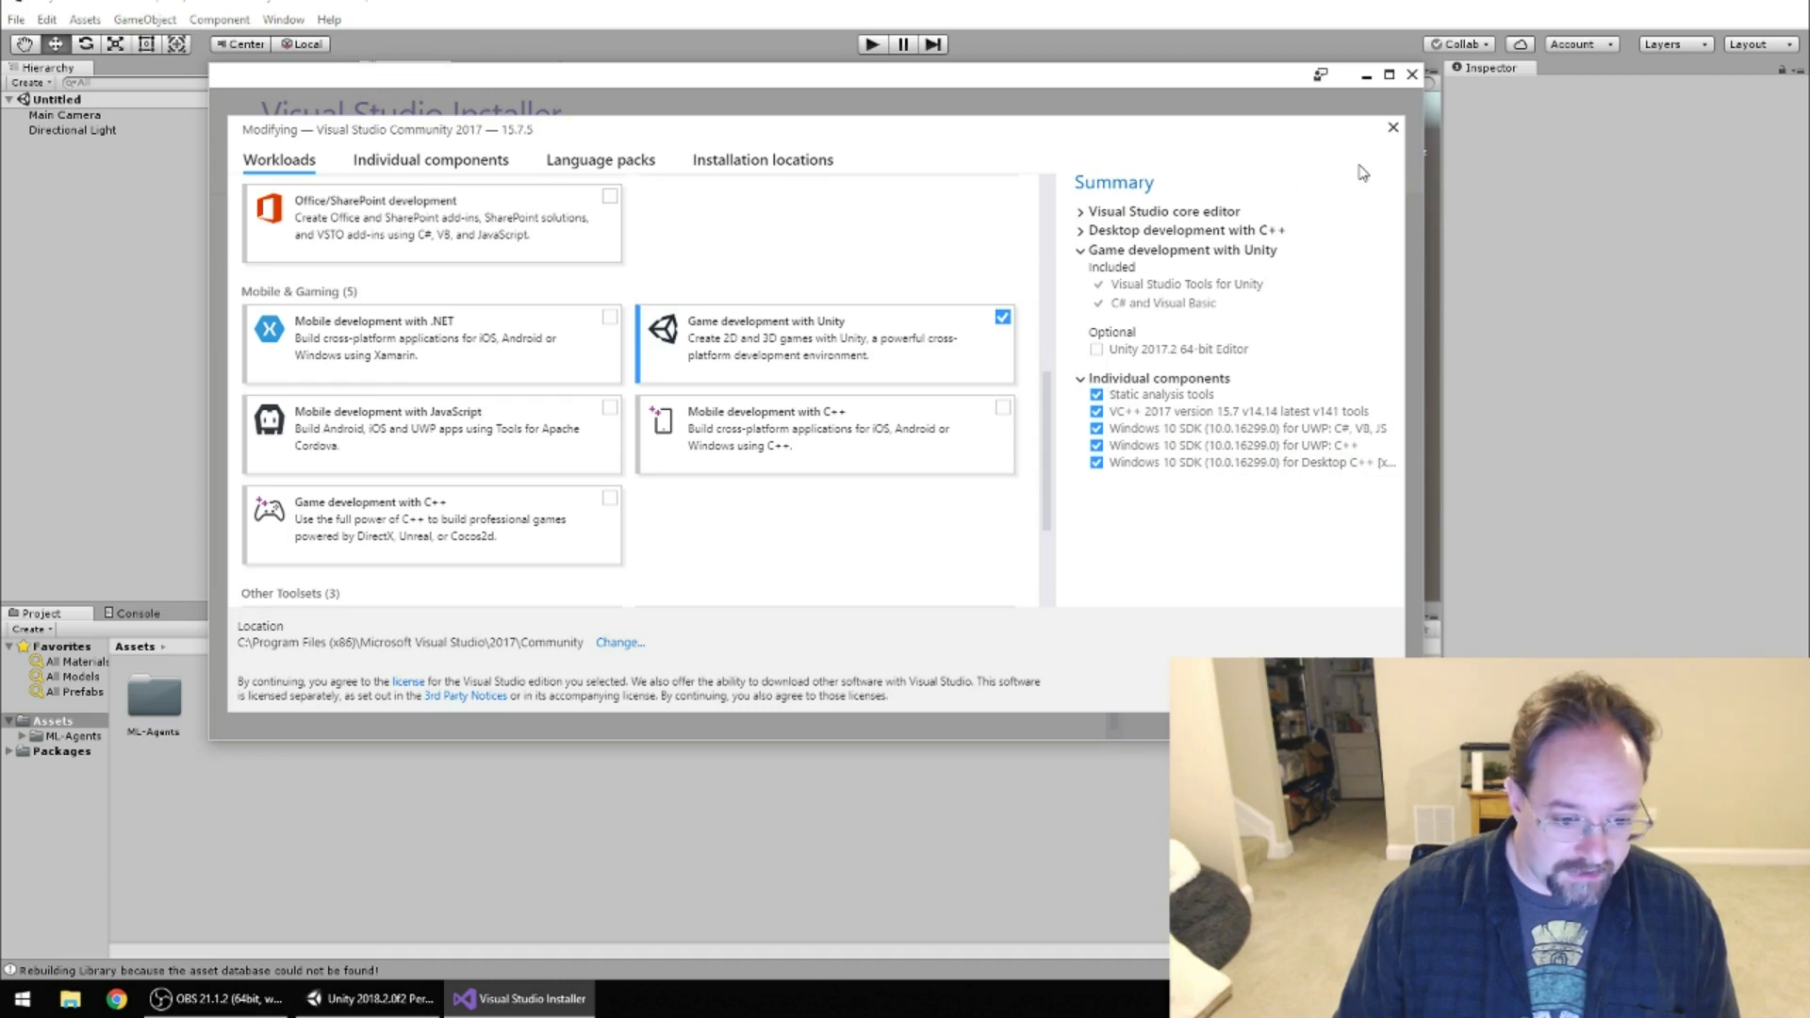
click(1392, 127)
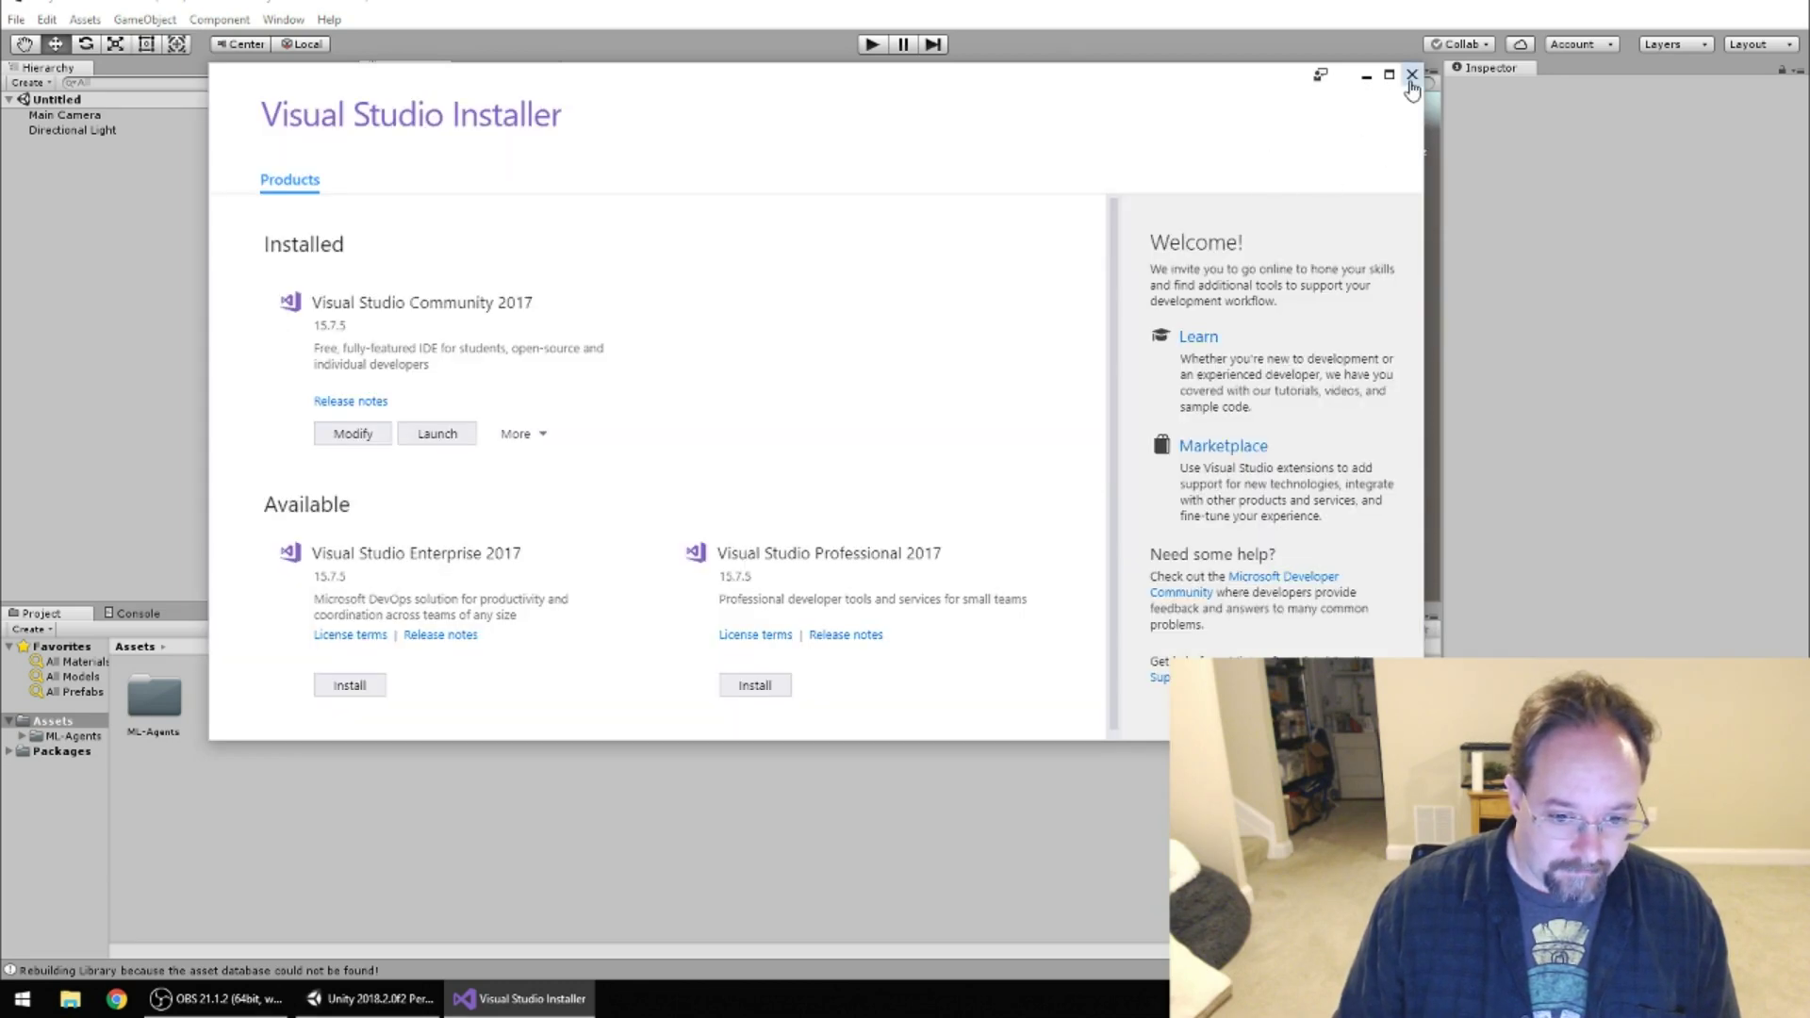
click(1411, 74)
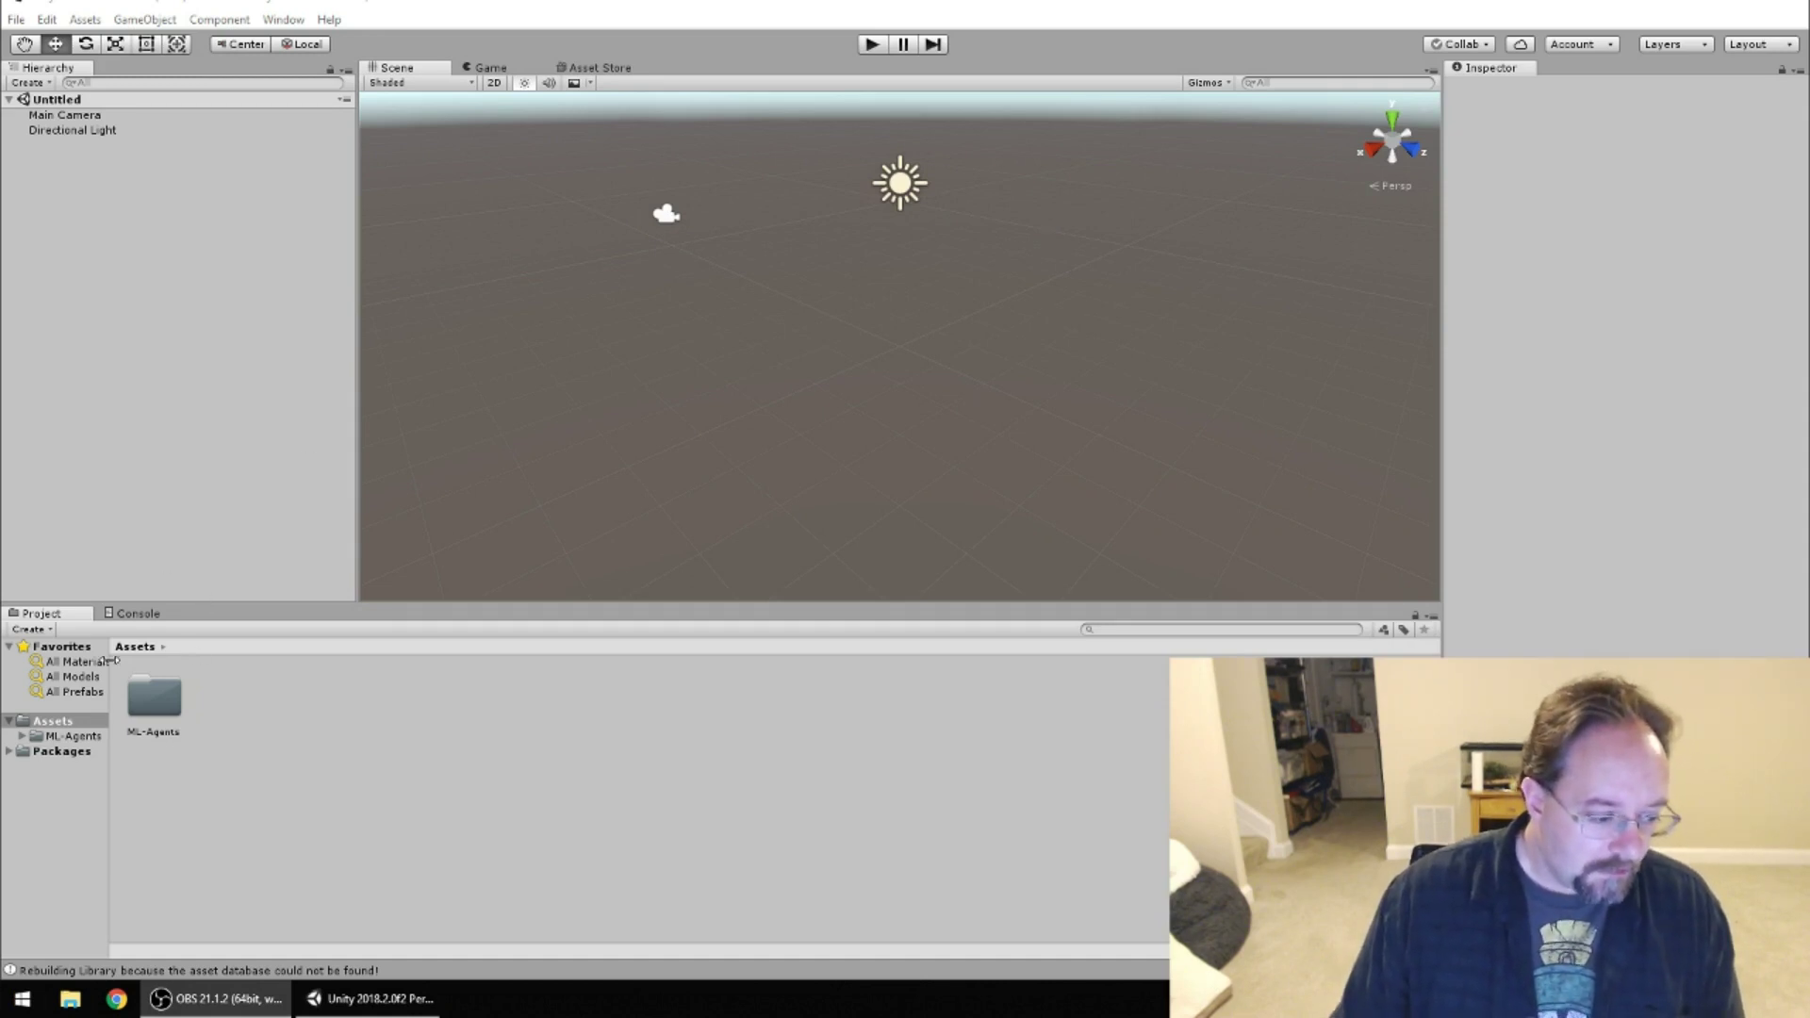
Open the 3DBall scene from ML-Agents/Examples/3DBall/Scenes and view all its platforms from the front.
double_click(162, 694)
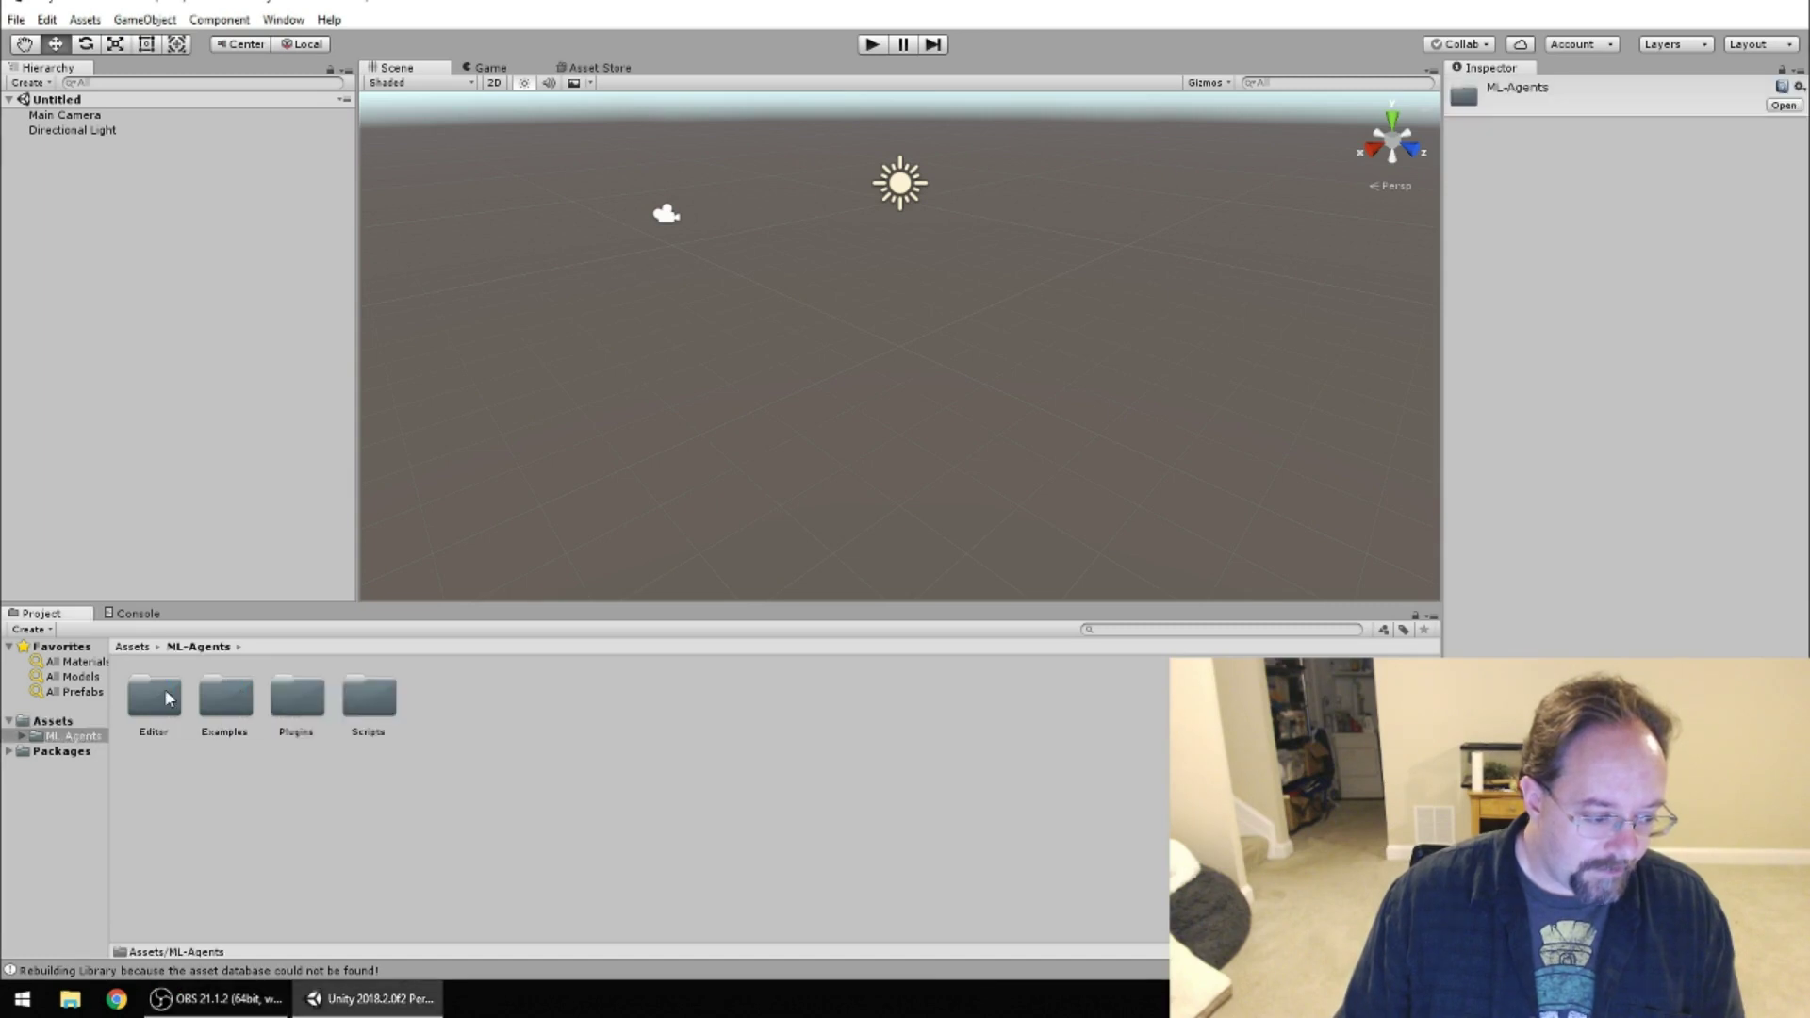
click(236, 689)
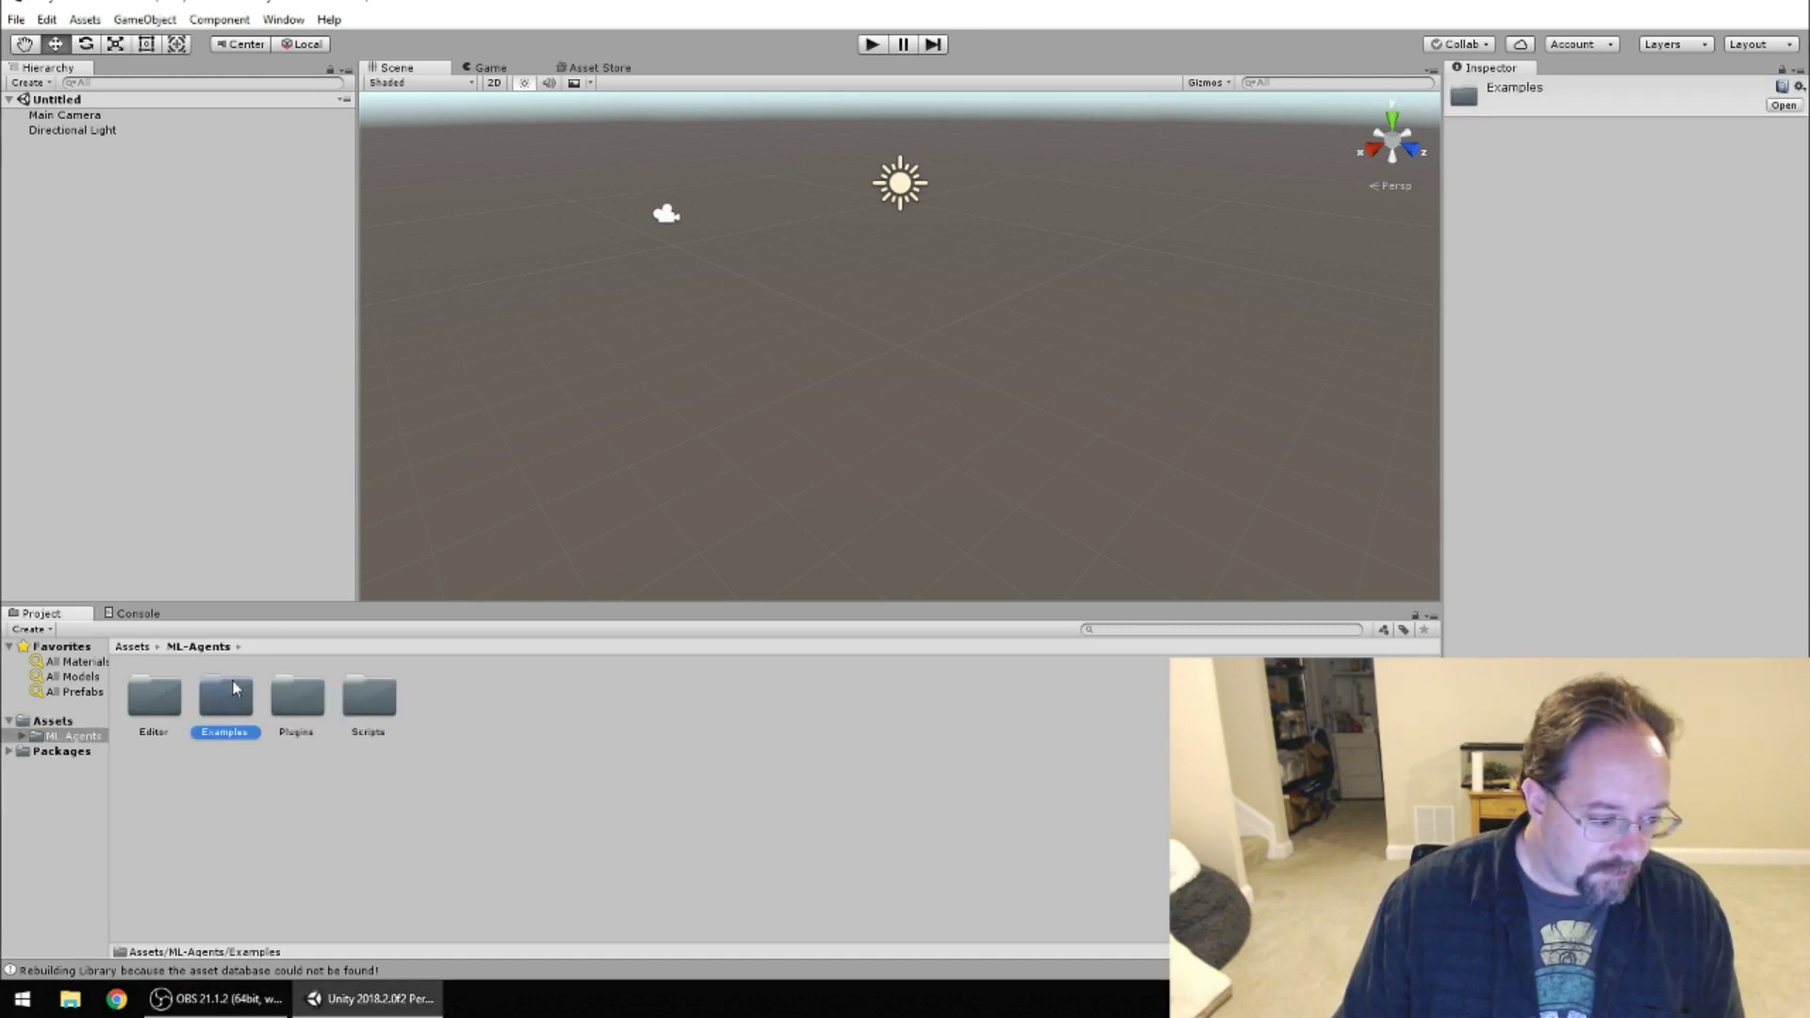
double_click(235, 707)
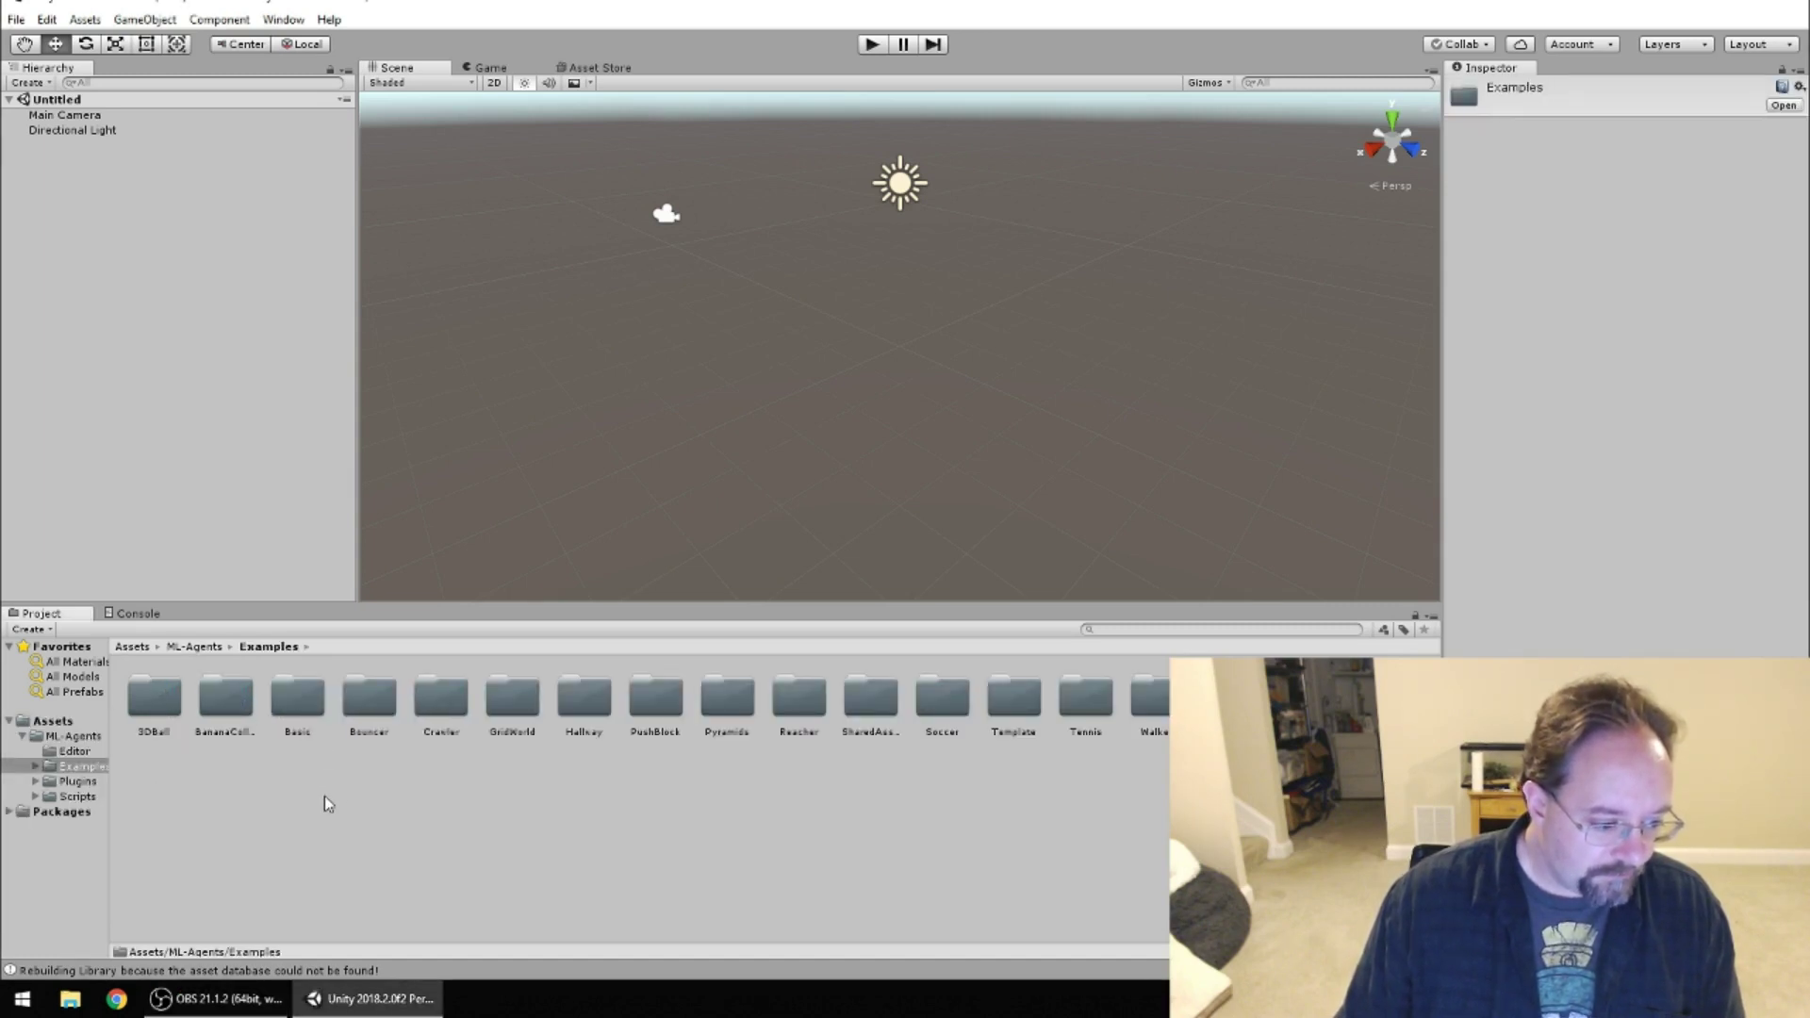
double_click(144, 702)
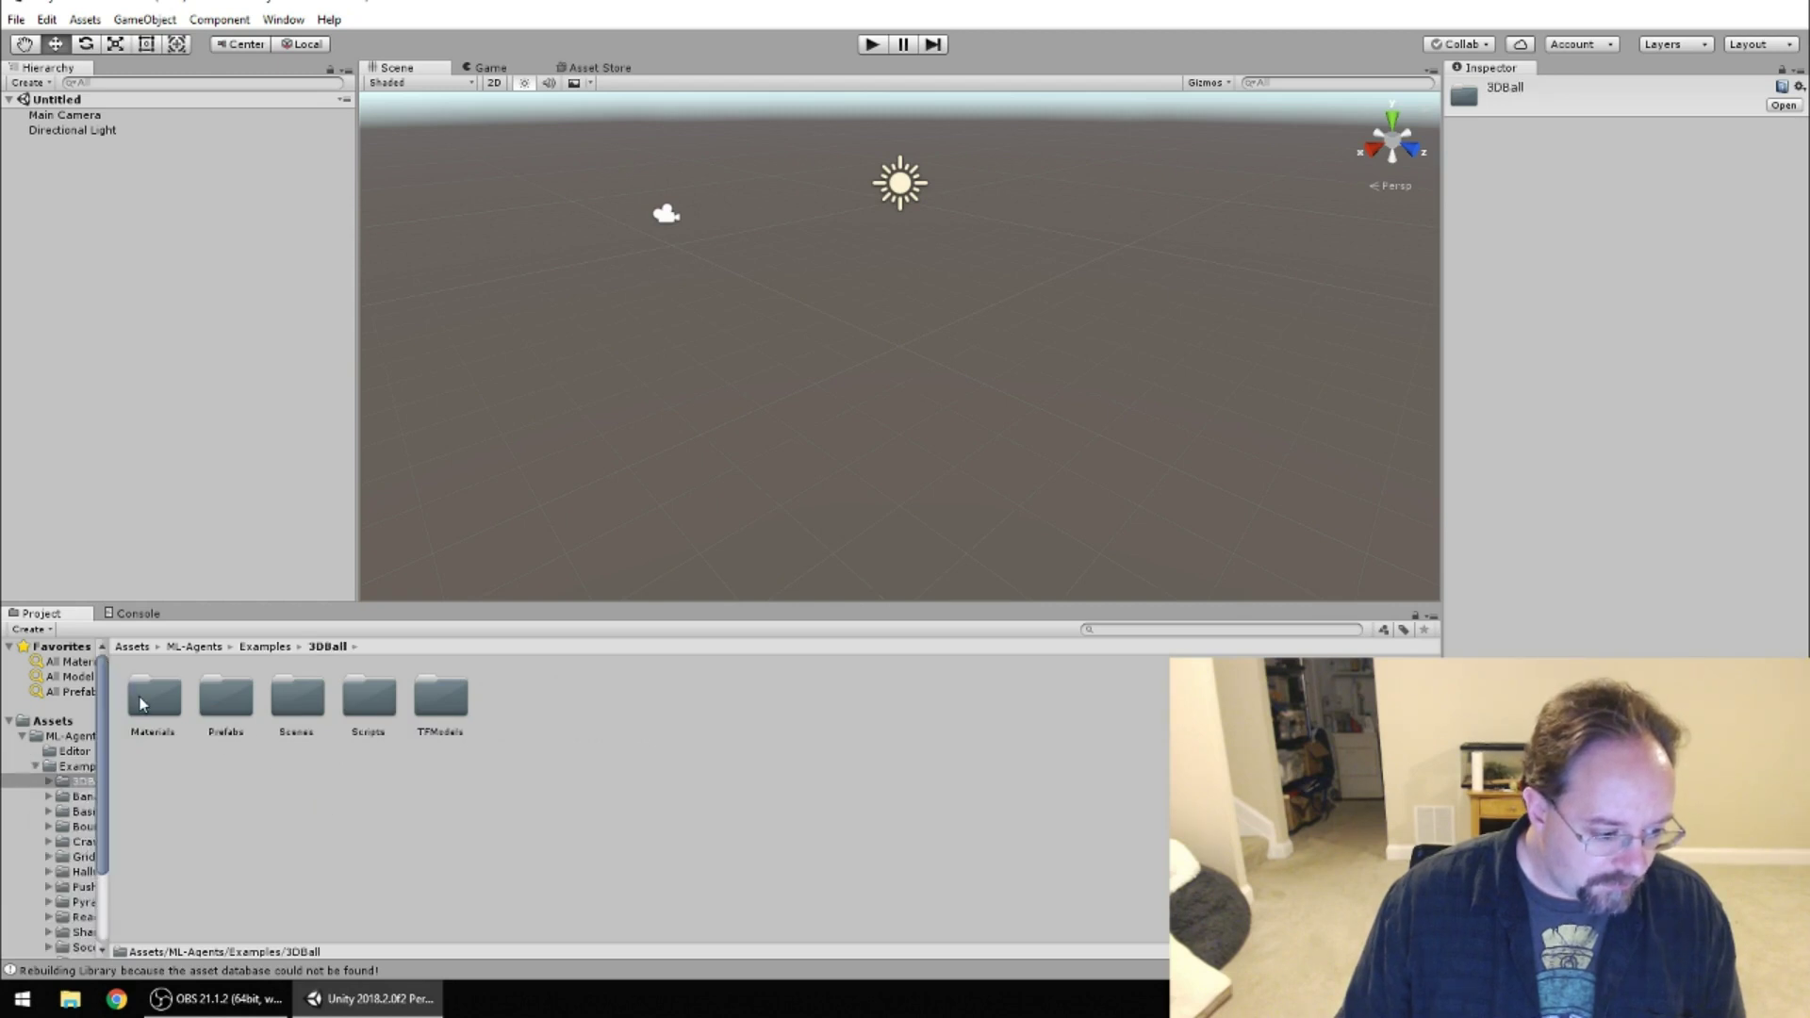
double_click(297, 699)
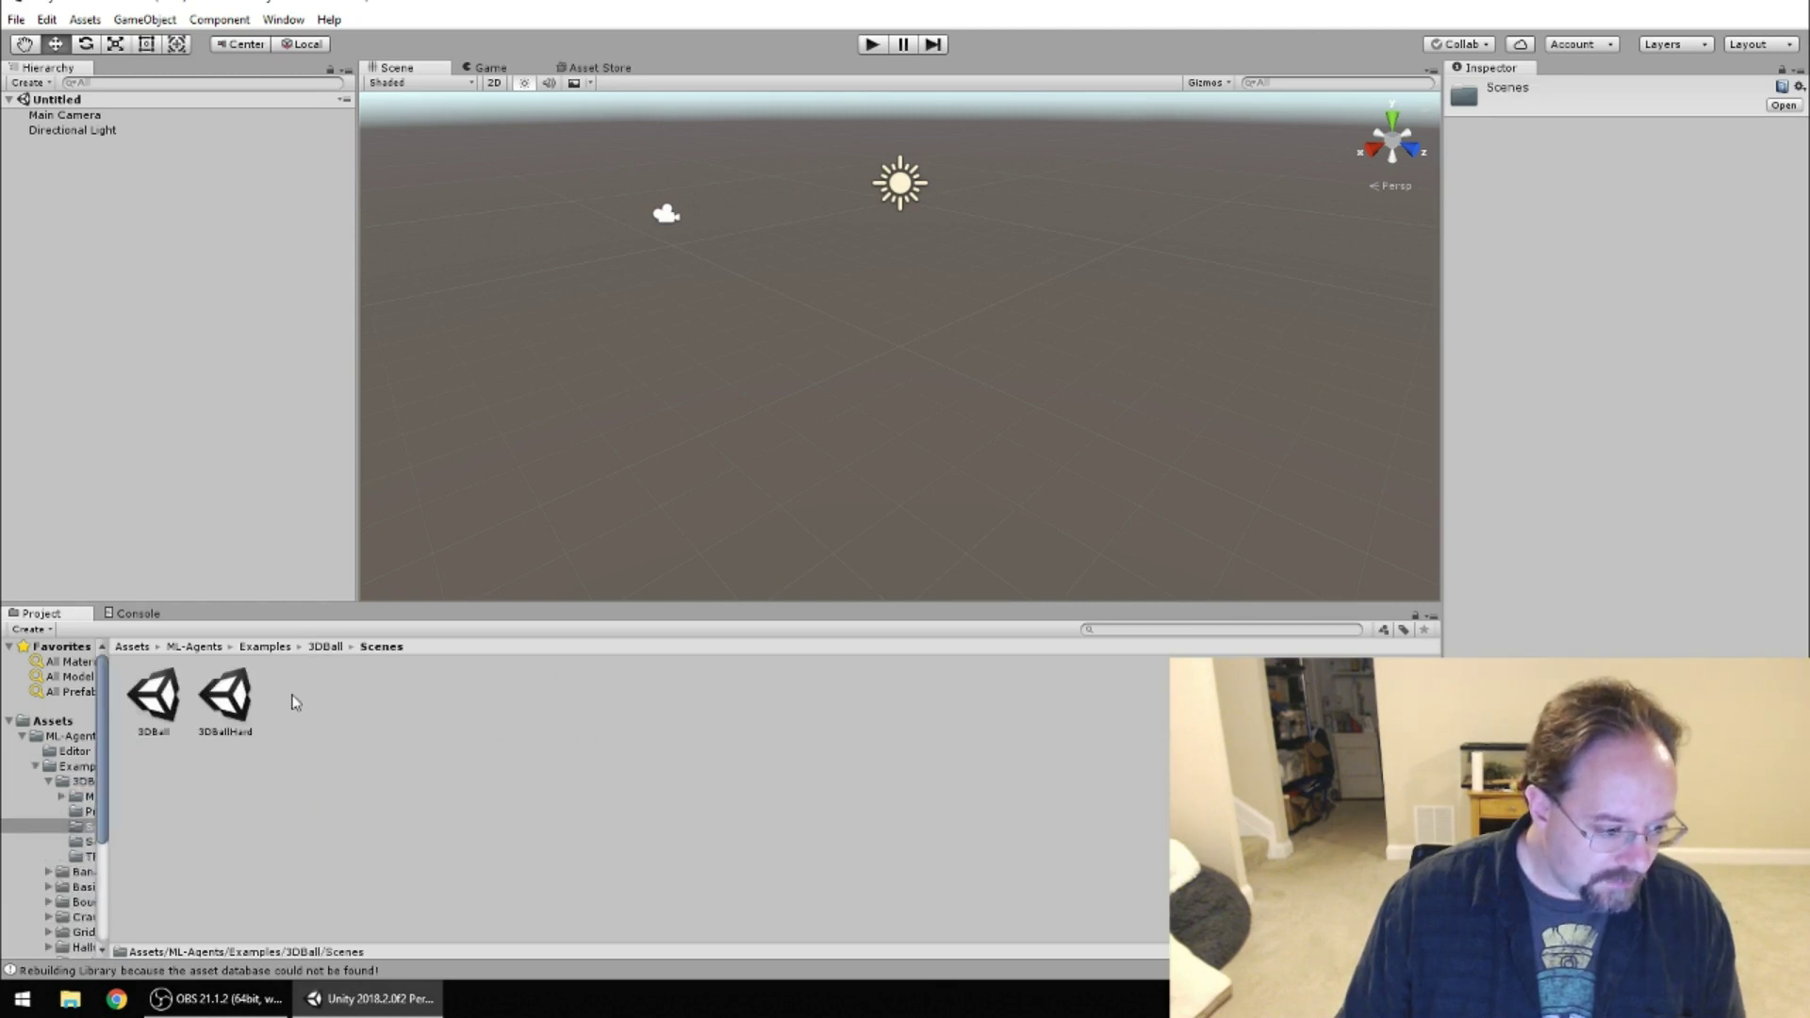
double_click(154, 695)
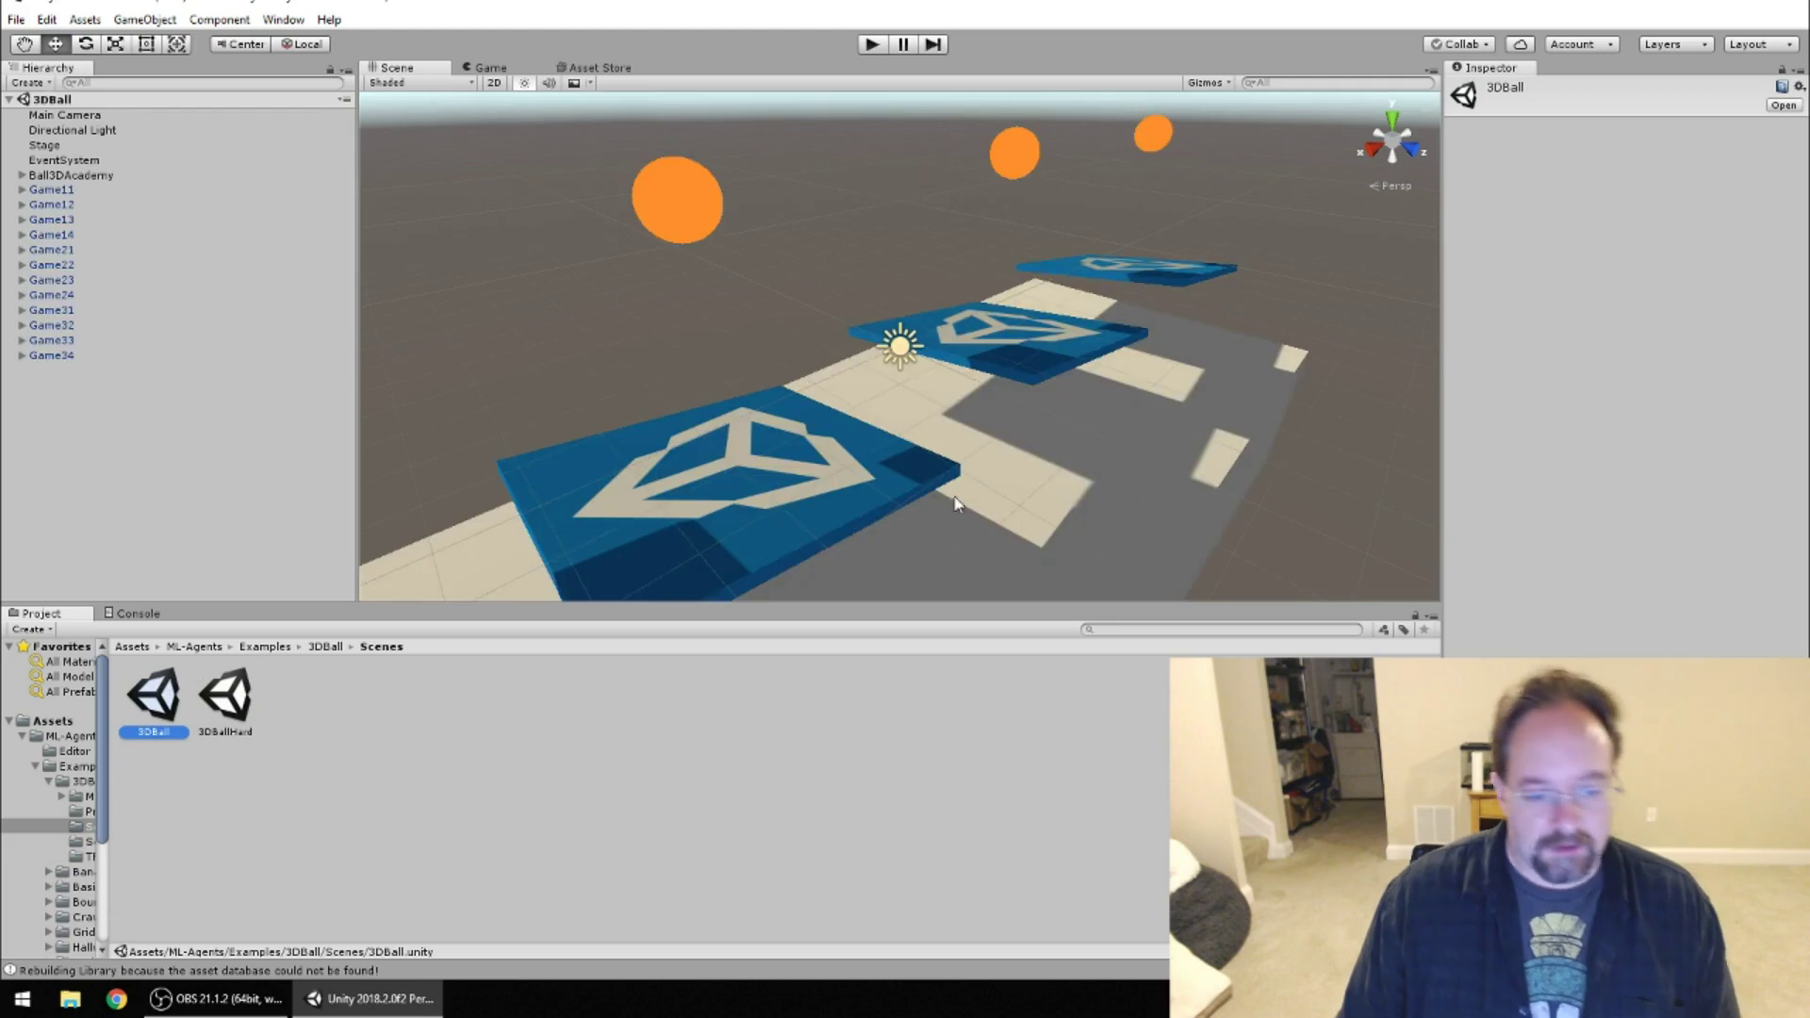
right_drag(1246, 294, 988, 312)
mouse_move(1008, 288)
alt+mouse_down()
mouse_move(994, 283)
mouse_move(1015, 260)
alt+mouse_up()
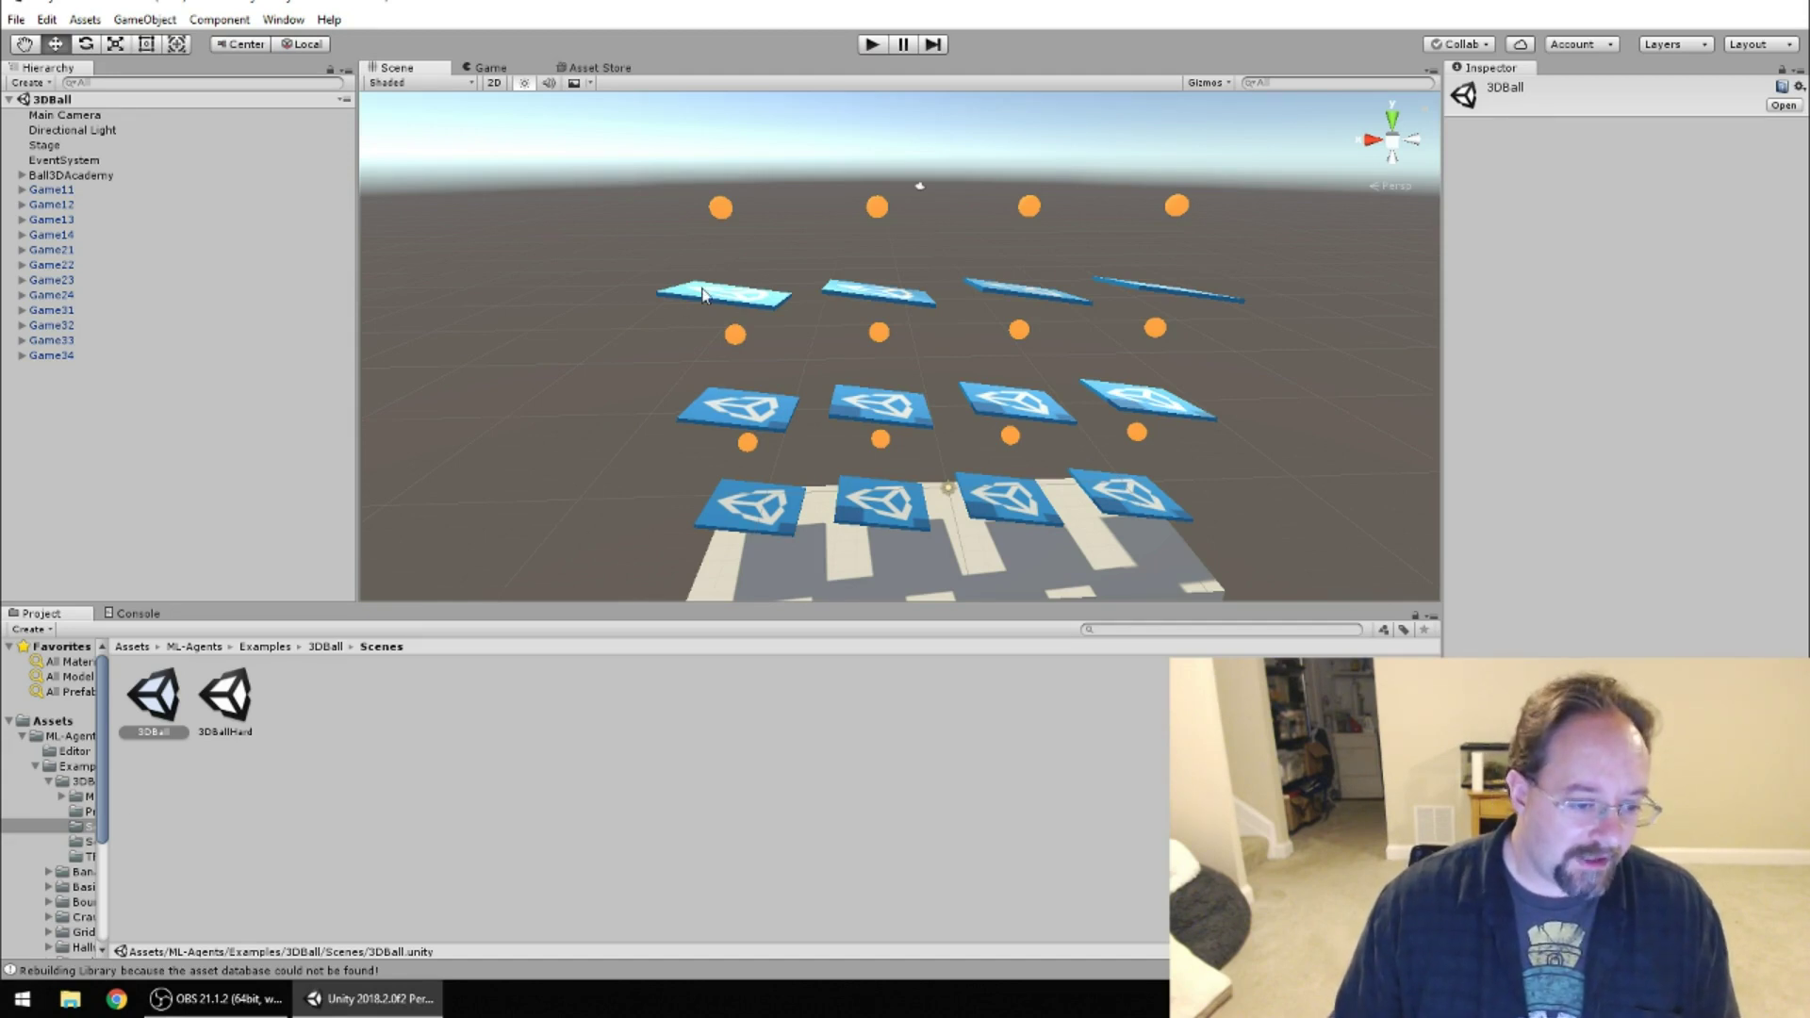
Open a Command Prompt and change to the python folder inside "ML Agents Test" on drive E:.
click(27, 1005)
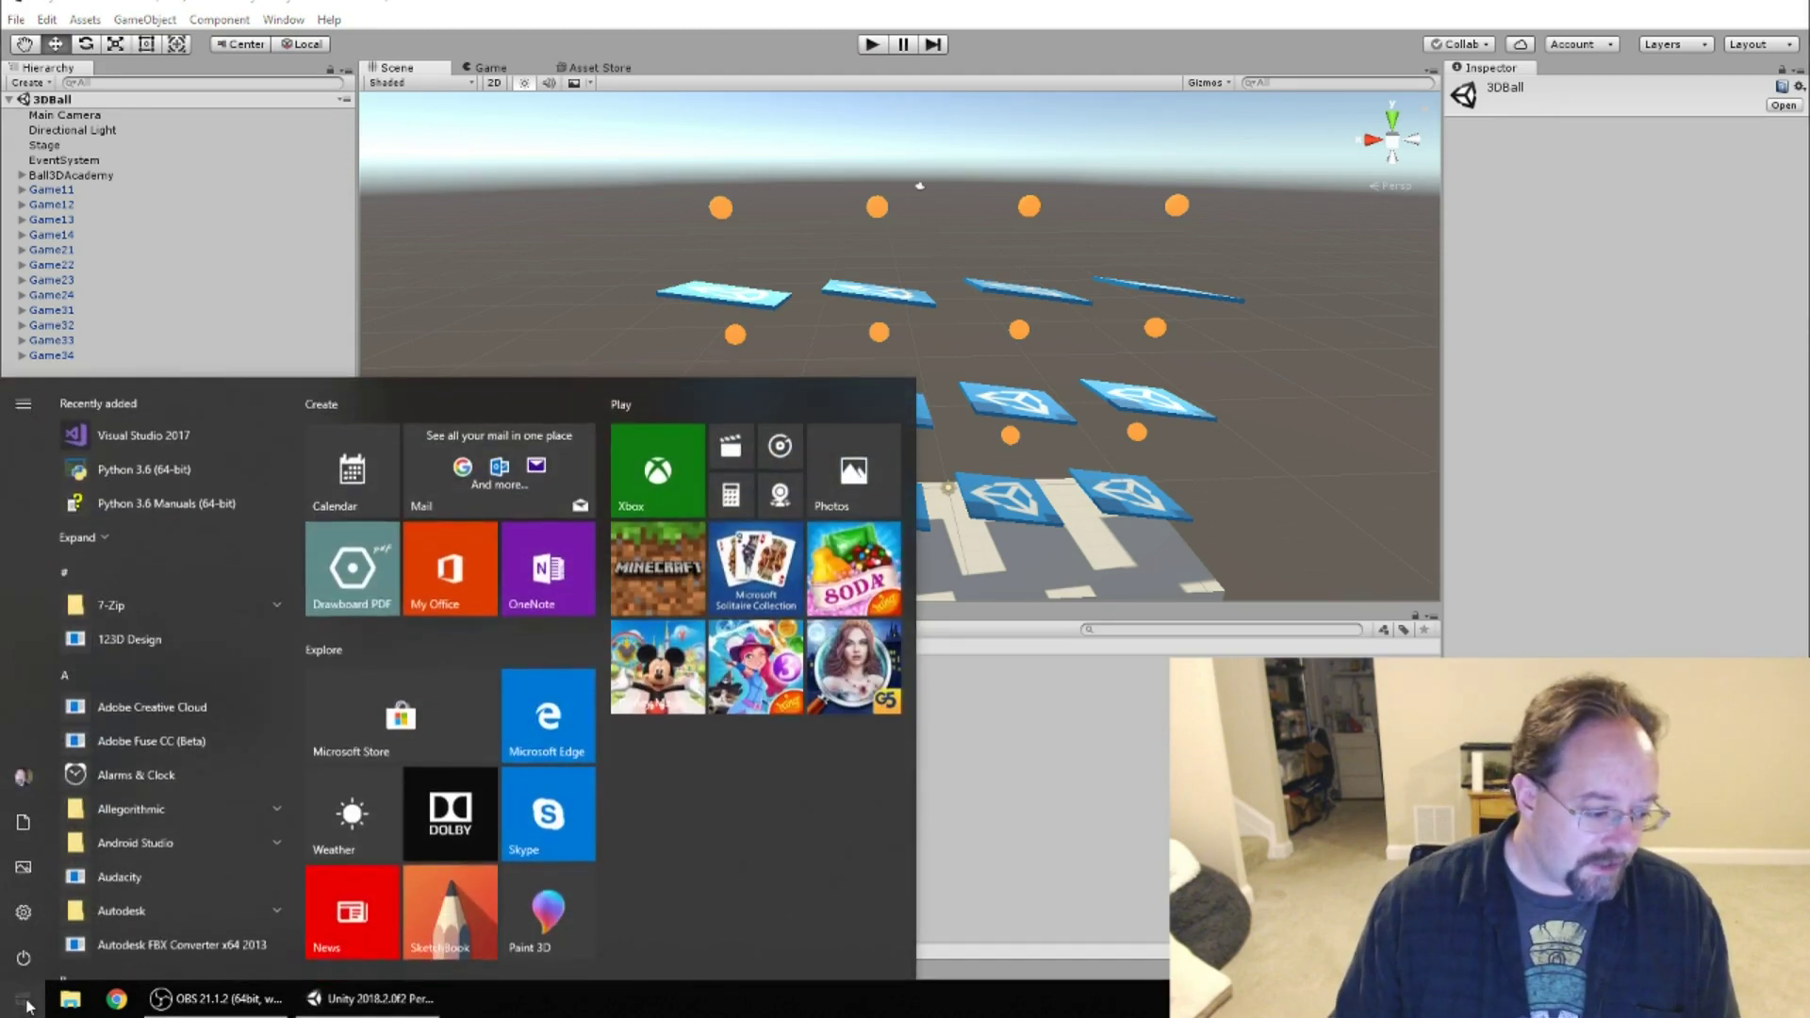
text(cmd)
key(Return)
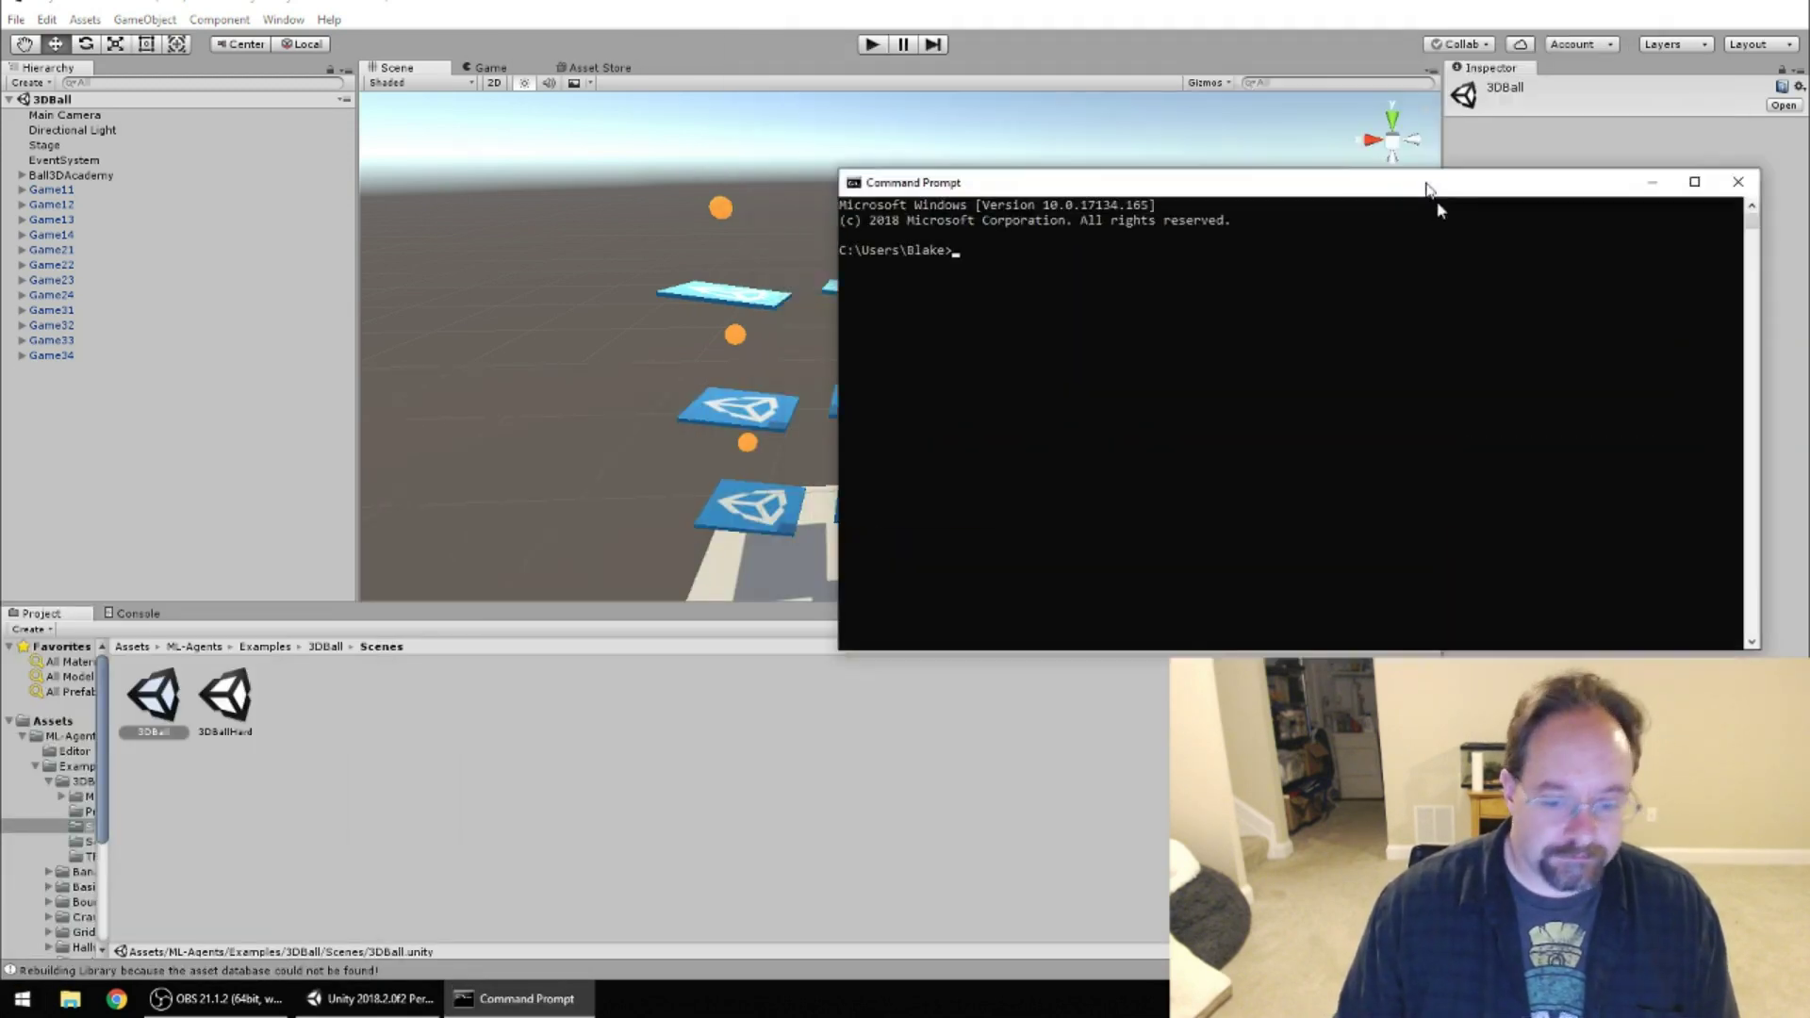
click(1407, 372)
text(e:)
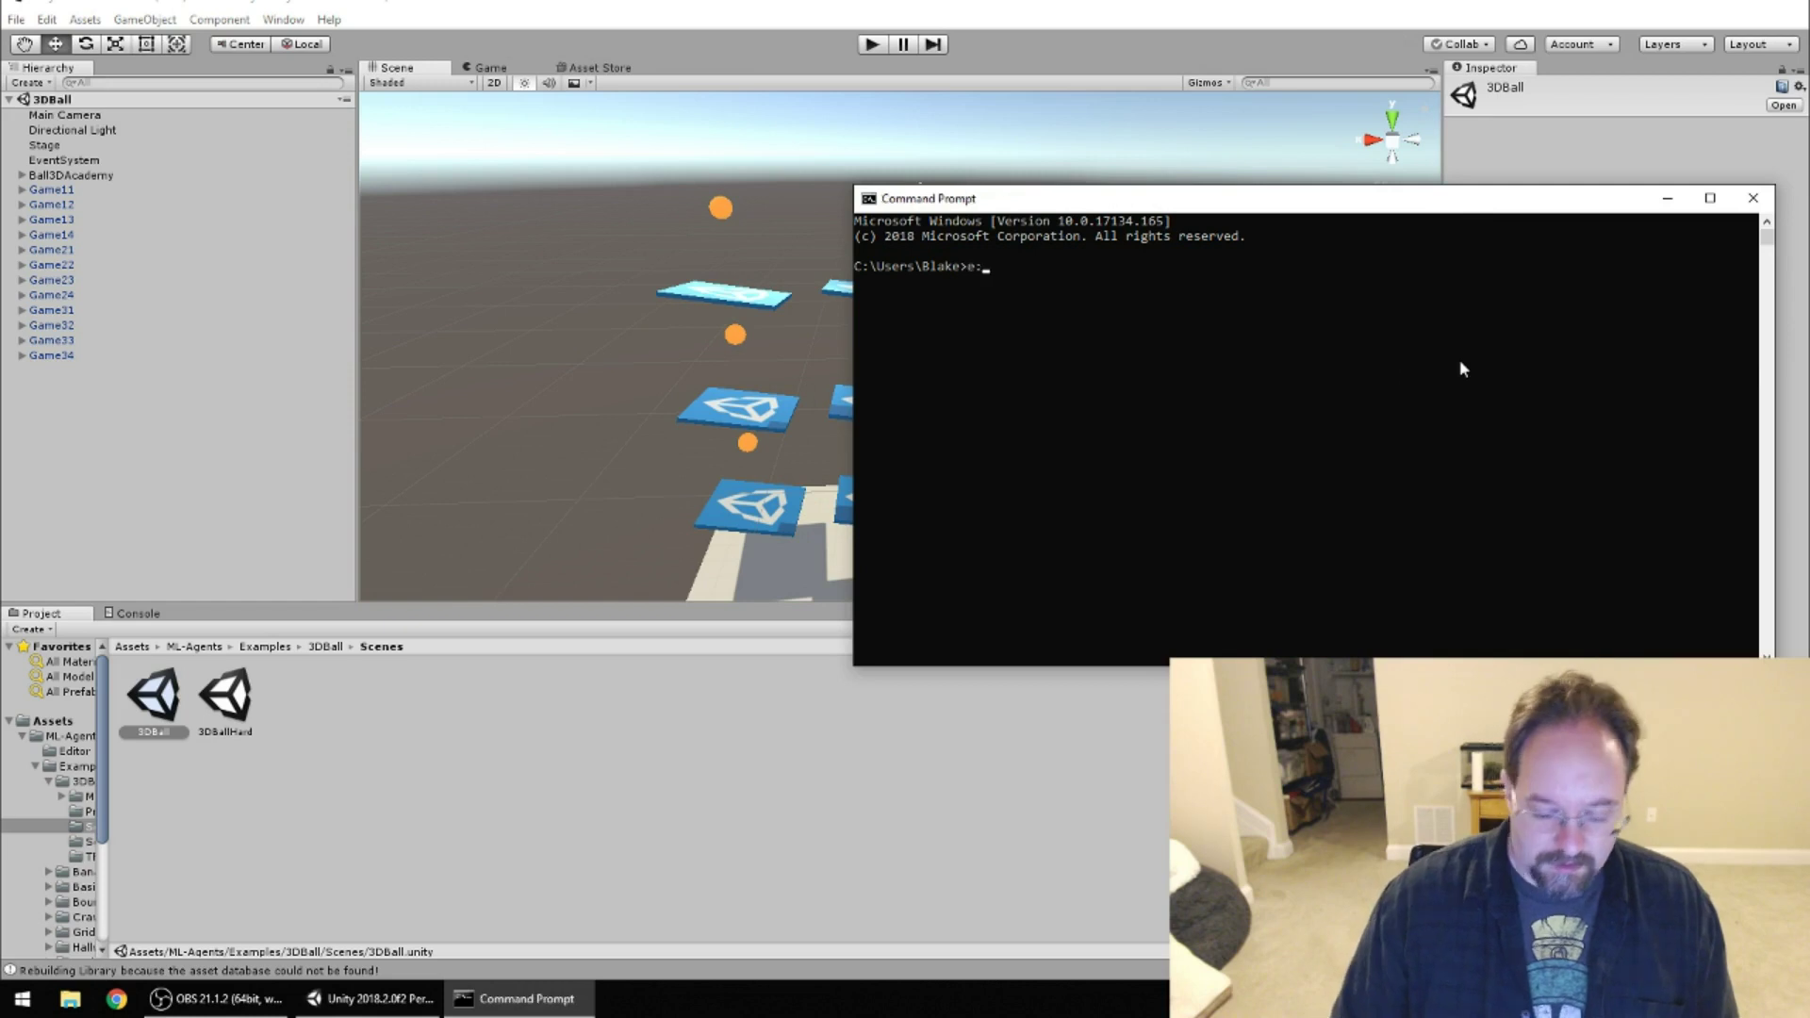
key(Return)
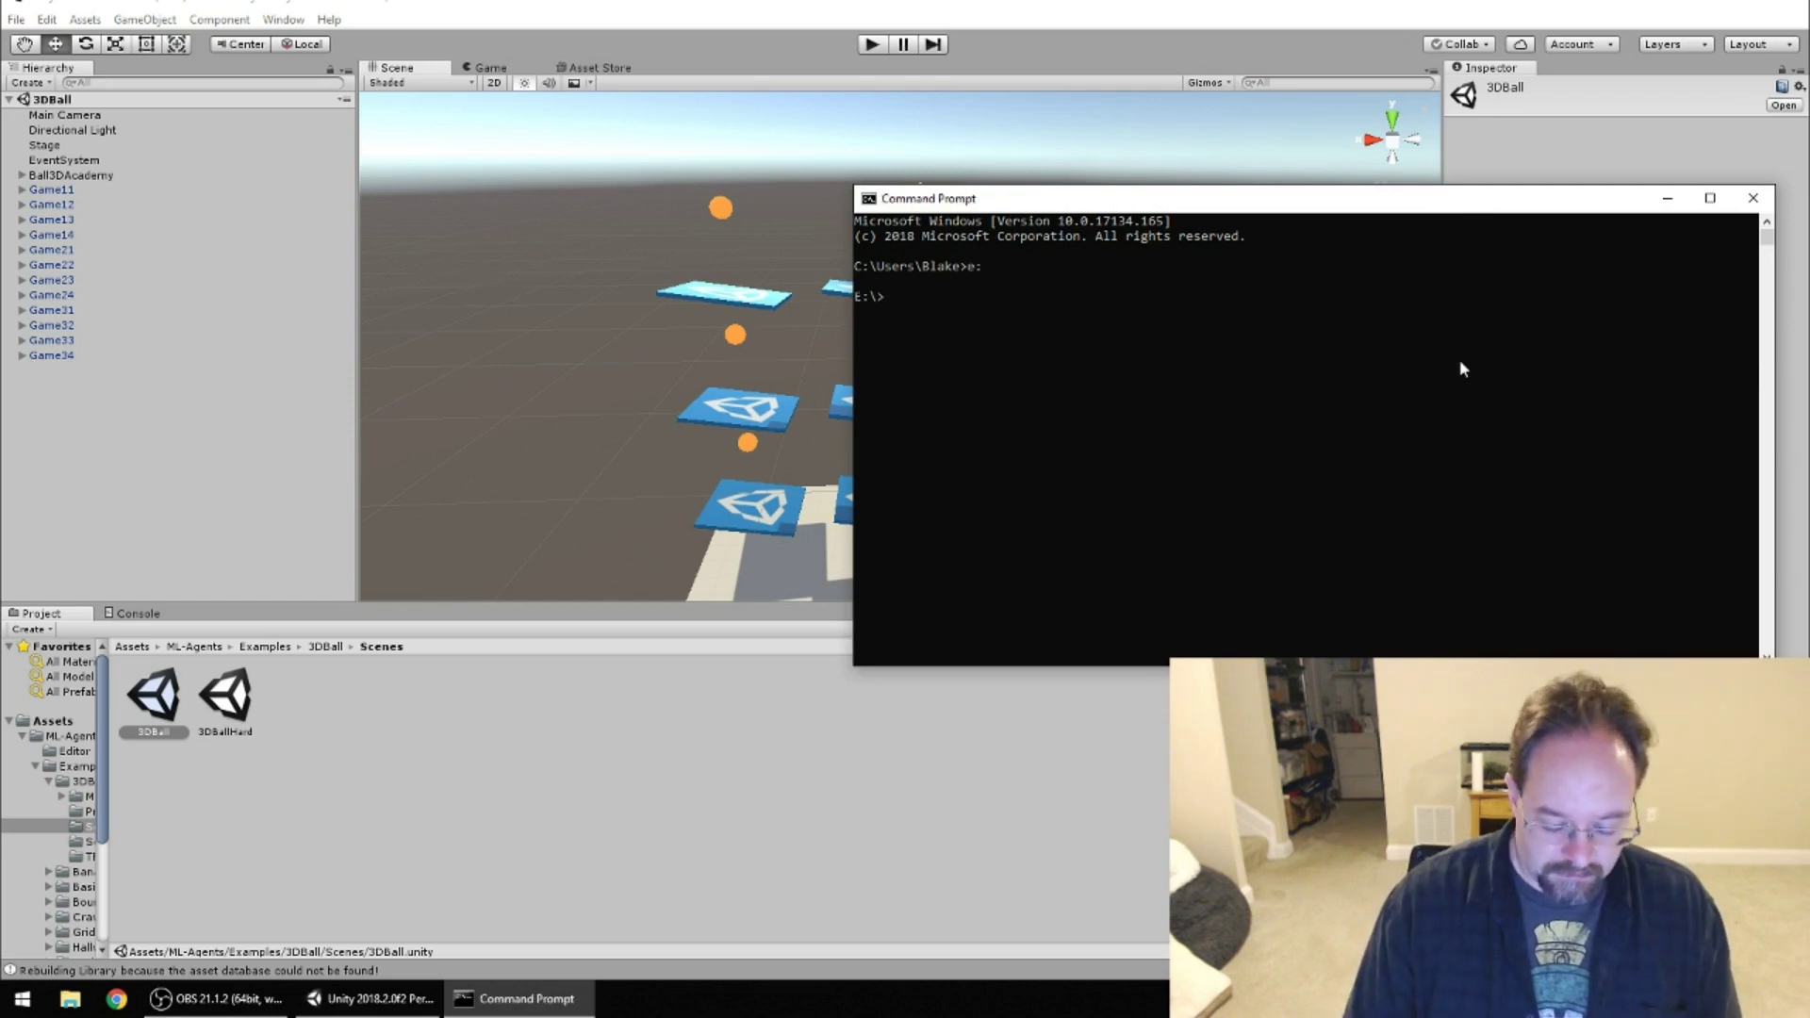
text(cd)
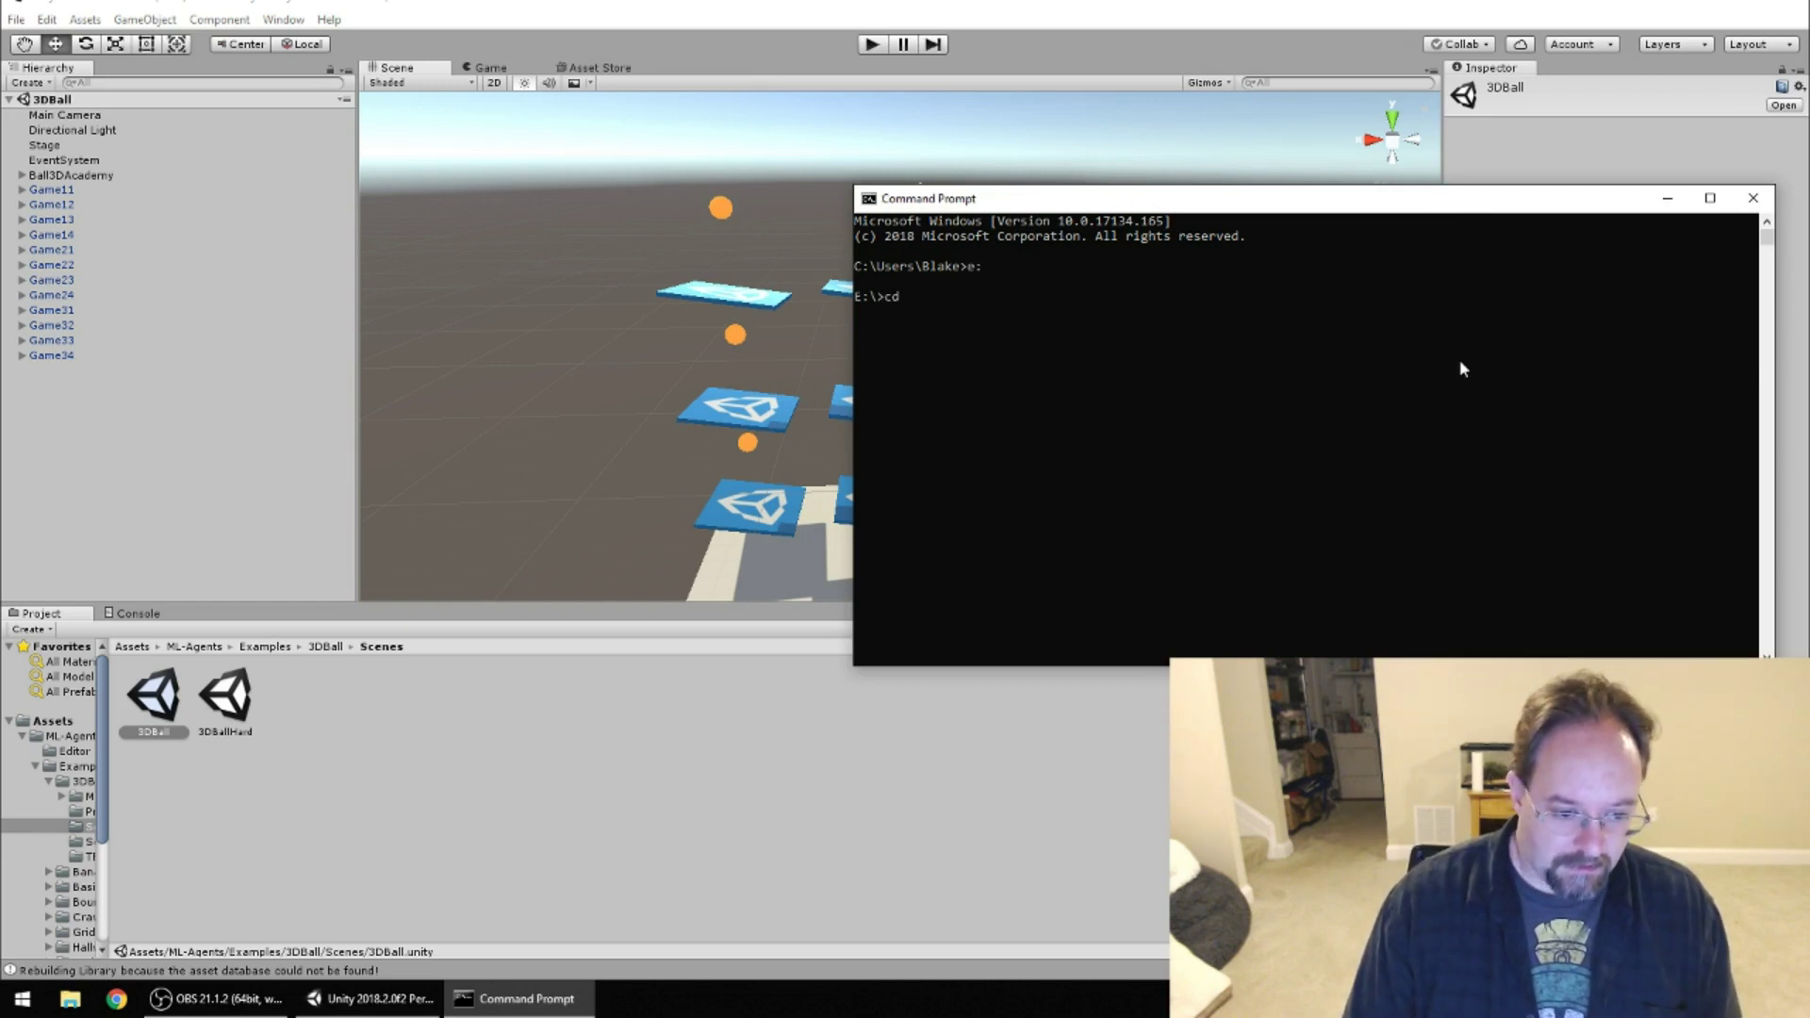
text( "ML Agents Test")
key(Return)
text(cd python)
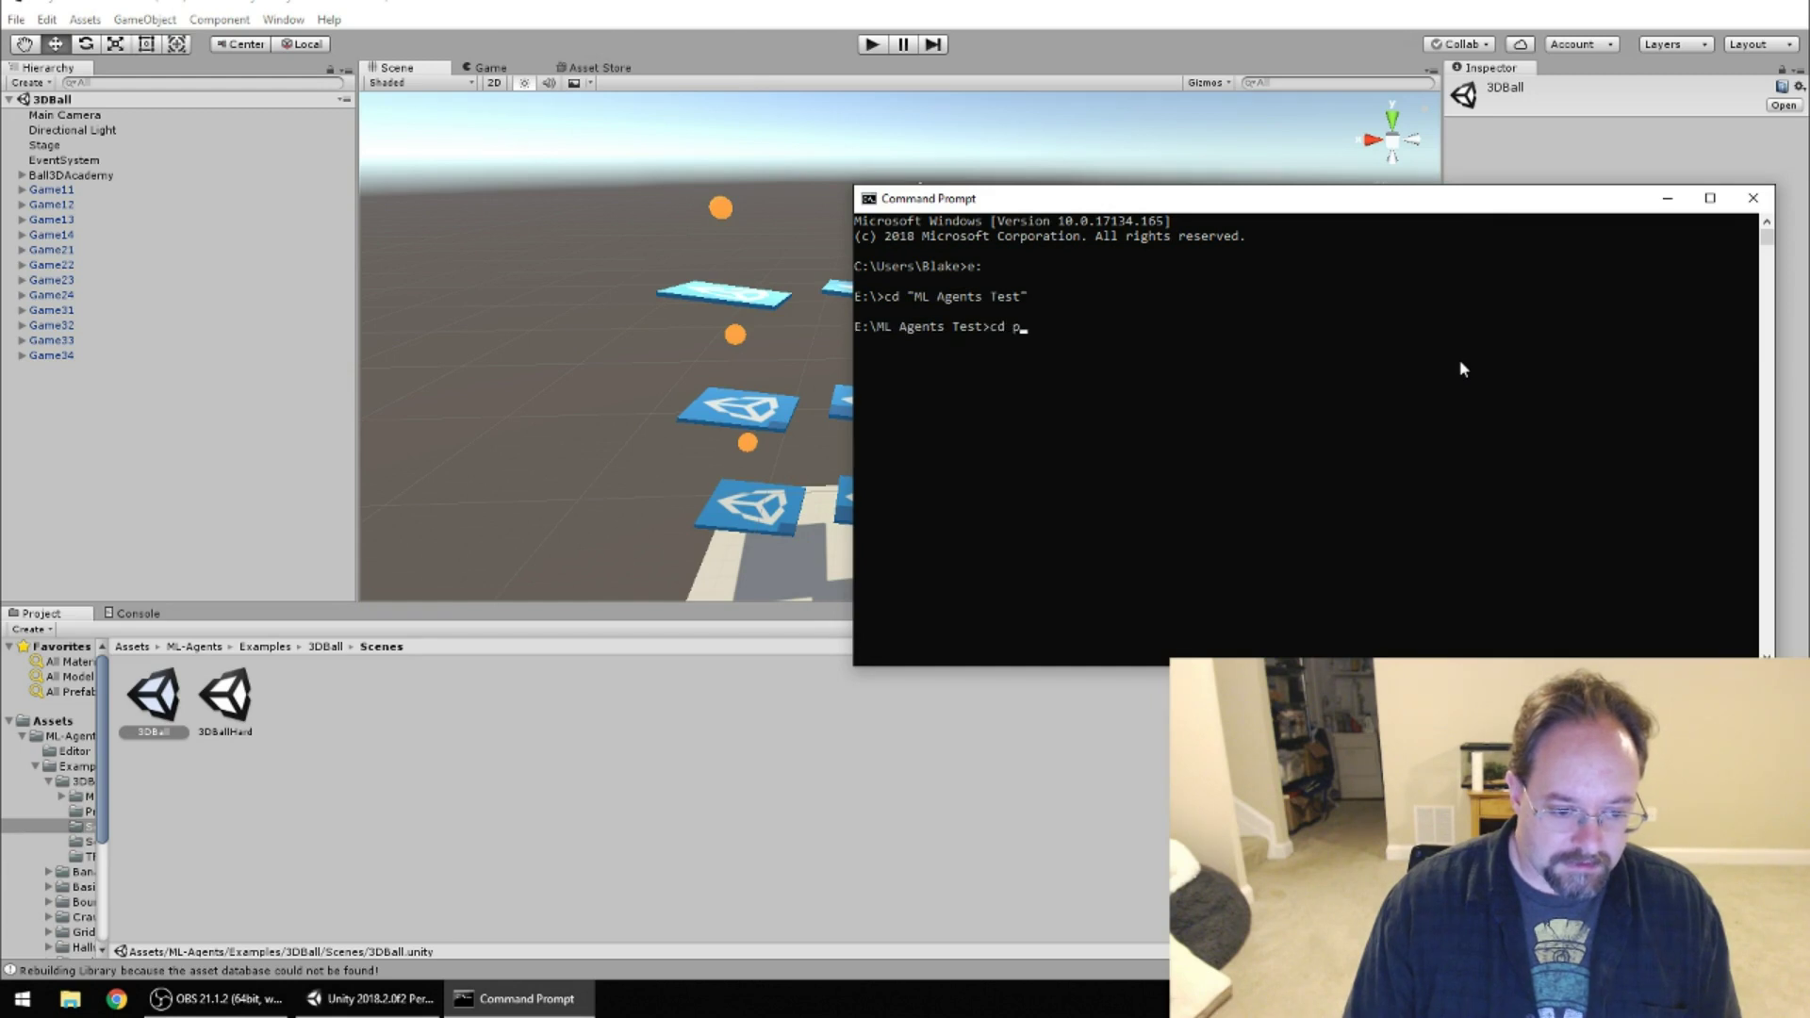
key(Return)
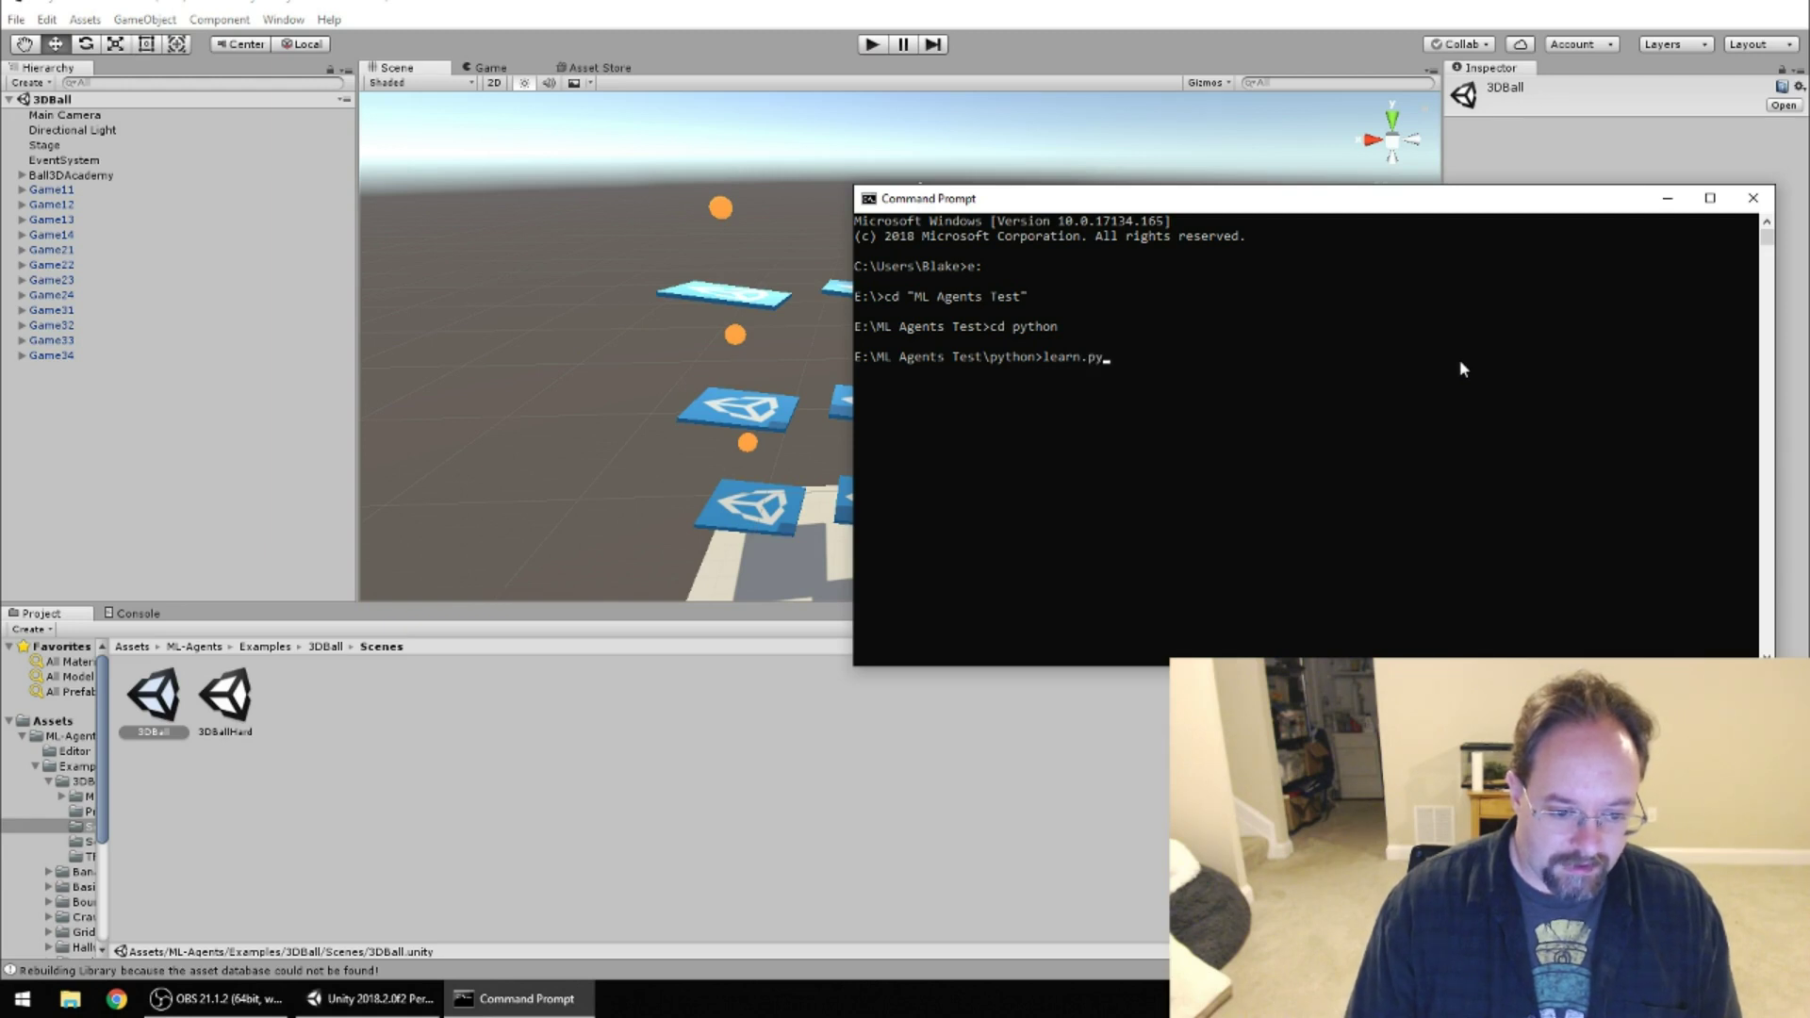
Try to run "learn" without a file extension, and list the python folder's contents with "dir".
key(BackSpace)
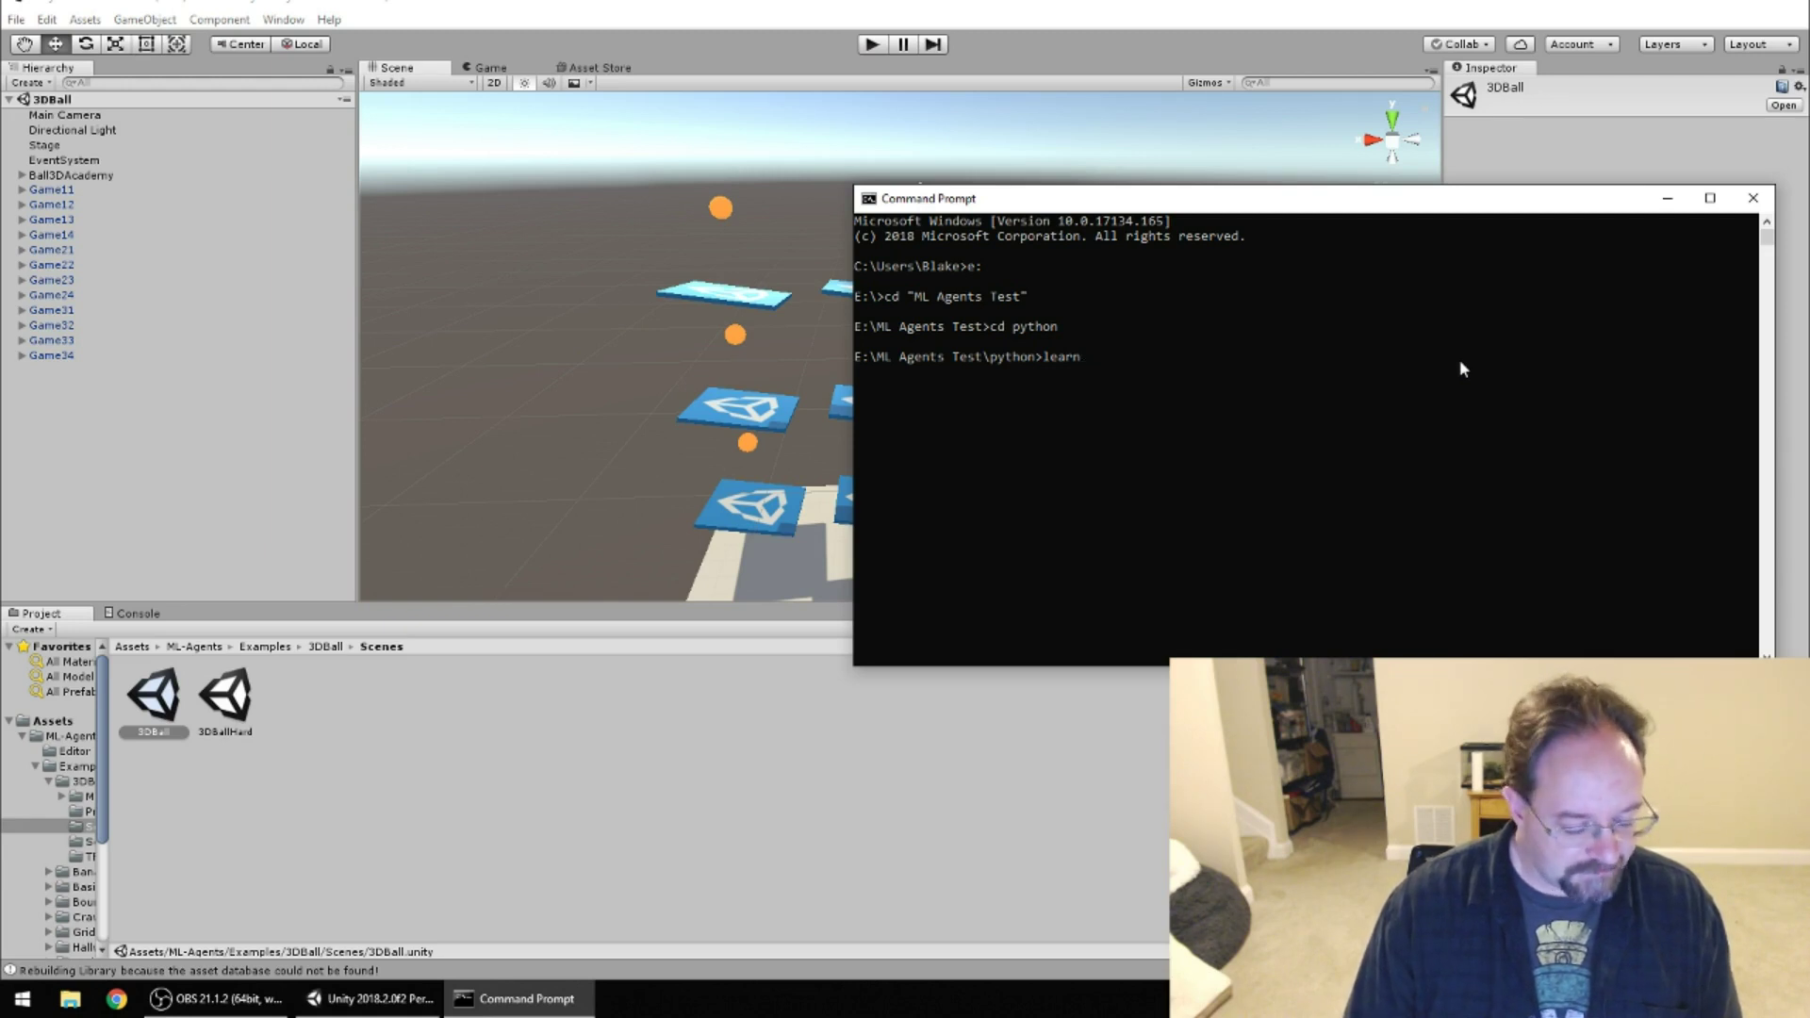
key(Return)
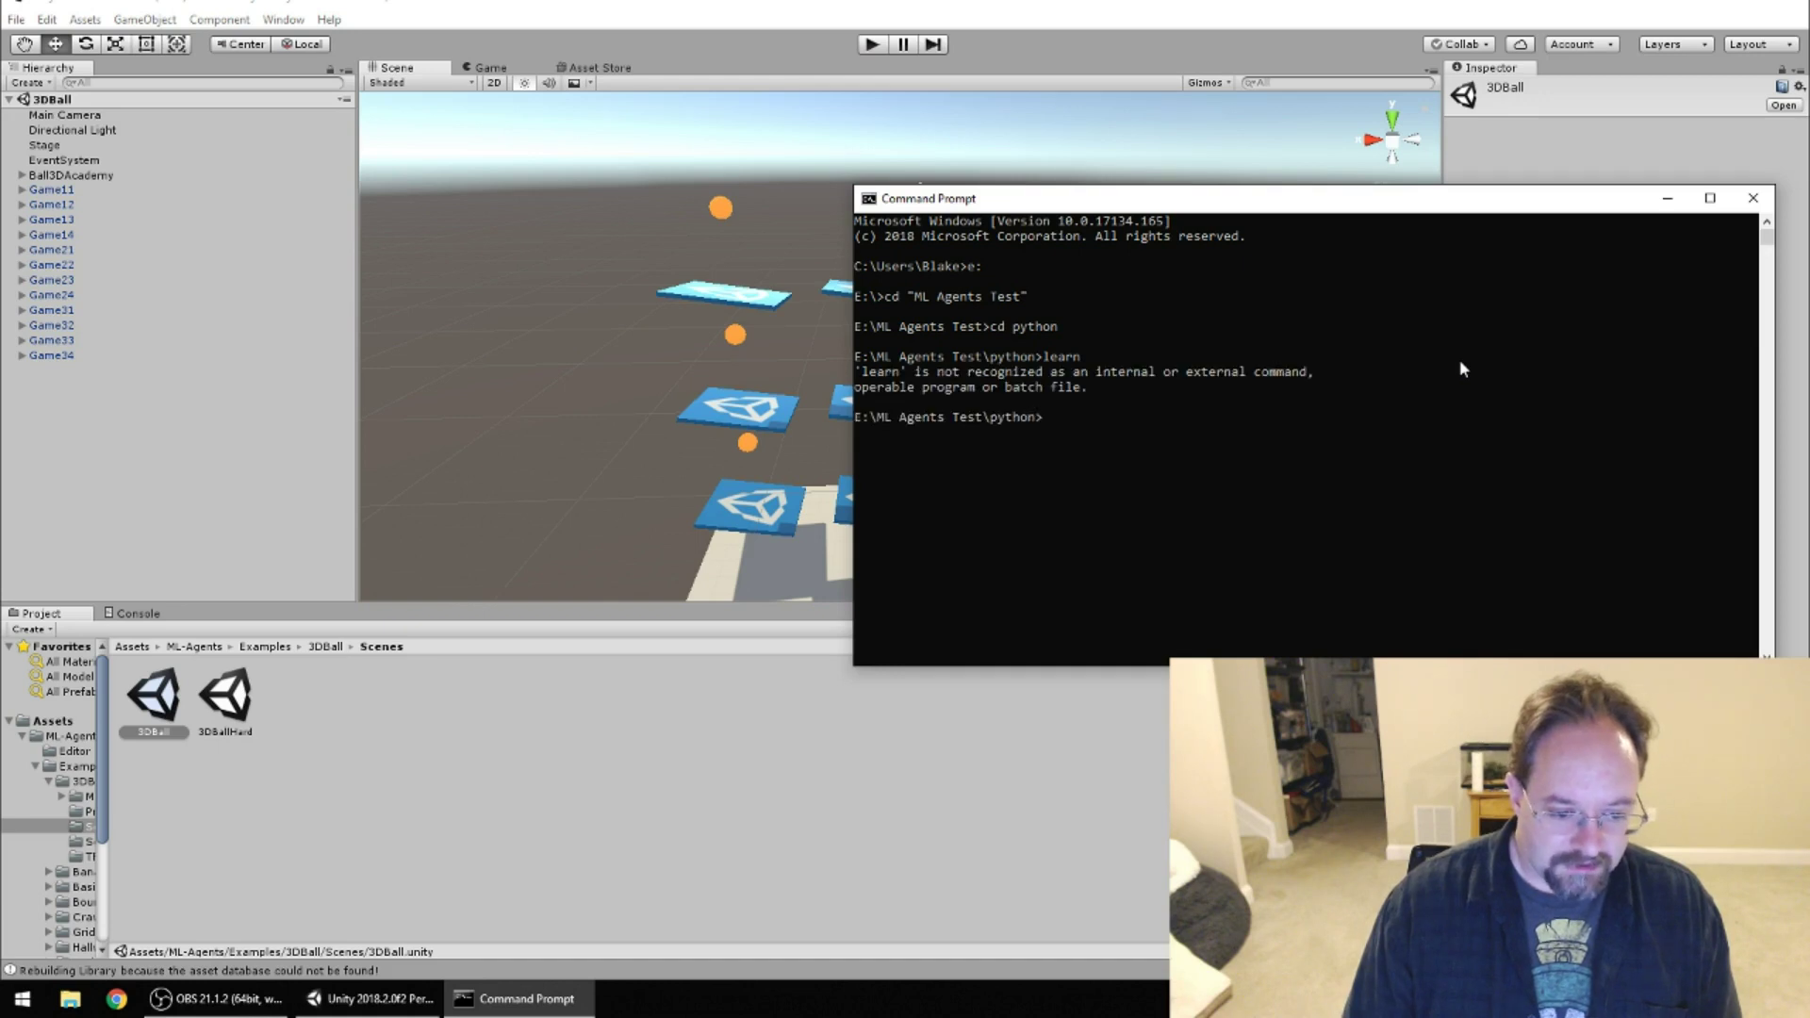
text(ls)
key(Return)
text(dir)
key(Return)
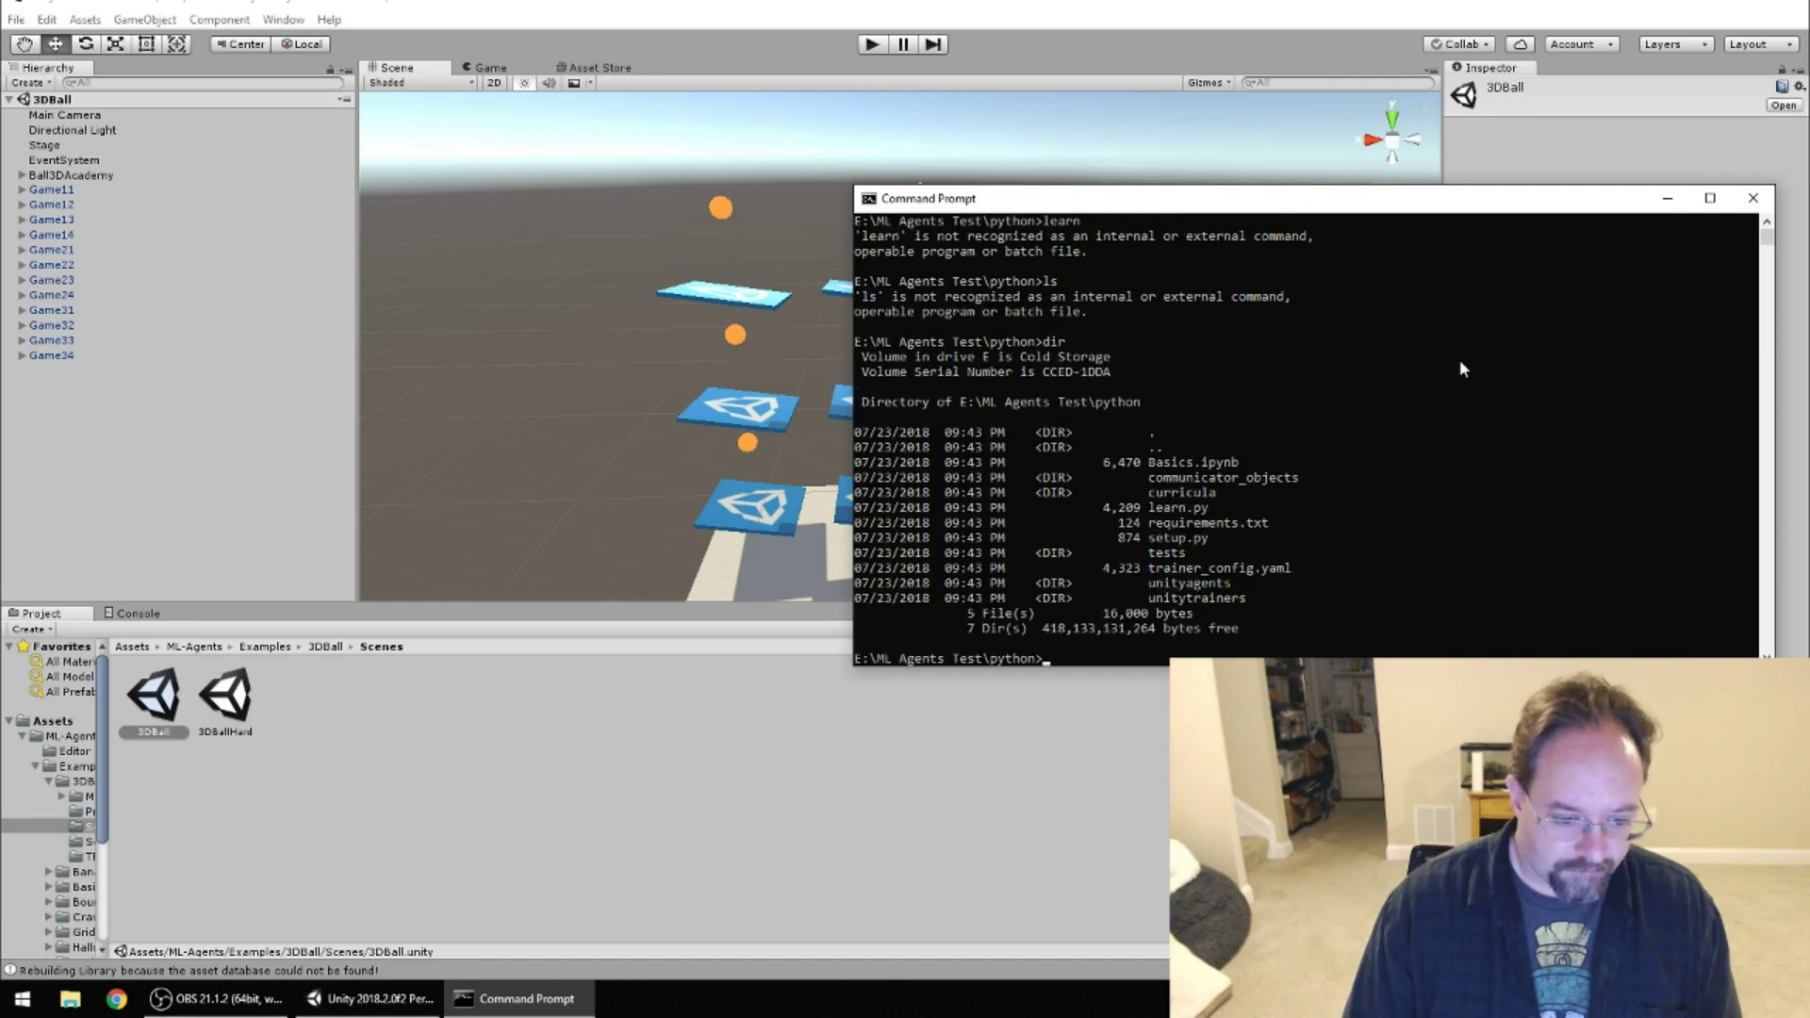
Run learn.py in the python folder and allow Python access through Windows Defender Firewall.
text(learn.pyu)
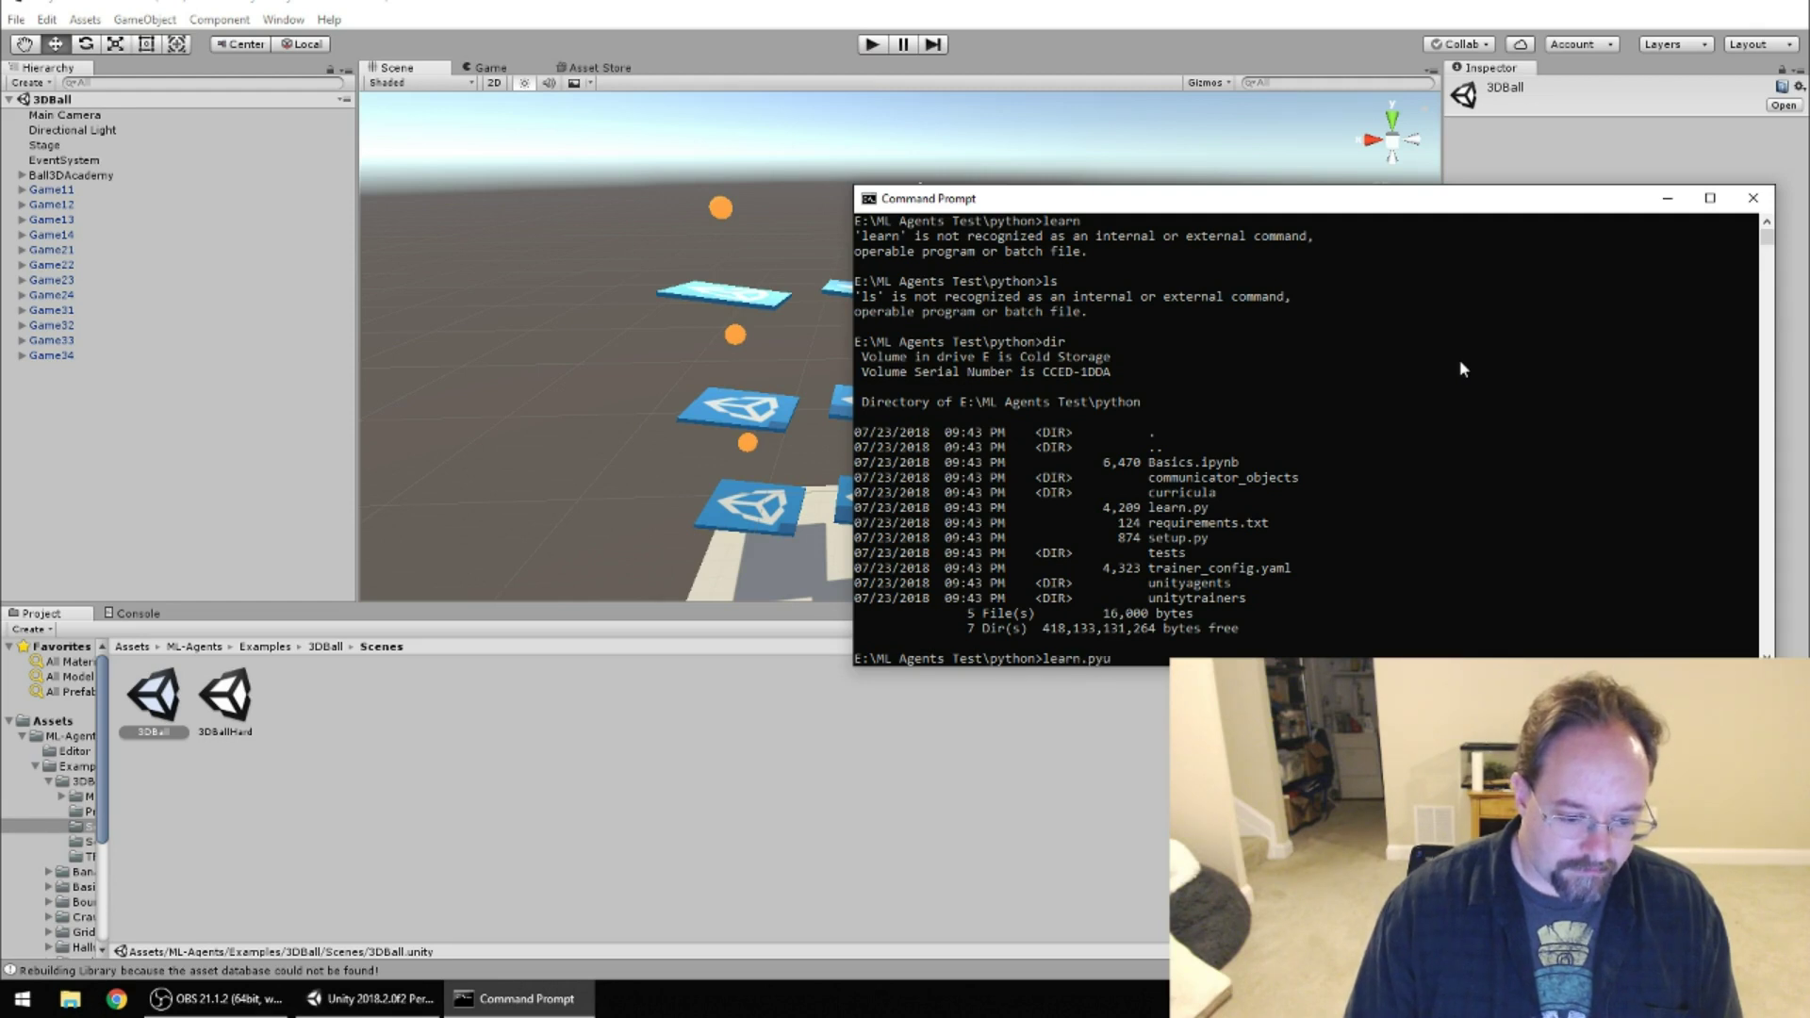
key(BackSpace)
key(Return)
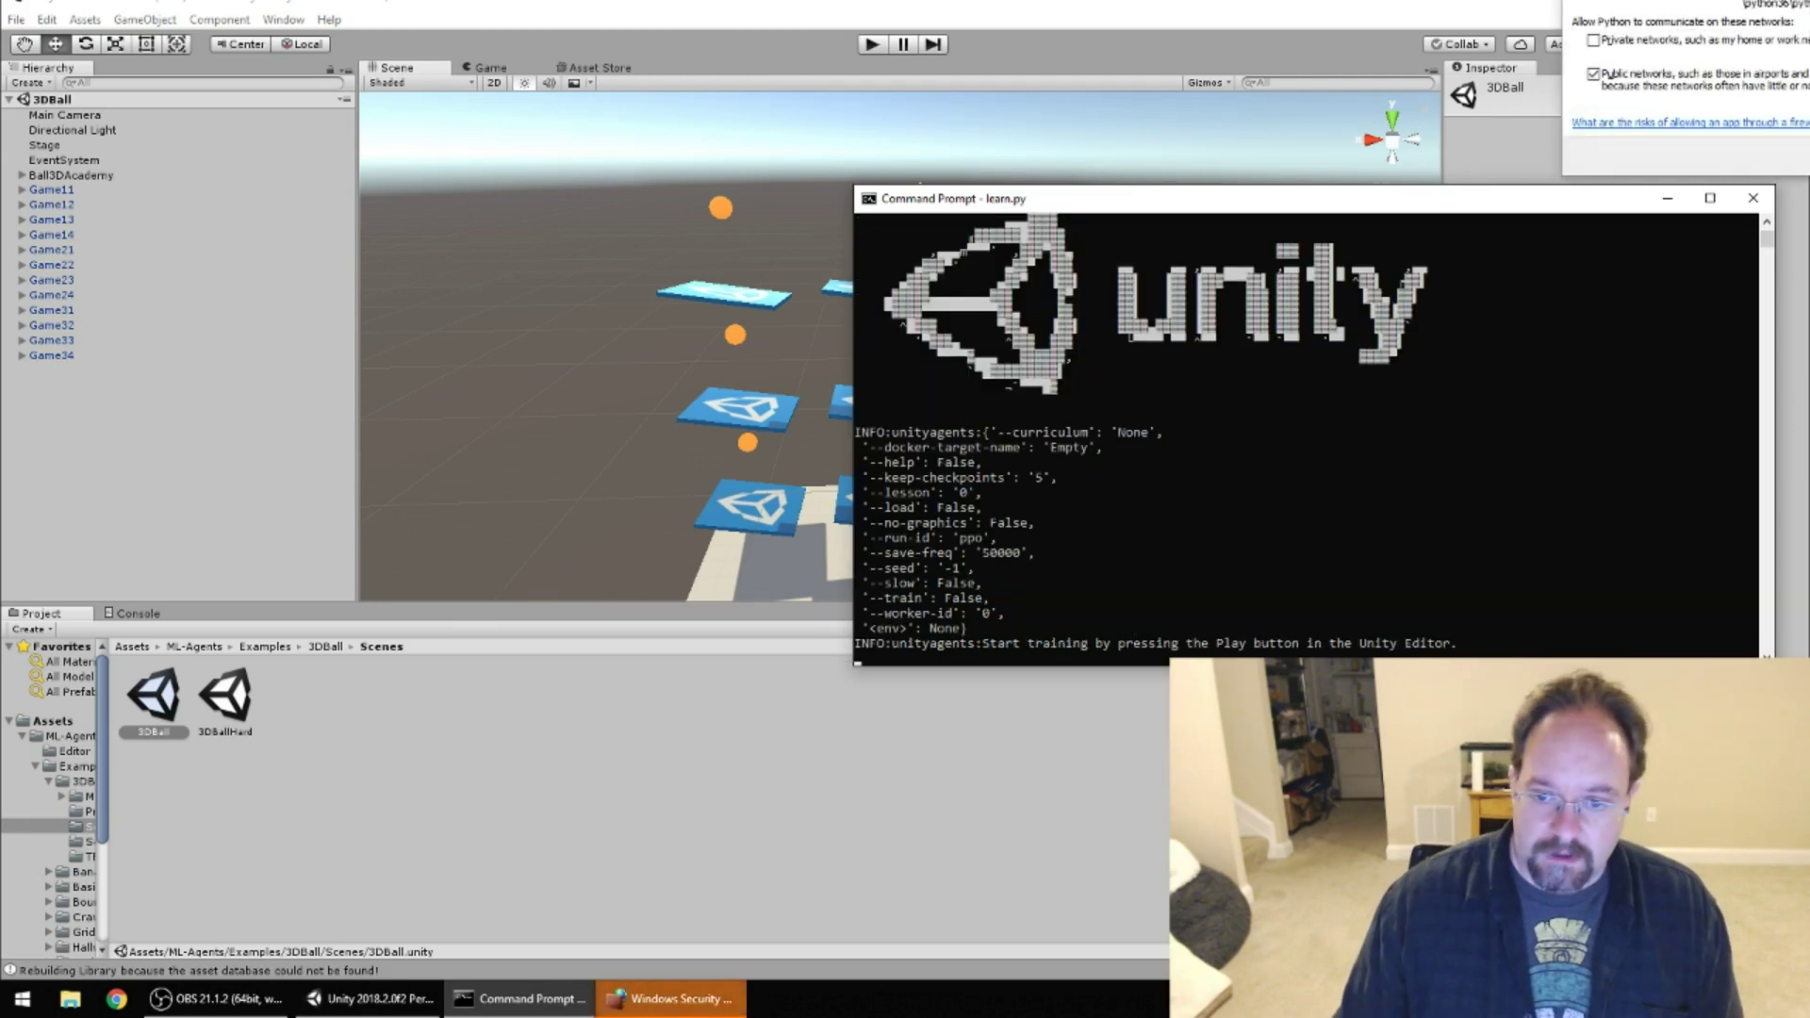
drag(1785, 0, 719, 107)
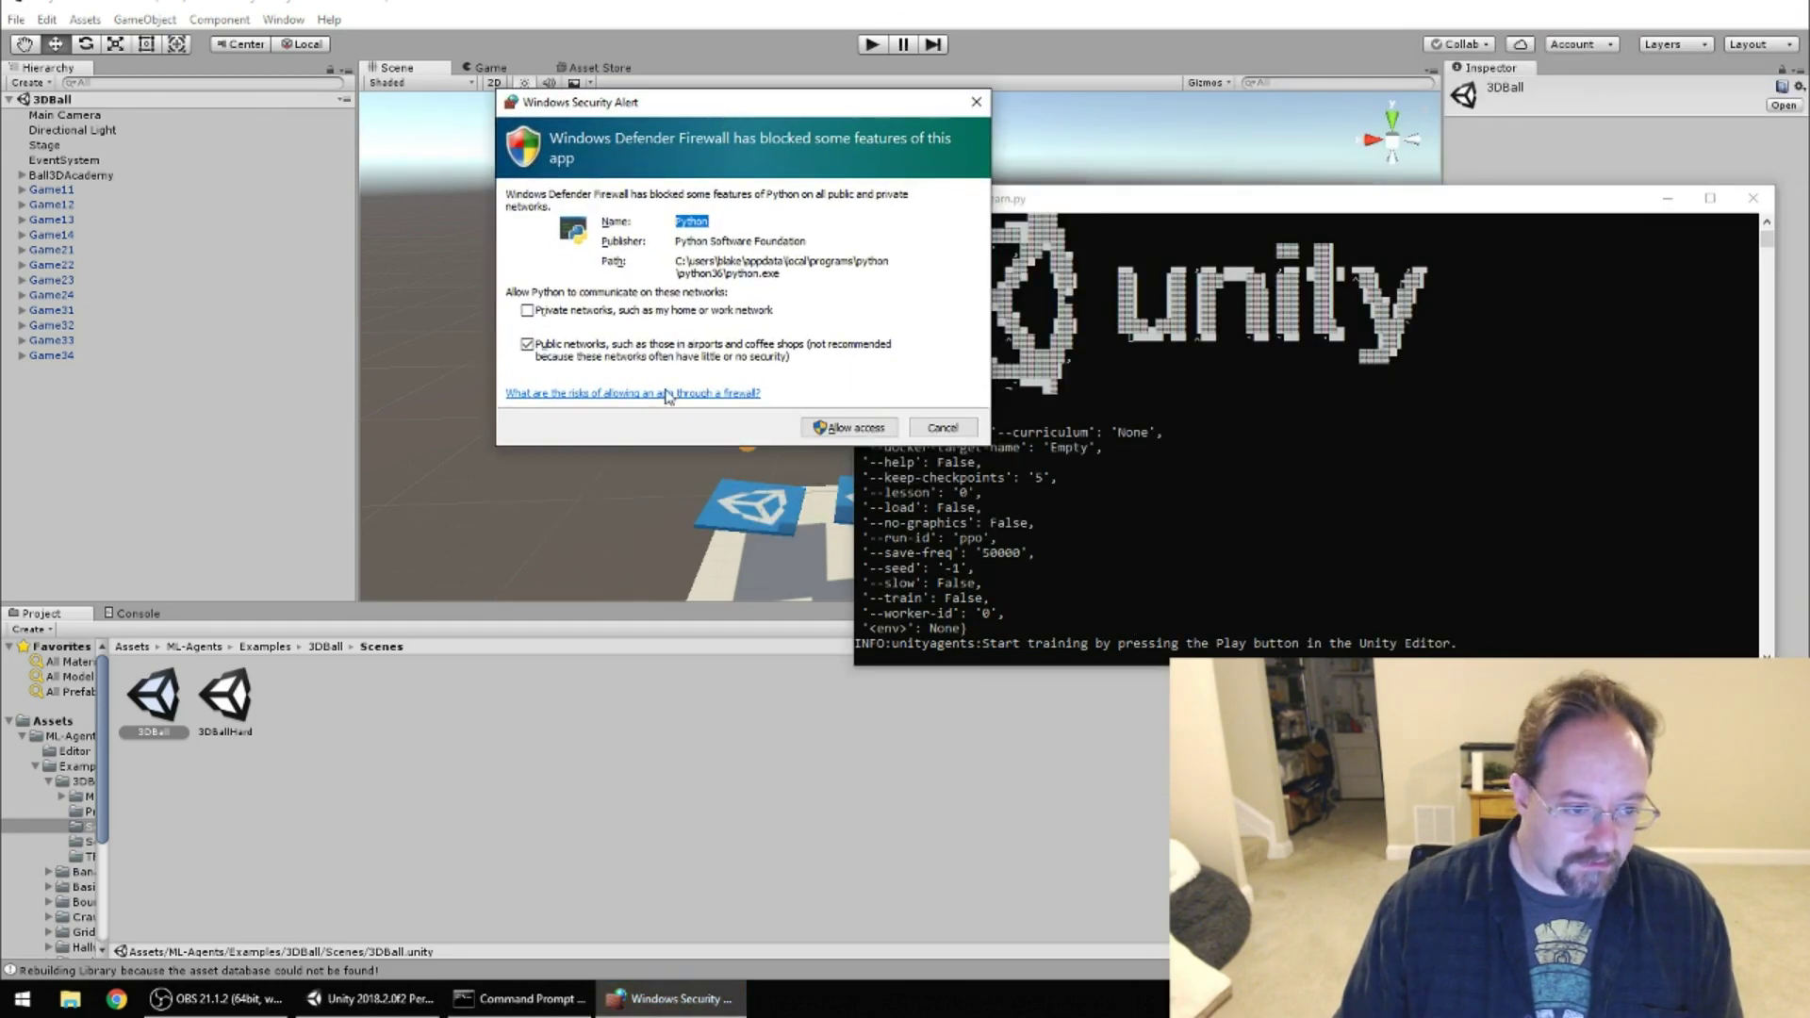
click(851, 429)
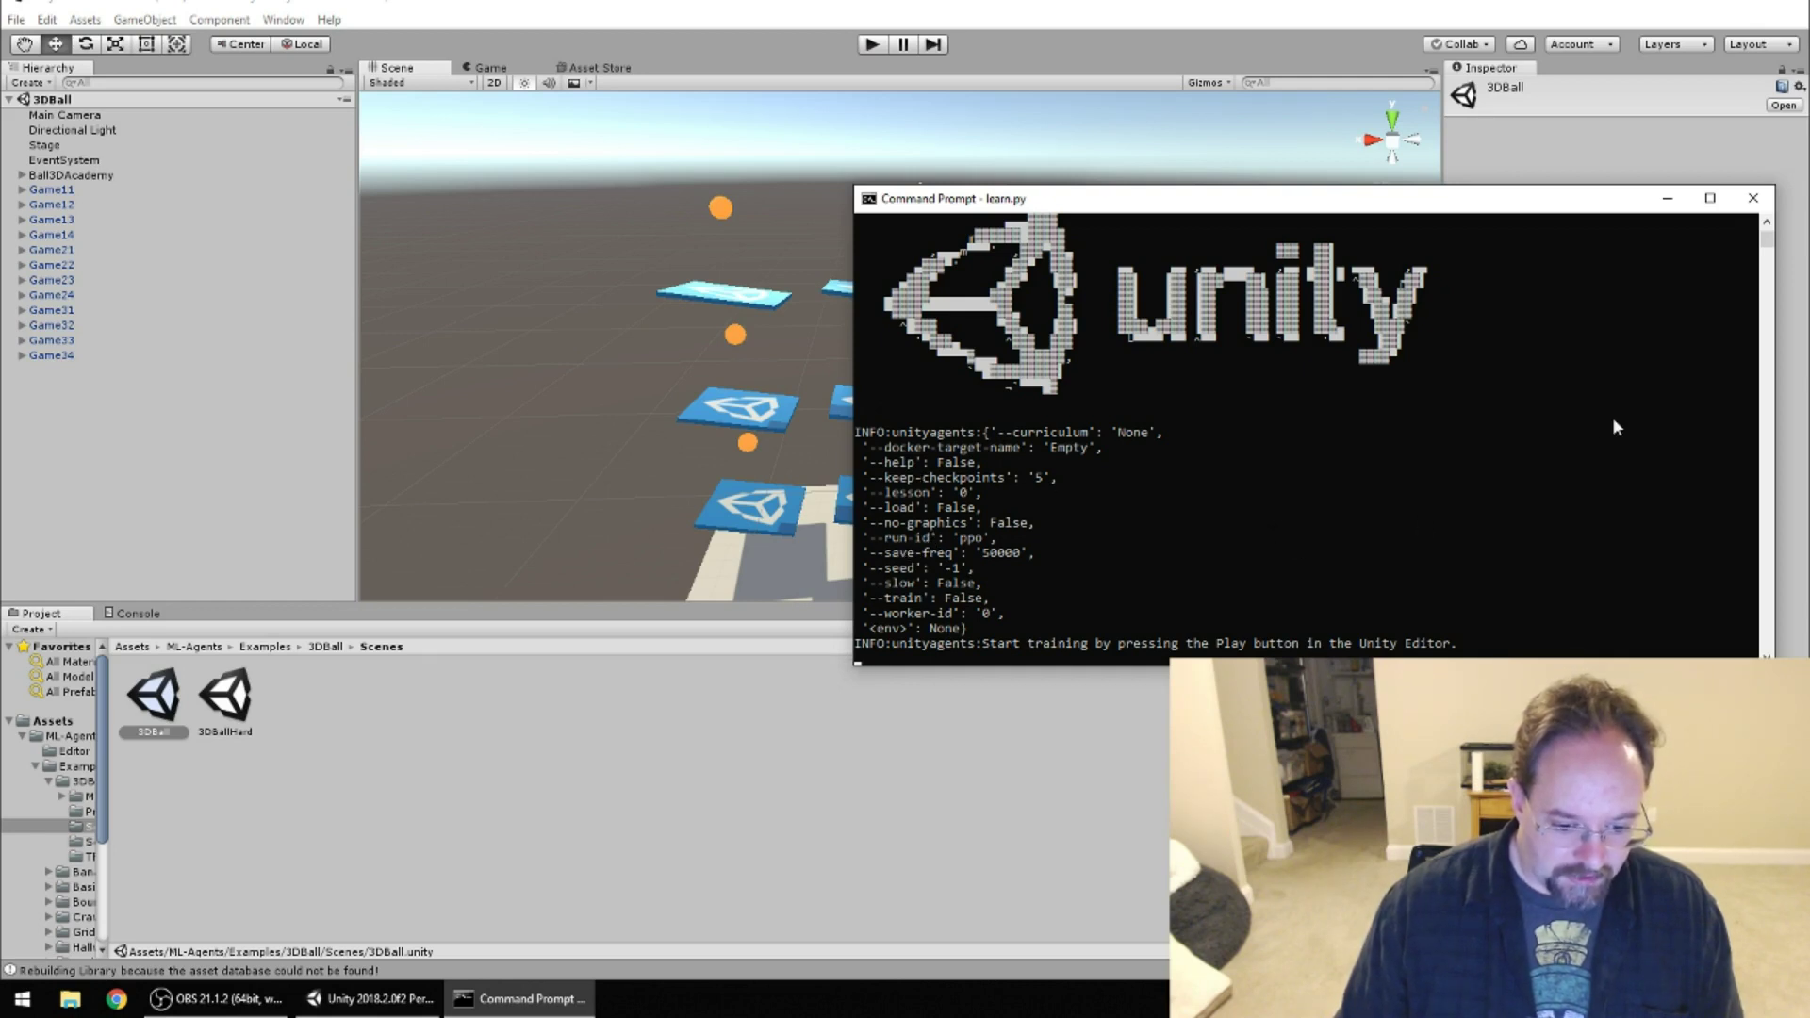
Stop the running learn.py and enter a learn.py command with the --train option and a run-id of first-test, without running it.
key(ctrl+c)
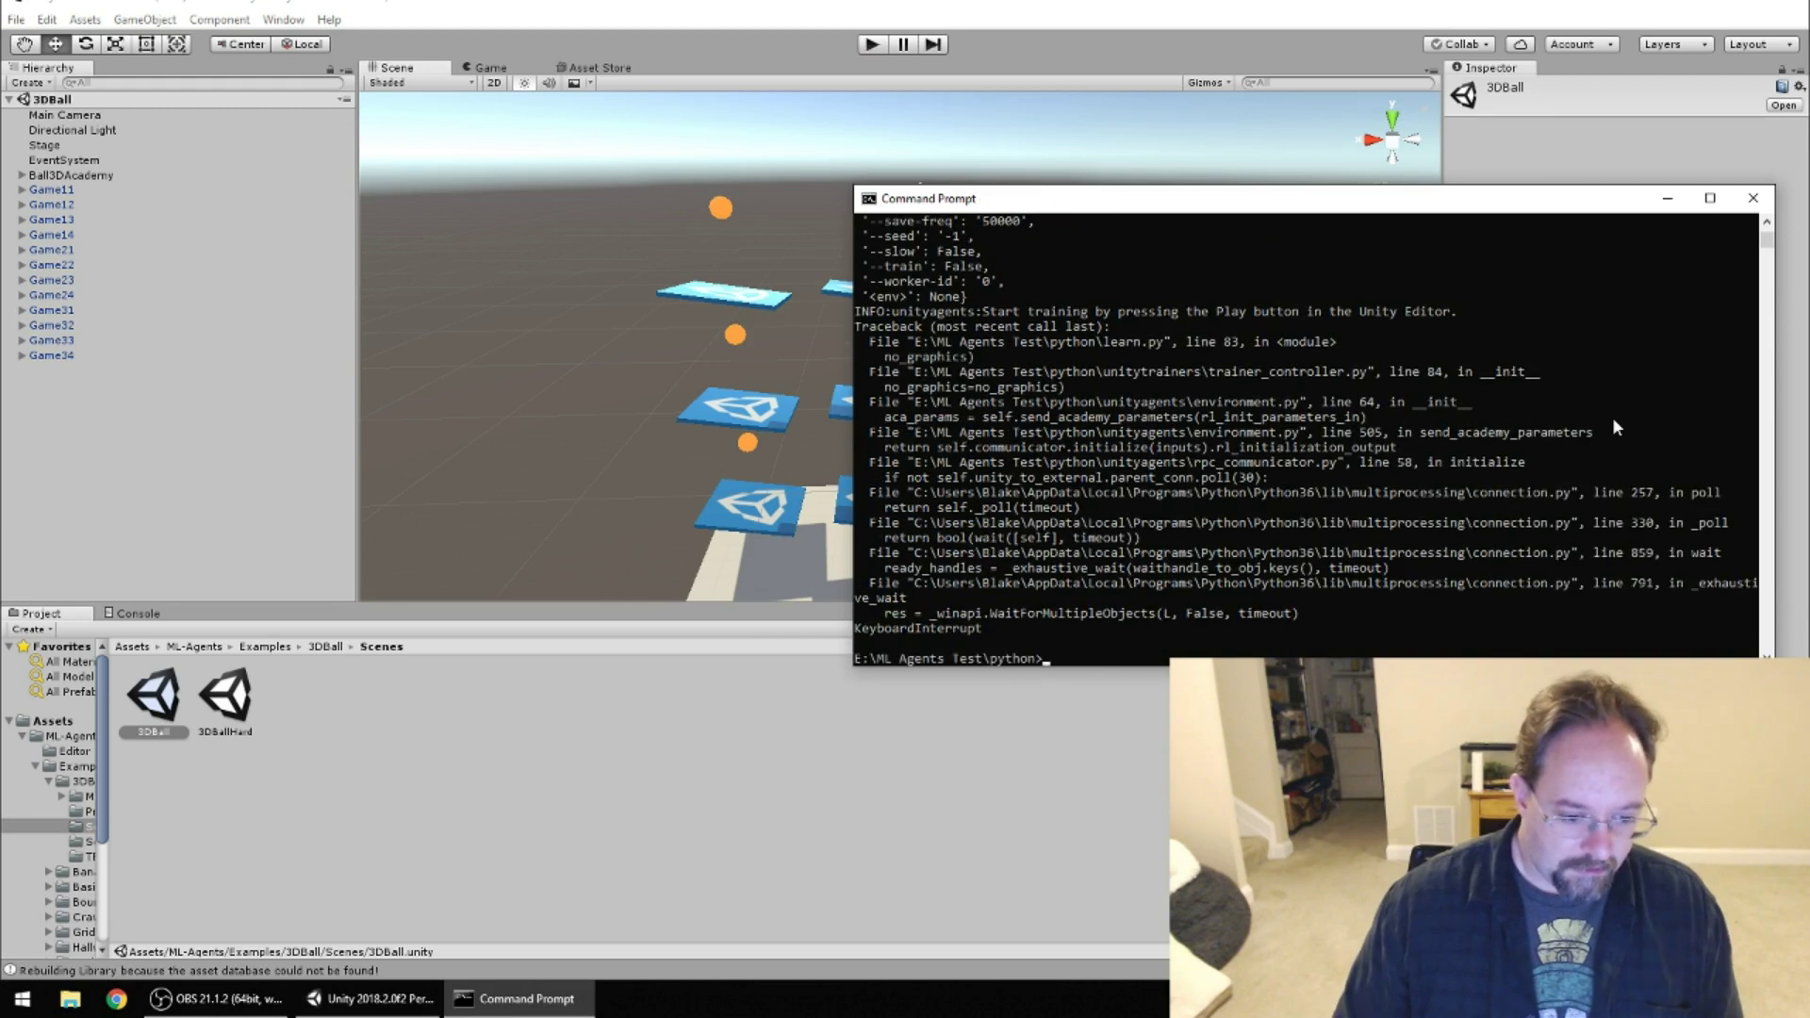
key(Up)
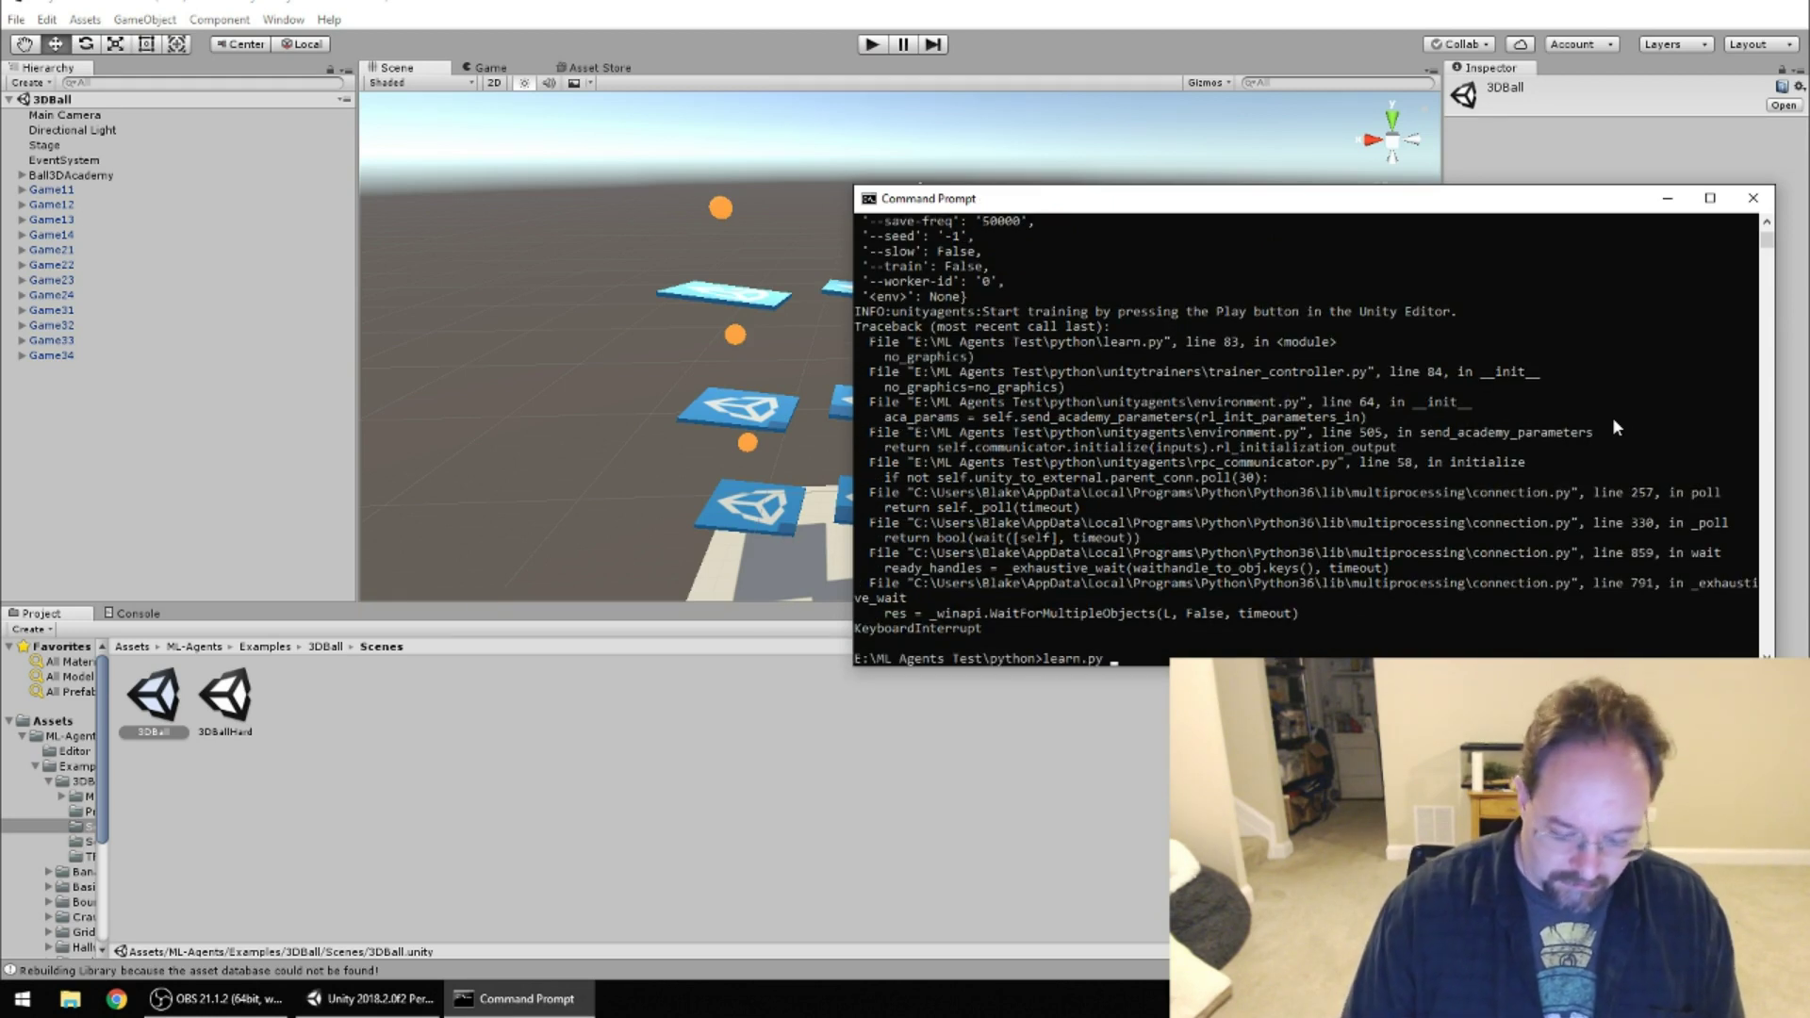
text(--train)
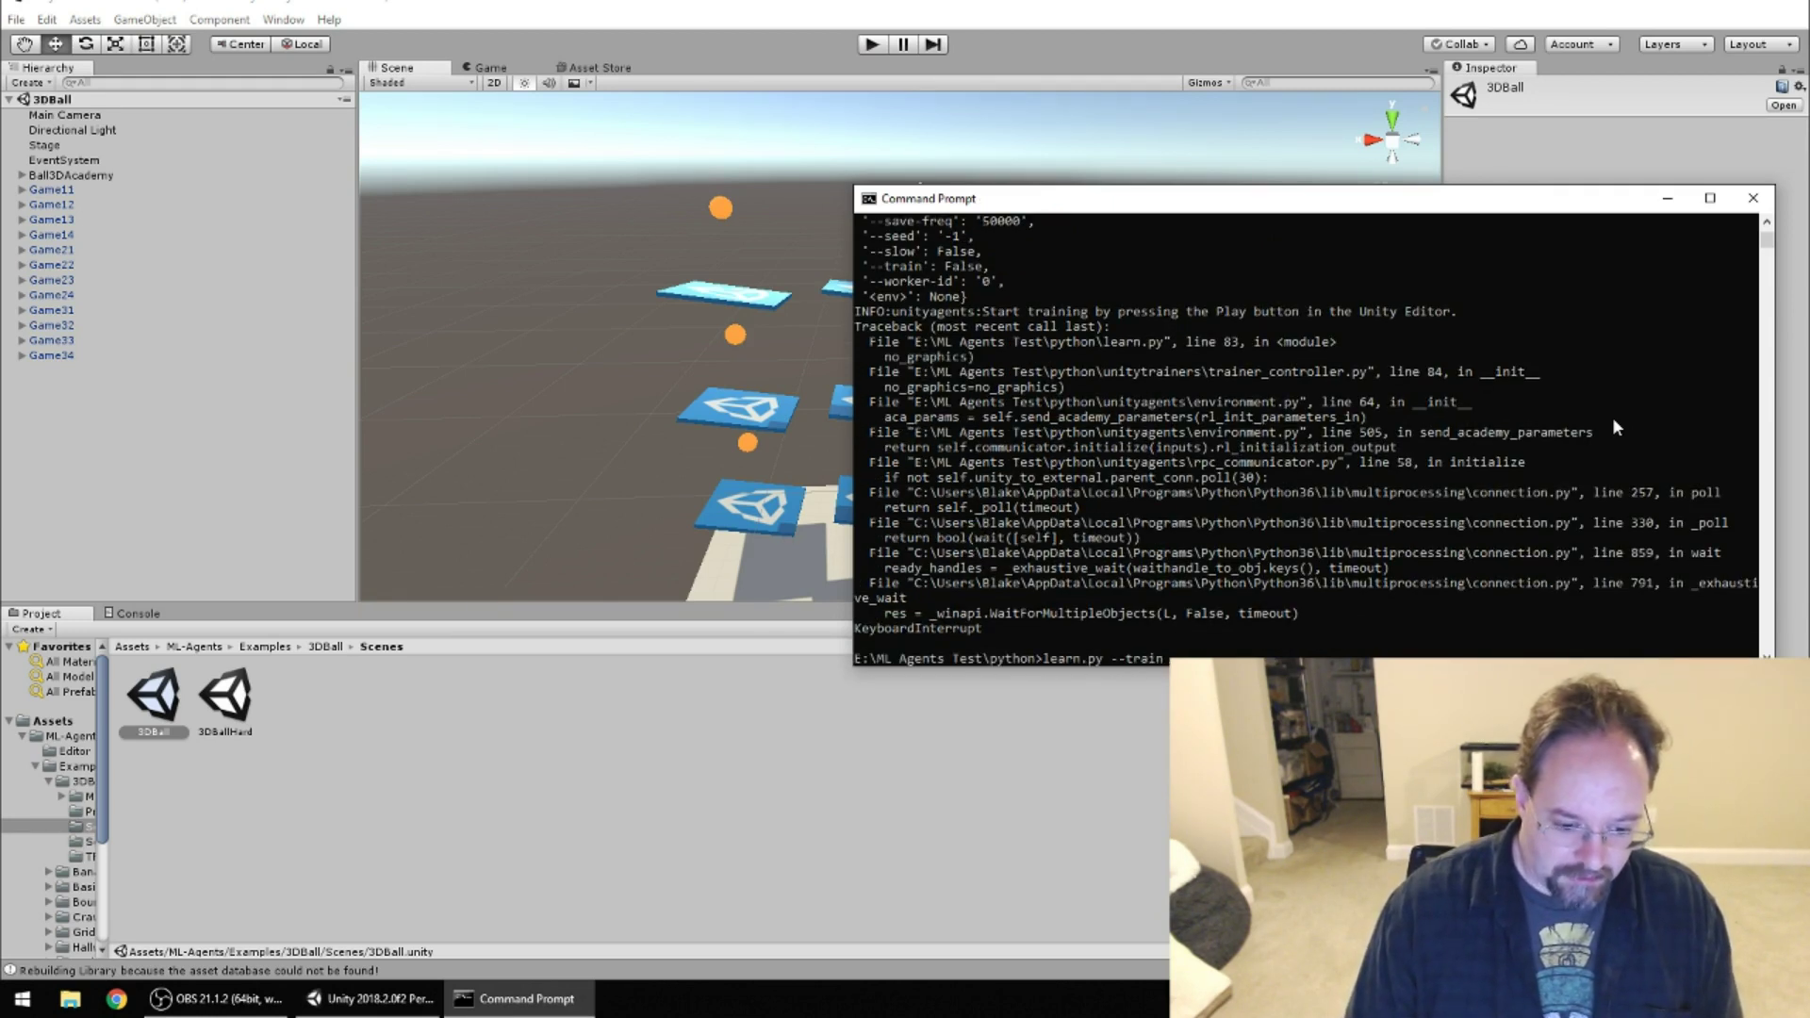
text( --run-id=)
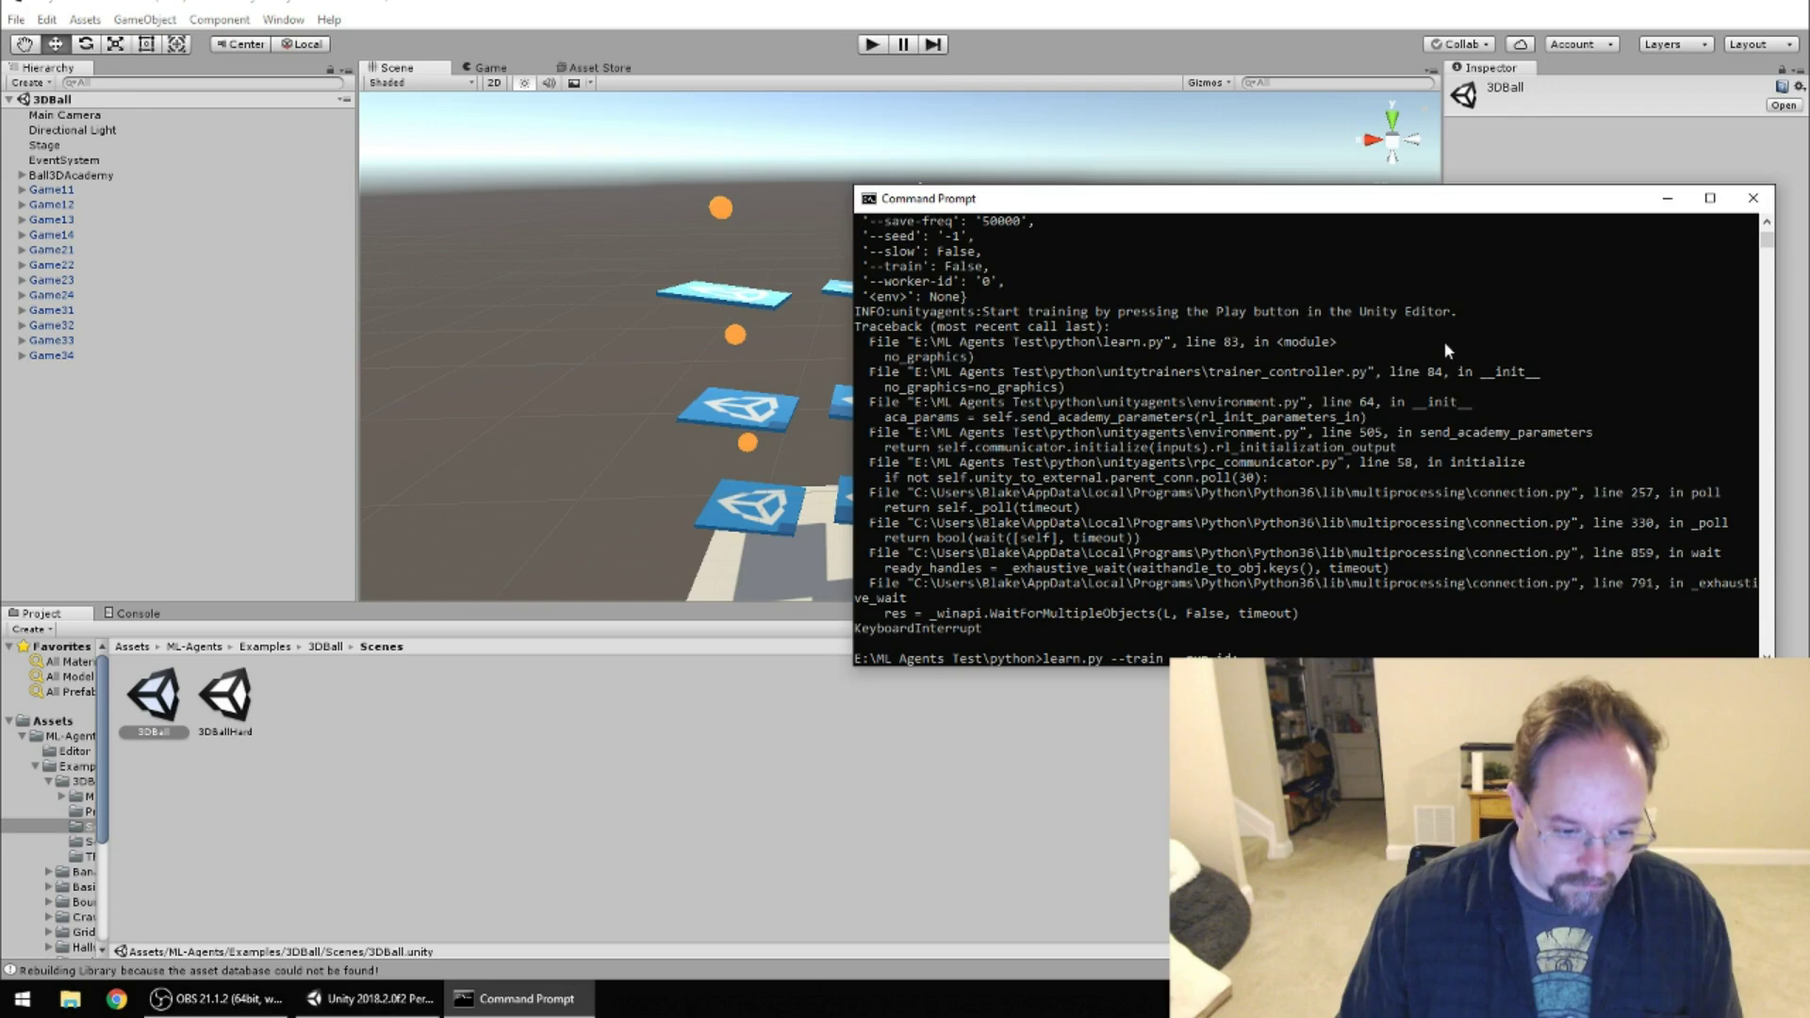
scroll(1395, 377, up, 4)
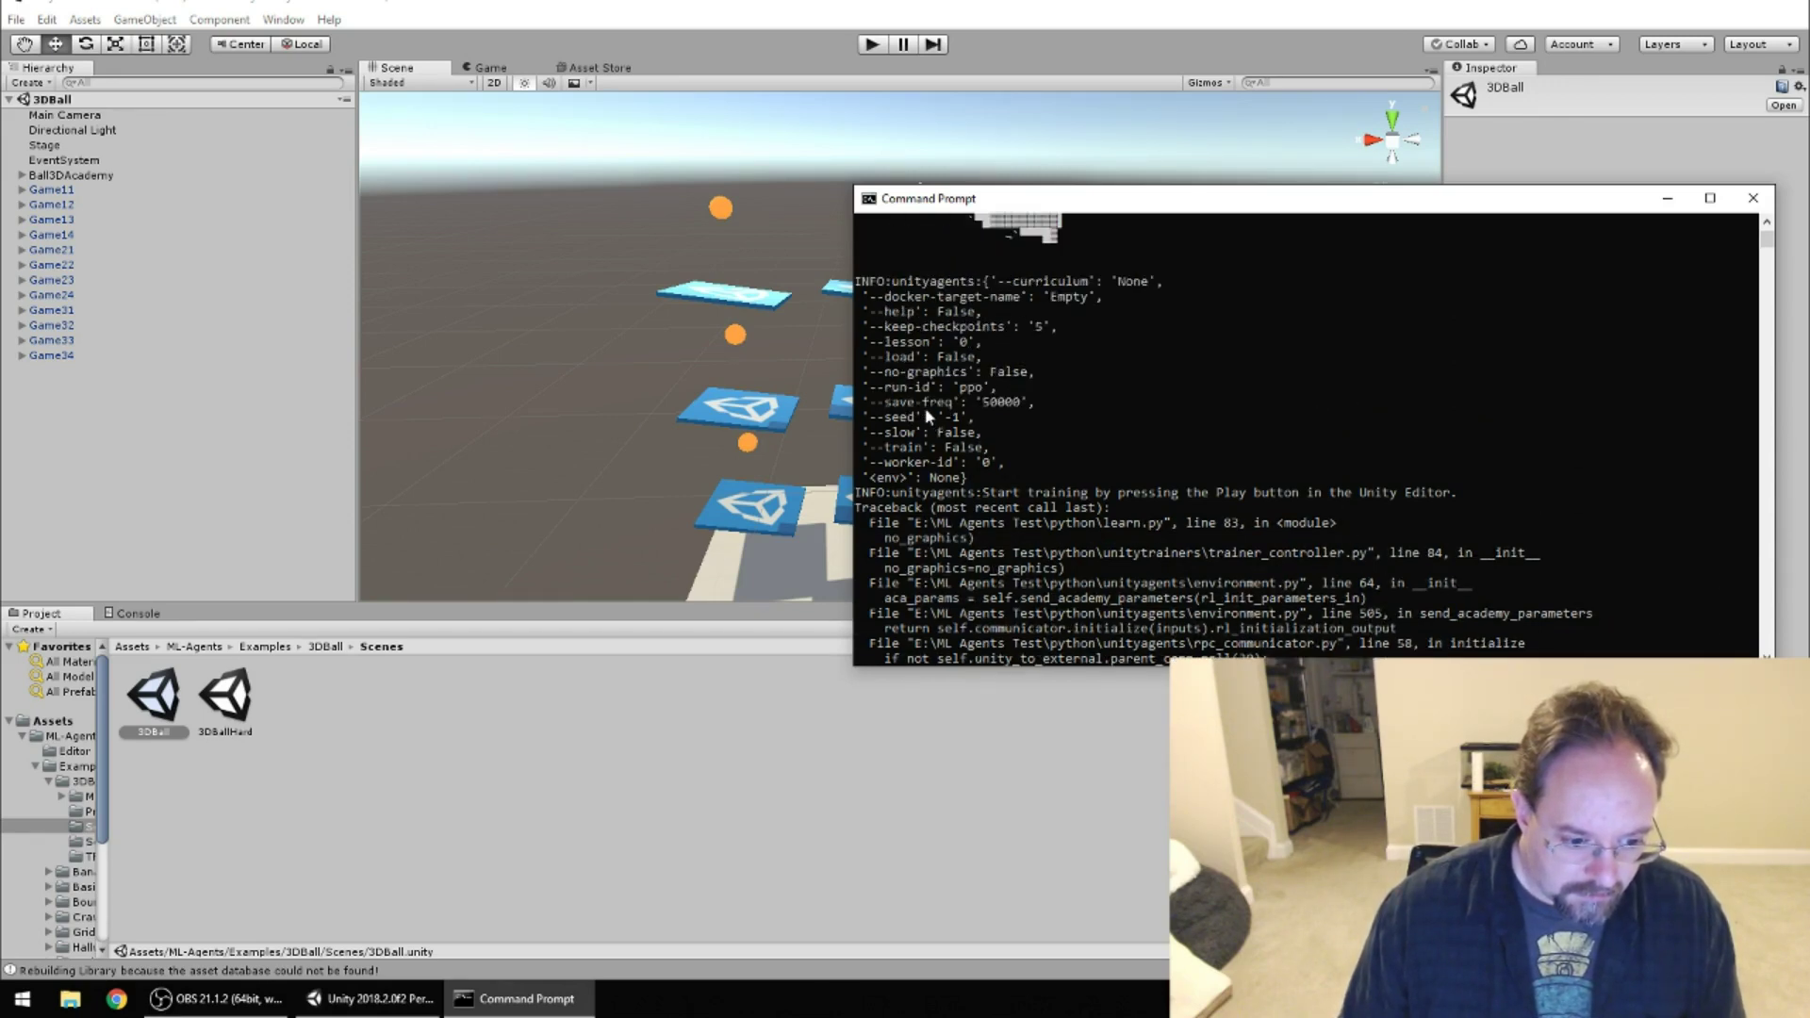
scroll(1434, 534, down, 6)
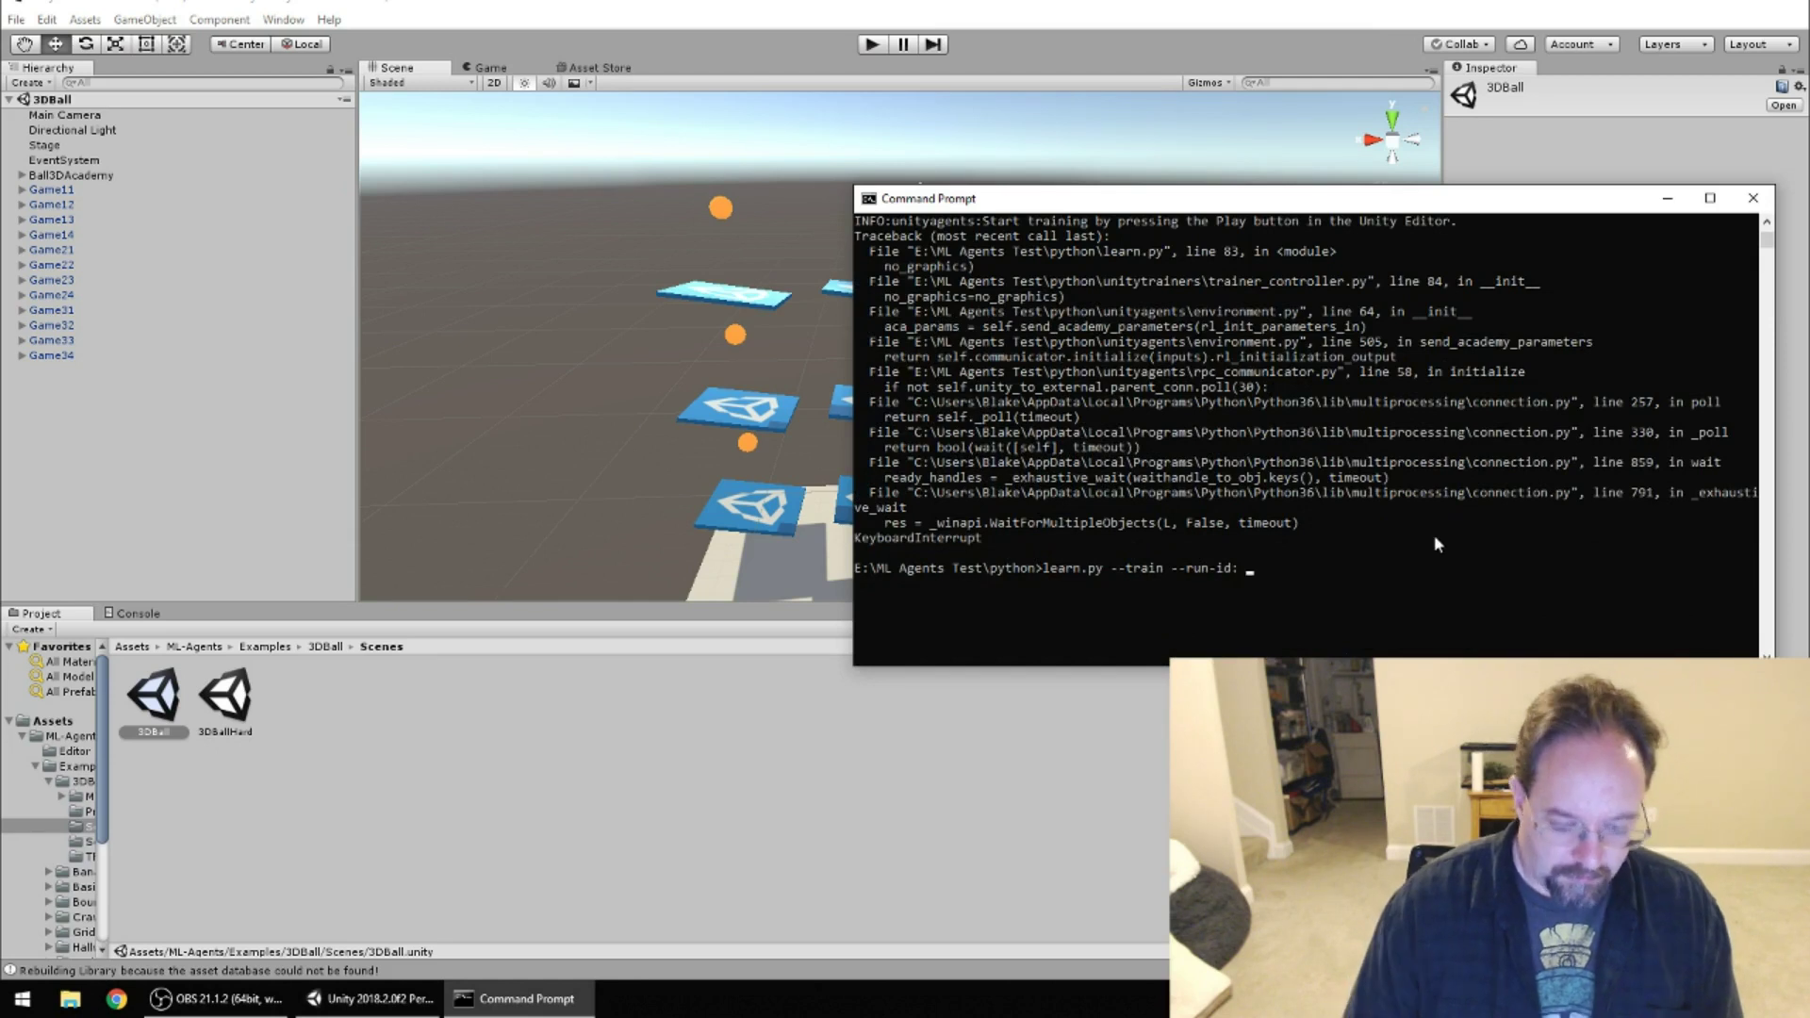
text(first-test)
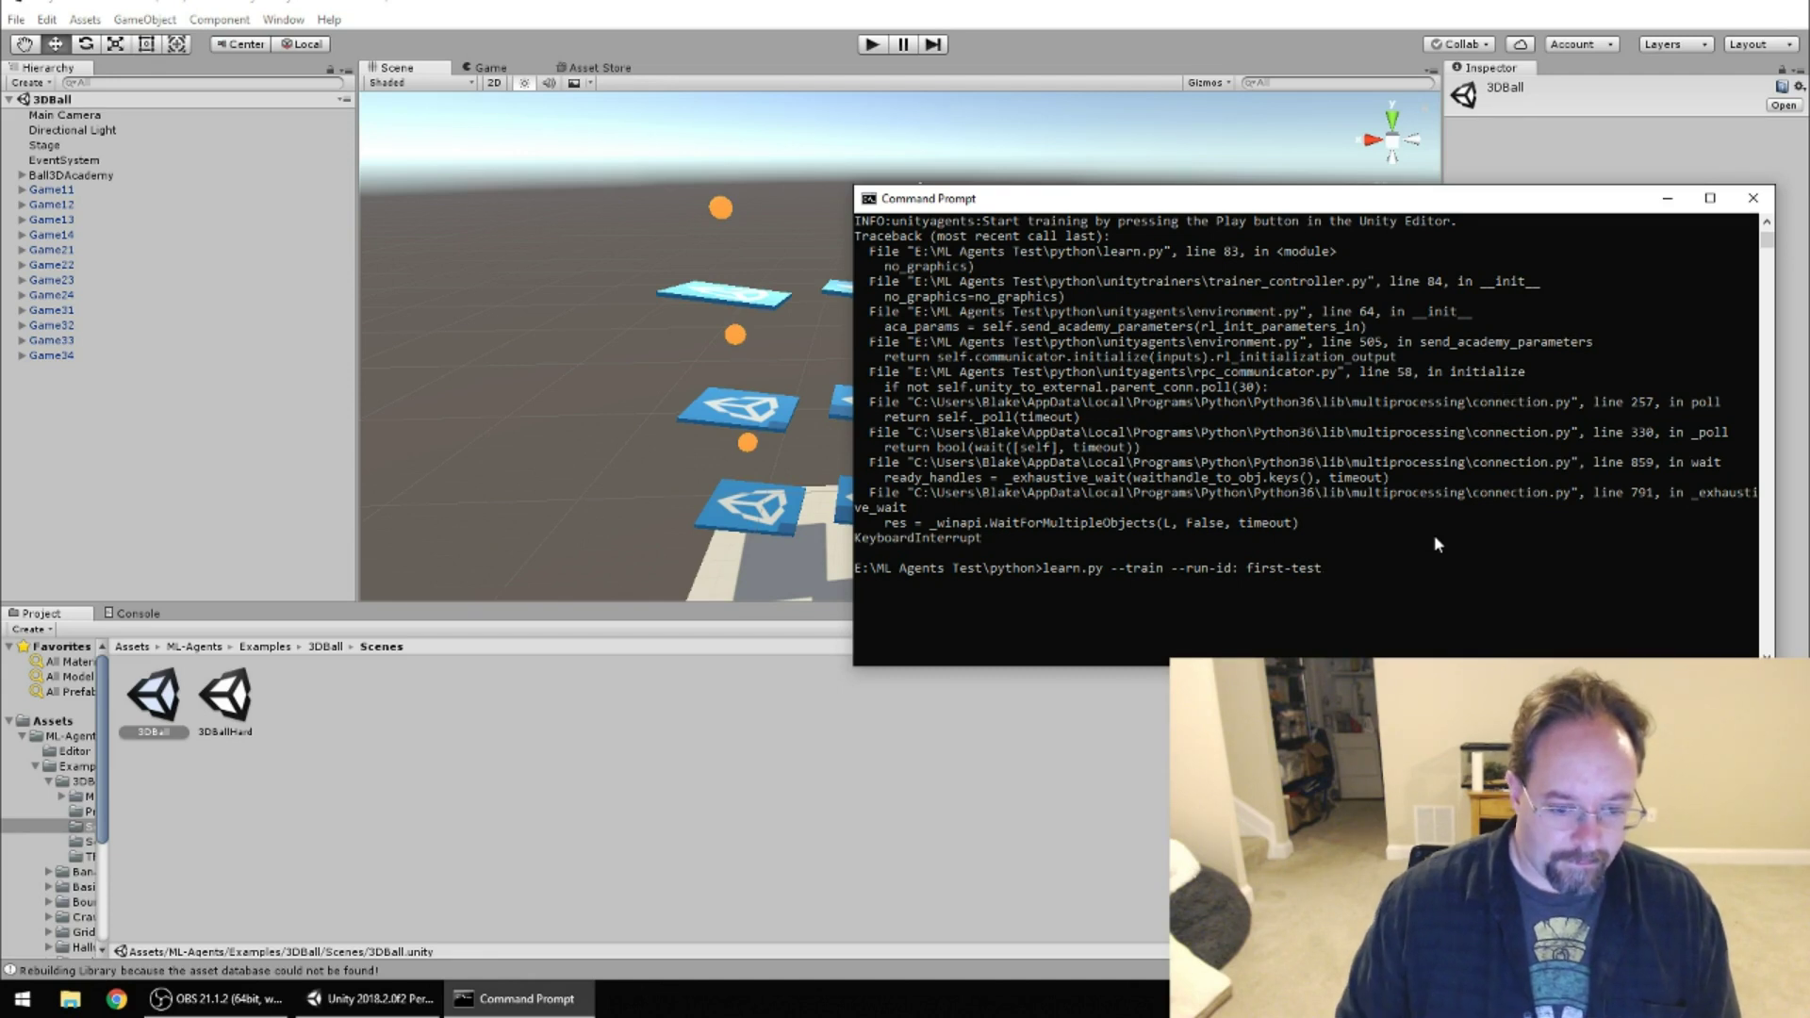
Check the option list, correct the run-id separator to an equals sign, and run "learn.py --train --run-id=first-test".
scroll(990, 475, up, 5)
scroll(971, 367, up, 4)
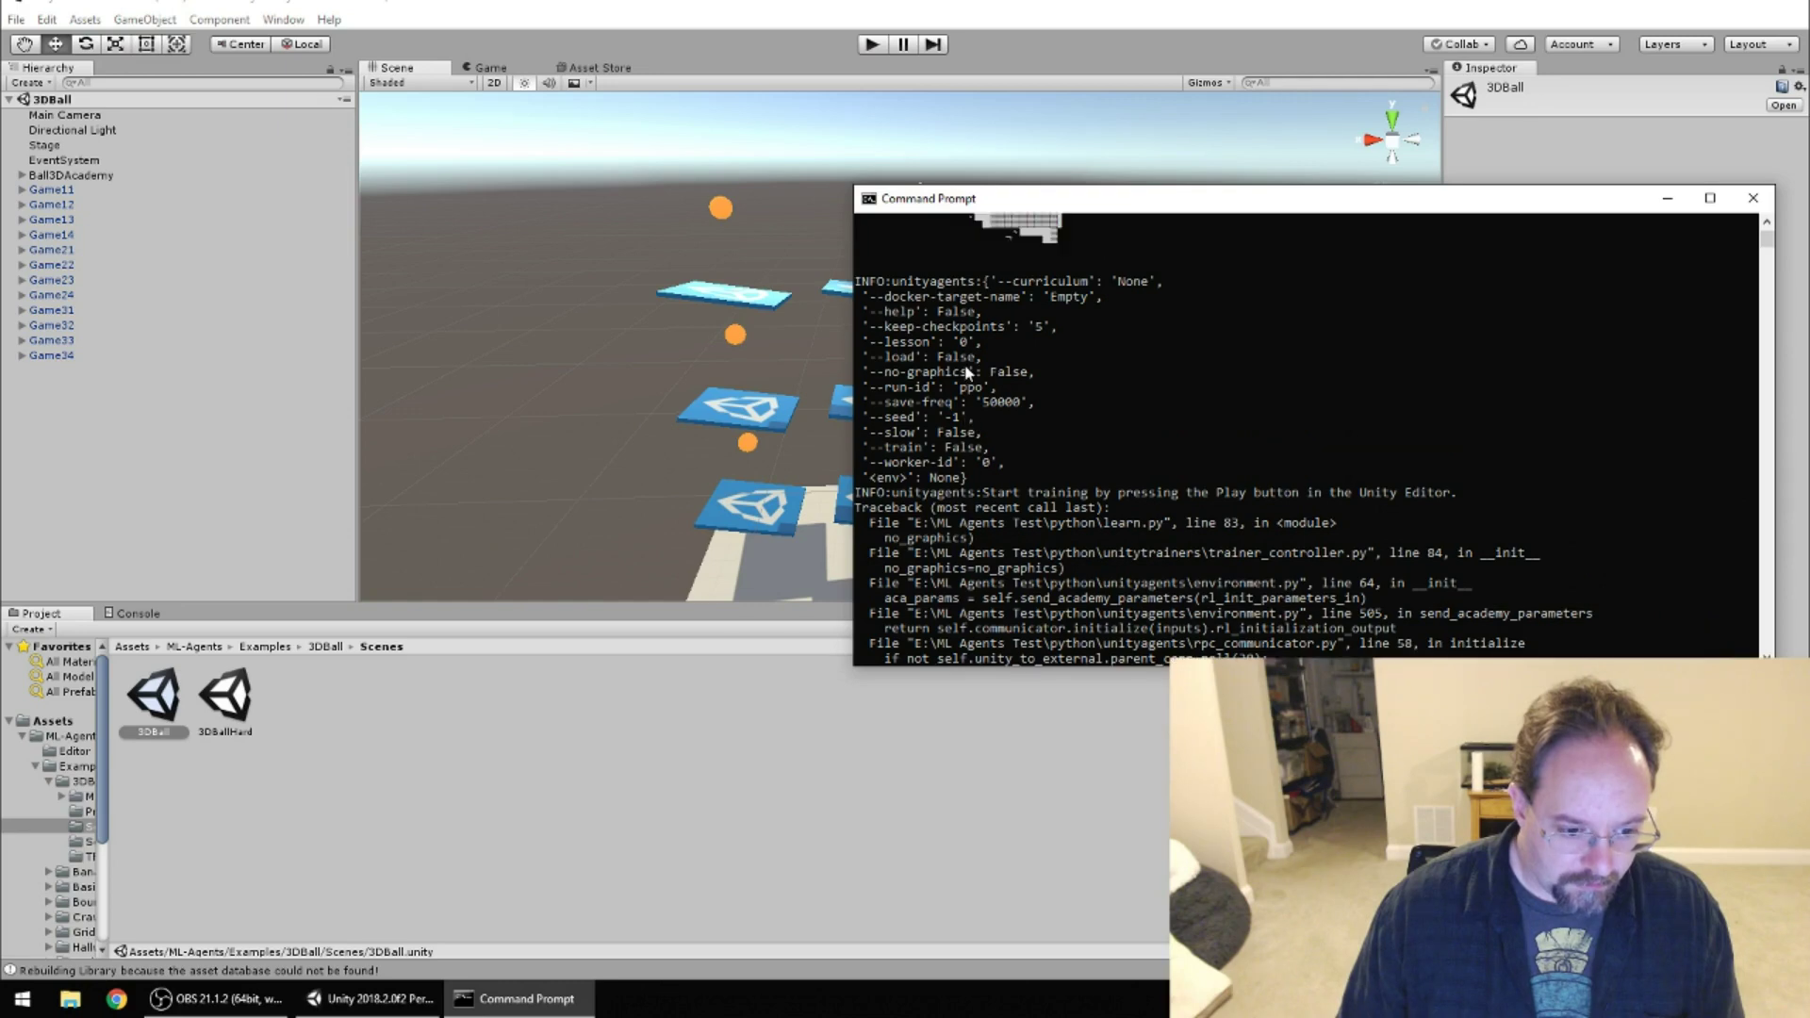
scroll(1156, 398, up, 8)
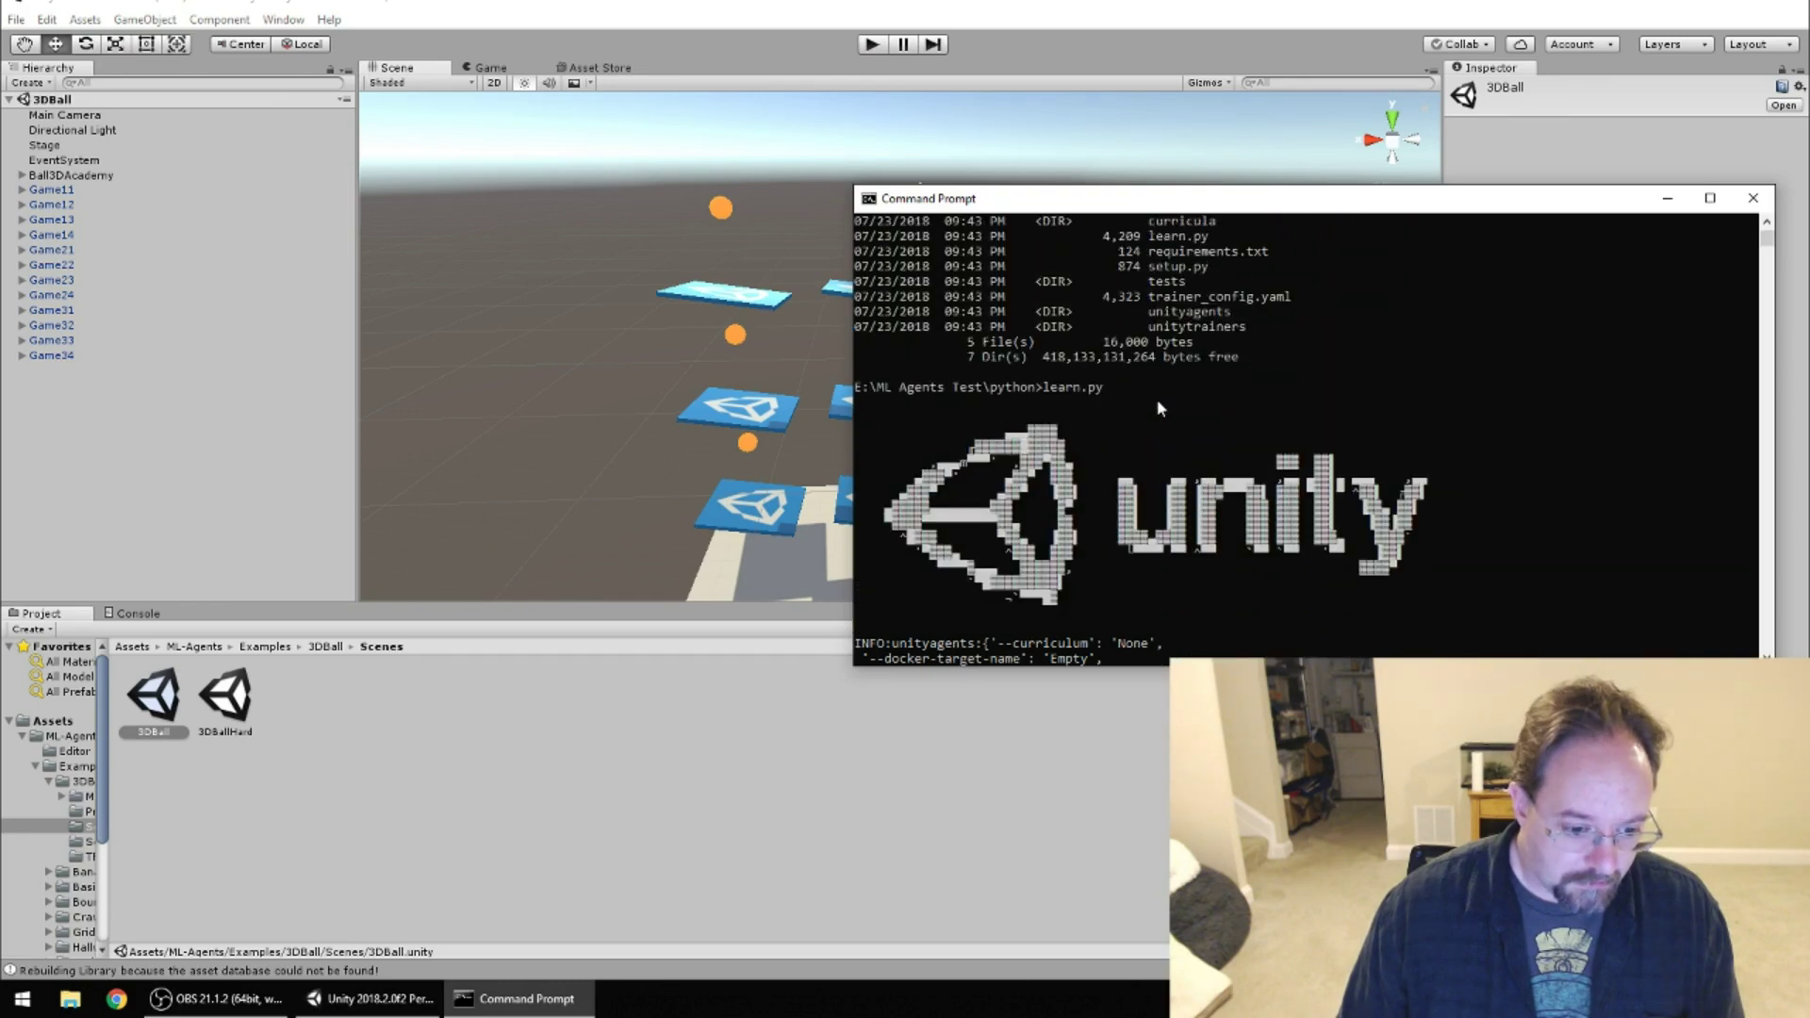
scroll(1156, 399, down, 14)
scroll(1216, 438, down, 5)
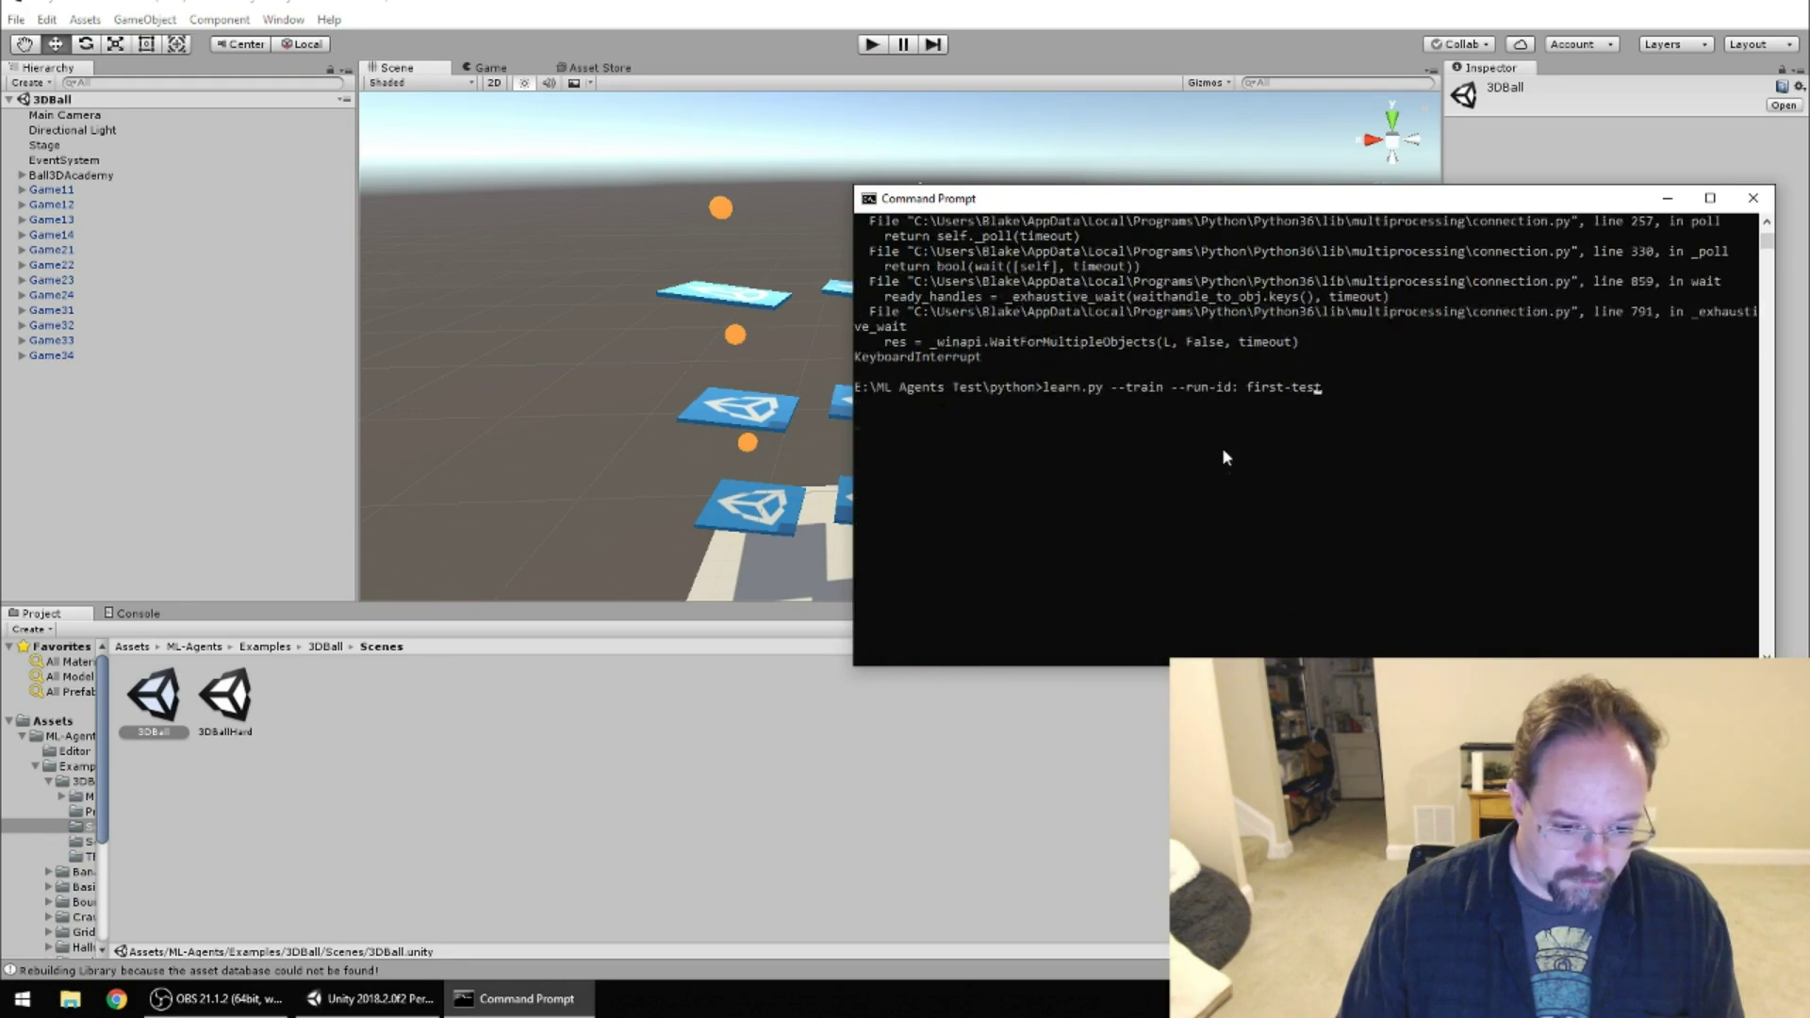
scroll(1335, 528, up, 2)
key(Left)
key(Left)
key(Left)
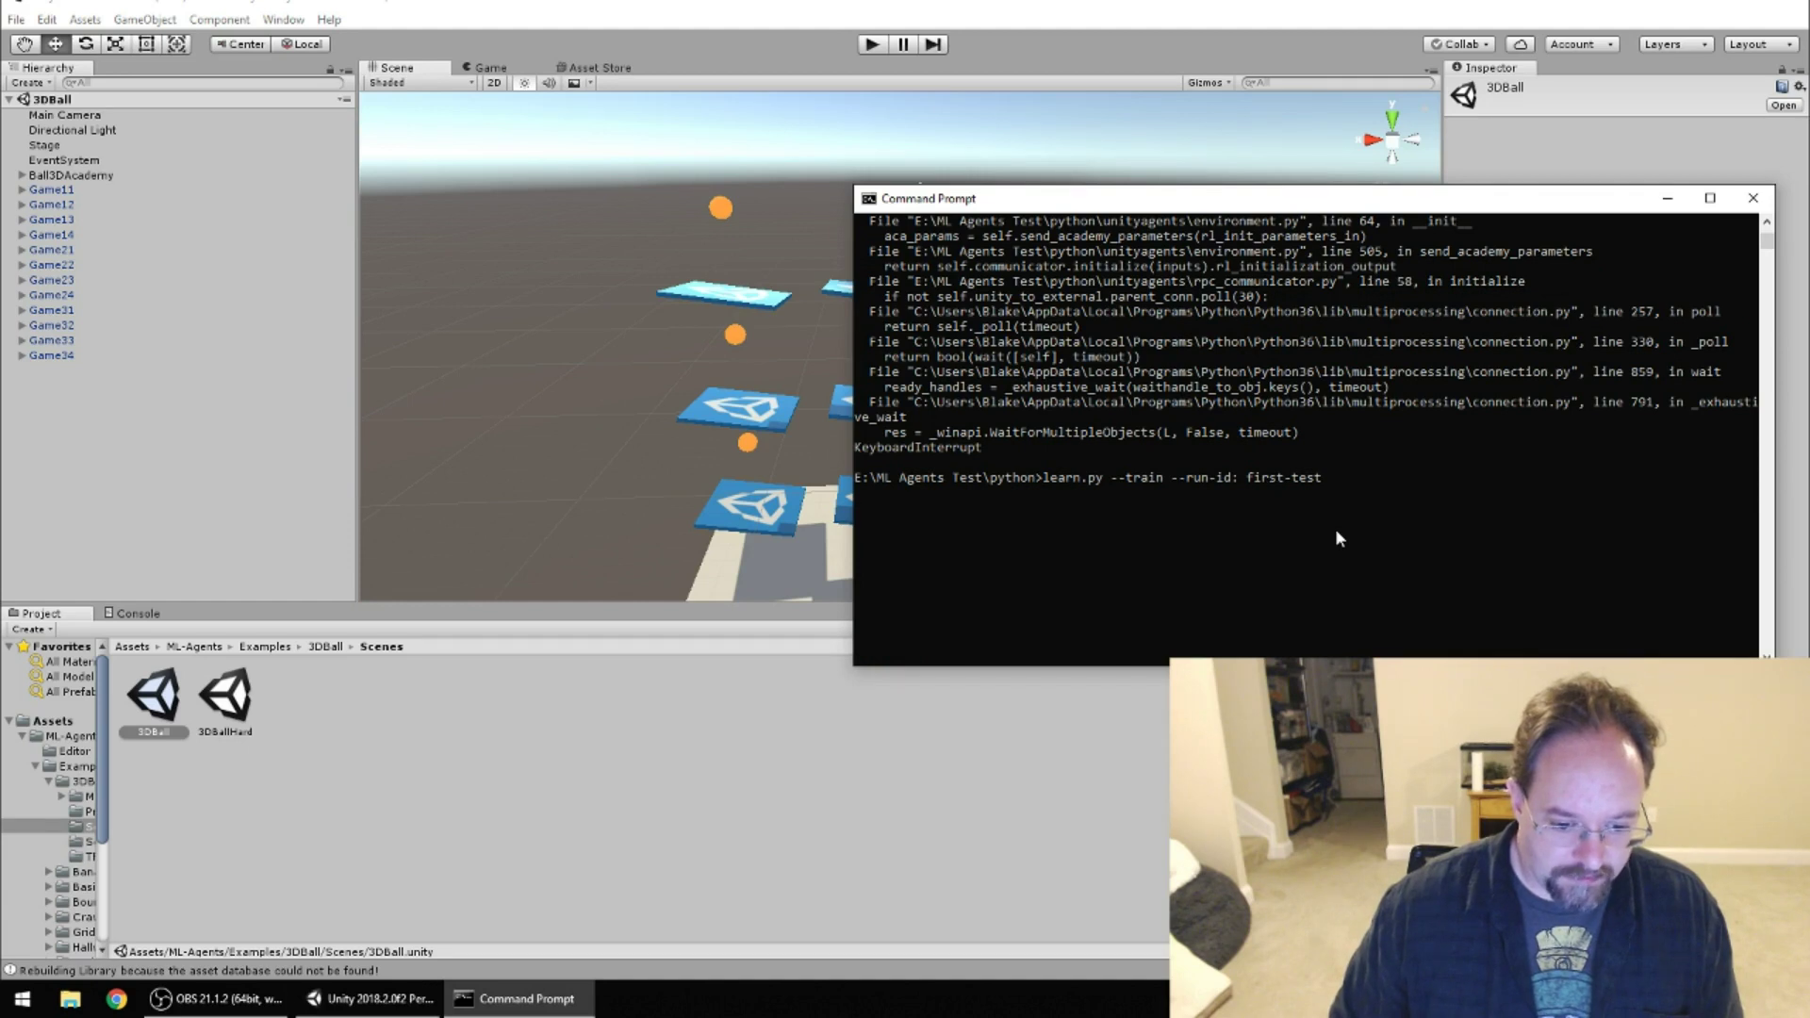
key(BackSpace)
key(BackSpace)
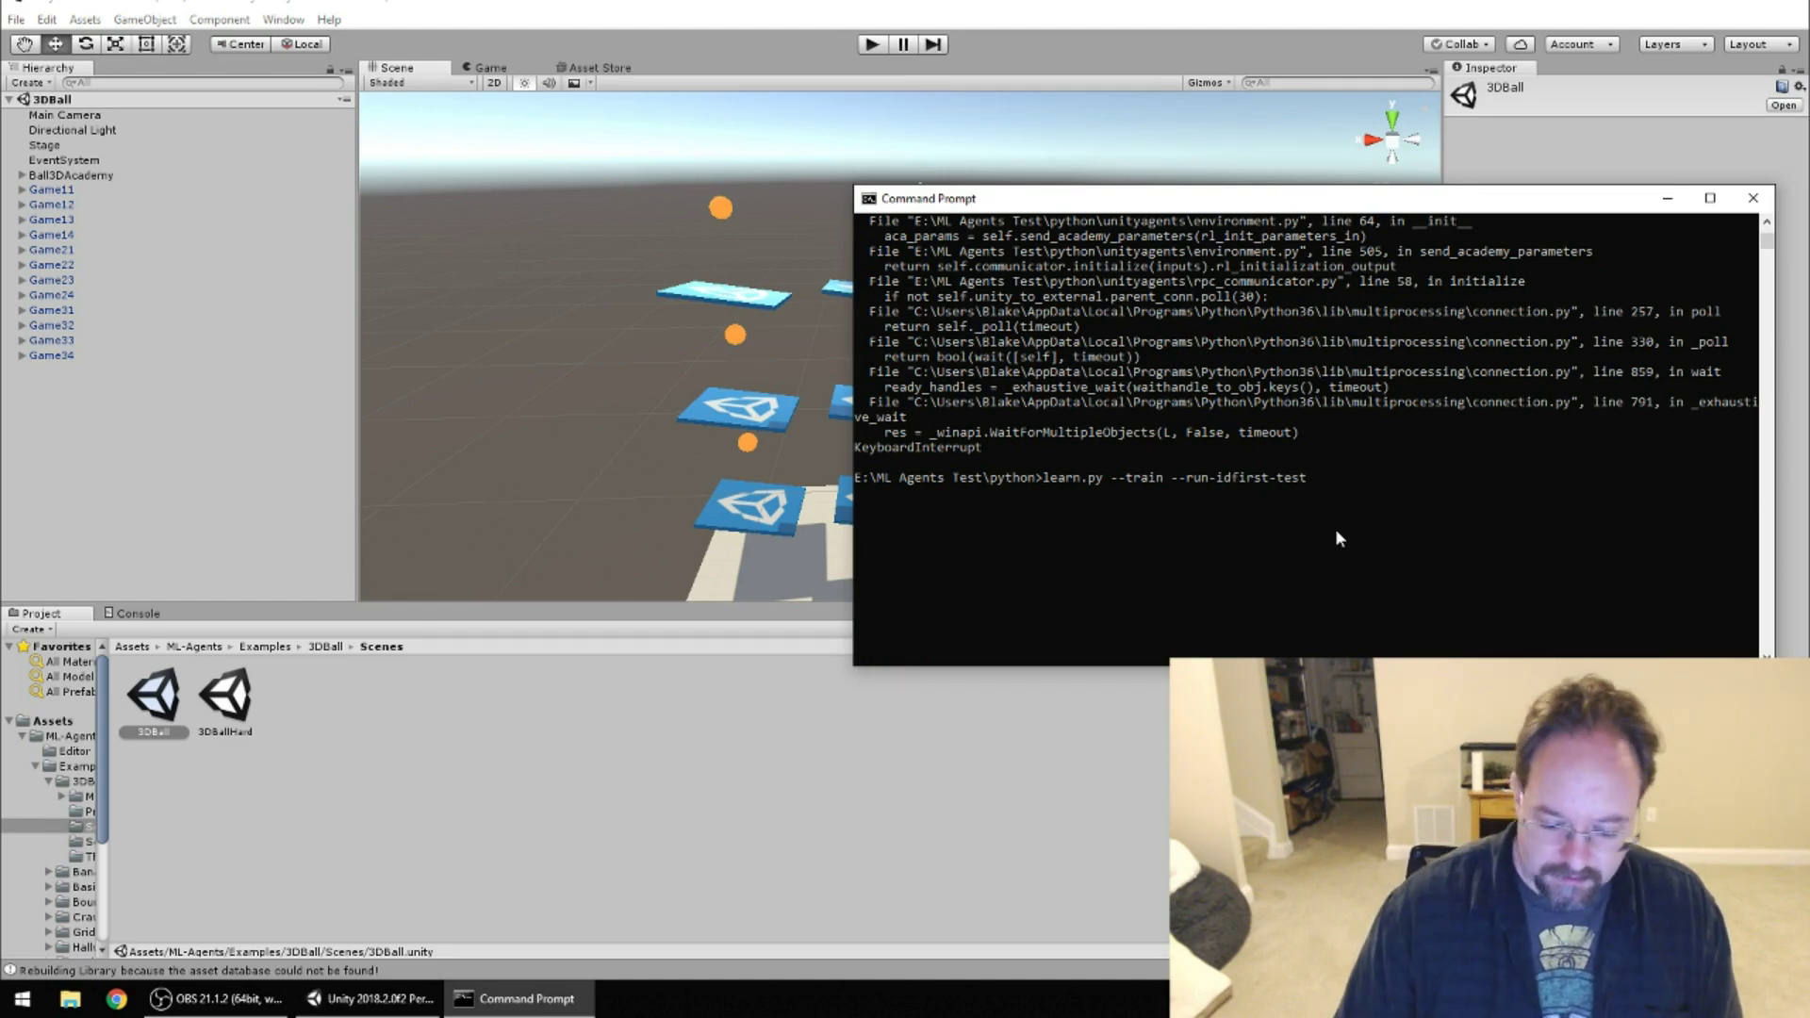
text(=)
key(Return)
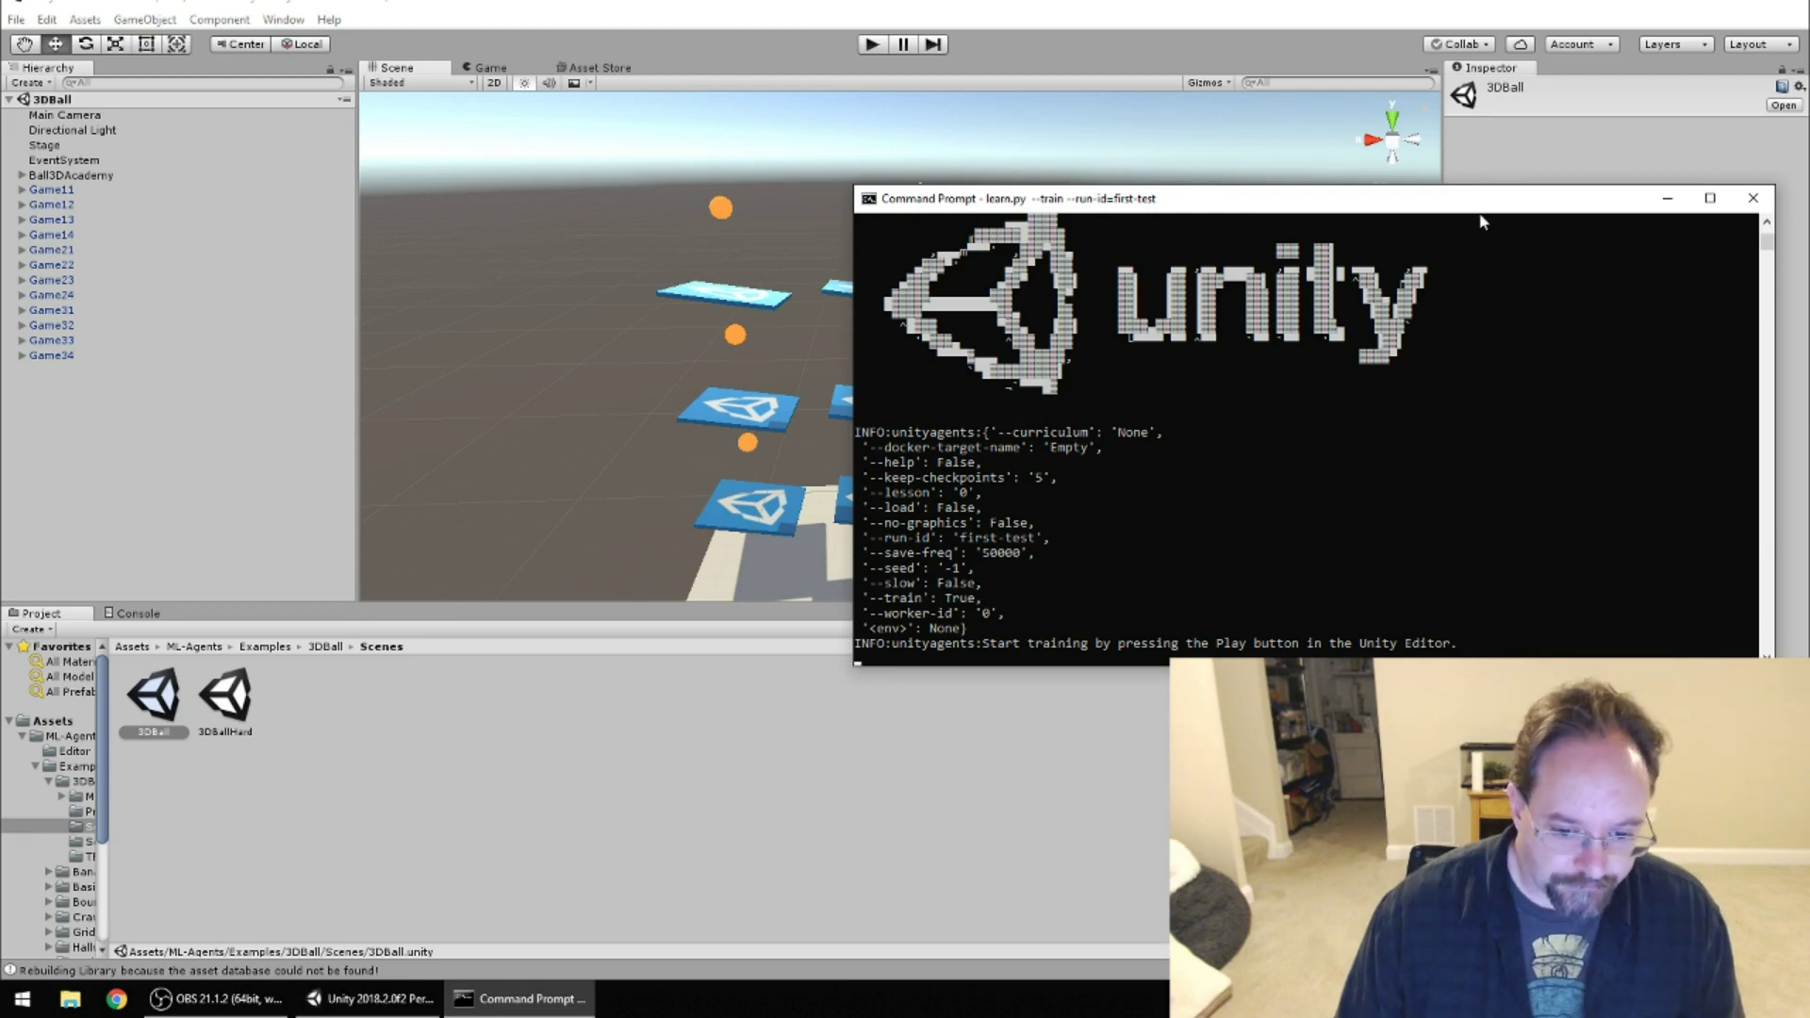
Switch to Unity and set the Brain Type of Ball3DBrain, under Ball3DAcademy, to External.
drag(1589, 204, 1651, 274)
click(1245, 4)
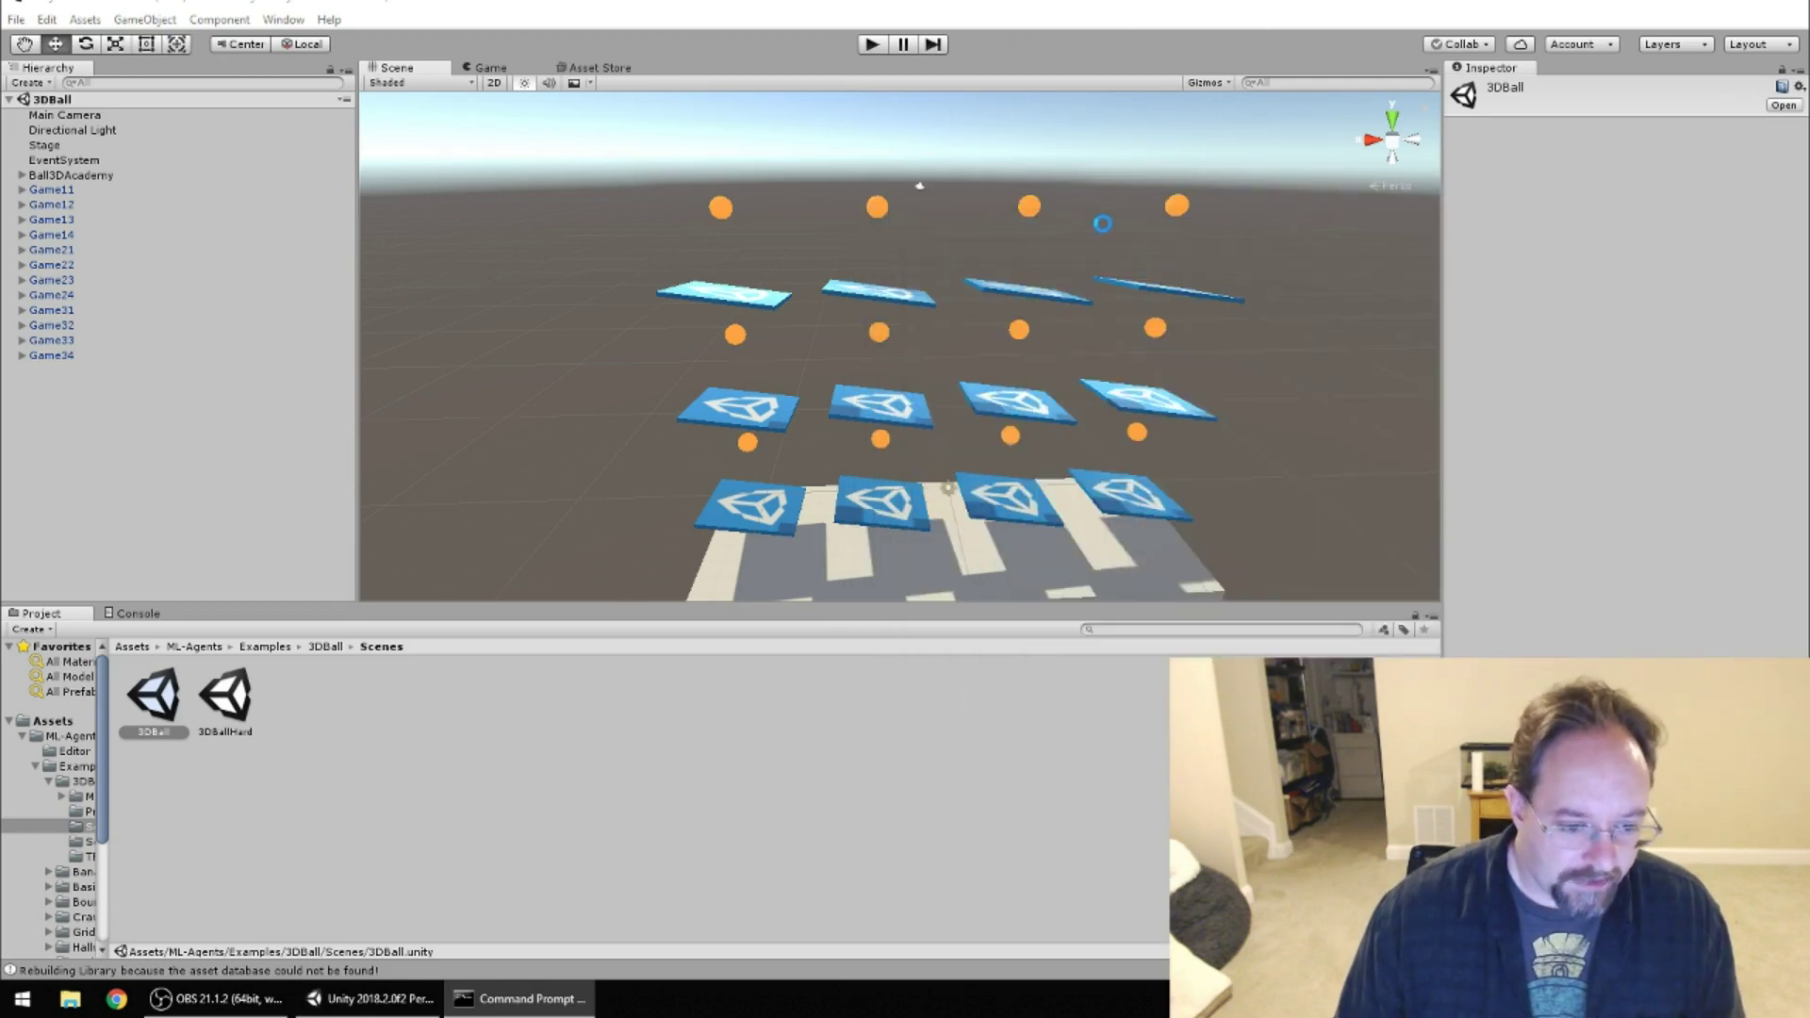
click(59, 176)
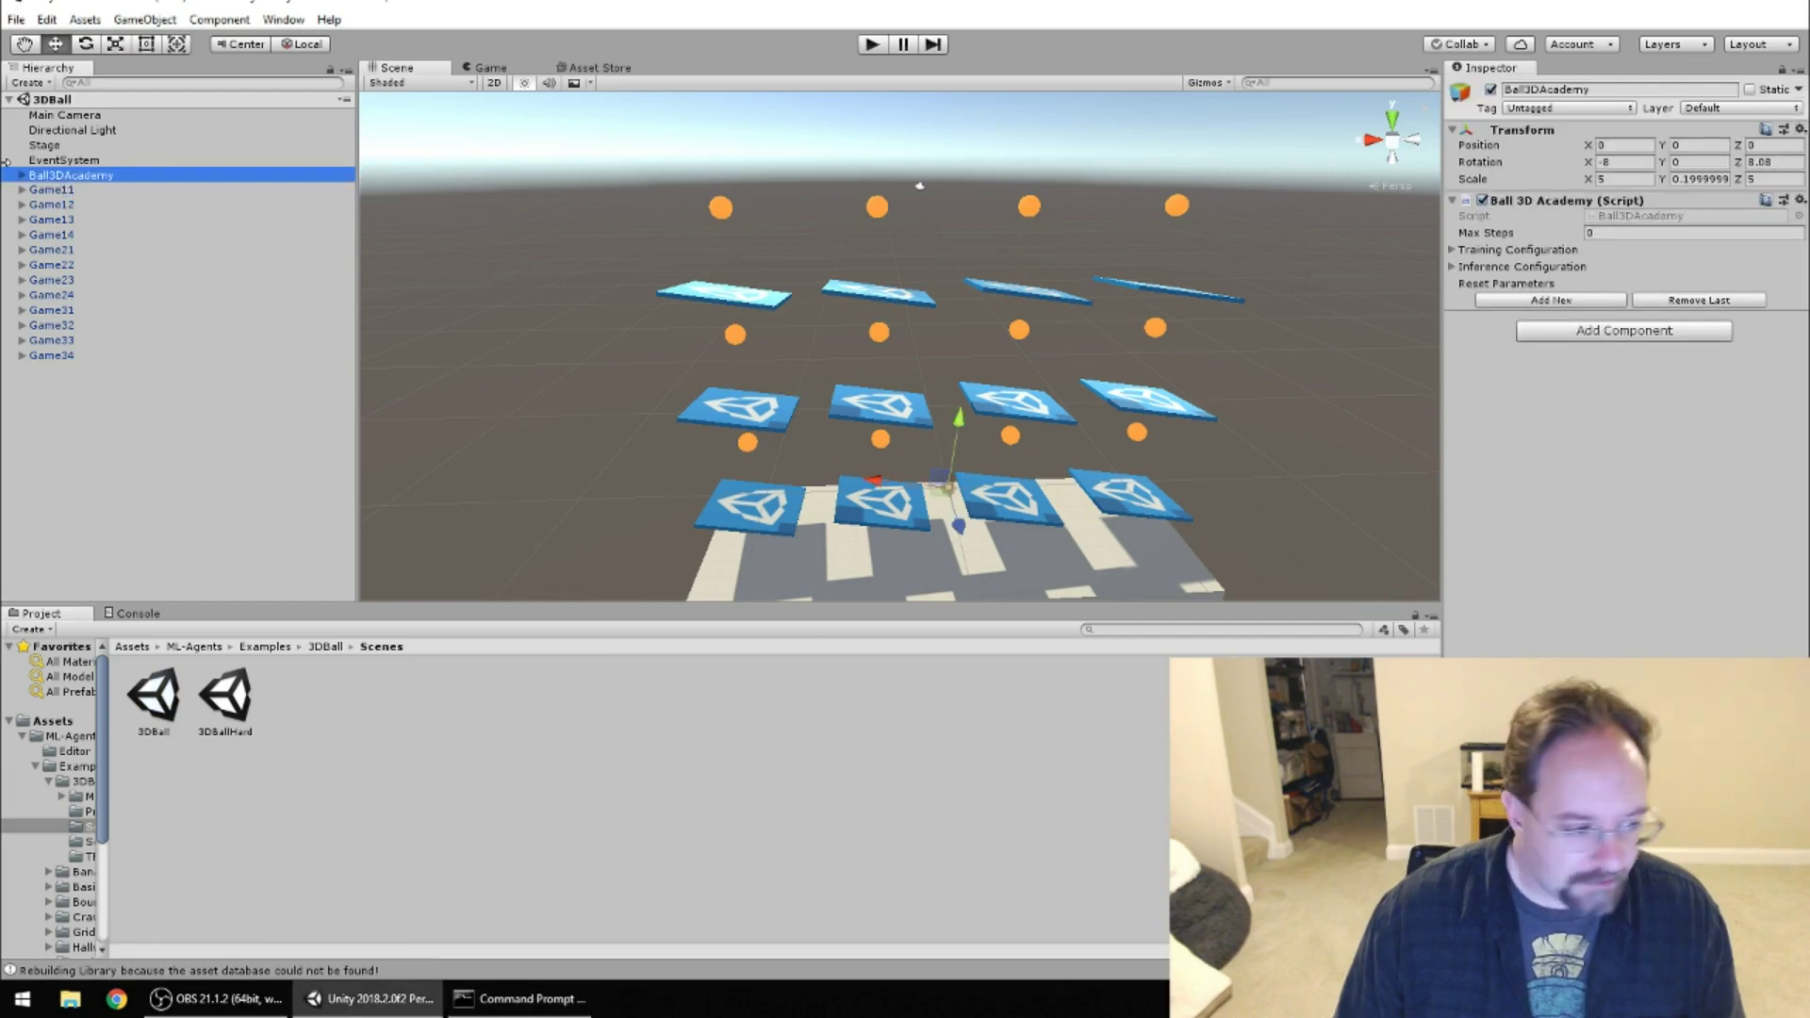
click(31, 164)
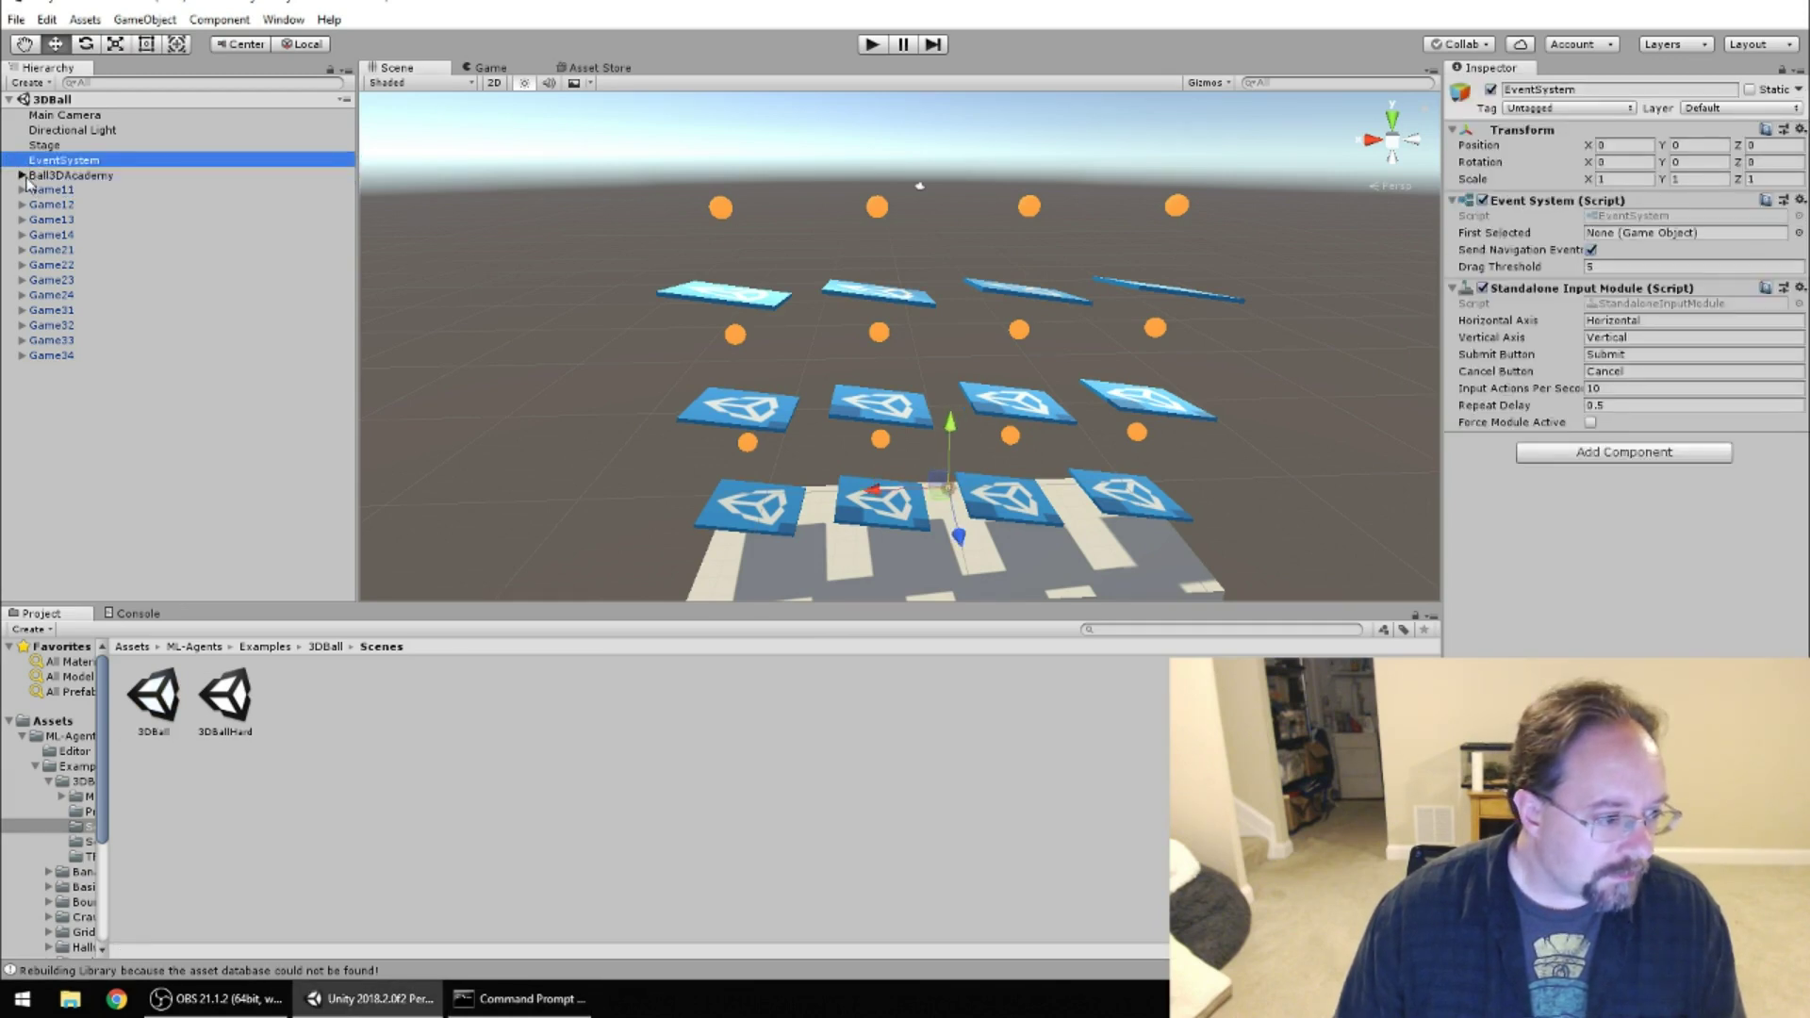
click(22, 175)
click(74, 190)
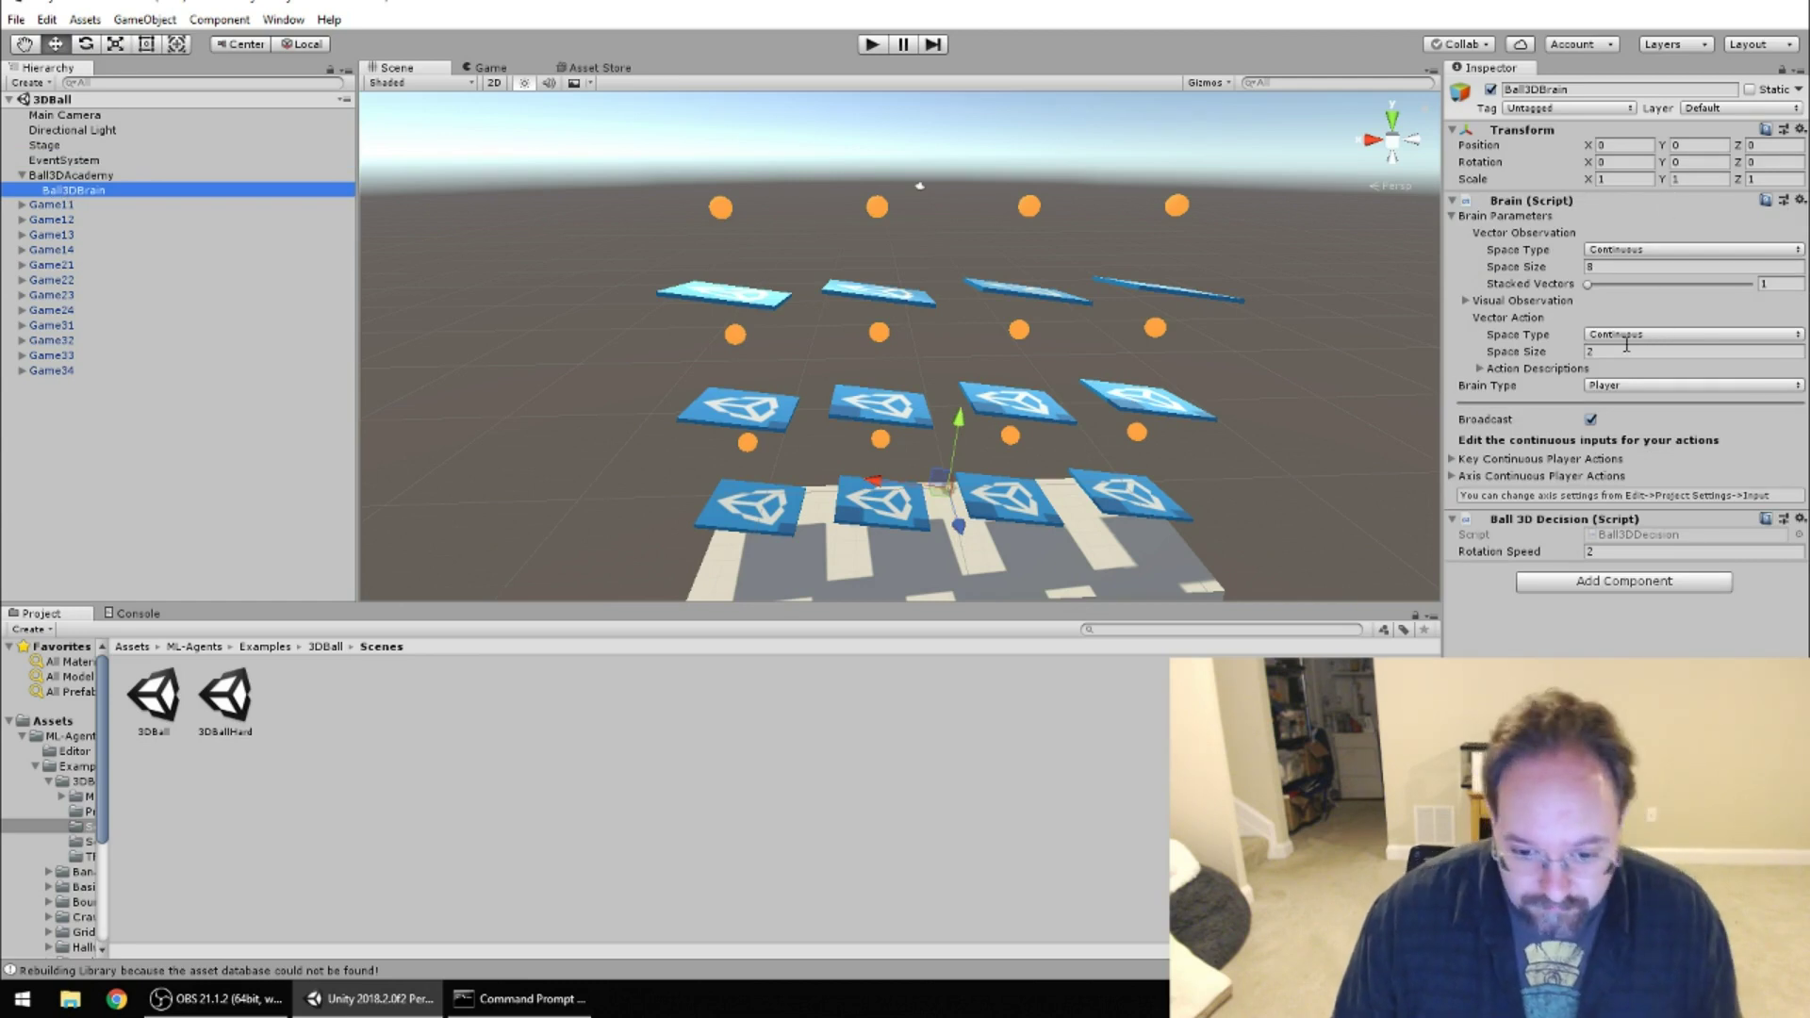
click(1625, 387)
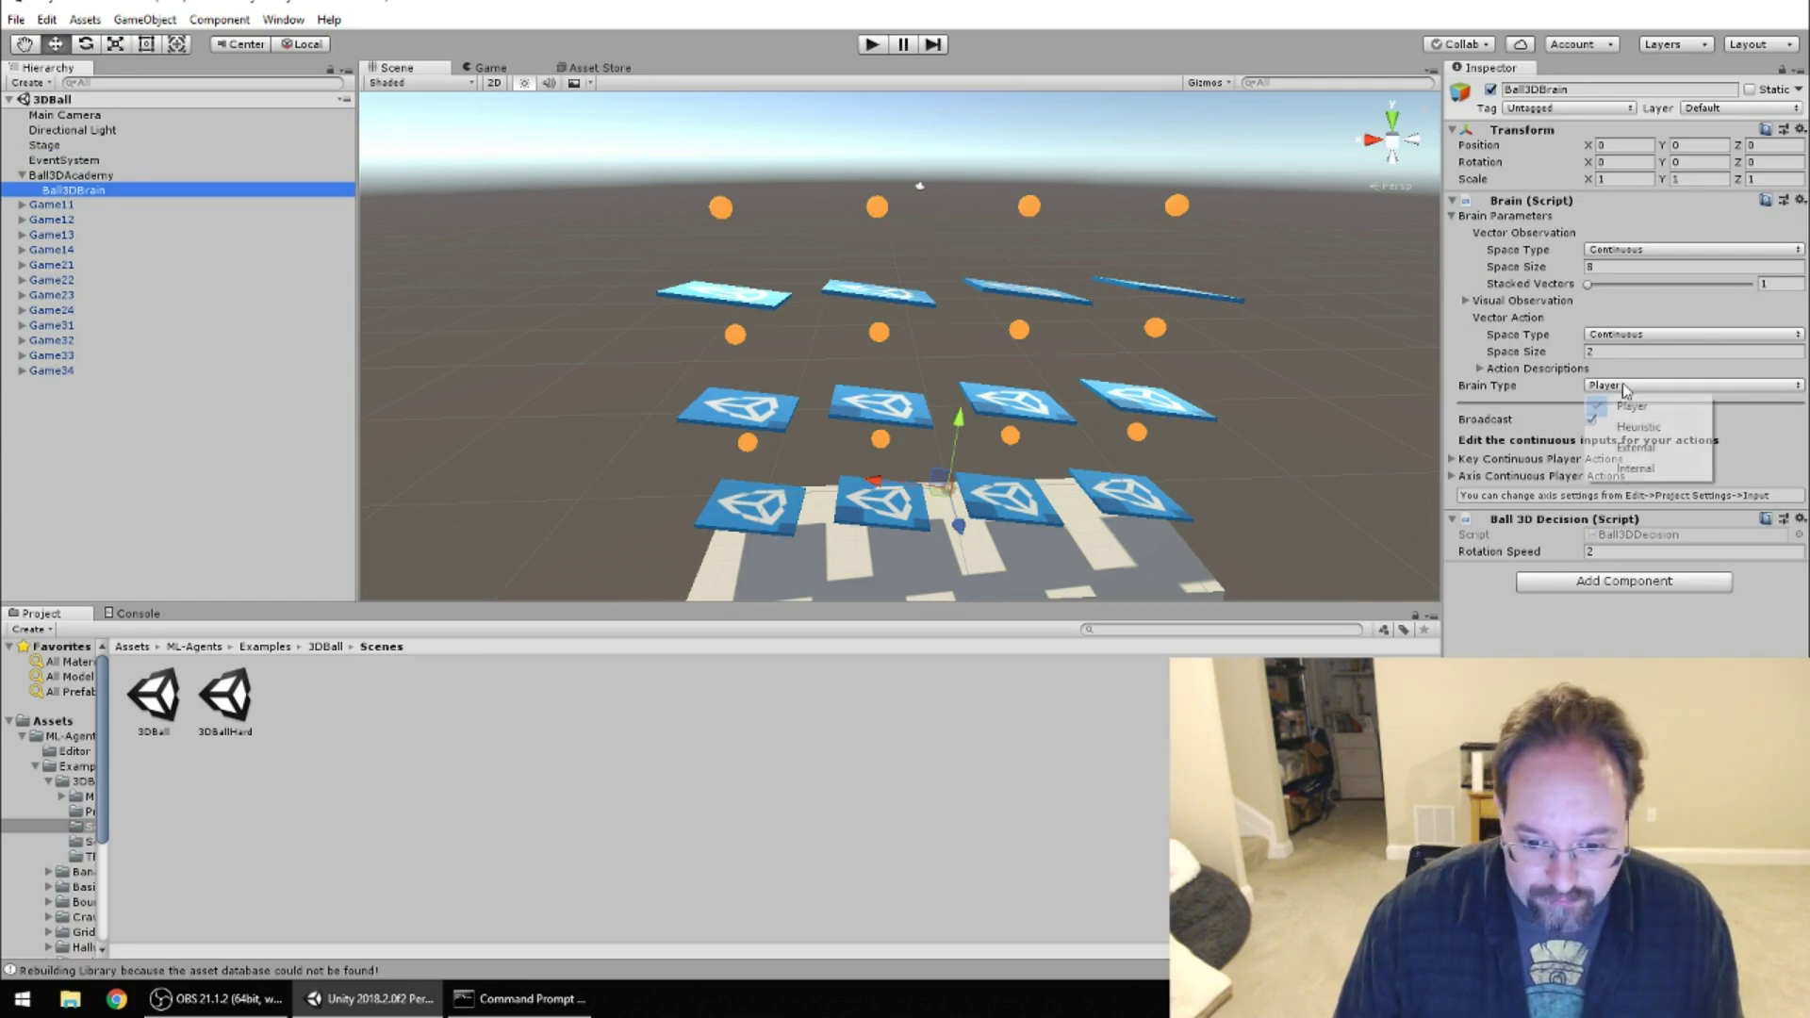
click(1635, 448)
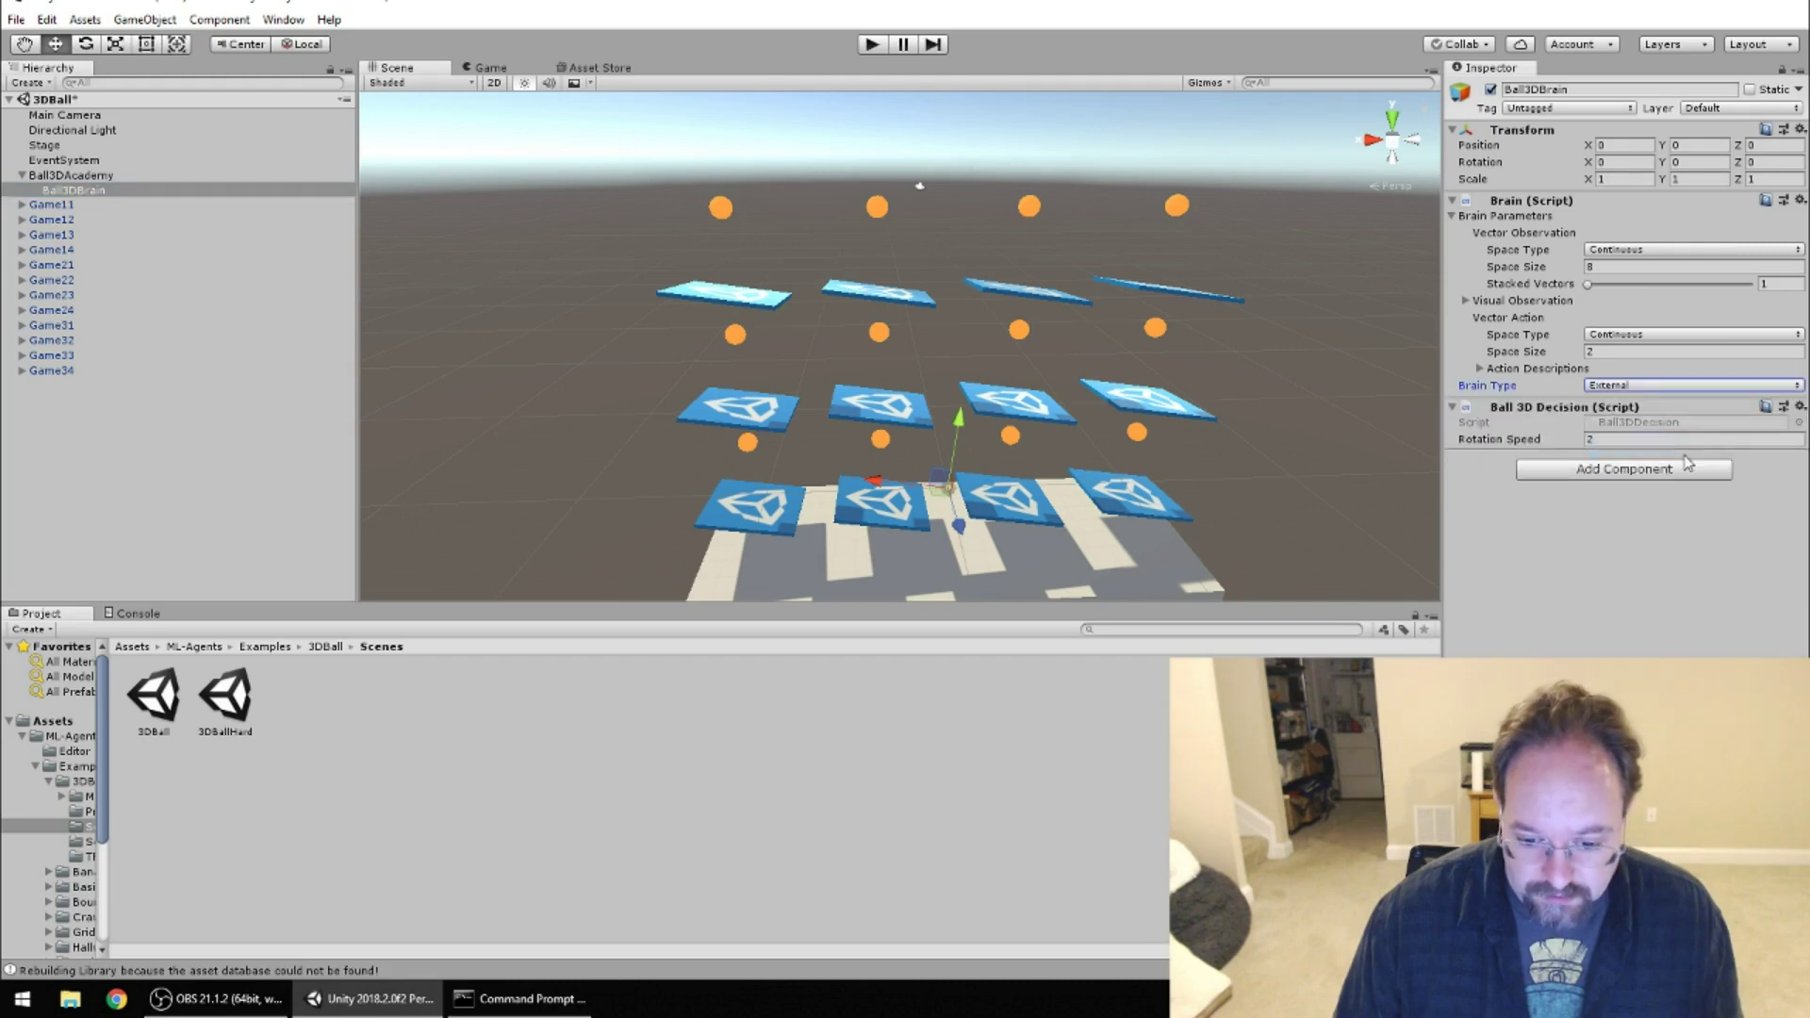
Return to the Command Prompt, review the last run's output, and rerun "learn.py --train --run-id=first-test".
key(alt+Tab)
drag(1677, 253, 1410, 256)
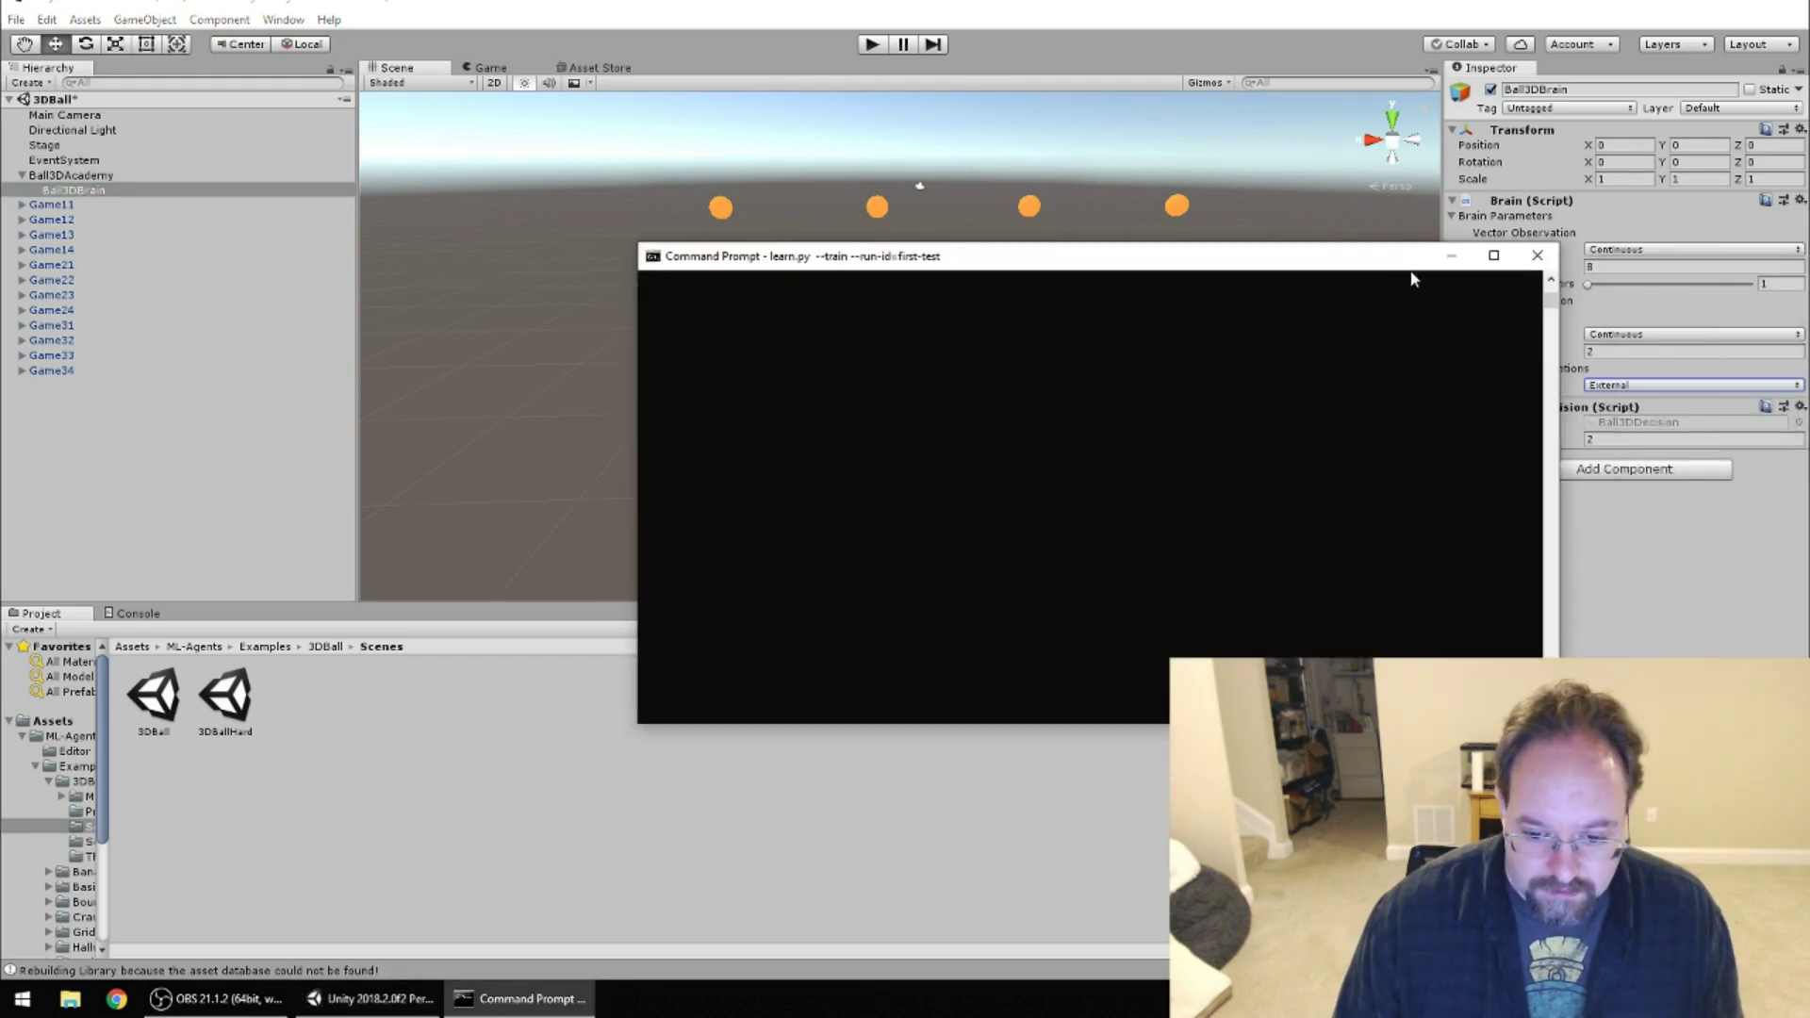
scroll(848, 465, up, 6)
scroll(926, 450, down, 4)
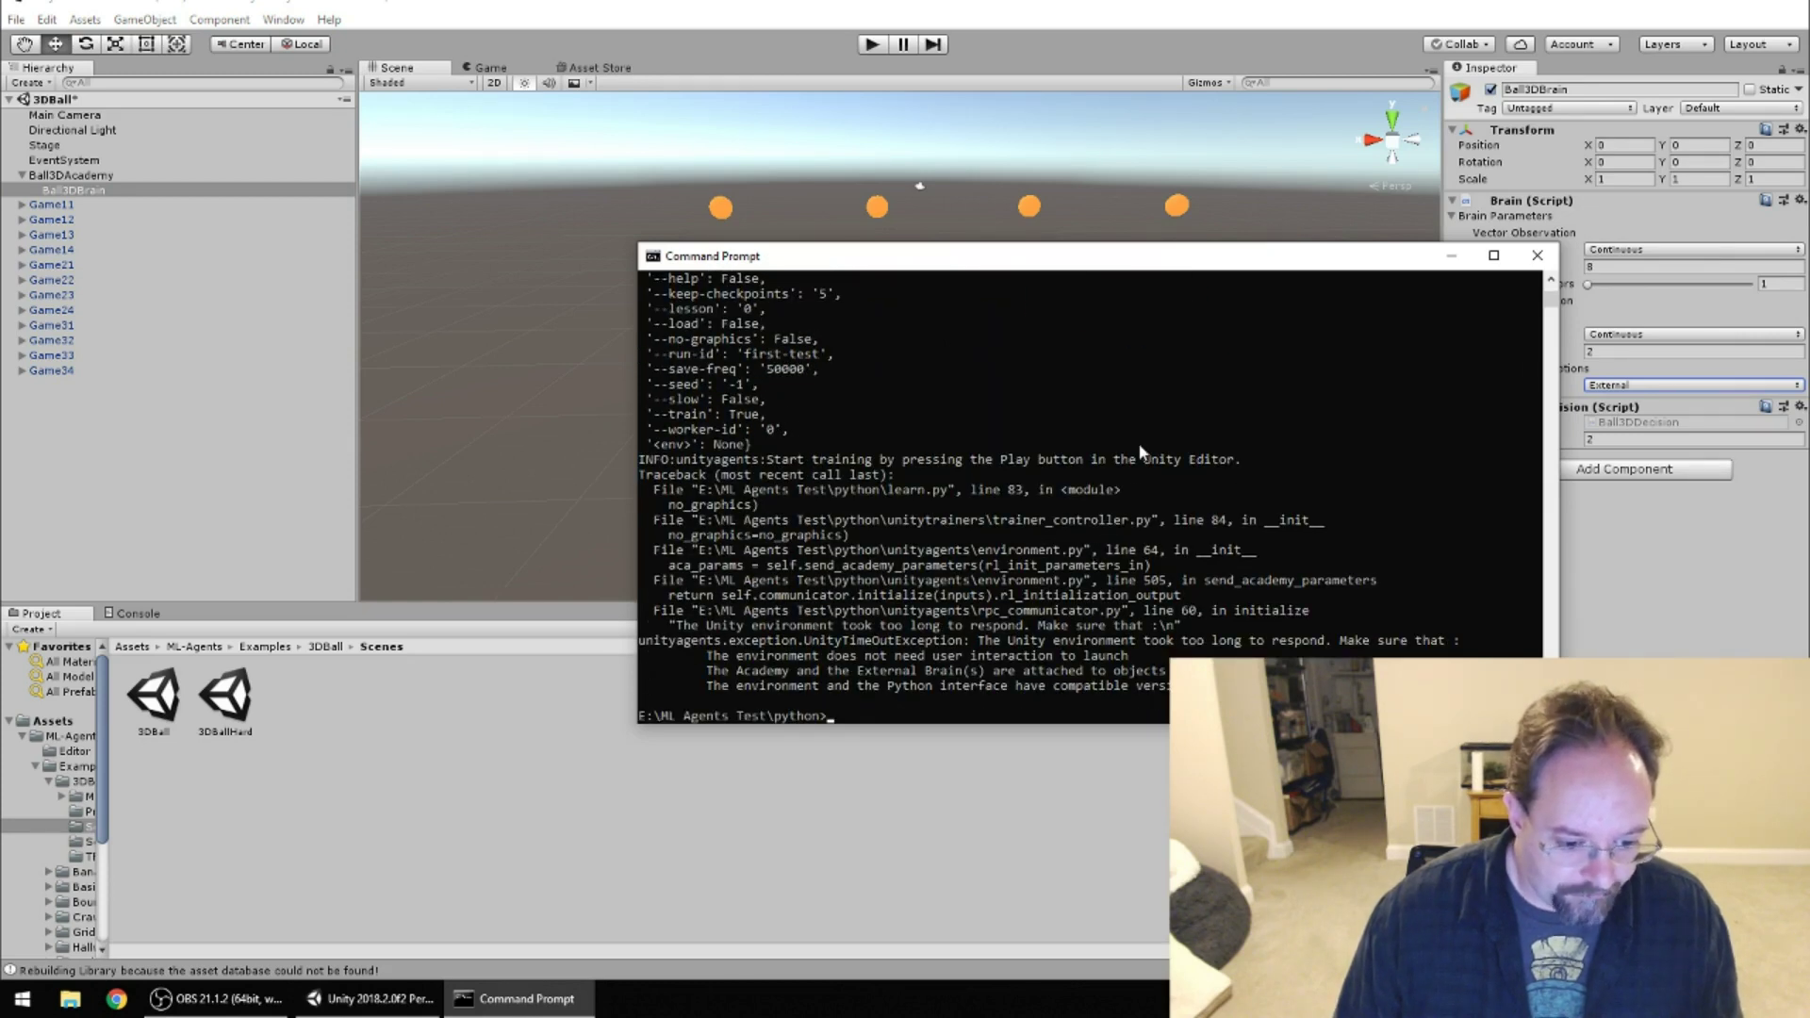
key(Up)
key(Return)
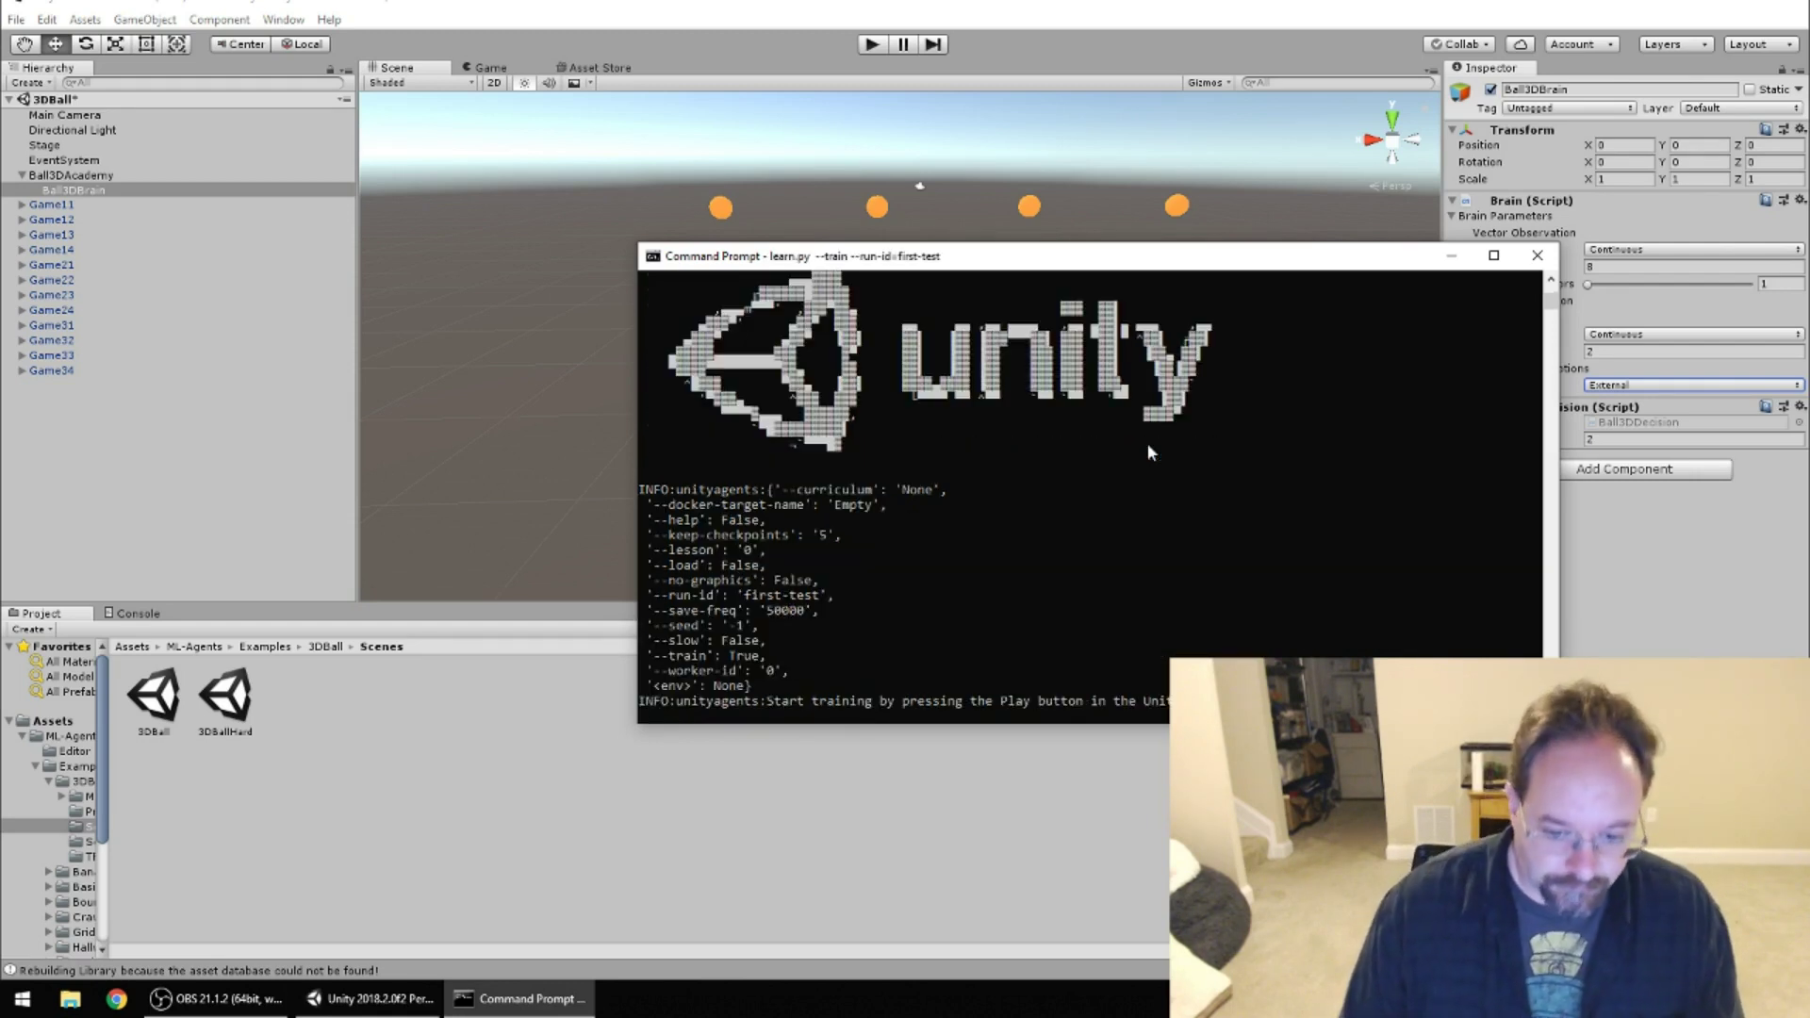
Play the 3DBall scene in Unity to start training, and watch the training log and the balancing platforms.
click(878, 44)
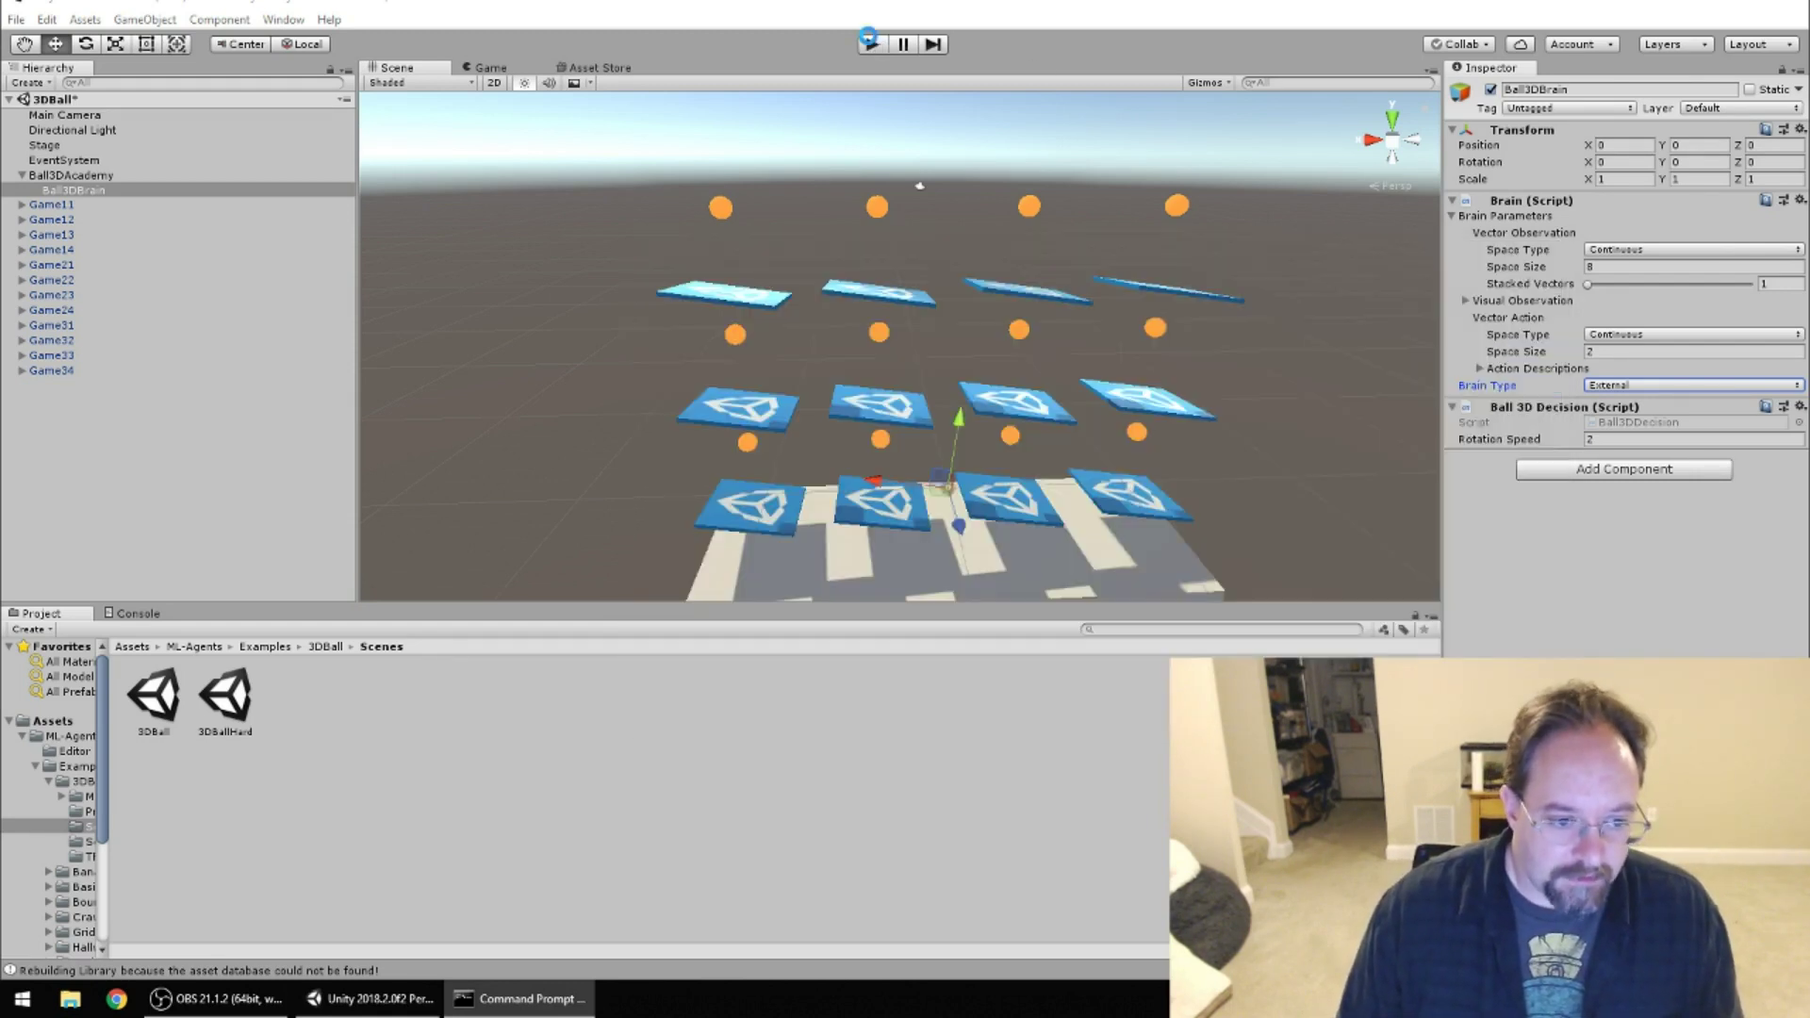
click(525, 1001)
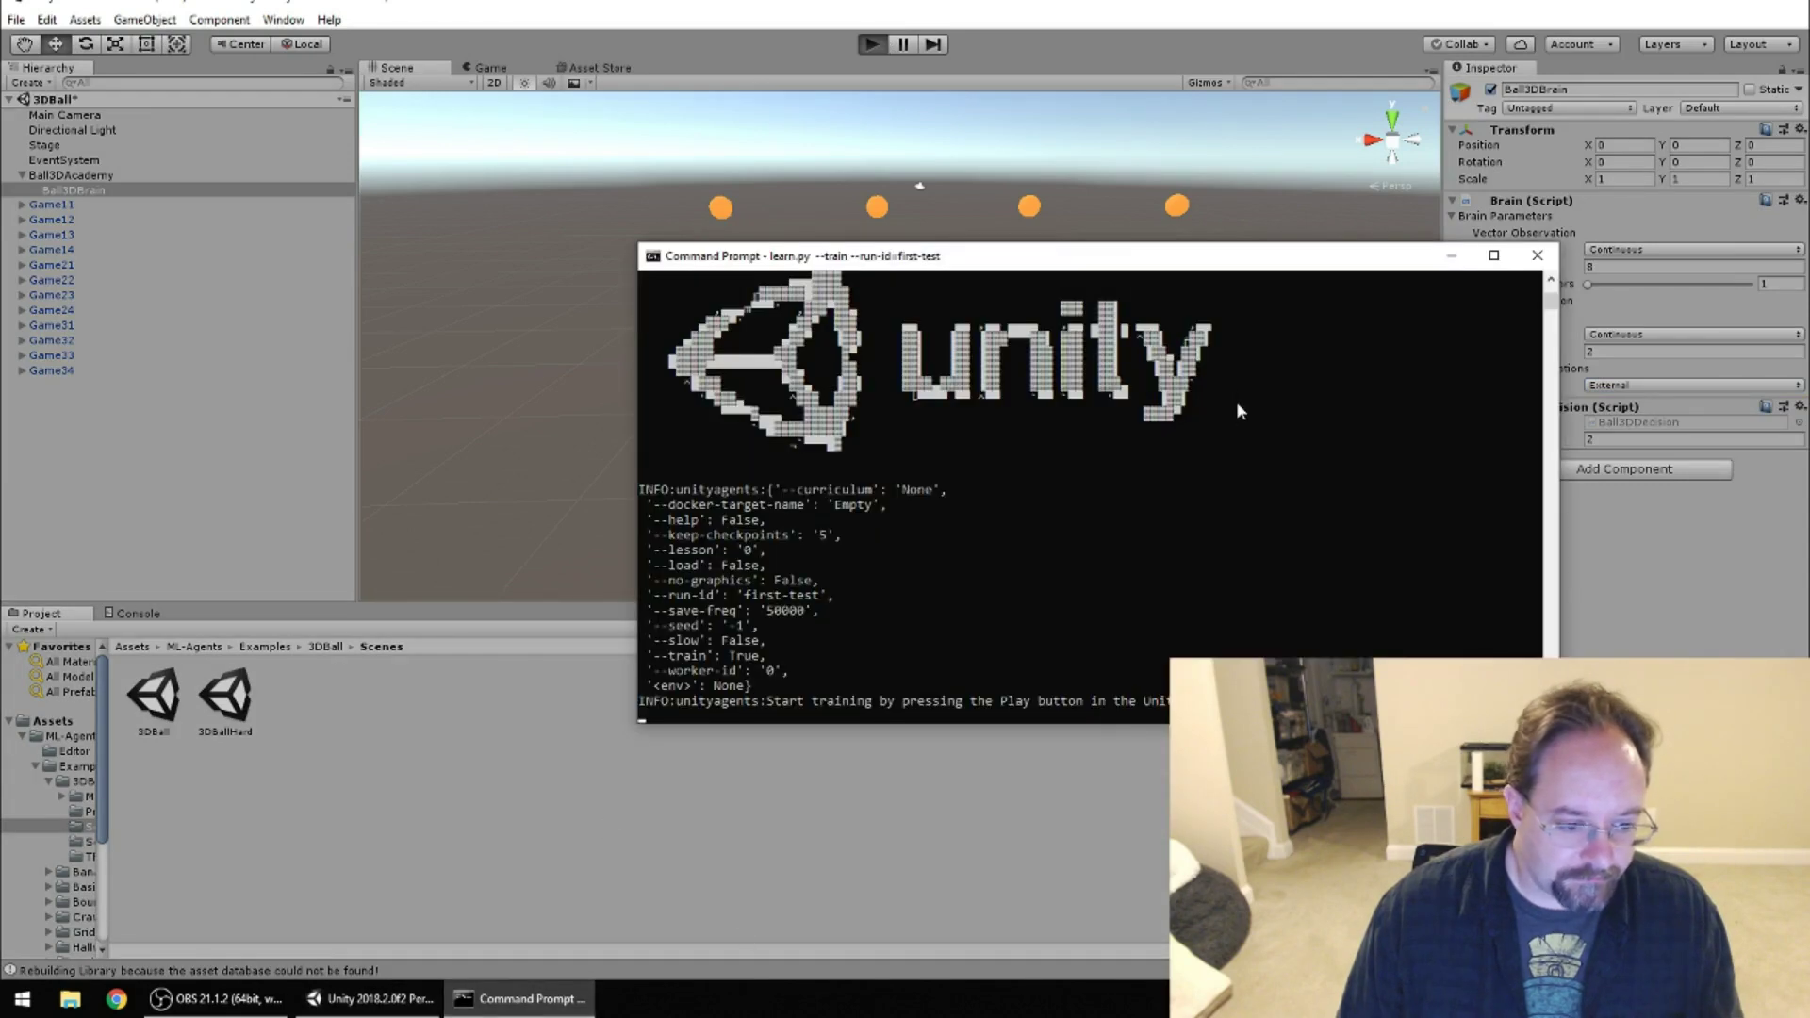
drag(1278, 262, 1364, 89)
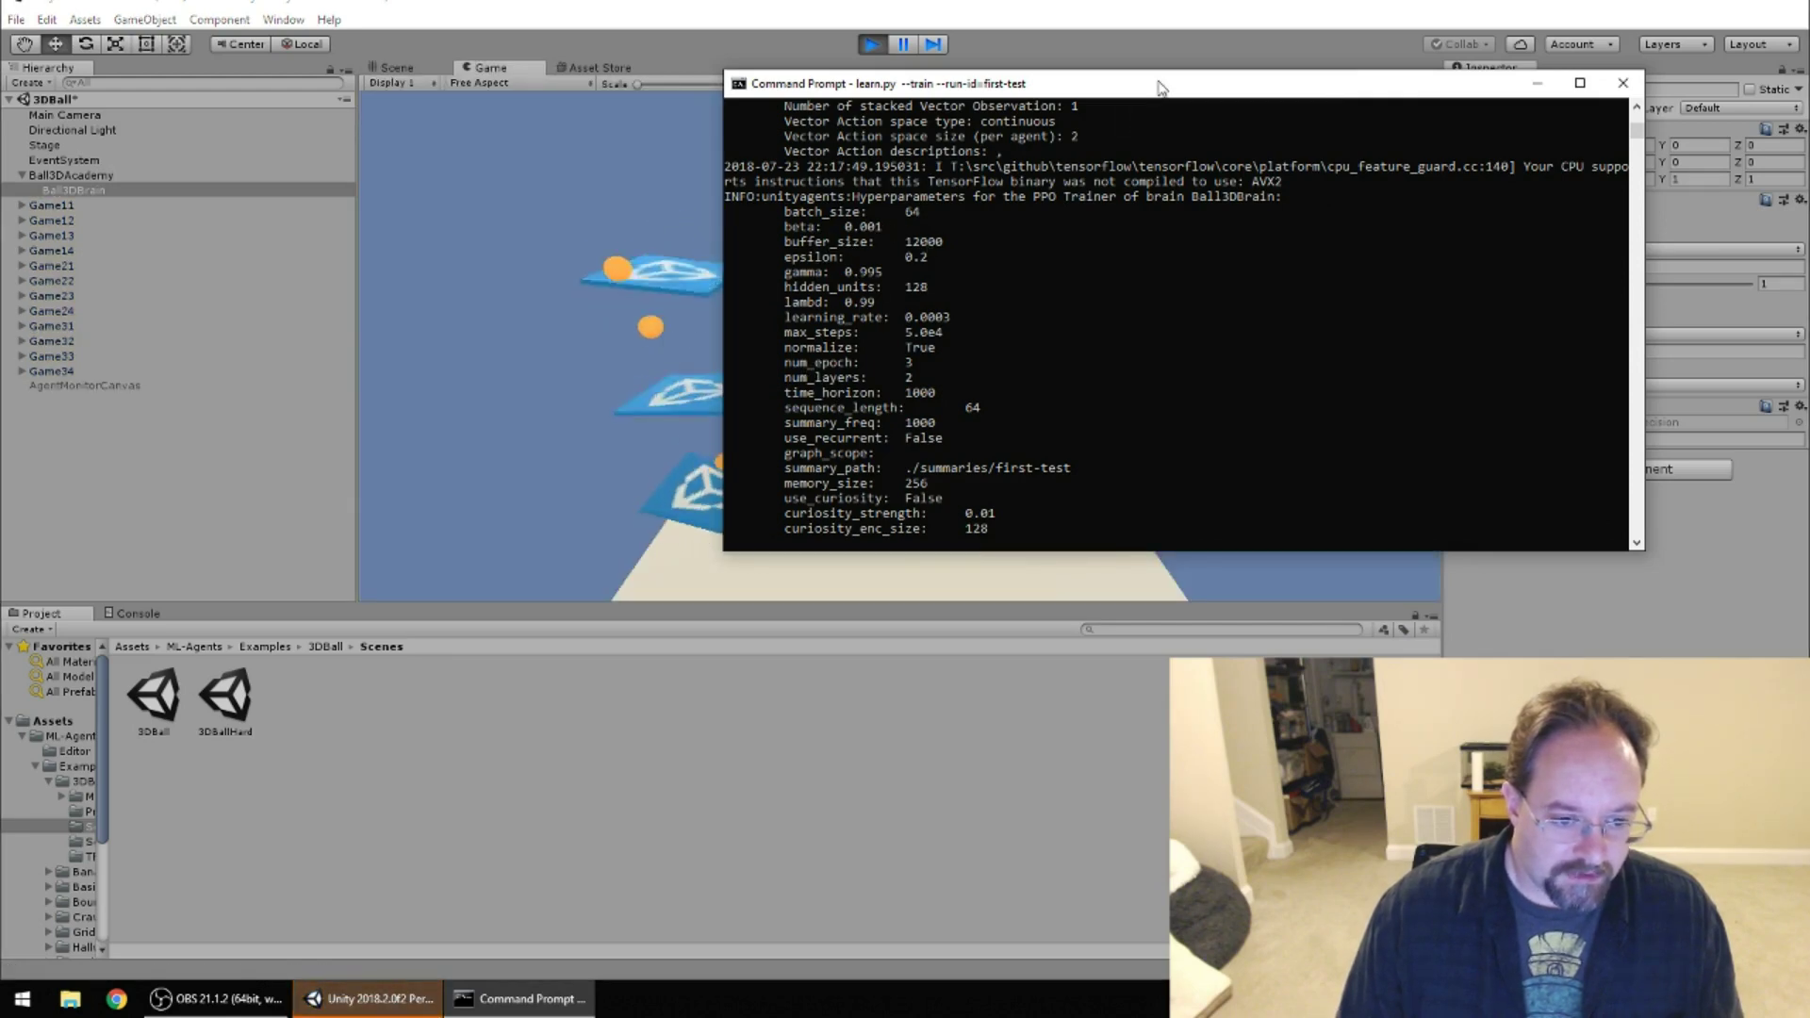
drag(1166, 83, 1290, 444)
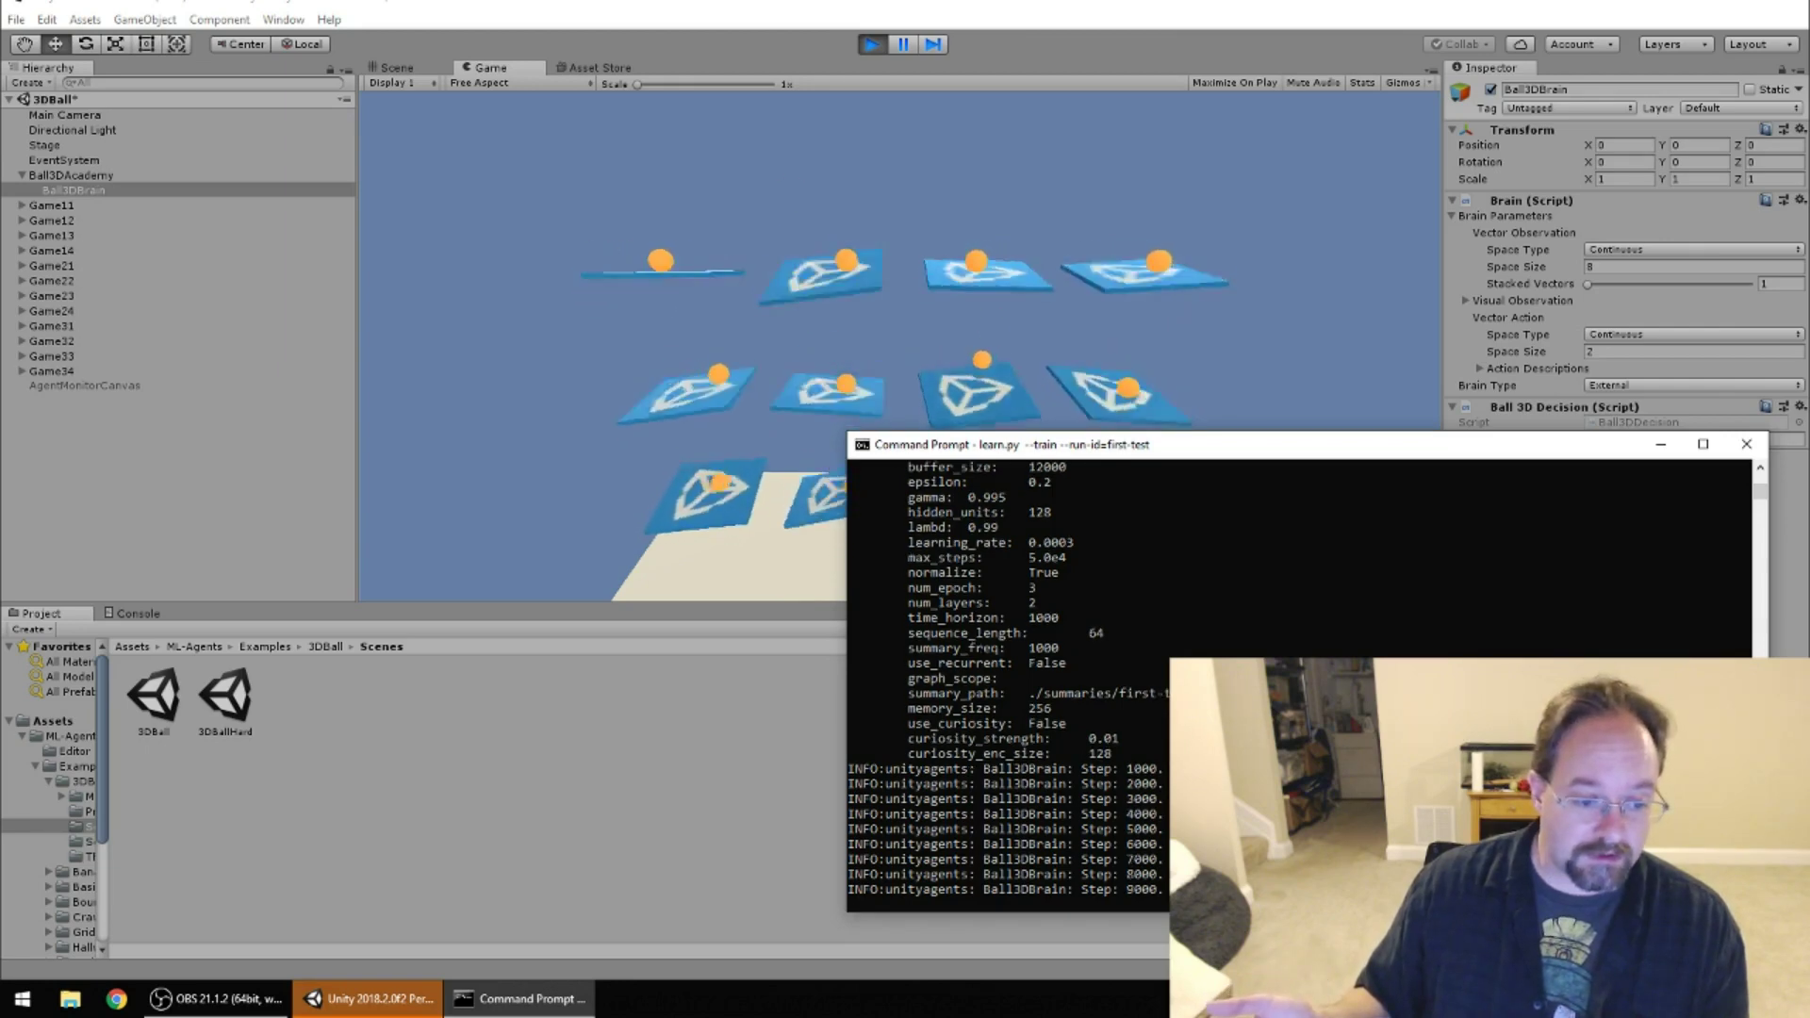
click(1326, 17)
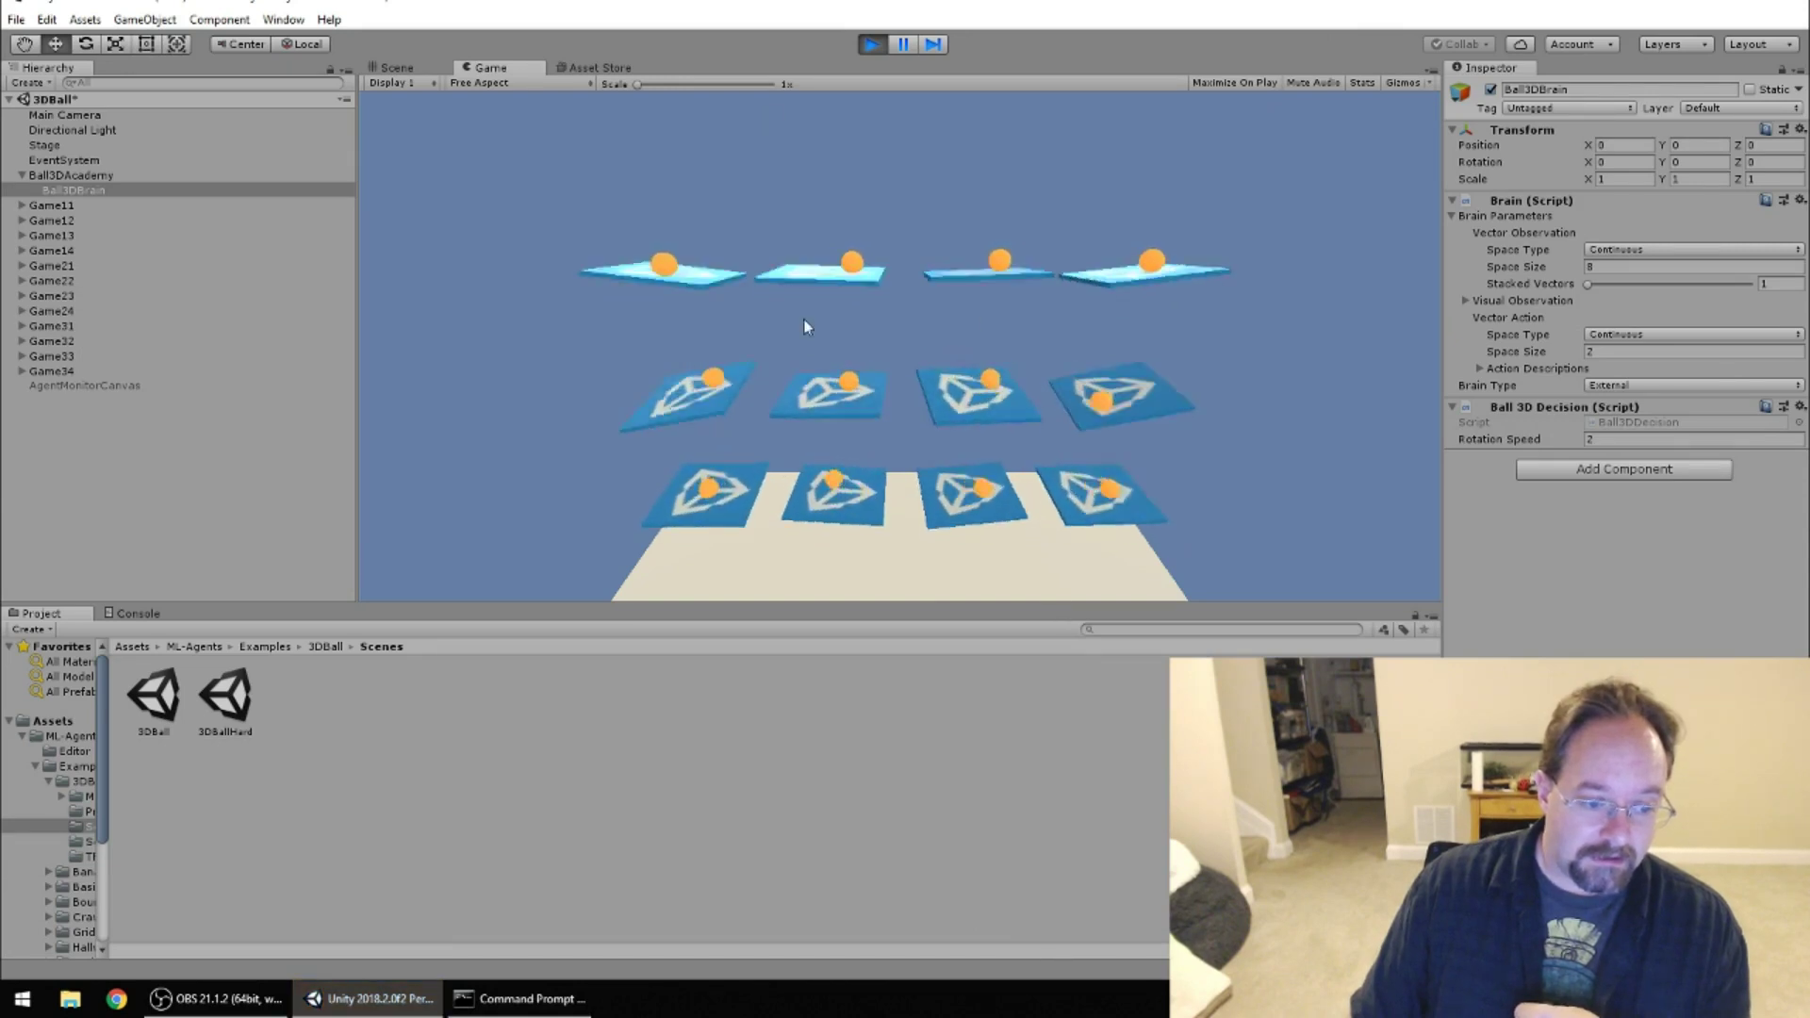